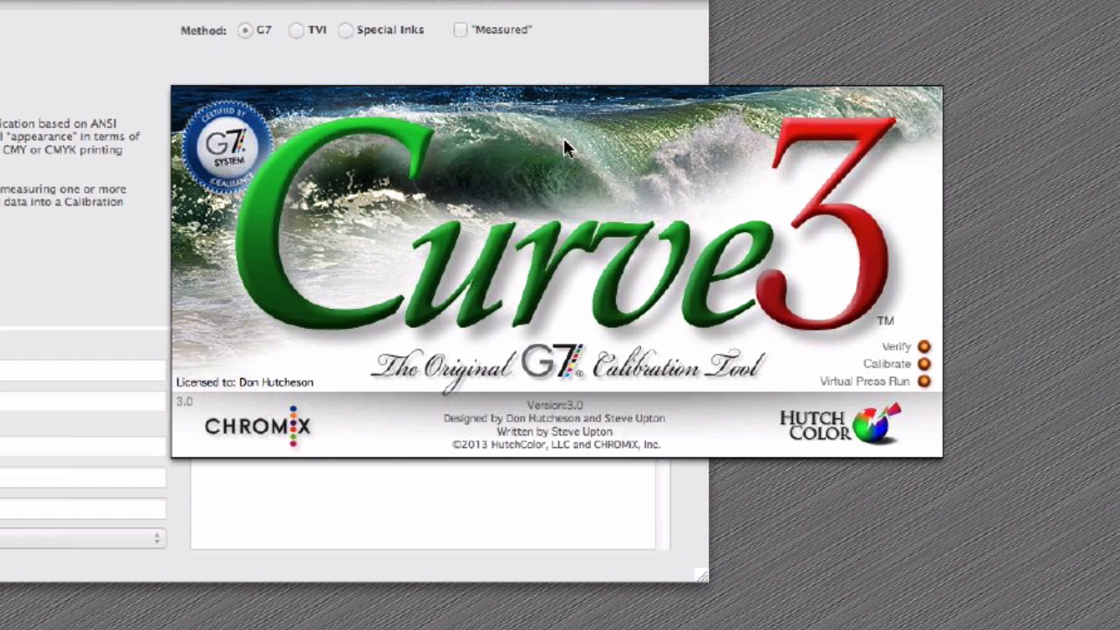
Step: View the setup of the TVI and Special Inks calibration methods, return the method to G7, and look over the session's file commands
{"action": "left_click", "coordinate": [500, 185]}
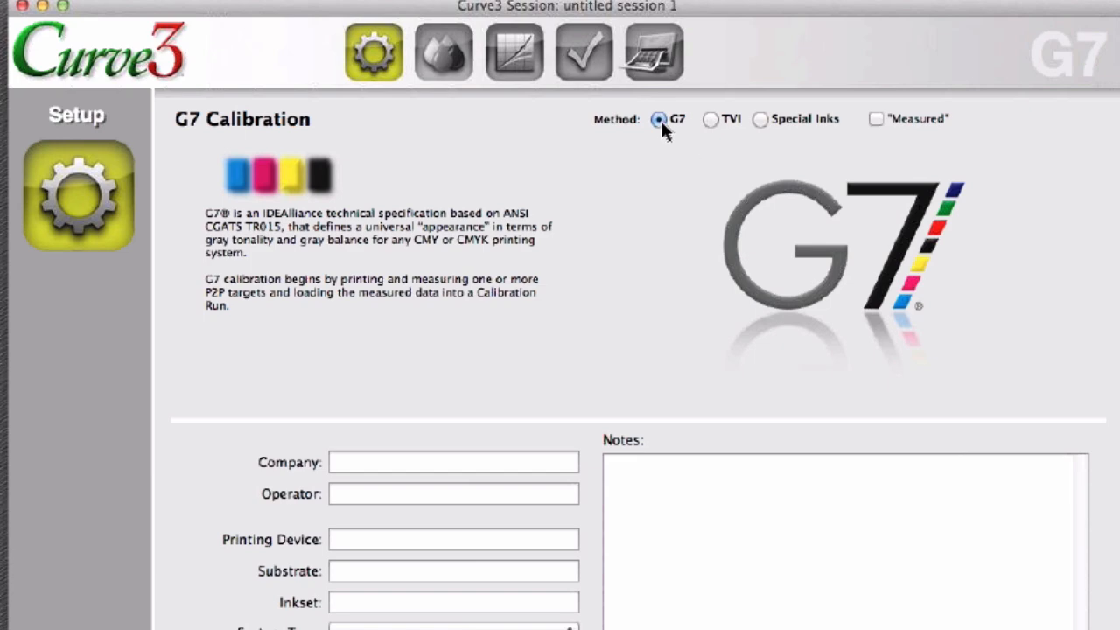
{"action": "left_click", "coordinate": [709, 119]}
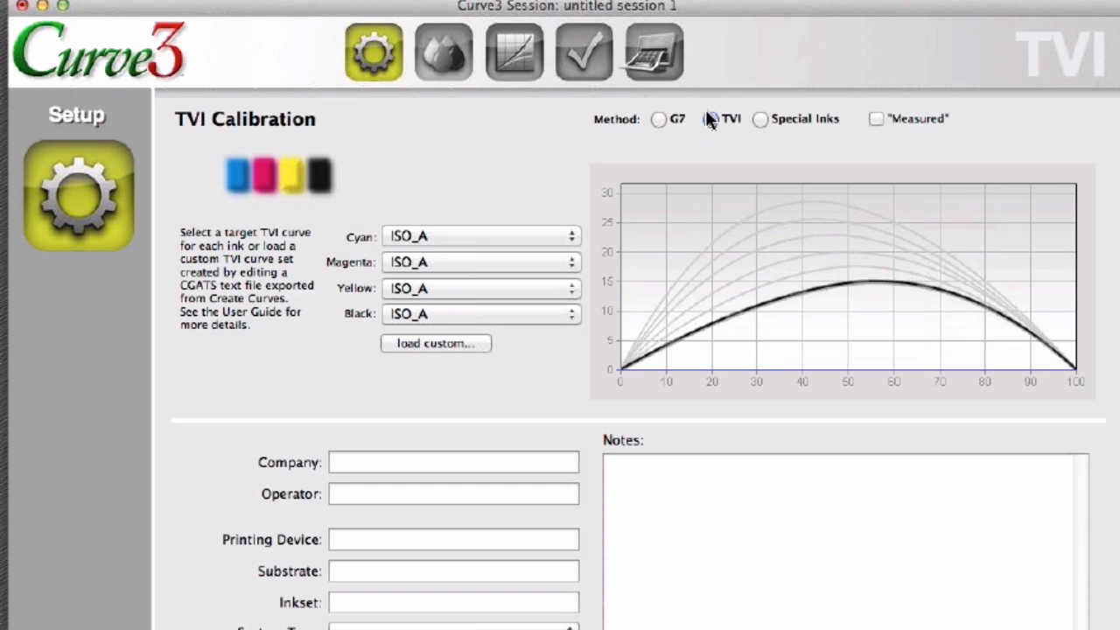
{"action": "left_click", "coordinate": [760, 120]}
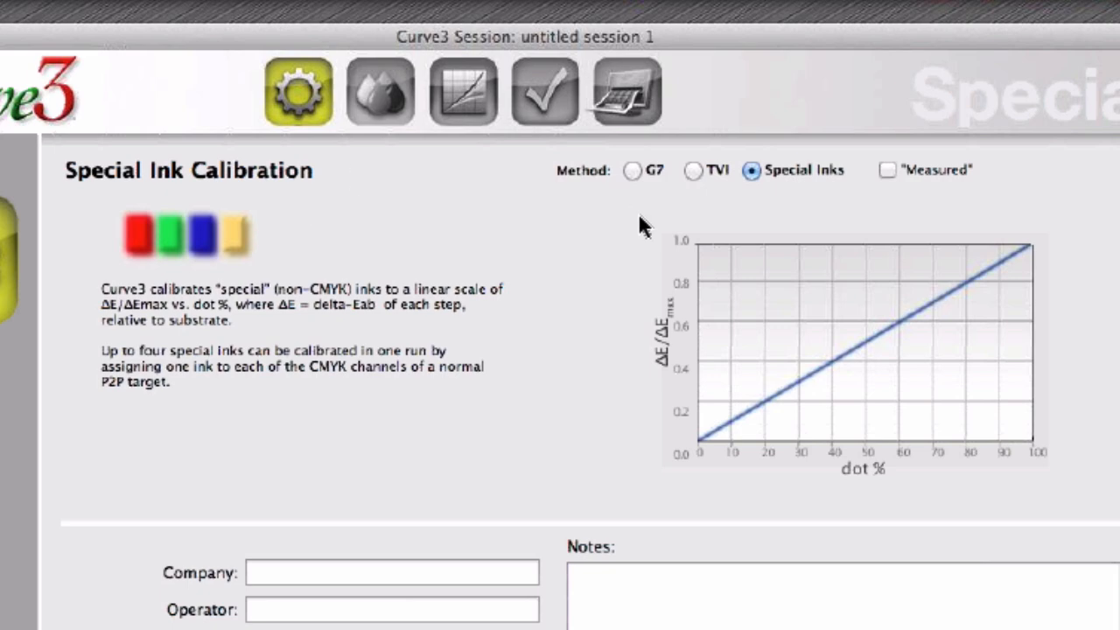
{"action": "left_click", "coordinate": [630, 169]}
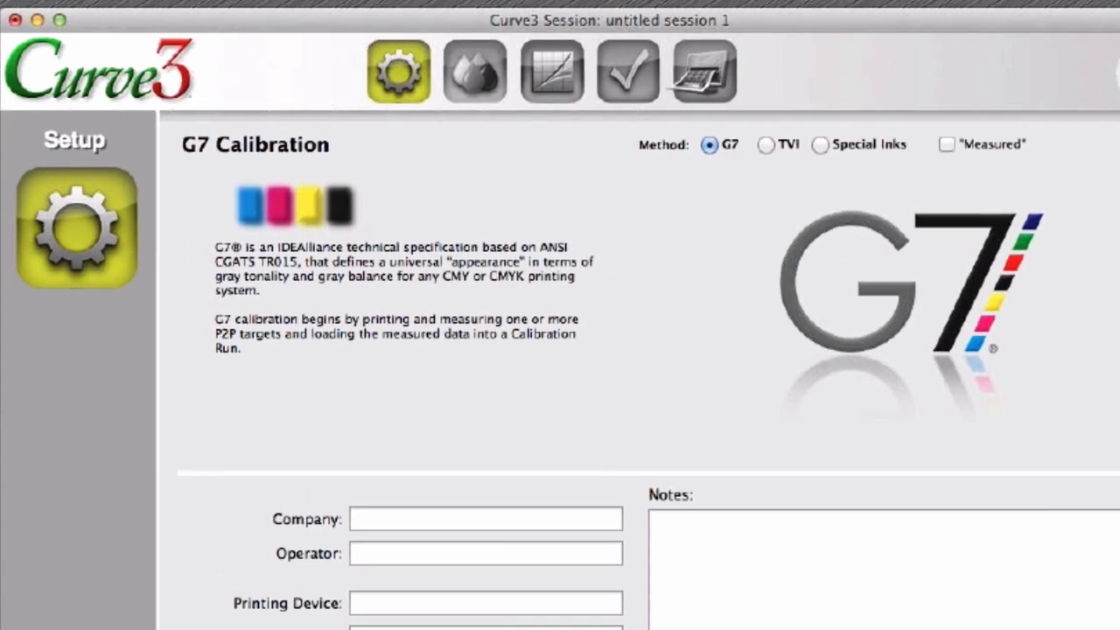
{"action": "left_click", "coordinate": [180, 18]}
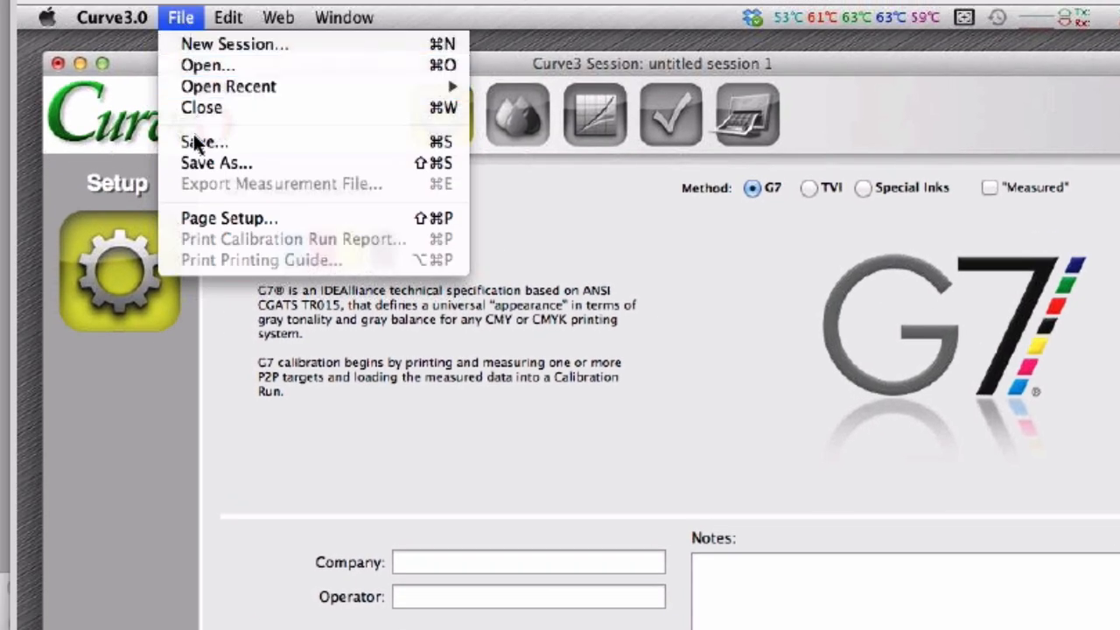
{"action": "left_click", "coordinate": [132, 63]}
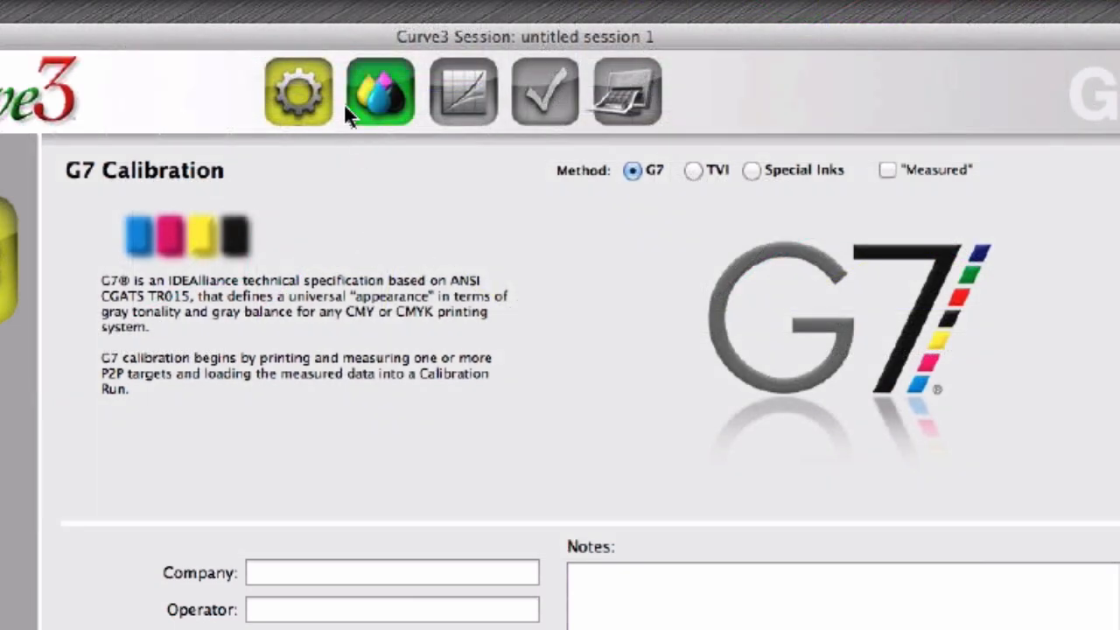
Step: Load the measurement file P2P_Cal Run_Lab_003b.txt from the 1 4D smoothing folder as an Ink Test sample
{"action": "left_click", "coordinate": [374, 94]}
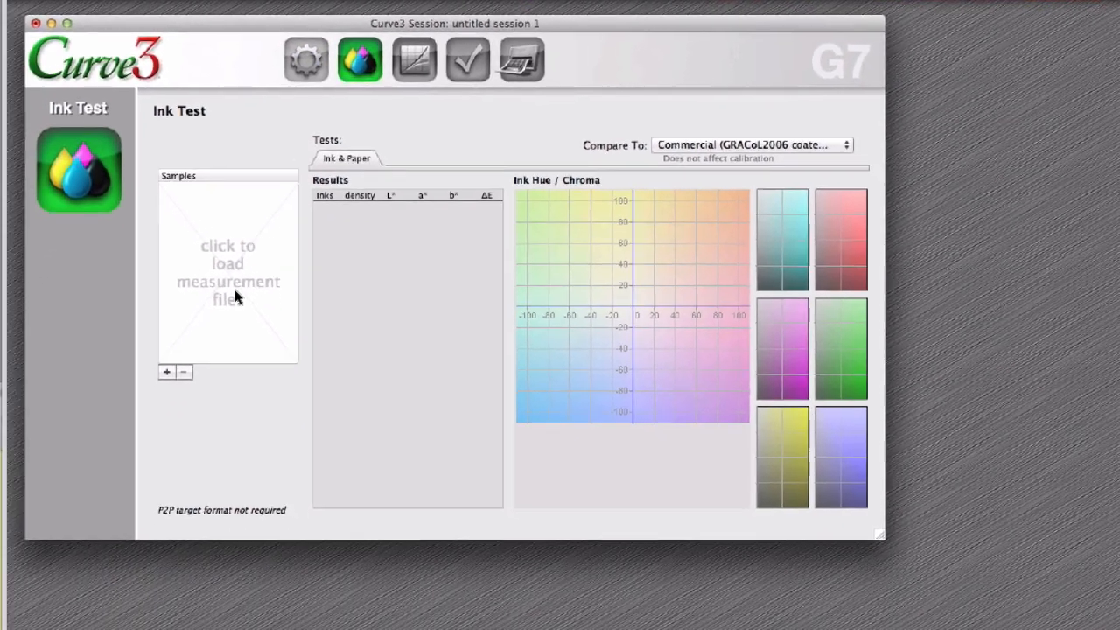
{"action": "left_click", "coordinate": [212, 372]}
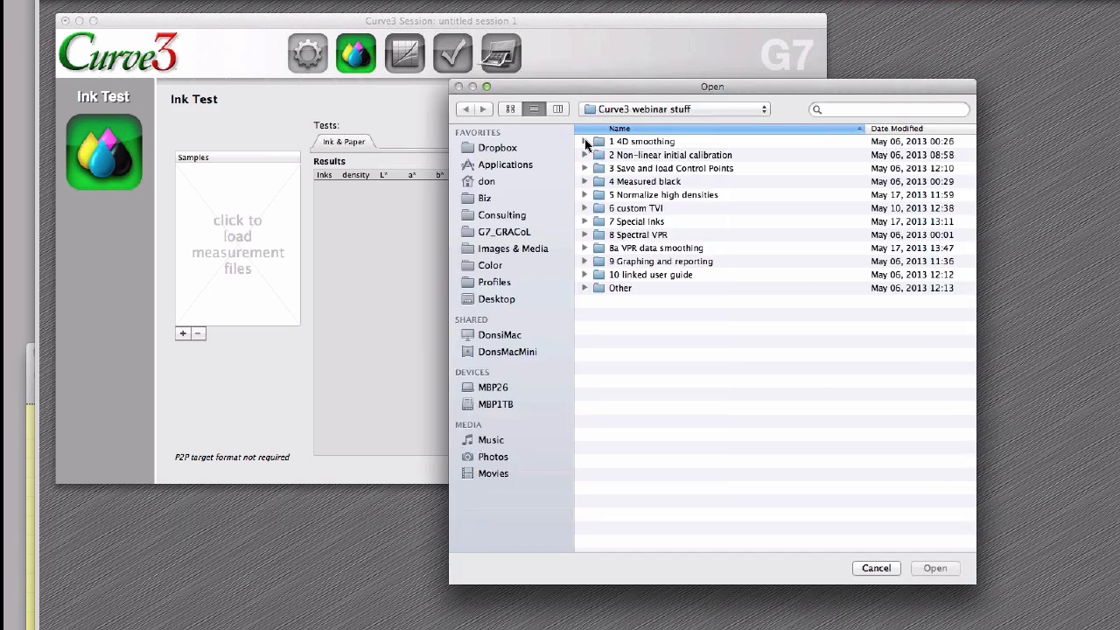
{"action": "left_click", "coordinate": [586, 142]}
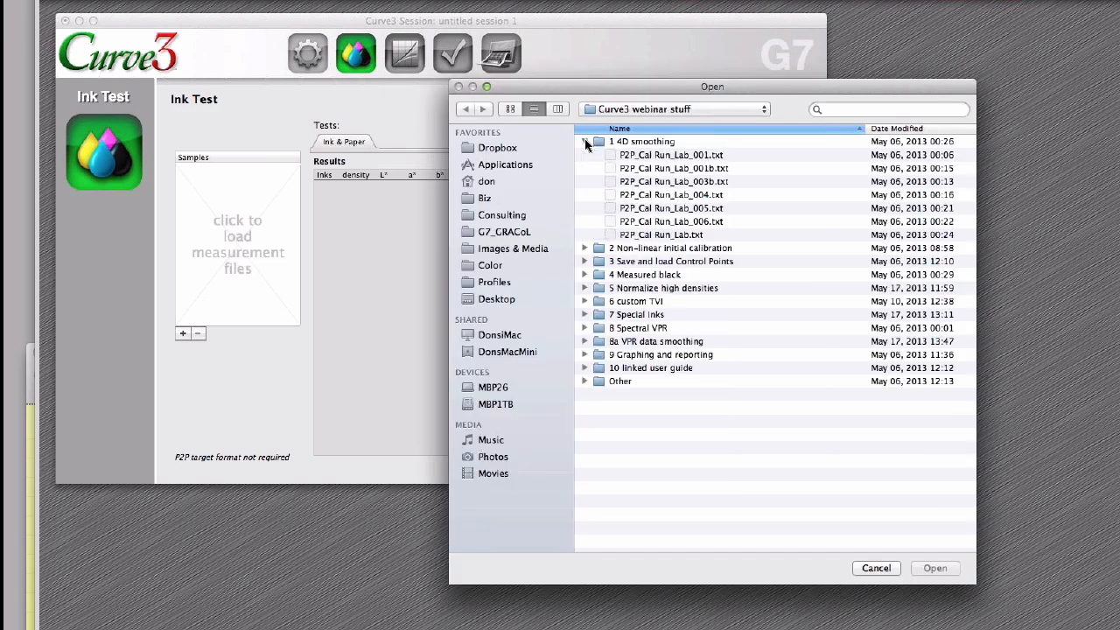
{"action": "left_click", "coordinate": [638, 182]}
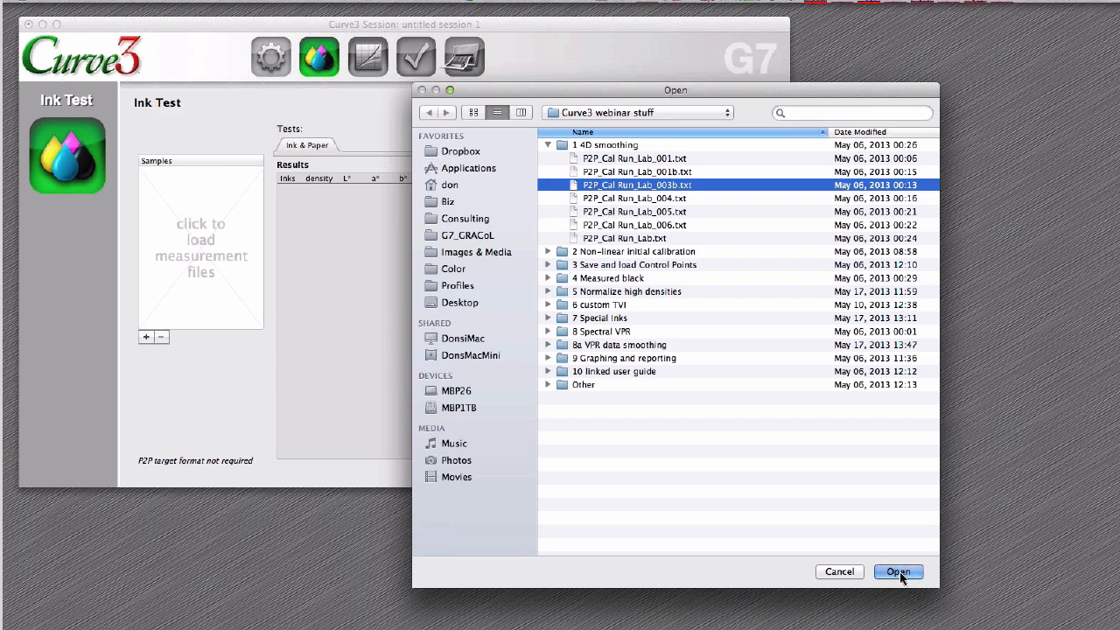
{"action": "left_click", "coordinate": [899, 571]}
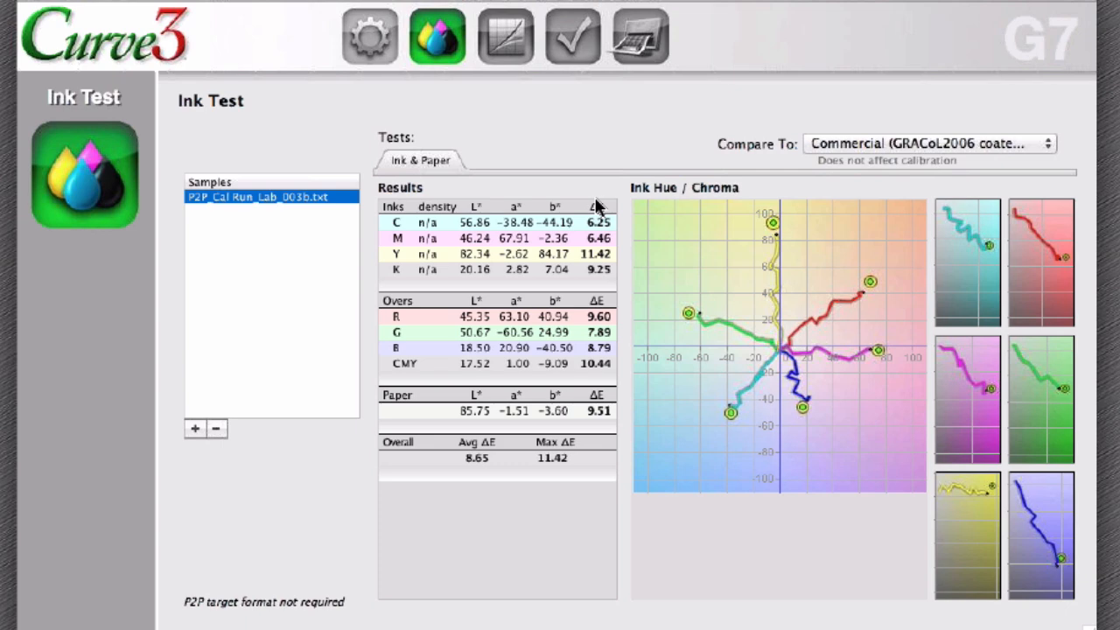
Step: Set the ink test's comparison reference to SWOP (2006 Coated 3)
{"action": "left_click", "coordinate": [890, 143]}
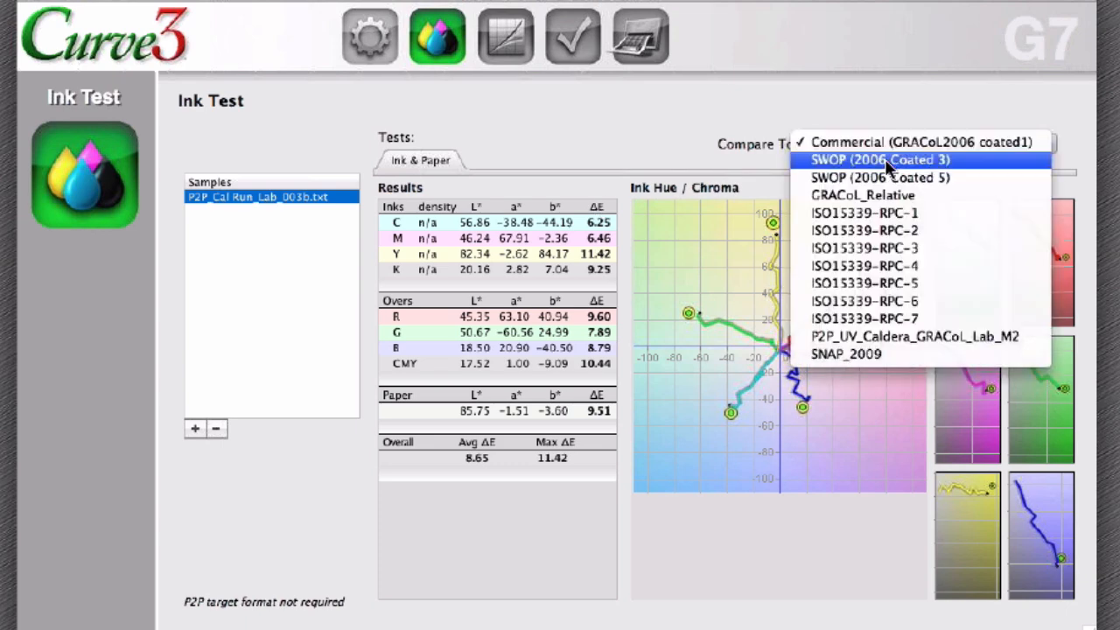
{"action": "left_click", "coordinate": [866, 143]}
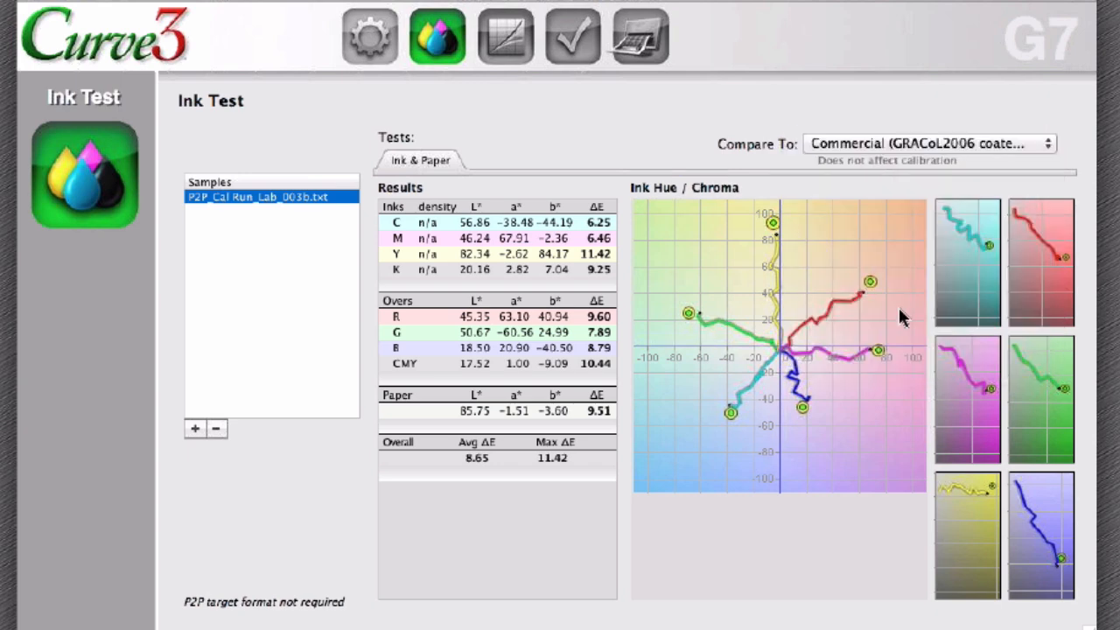
{"action": "left_click", "coordinate": [944, 143]}
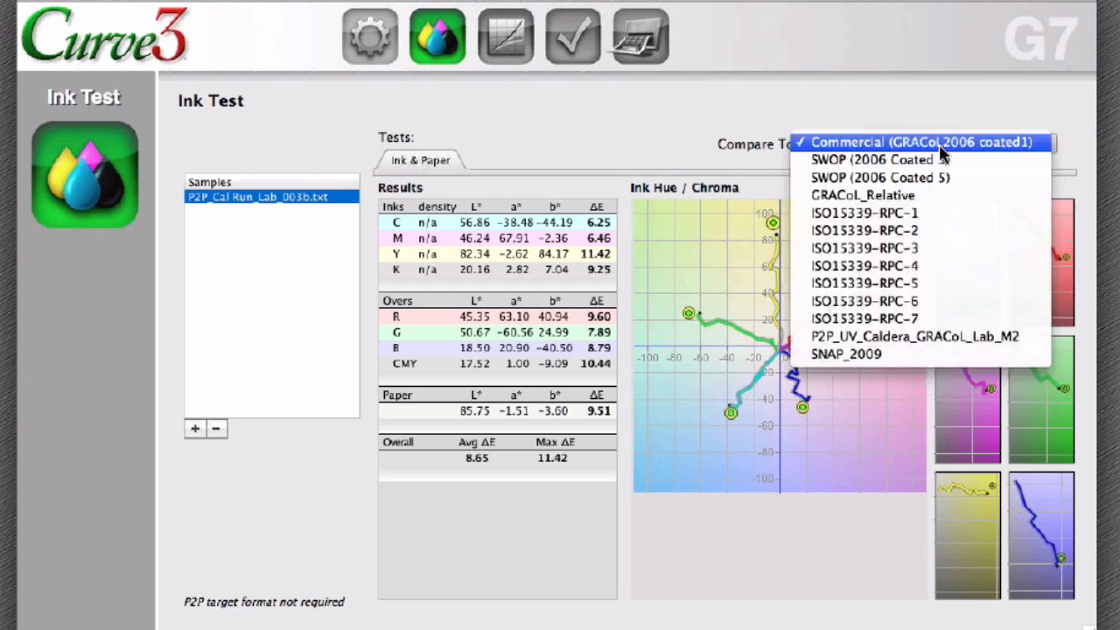
{"action": "left_click", "coordinate": [930, 160]}
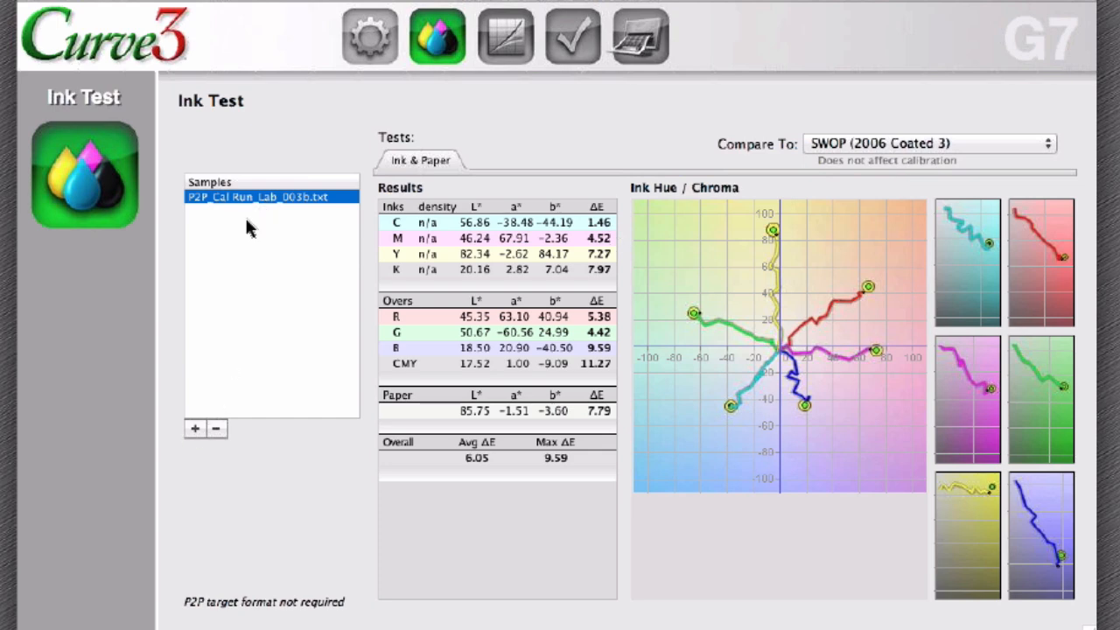
Step: Replace the ink test sample with P2P25_GRACoL_i1P_abs_smooth.txt and compare it to Commercial (GRACoL2006 coated1)
{"action": "left_click", "coordinate": [216, 428]}
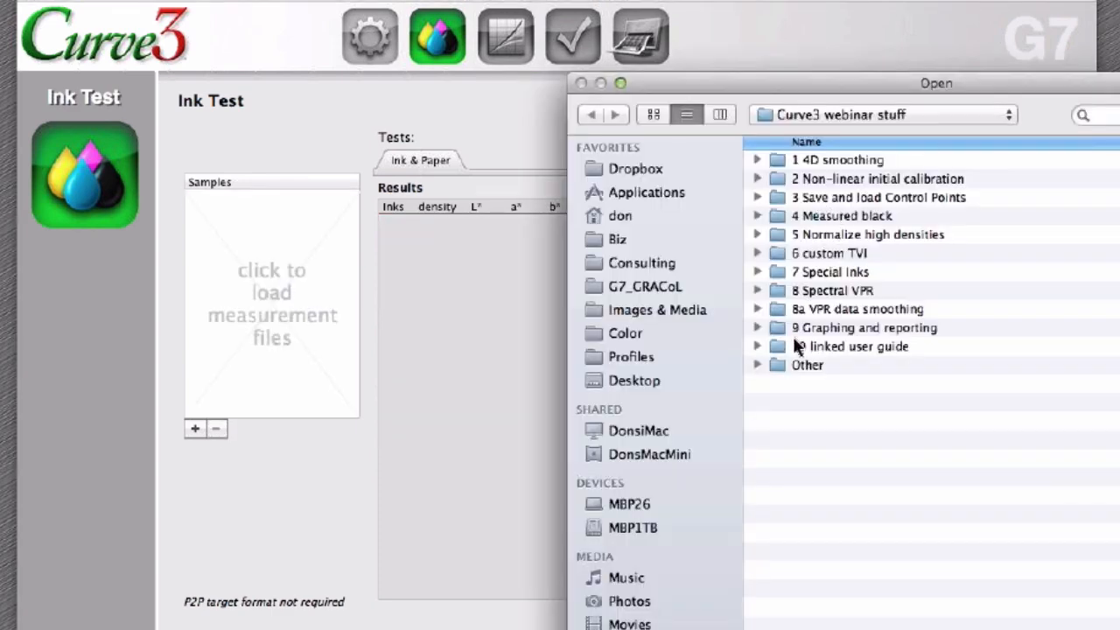
{"action": "left_click", "coordinate": [805, 367]}
{"action": "double_click", "coordinate": [805, 367]}
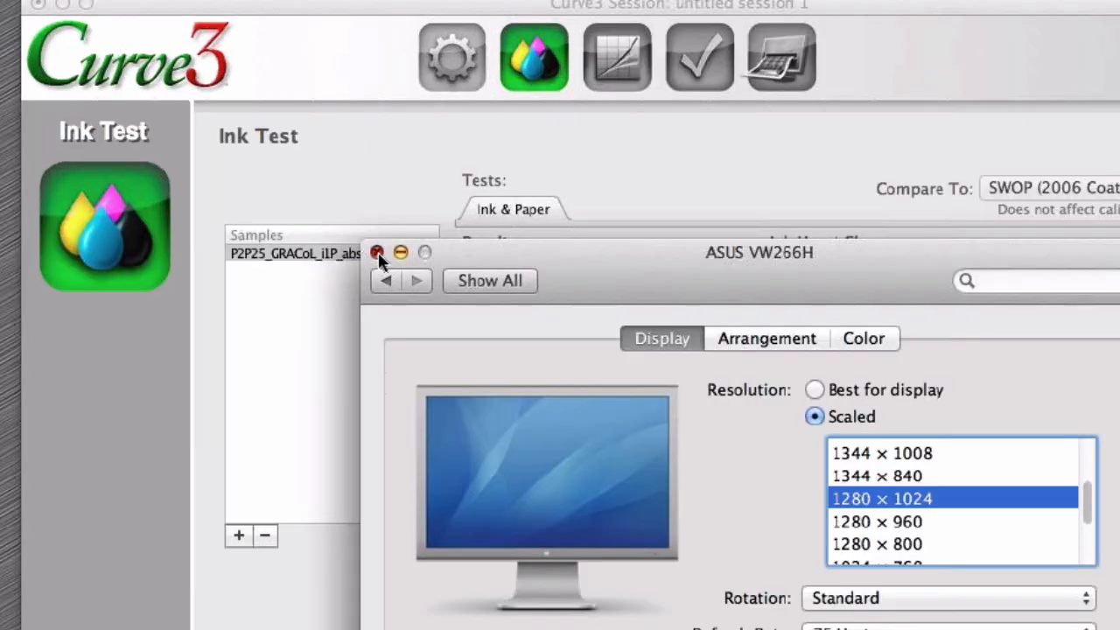
{"action": "left_click", "coordinate": [377, 253]}
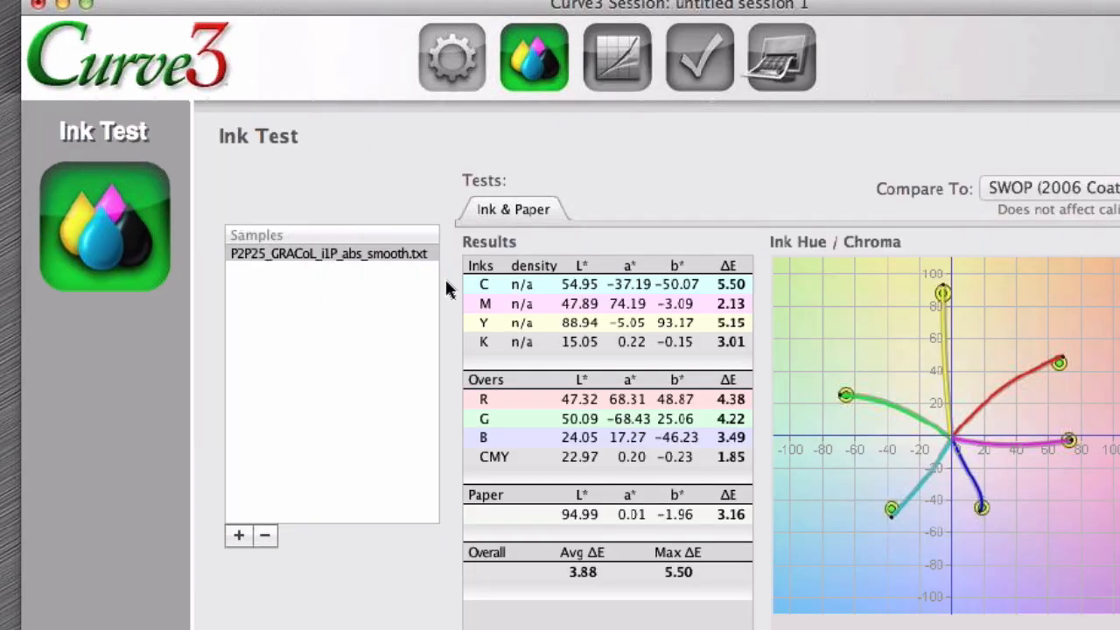
{"action": "left_click", "coordinate": [659, 207]}
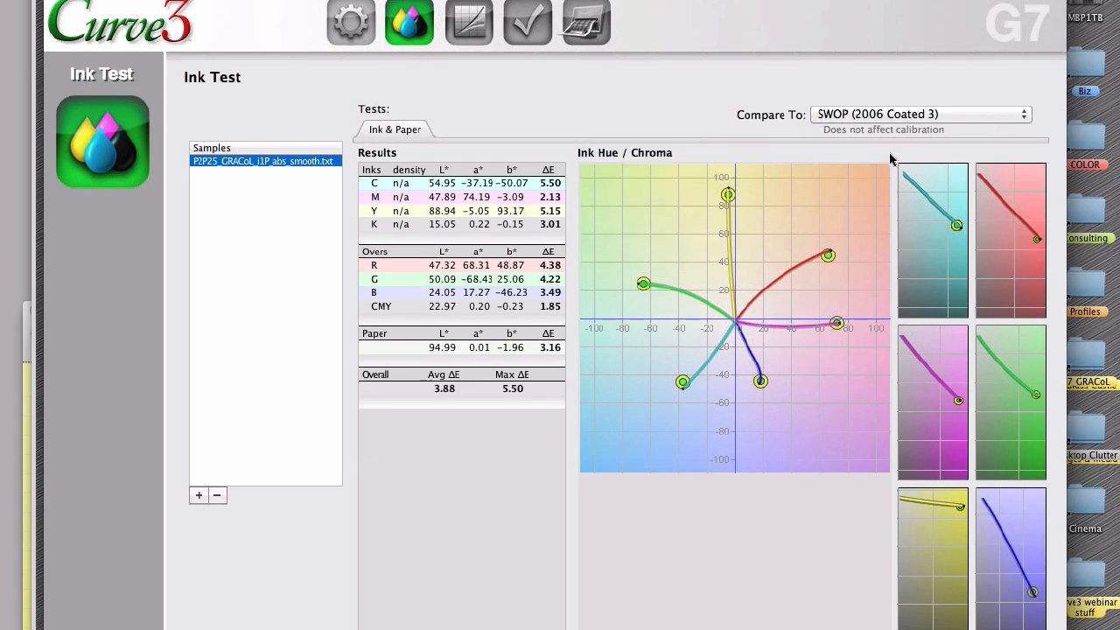
{"action": "left_click", "coordinate": [866, 117]}
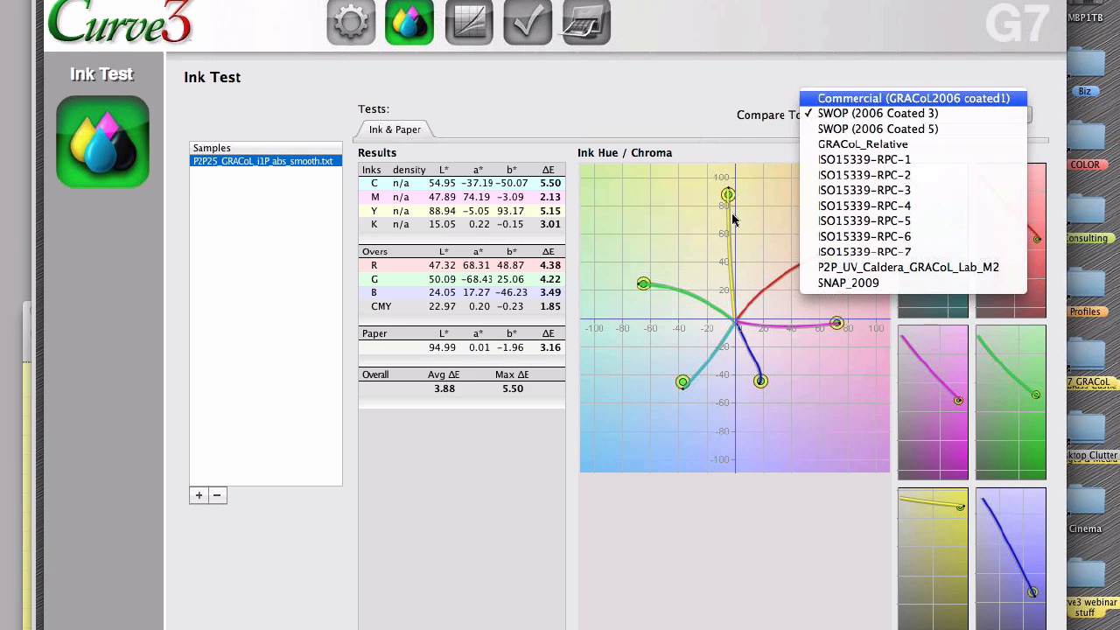
{"action": "key", "text": "Return"}
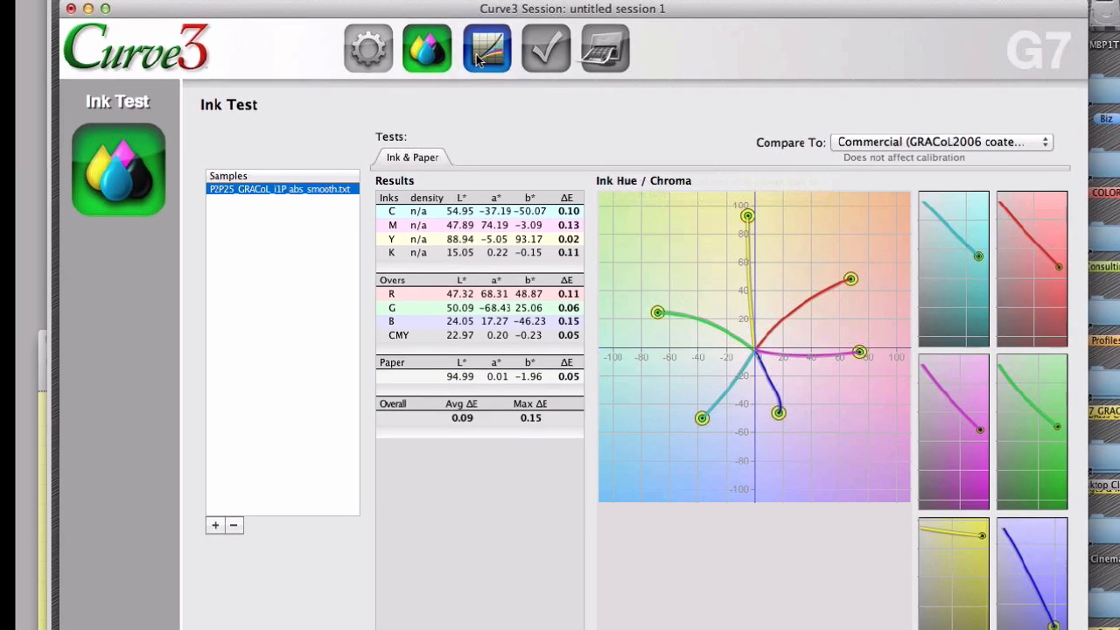
Step: Open the session's calibration section
{"action": "left_click", "coordinate": [484, 63]}
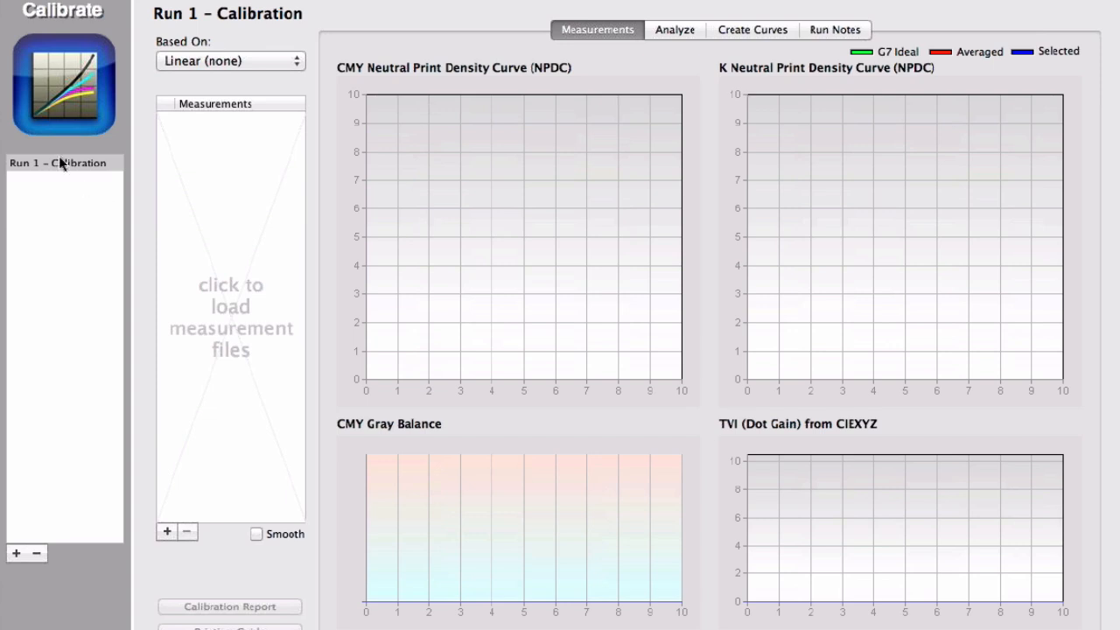
Step: Add a second calibration run renamed with the operator's first name plus "run", and remove it from the run list
{"action": "left_click", "coordinate": [13, 553]}
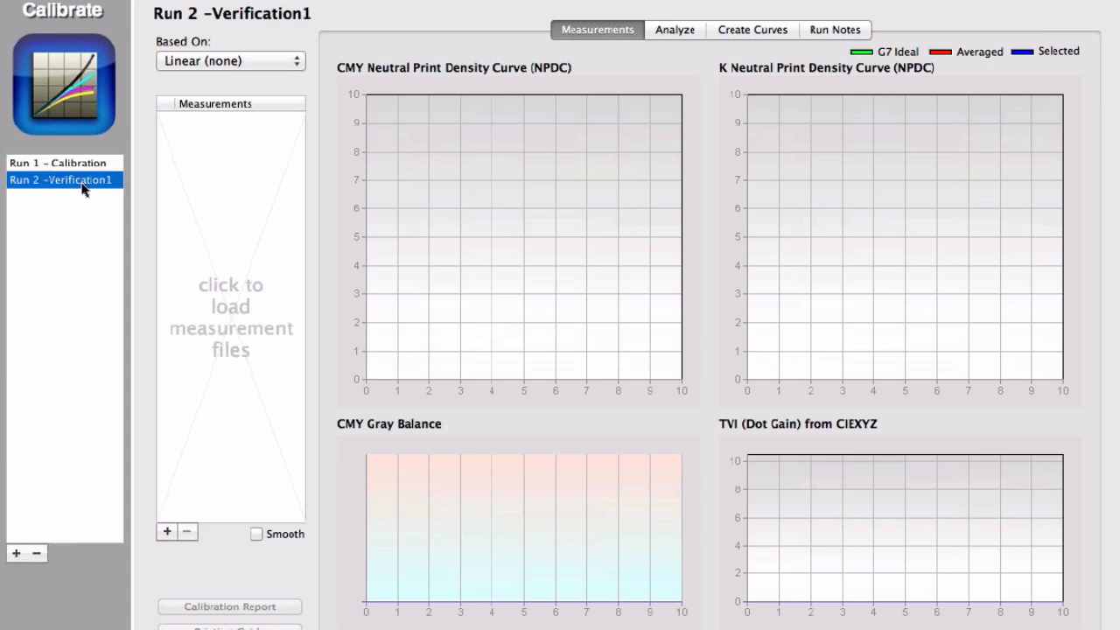
{"action": "double_click", "coordinate": [85, 179]}
{"action": "type", "text": "D"}
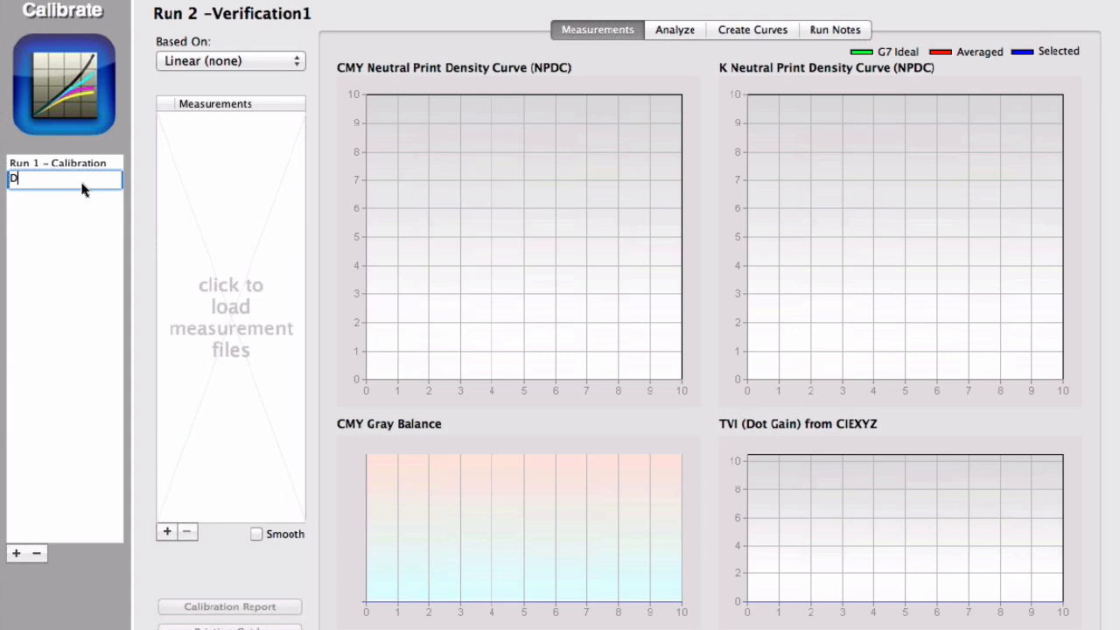
{"action": "type", "text": "ons run"}
{"action": "key", "text": "Return"}
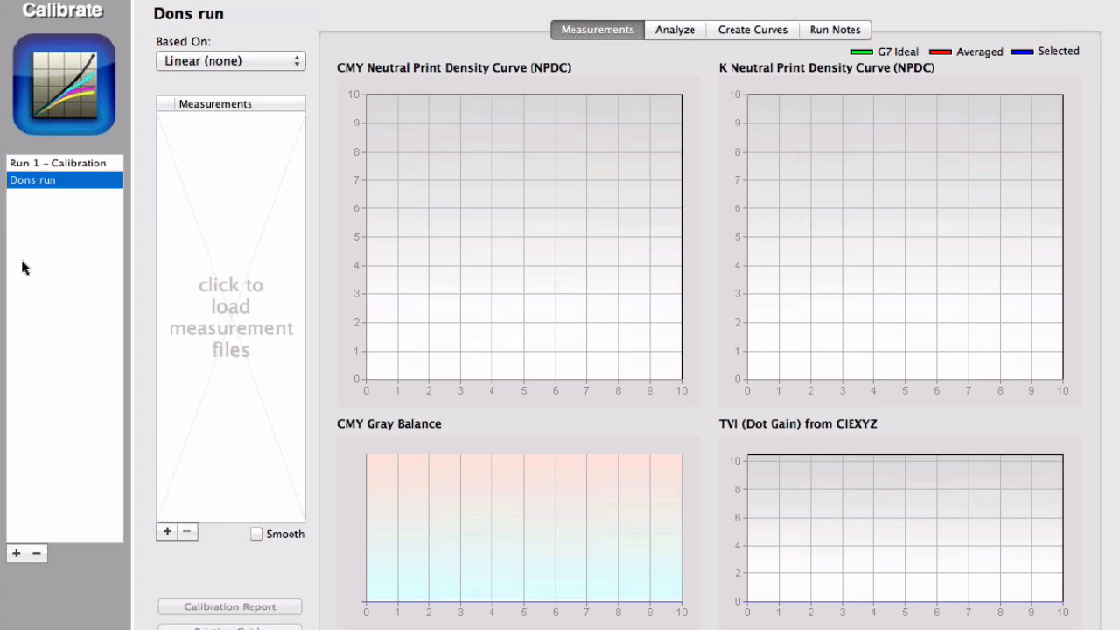
{"action": "left_click", "coordinate": [36, 555]}
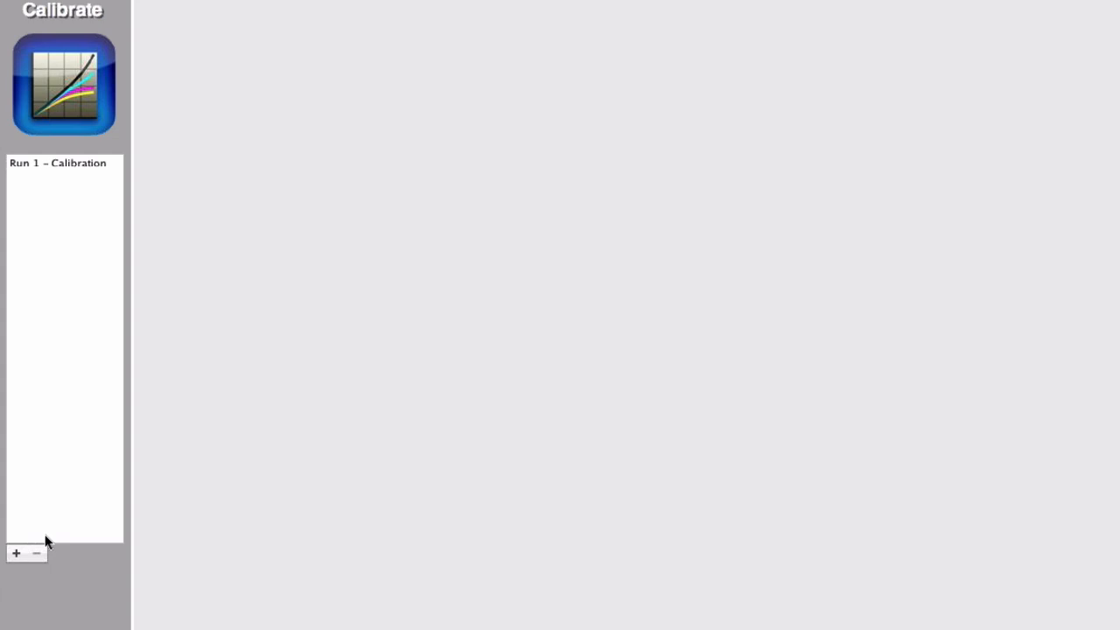
Step: Load P2P_Cal Run_Lab.txt from the 1 4D smoothing folder into the Run 1 - Calibration measurements
{"action": "left_click", "coordinate": [63, 165]}
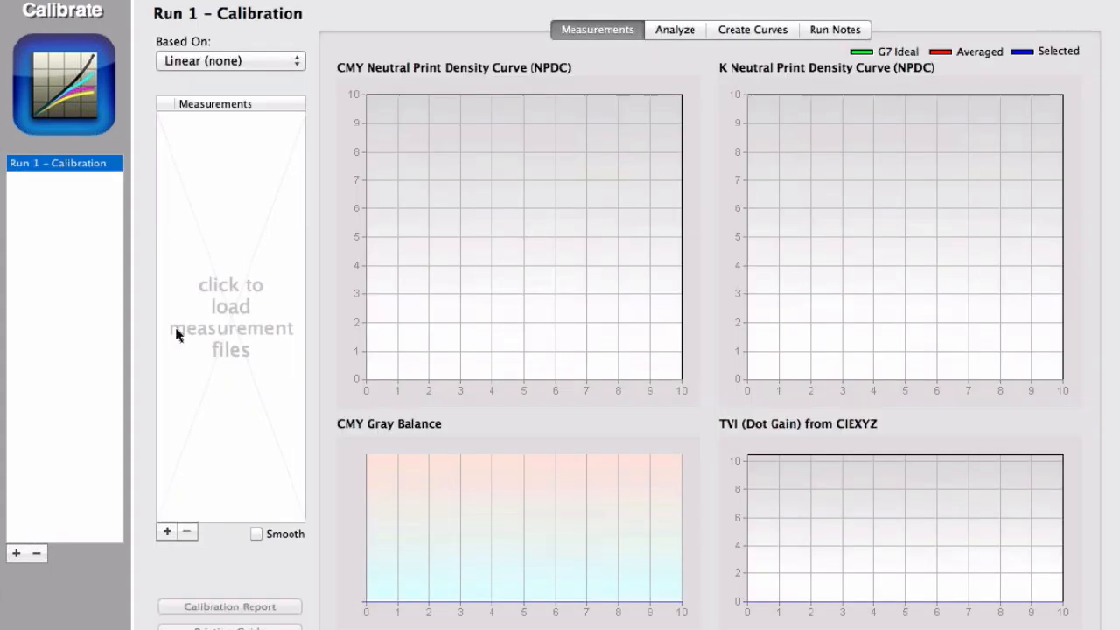
{"action": "left_click", "coordinate": [227, 330]}
{"action": "left_click", "coordinate": [512, 5]}
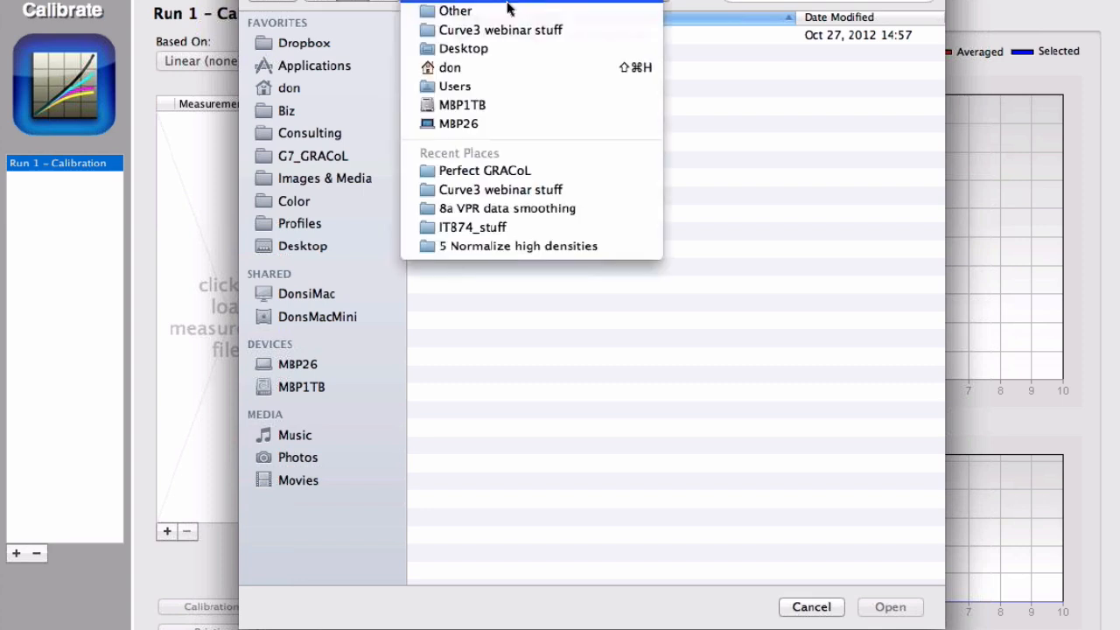
{"action": "left_click", "coordinate": [500, 31]}
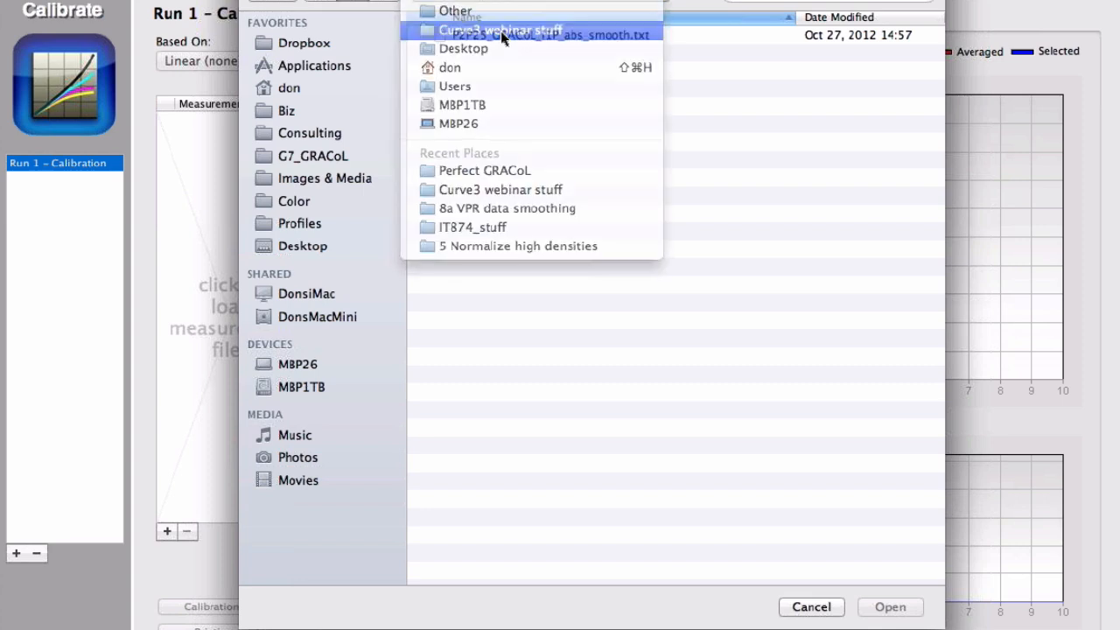
{"action": "double_click", "coordinate": [435, 34]}
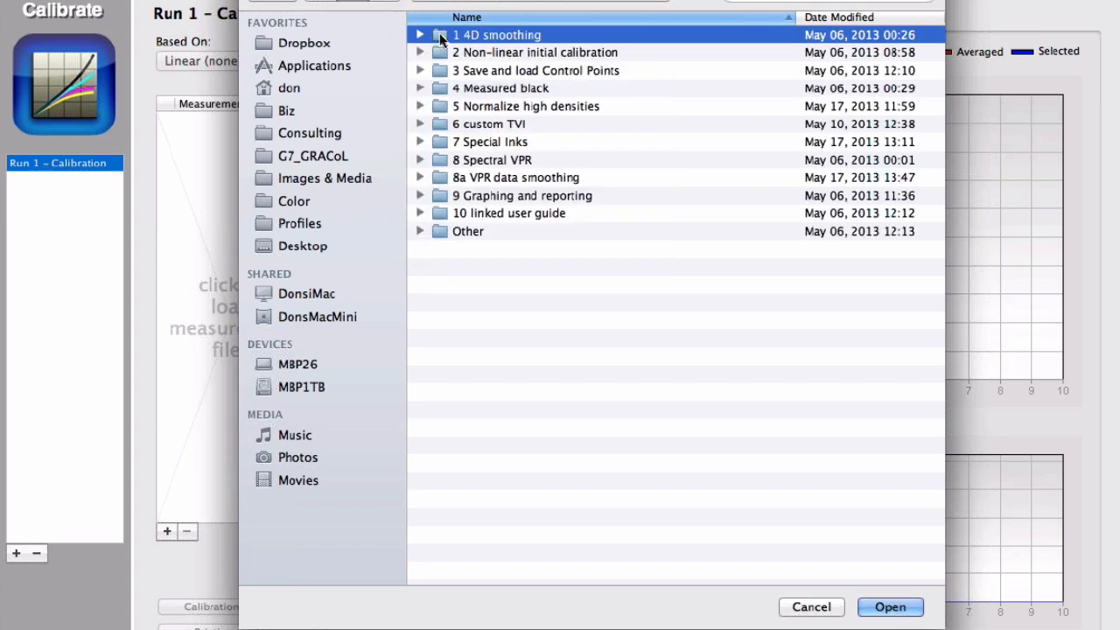
{"action": "left_click", "coordinate": [497, 143]}
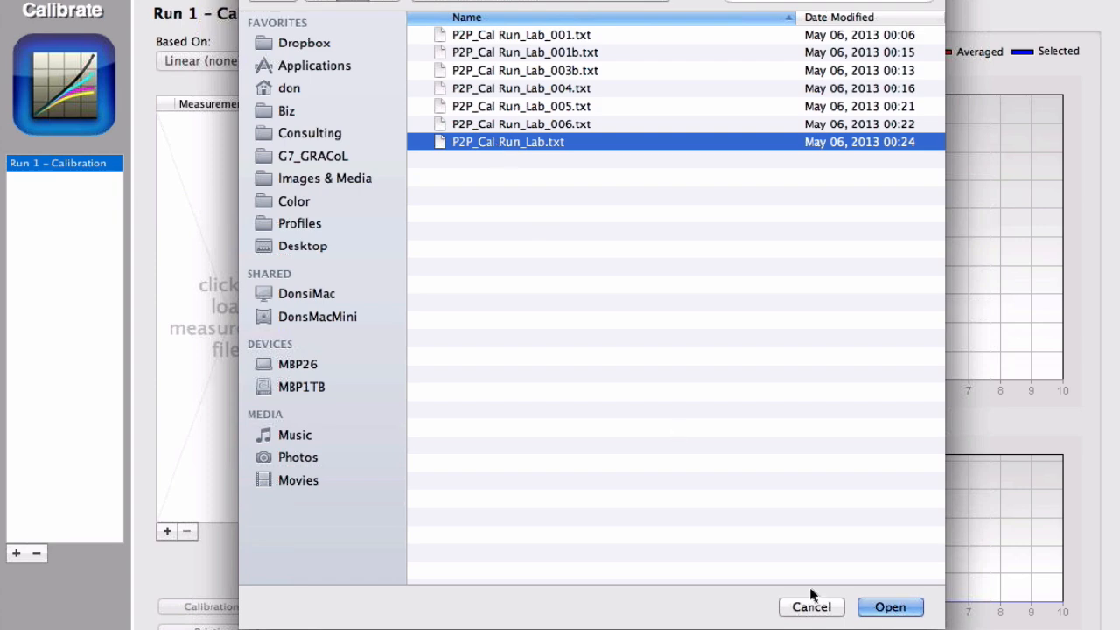
{"action": "left_click", "coordinate": [890, 606]}
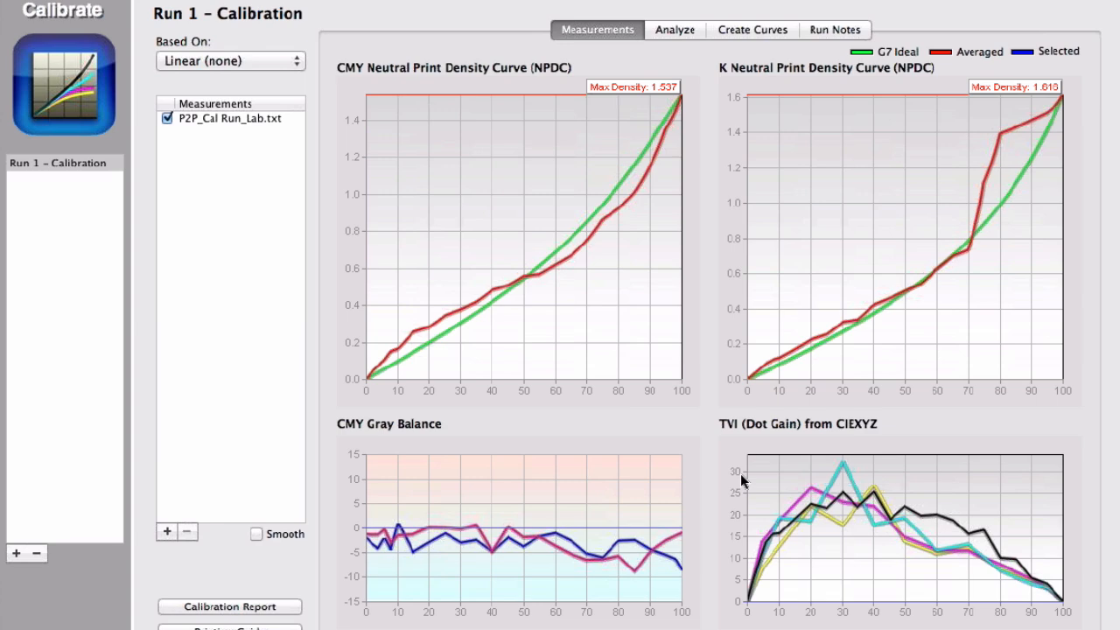
Step: Turn on smoothing for the Run 1 measurements, comparing the curves with and without it and leaving it enabled
{"action": "left_click", "coordinate": [256, 534]}
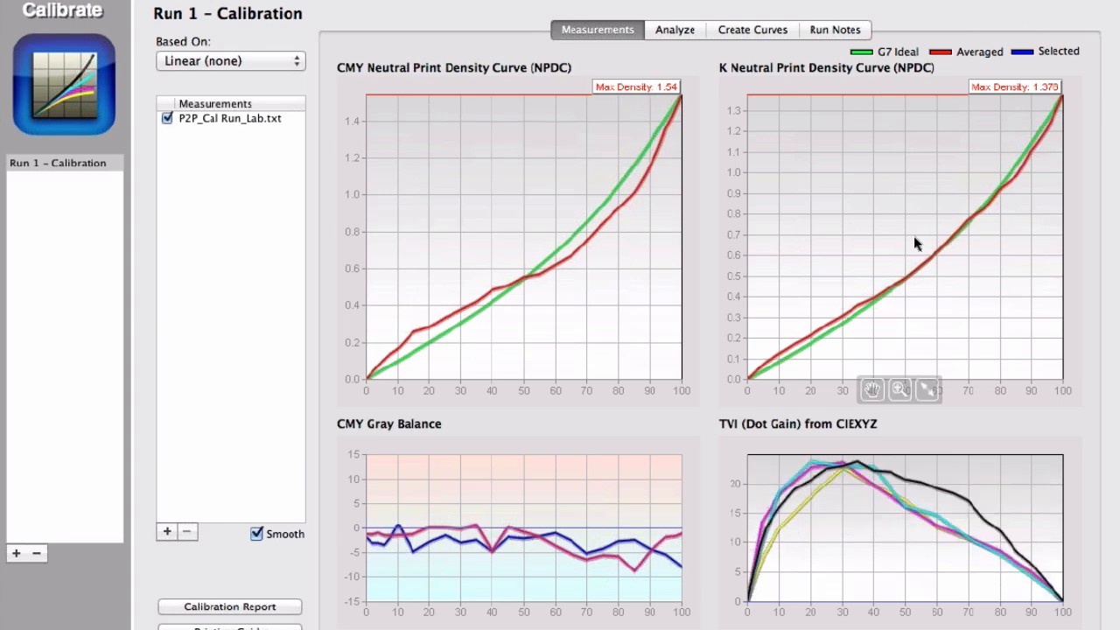
{"action": "left_click", "coordinate": [255, 534]}
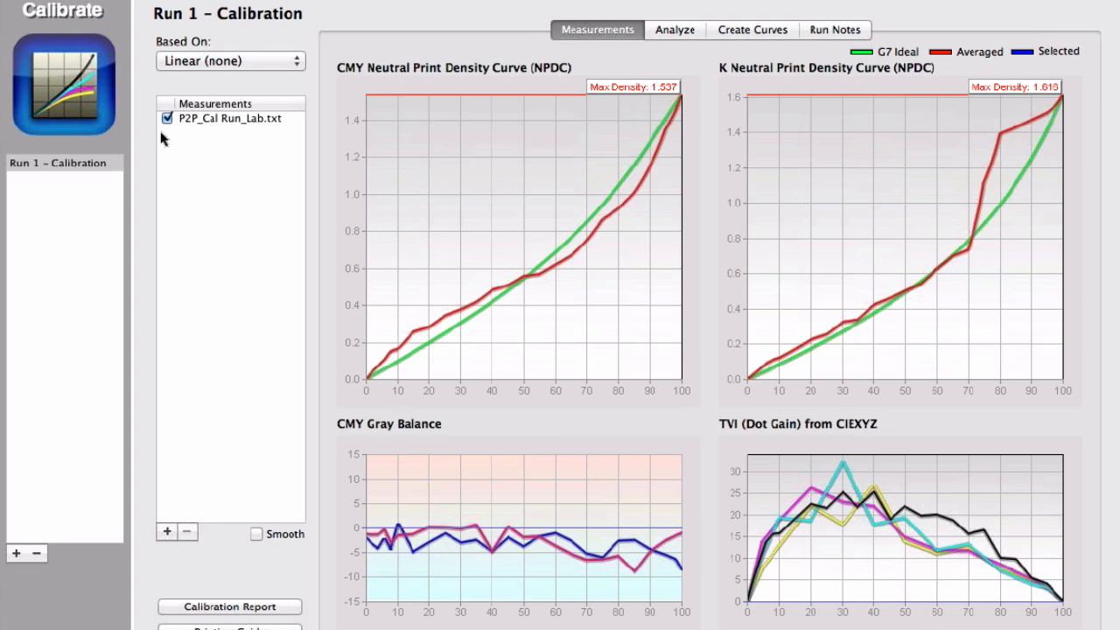
{"action": "left_click", "coordinate": [255, 534]}
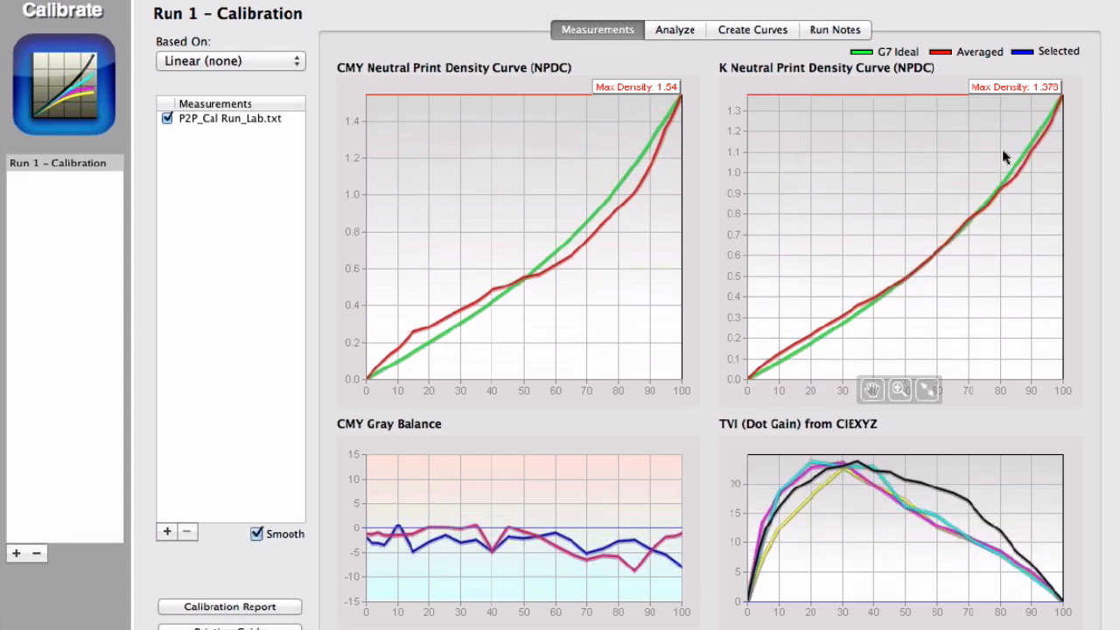
Step: Compare the Run 1 density, gray balance and TVI graphs with and without smoothing, leaving smoothing off
{"action": "mouse_move", "coordinate": [823, 527]}
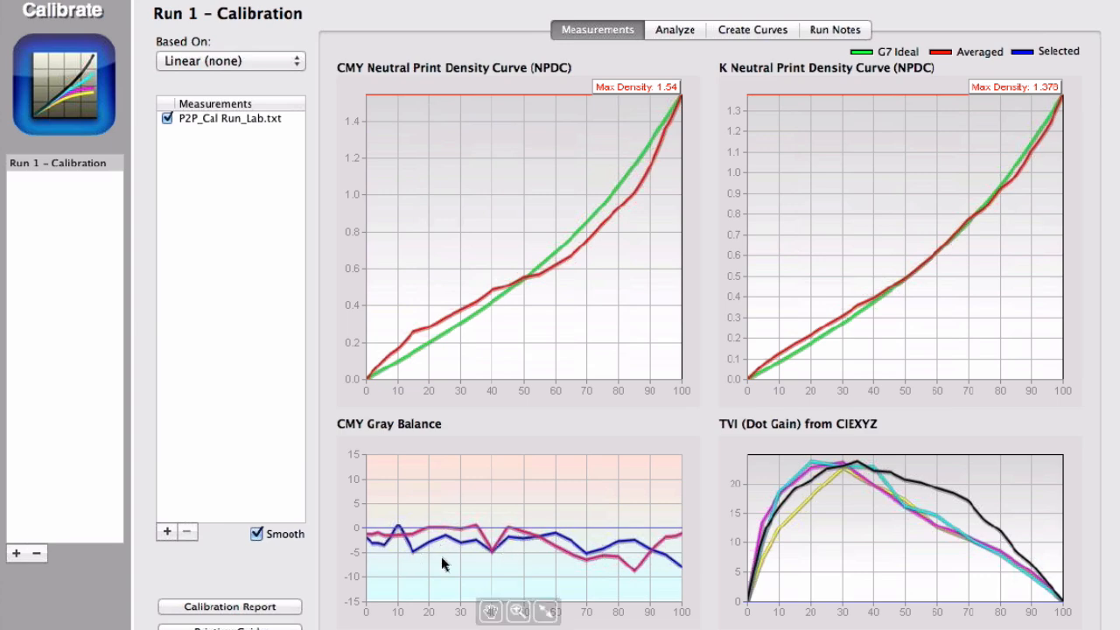
{"action": "left_click", "coordinate": [256, 534]}
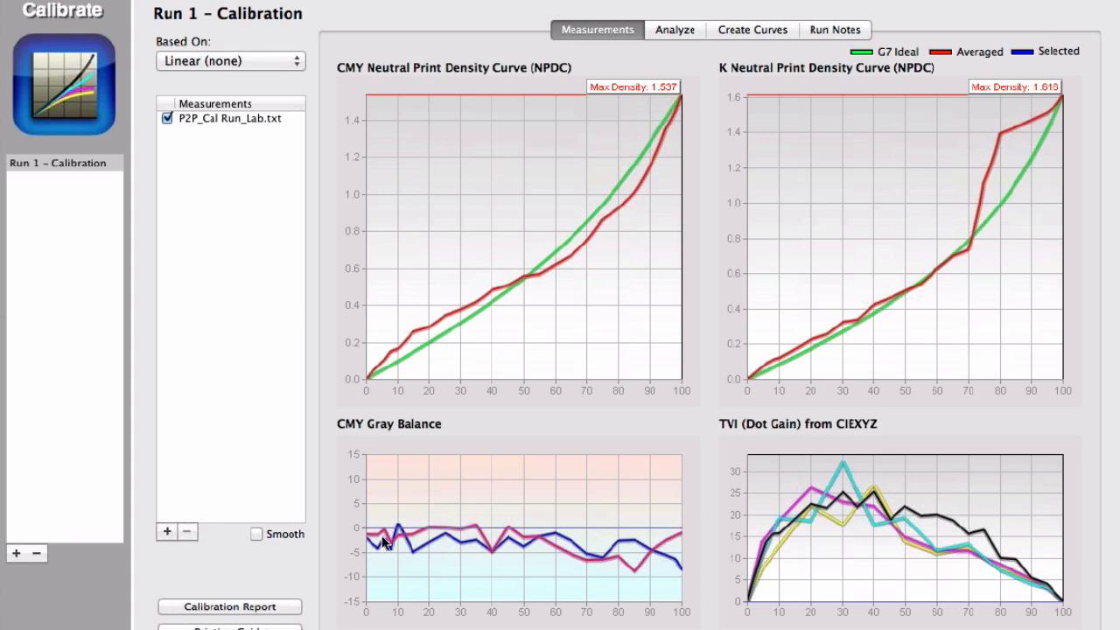
{"action": "left_click", "coordinate": [258, 533]}
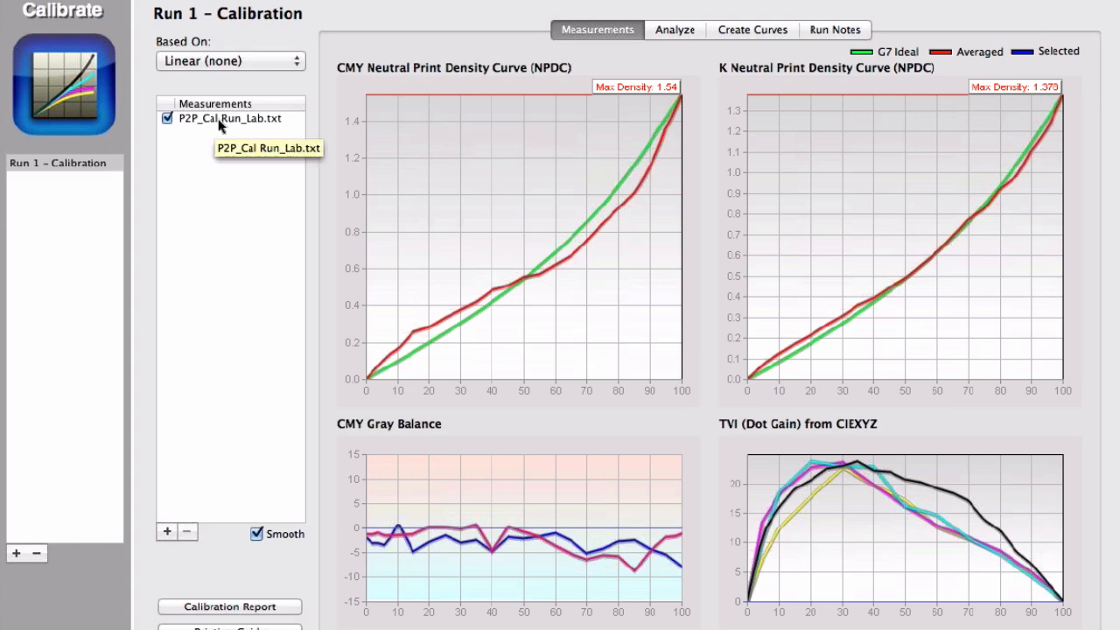
{"action": "left_click", "coordinate": [256, 534]}
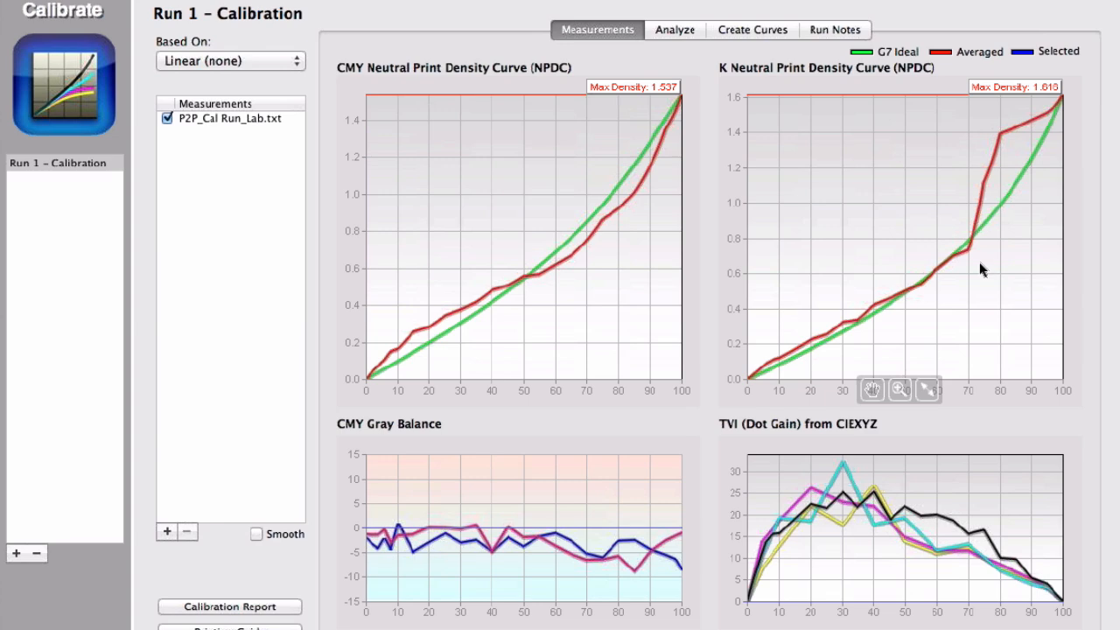
Step: Open the curve creation view for Run 1 and turn on smoothing for the output curves
{"action": "left_click", "coordinate": [749, 29]}
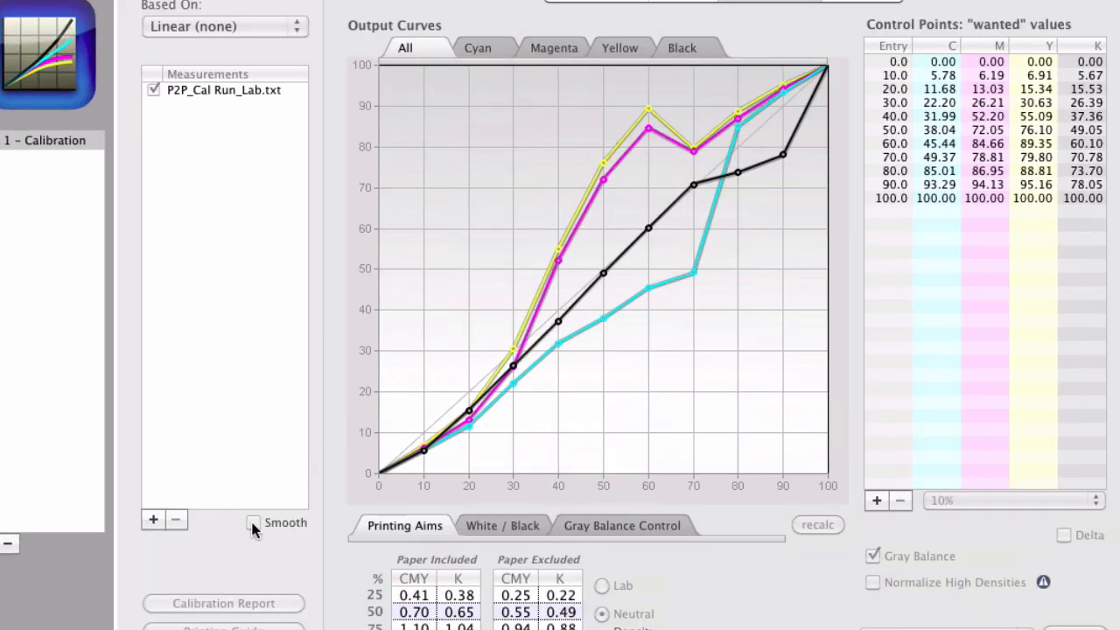
{"action": "left_click", "coordinate": [250, 521]}
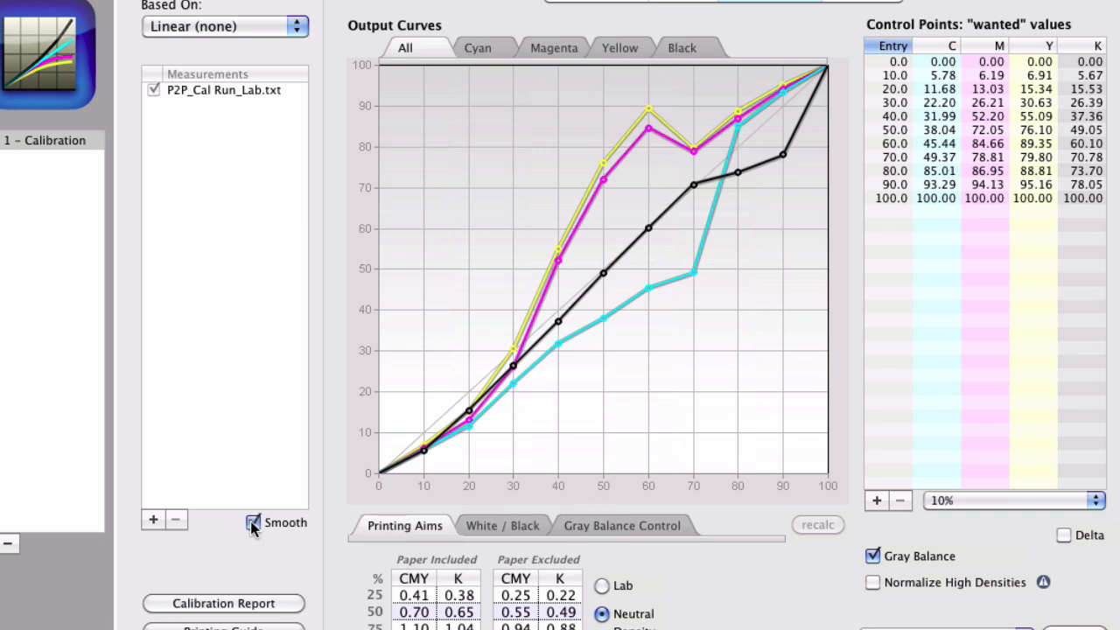
{"action": "left_click", "coordinate": [252, 523]}
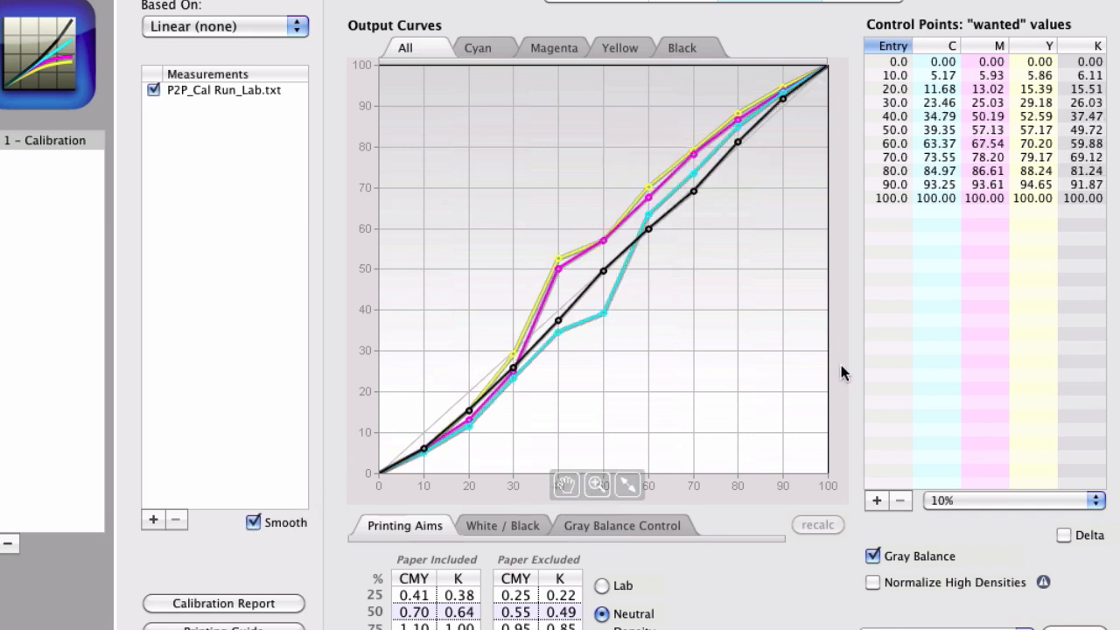
Step: Try 5% control point intervals on the output curves, and return them to 10% intervals
{"action": "left_click", "coordinate": [958, 498]}
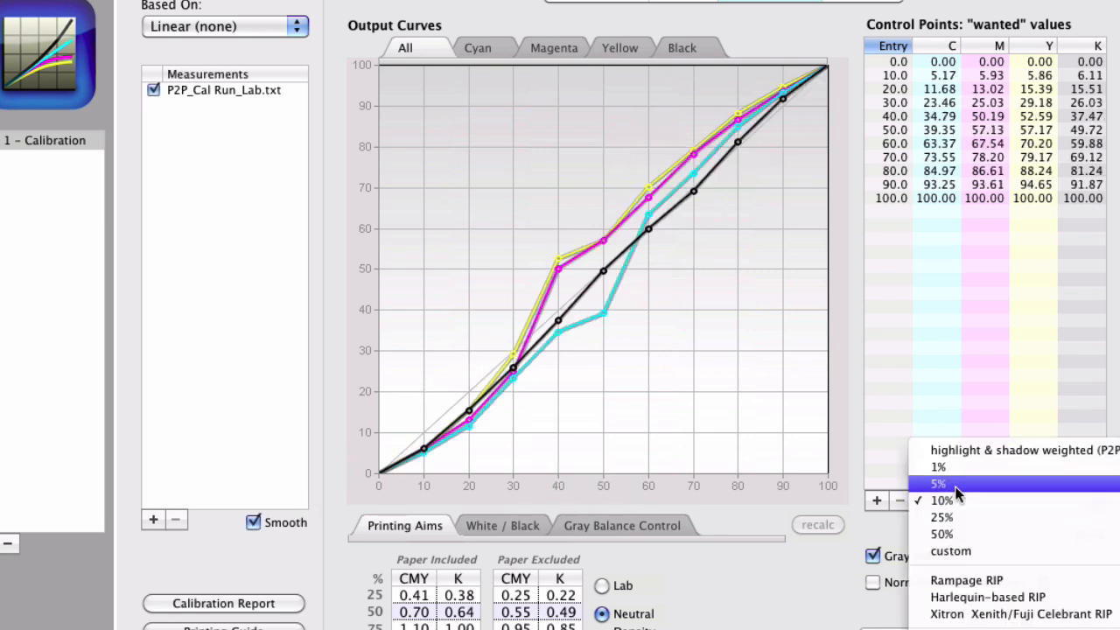
{"action": "left_click", "coordinate": [949, 484]}
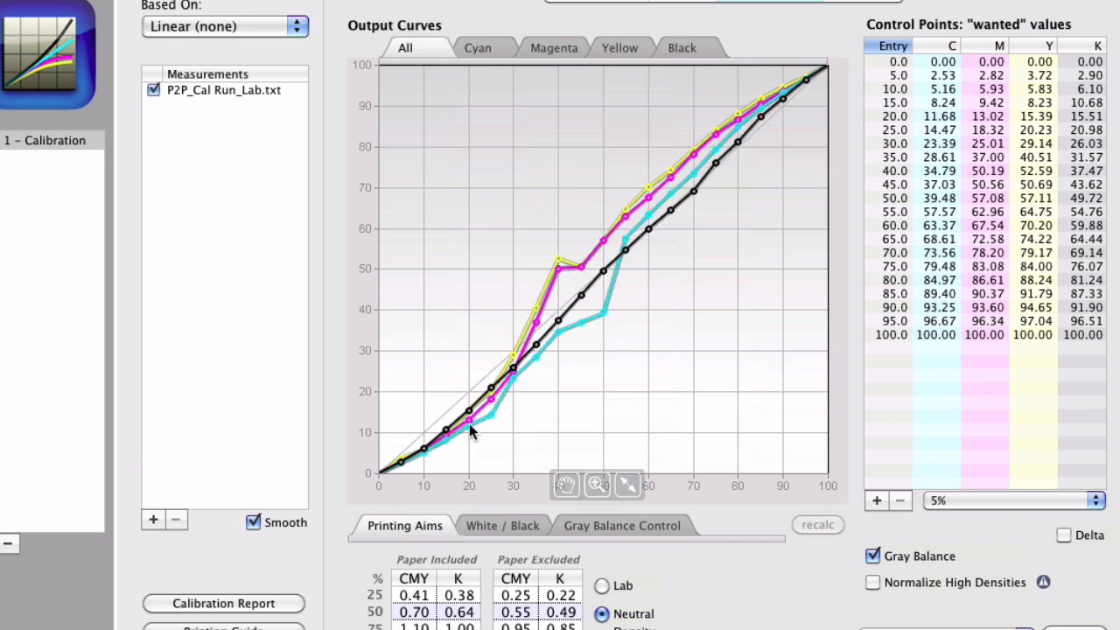
{"action": "left_click", "coordinate": [990, 499]}
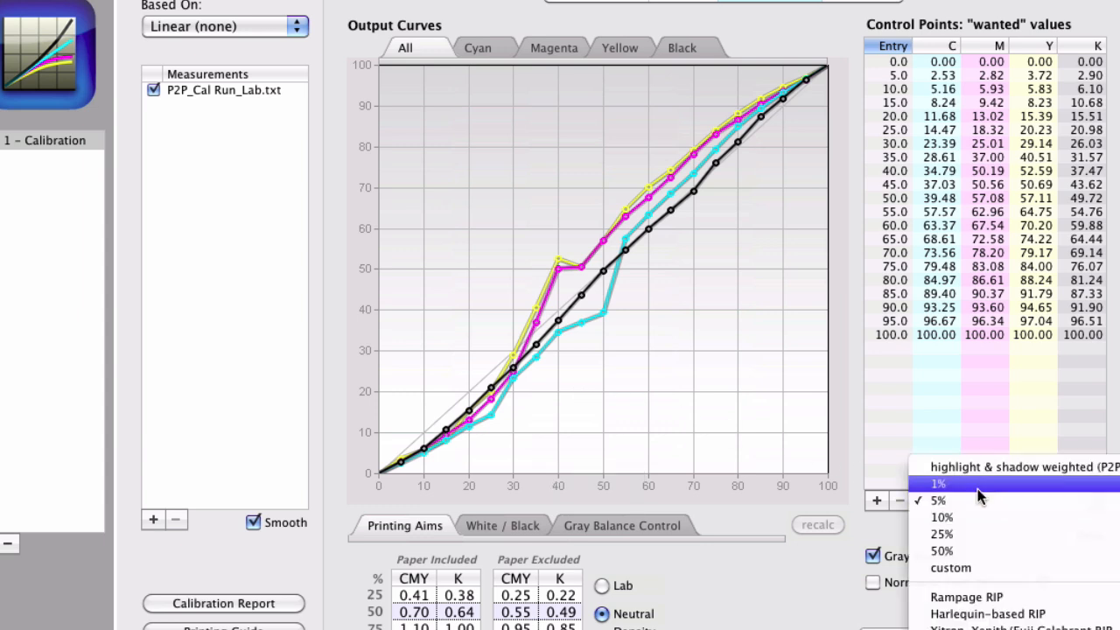
{"action": "left_click", "coordinate": [989, 518]}
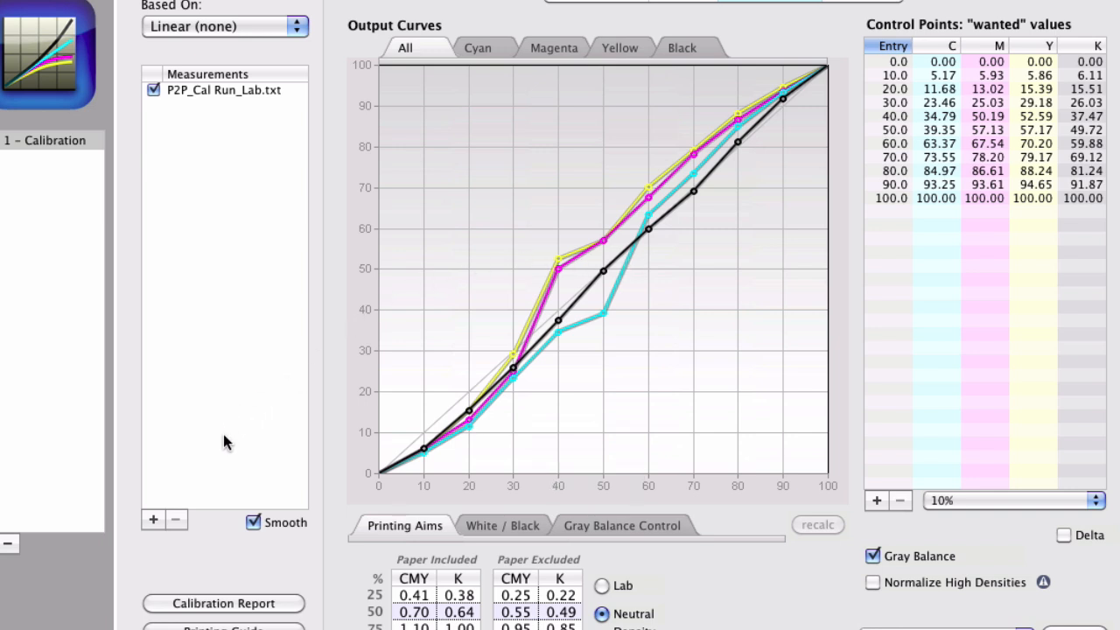
Step: Choose P2P25 Spectral_rearranged.txt from the testing files folder as an additional Run 1 measurement
{"action": "left_click", "coordinate": [154, 521]}
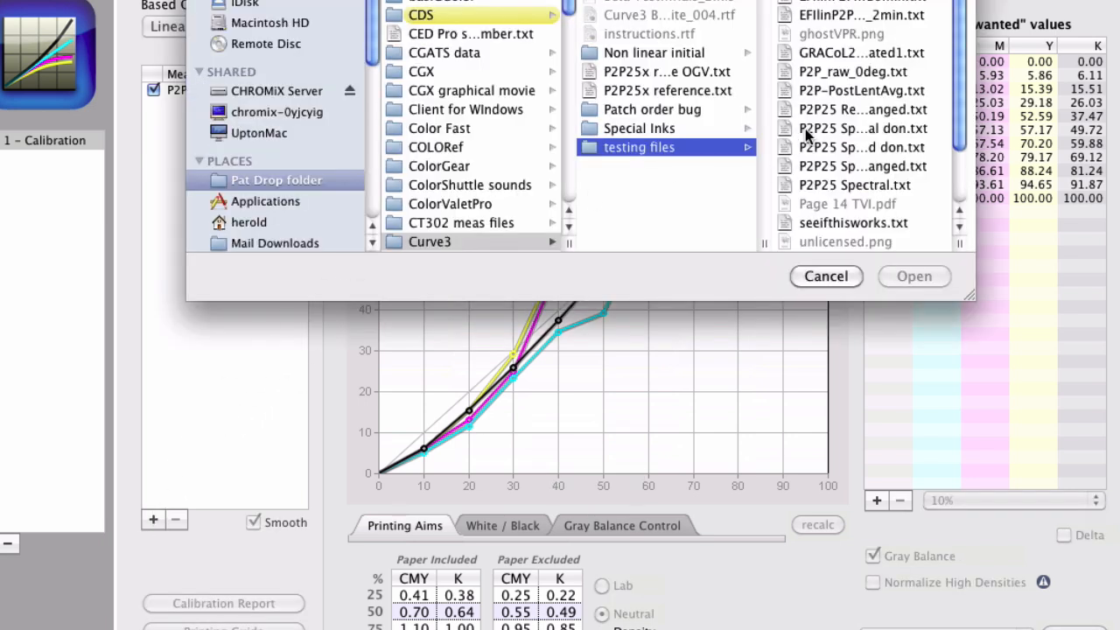
{"action": "left_click", "coordinate": [863, 112]}
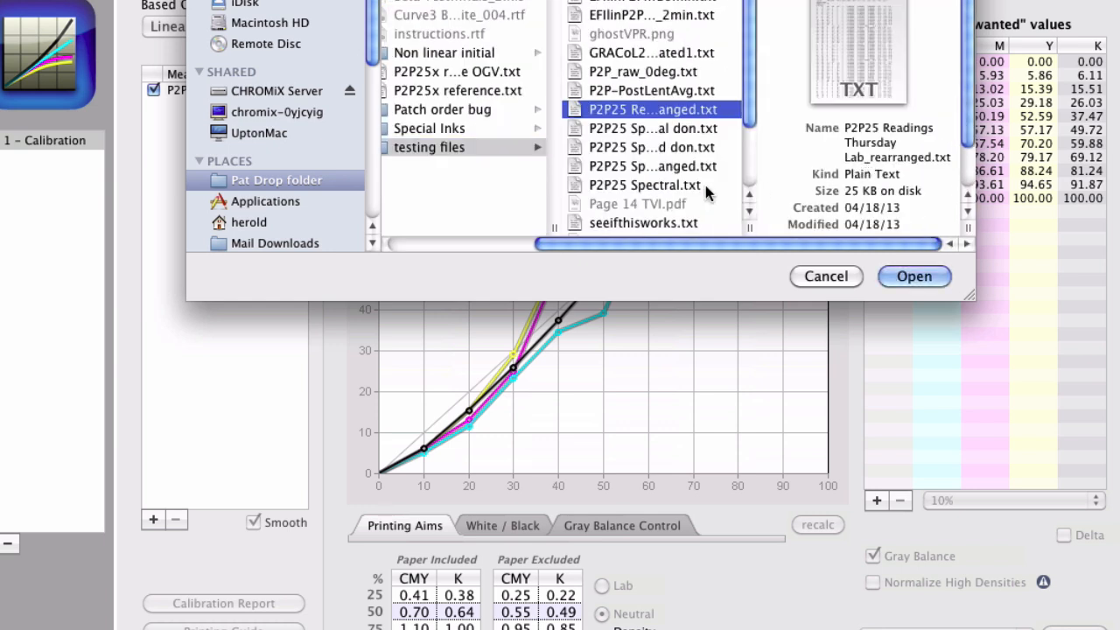
{"action": "left_click", "coordinate": [690, 167]}
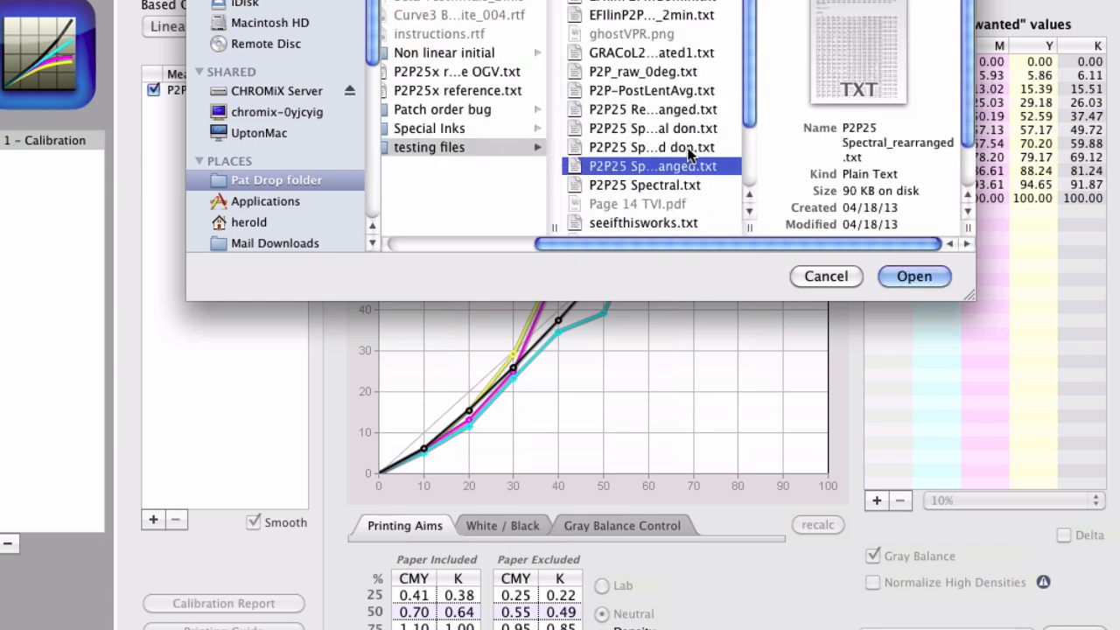
{"action": "left_click", "coordinate": [911, 278]}
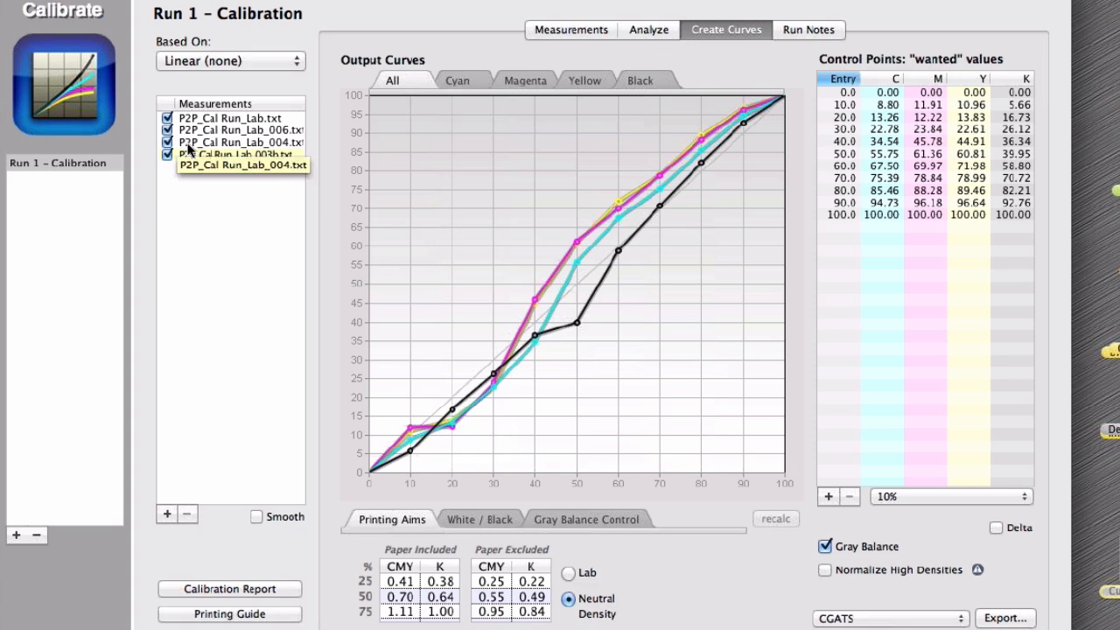
Step: Enable smoothing for the four Run 1 measurements and compare the Ink & Paper analysis plots with and without it
{"action": "left_click", "coordinate": [256, 517]}
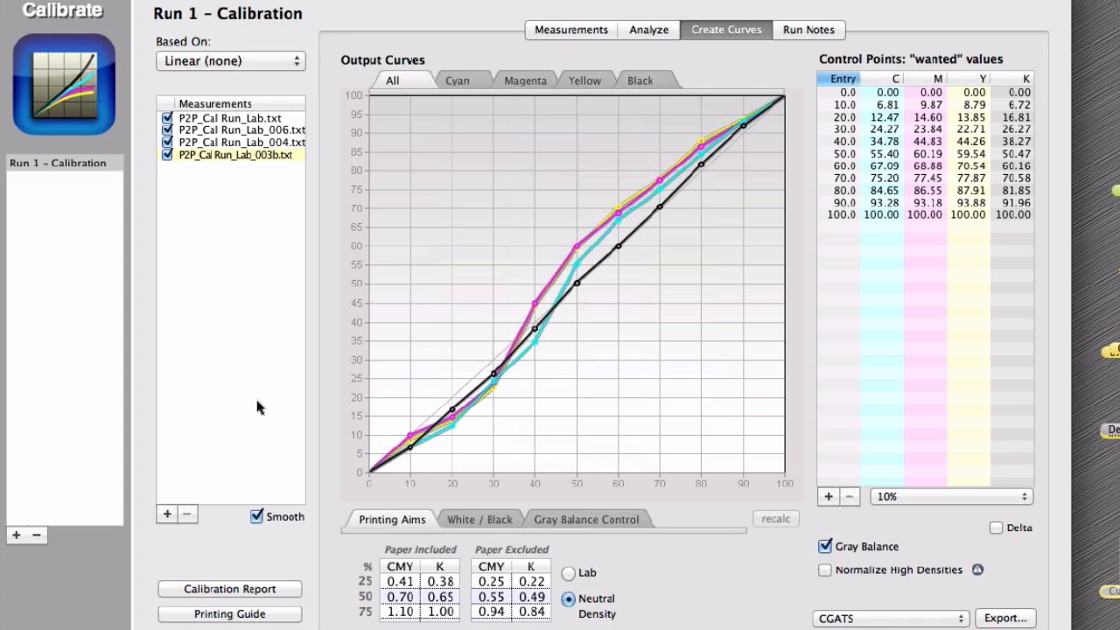
{"action": "left_click", "coordinate": [647, 29]}
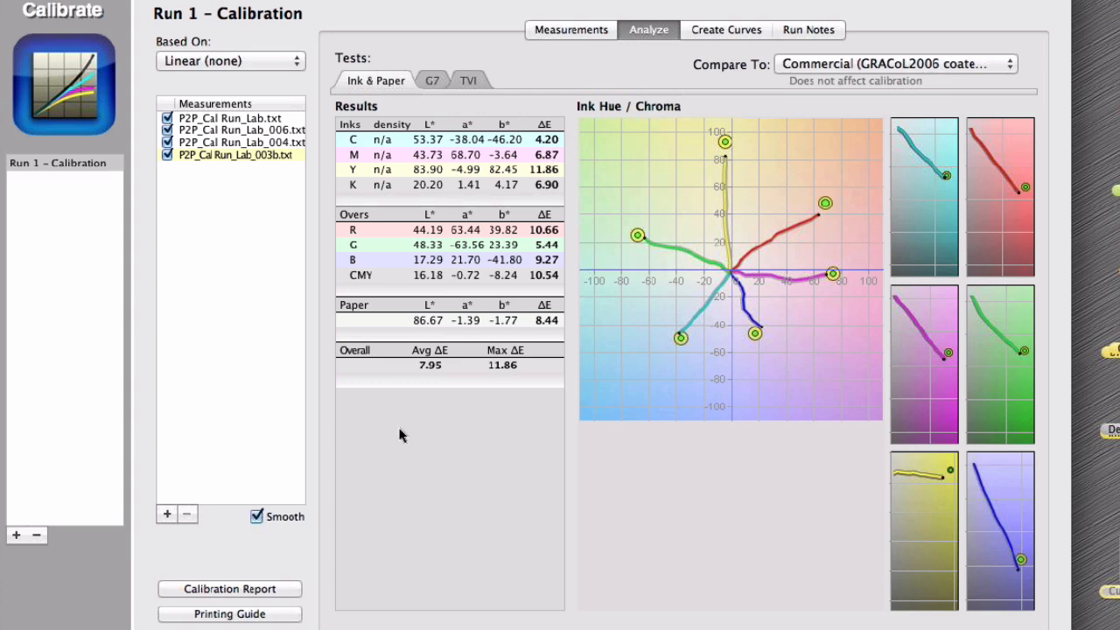
{"action": "left_click", "coordinate": [256, 516]}
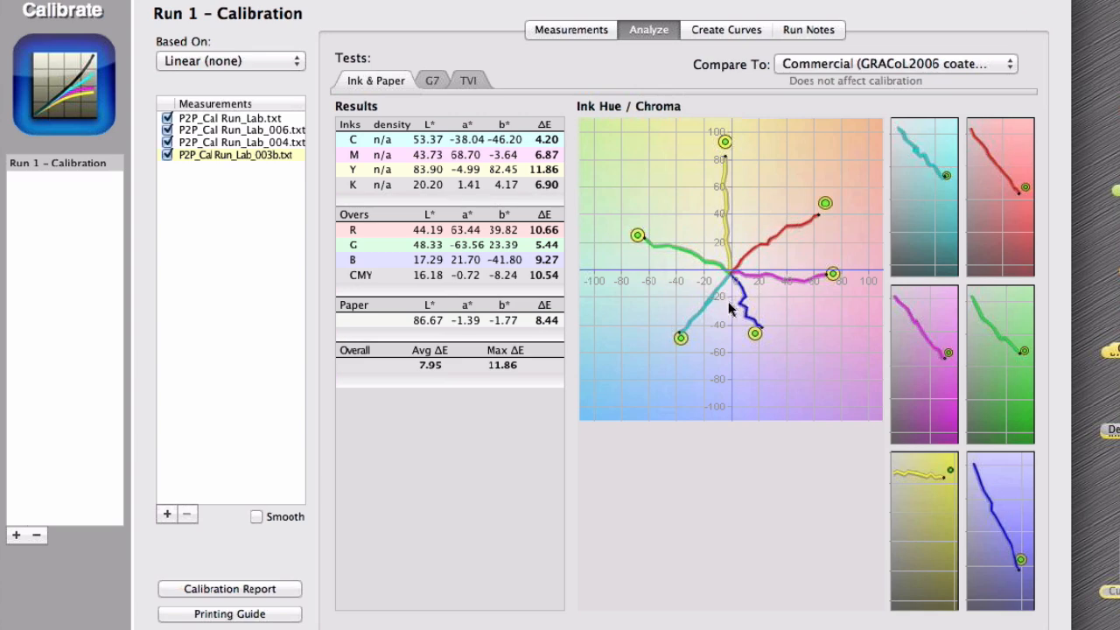
{"action": "left_click", "coordinate": [256, 517]}
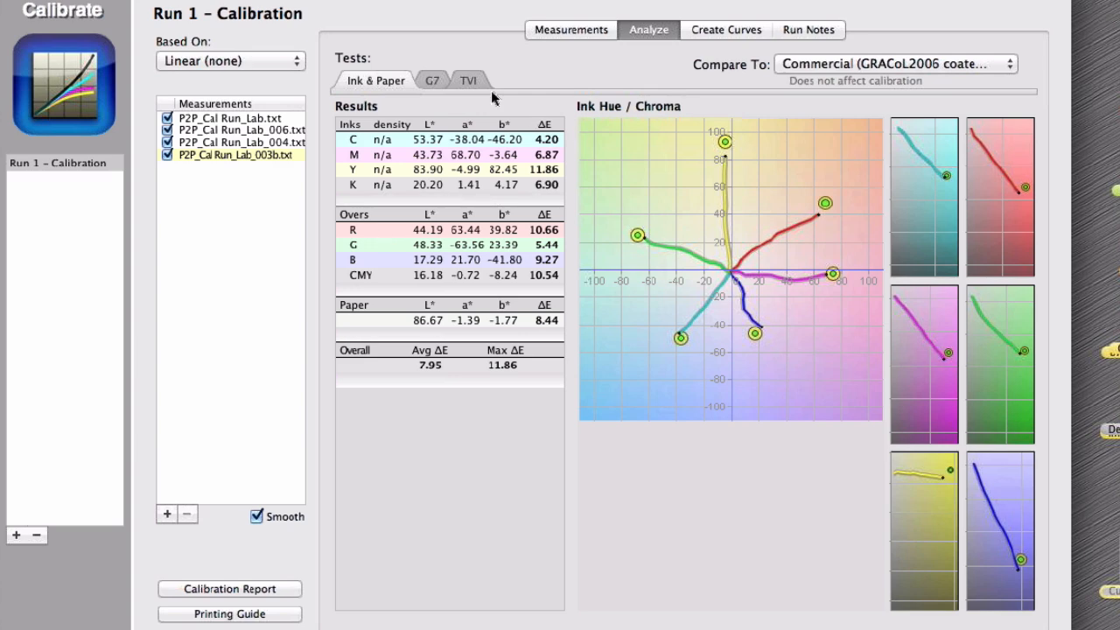
Step: Return to curve creation and add a custom control point at entry 2 to the output curves
{"action": "left_click", "coordinate": [732, 33]}
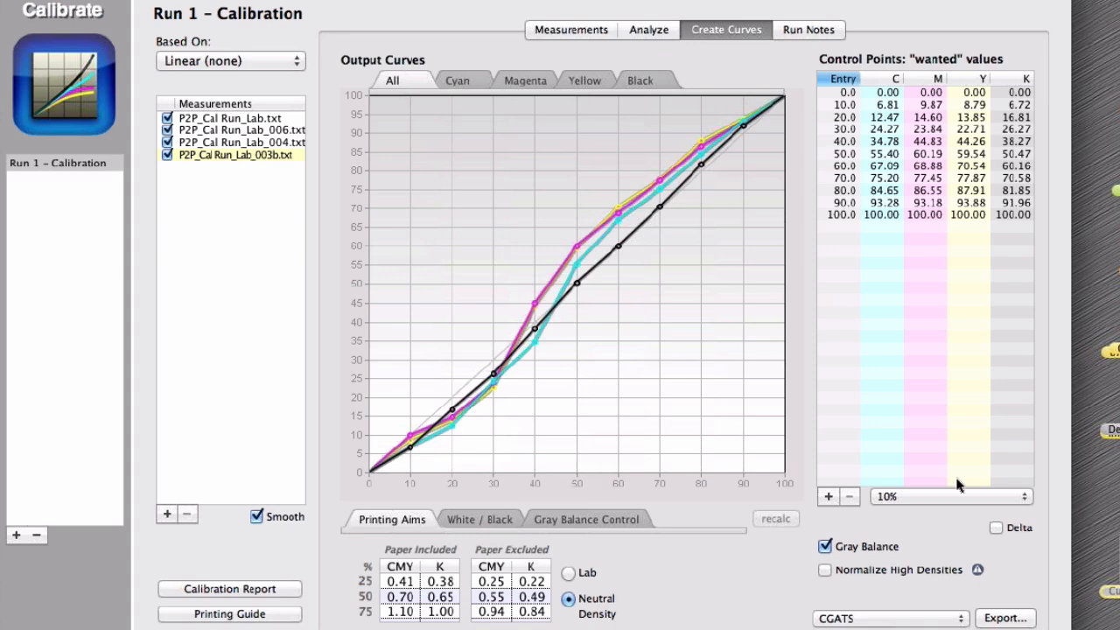
{"action": "left_click", "coordinate": [934, 497]}
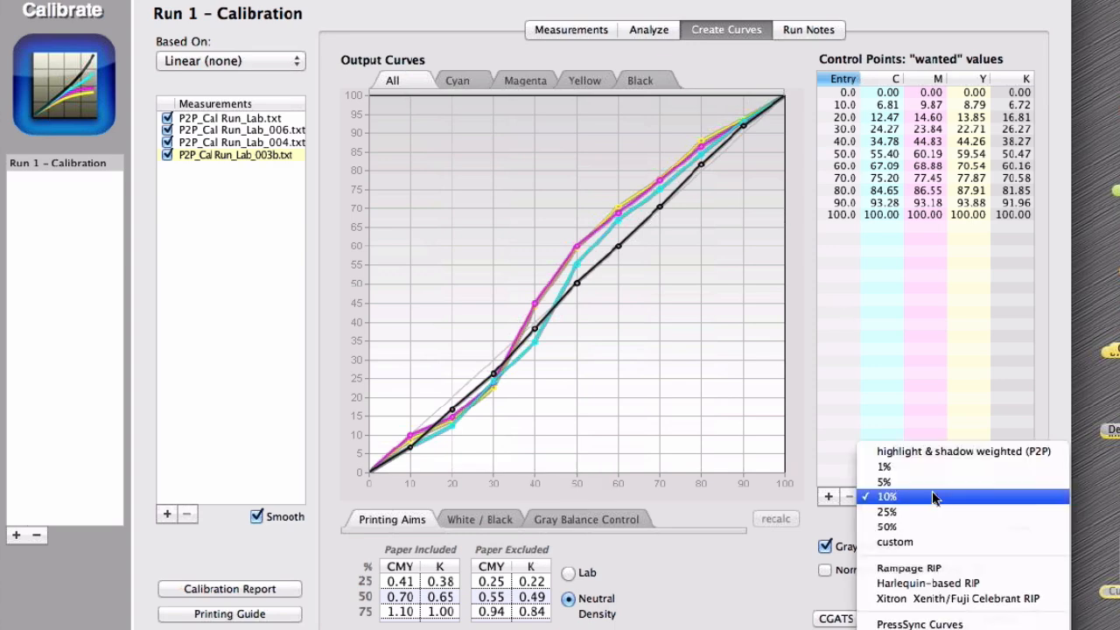
{"action": "left_click", "coordinate": [881, 5]}
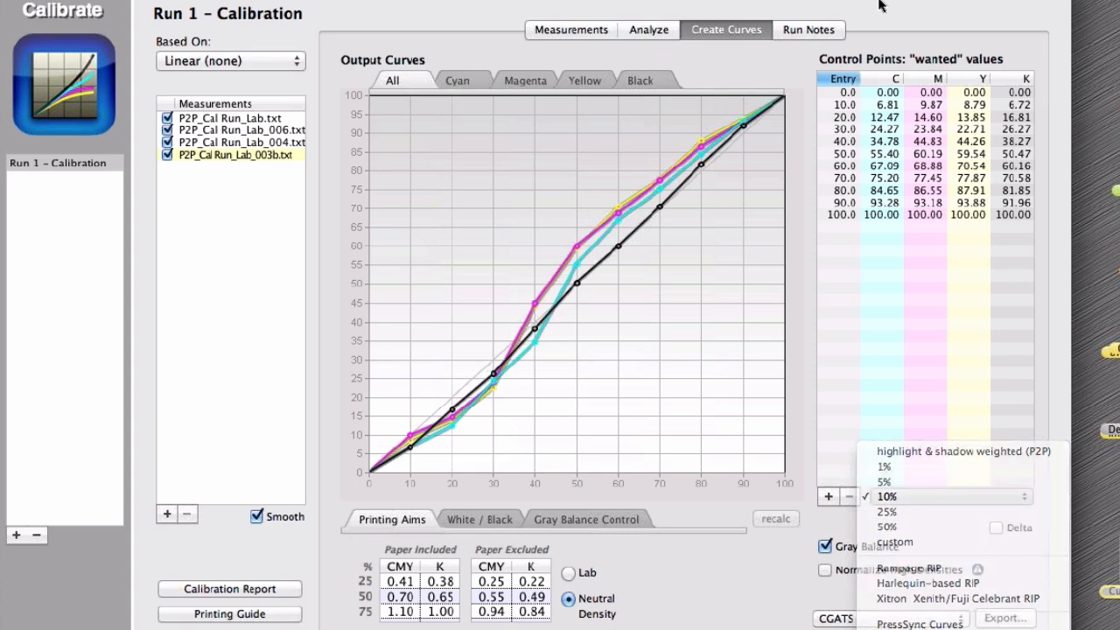
{"action": "left_click", "coordinate": [827, 498]}
{"action": "left_click", "coordinate": [826, 497]}
{"action": "type", "text": "2"}
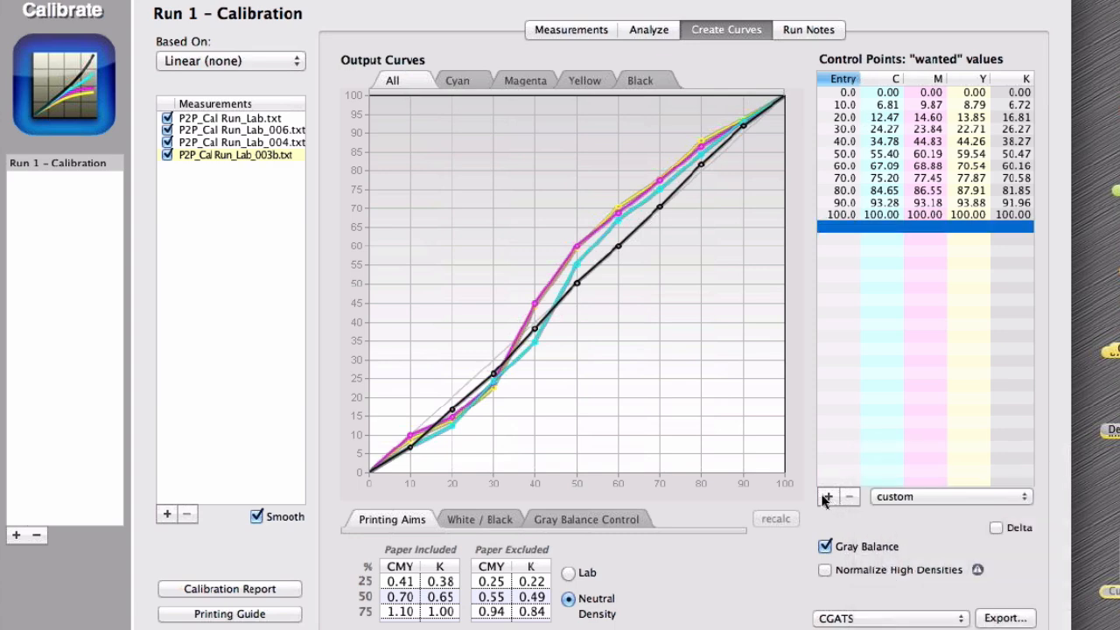
{"action": "key", "text": "Return"}
Step: Add a control point at entry 5 and remove the one at entry 90
{"action": "left_click", "coordinate": [830, 496]}
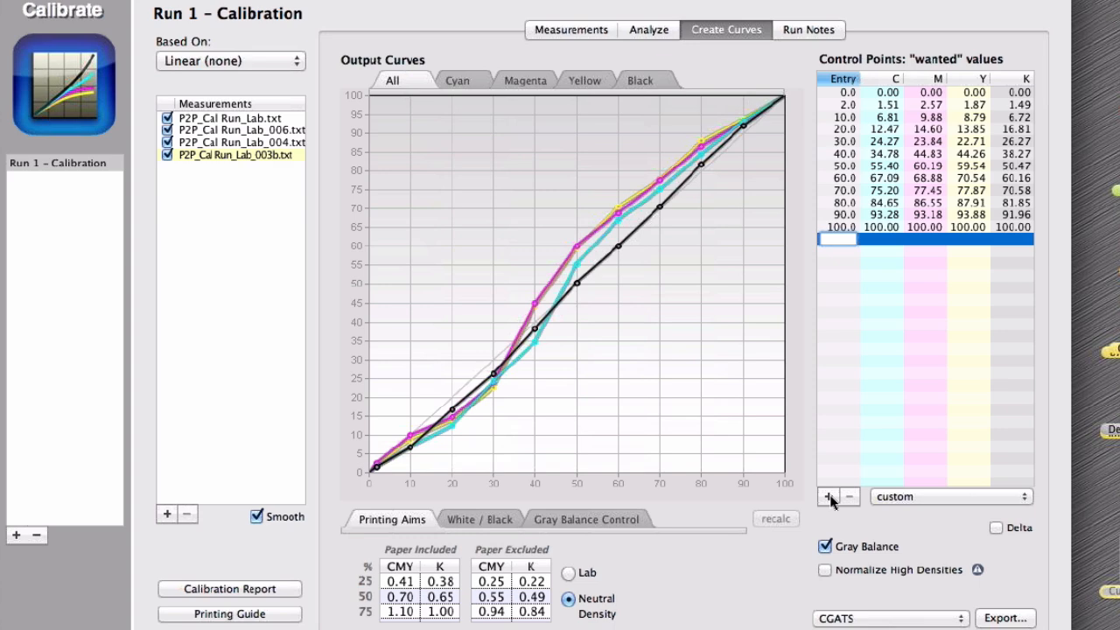
{"action": "type", "text": "5"}
{"action": "key", "text": "Return"}
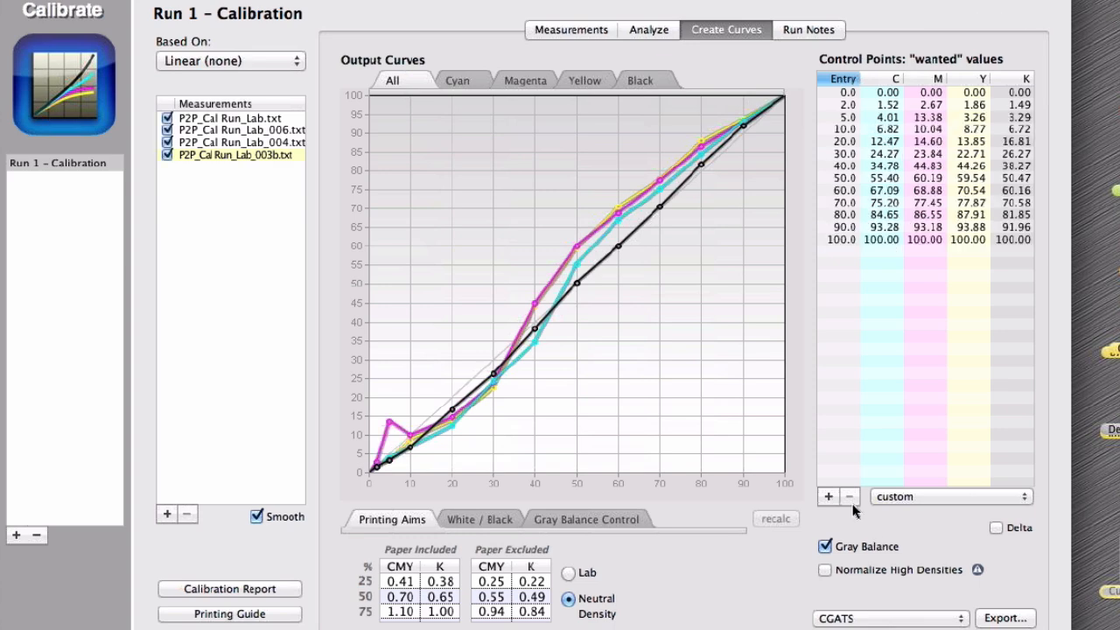
{"action": "left_click", "coordinate": [846, 226]}
{"action": "left_click", "coordinate": [852, 496]}
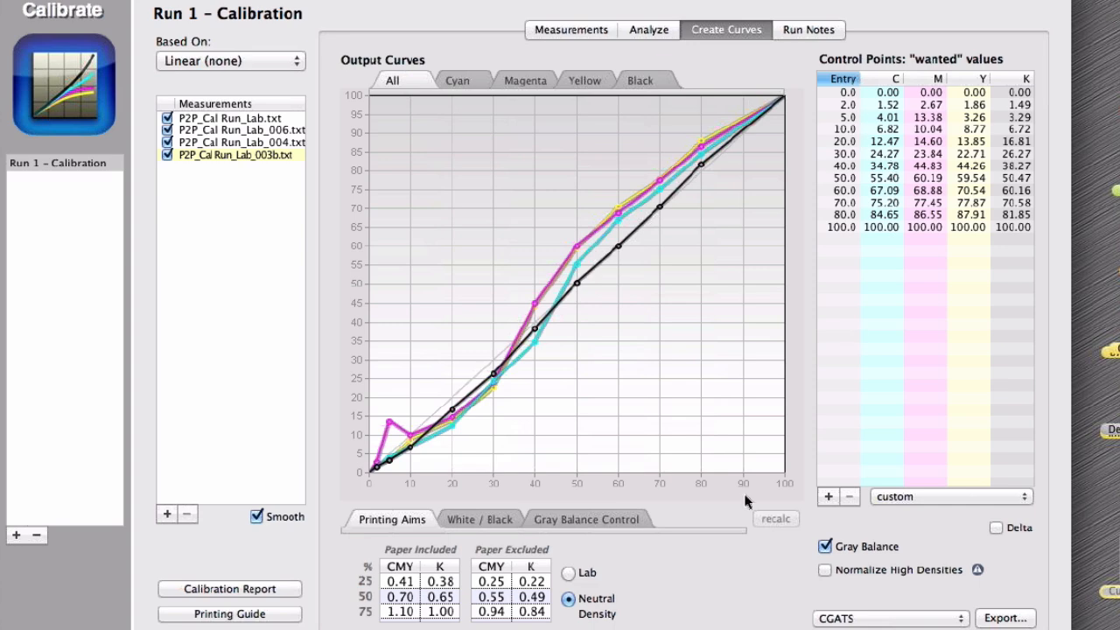
Step: Save the custom control points in the Wednesday Xerox folder, naming the set with the operator's nickname plus "set"
{"action": "left_click", "coordinate": [919, 497]}
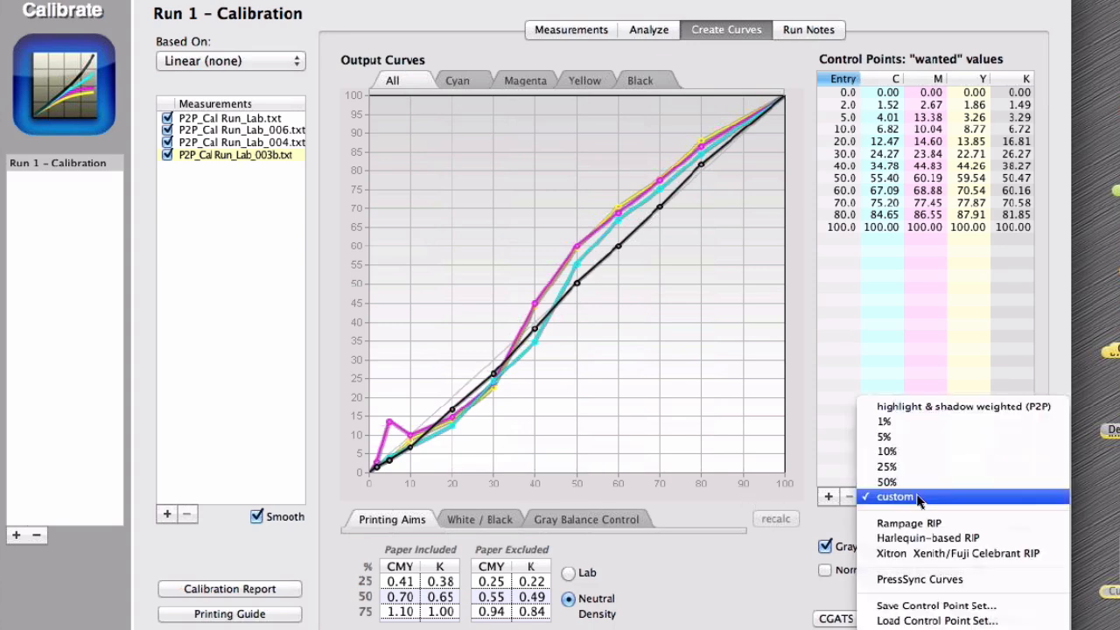
{"action": "left_click", "coordinate": [917, 605]}
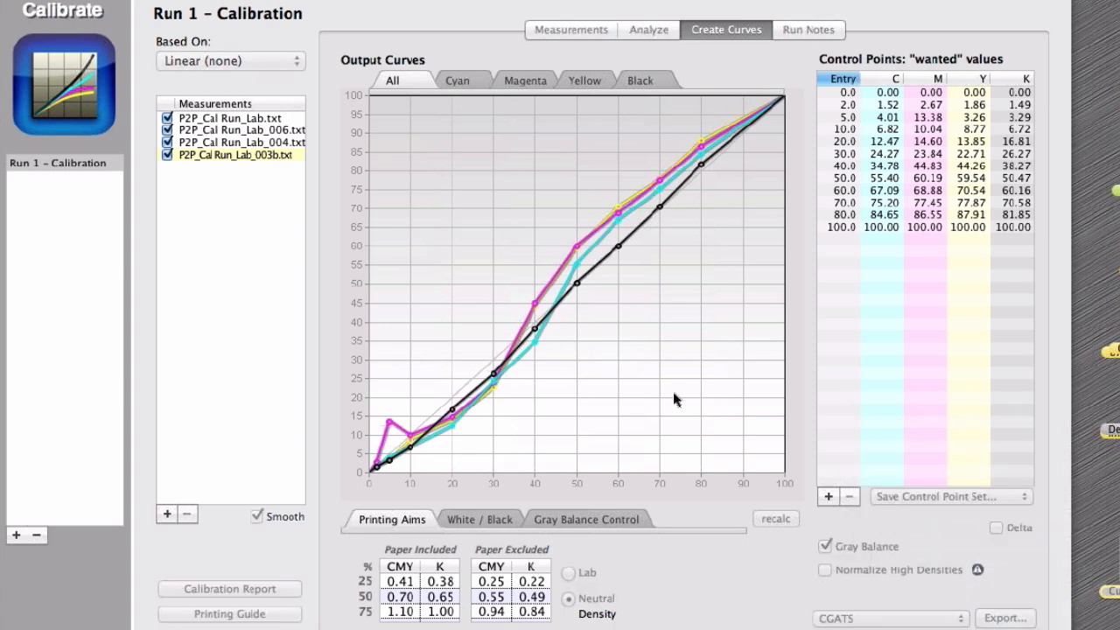
{"action": "type", "text": "Donz set"}
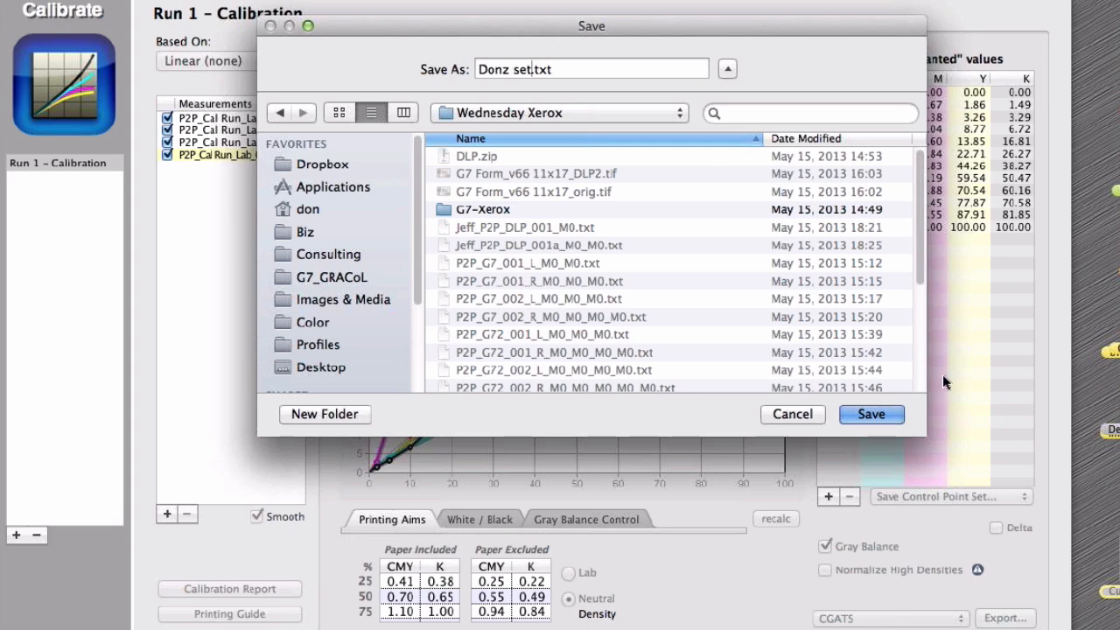
{"action": "left_click", "coordinate": [884, 415]}
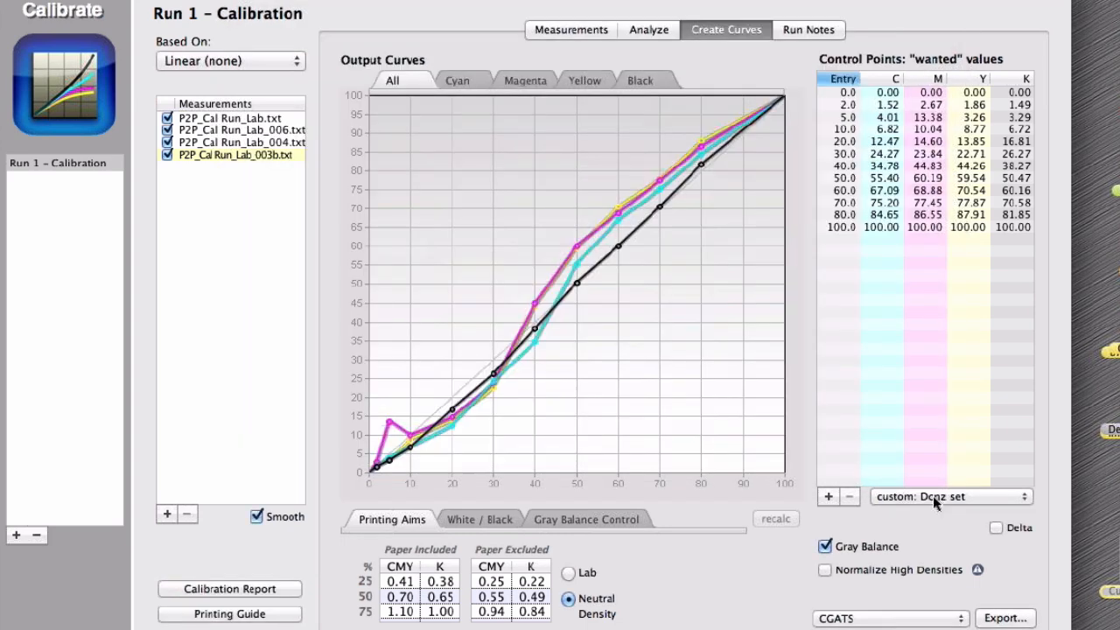
Step: Start loading a control point set and browse to the Wednesday Xerox folder for the saved file
{"action": "left_click", "coordinate": [933, 495]}
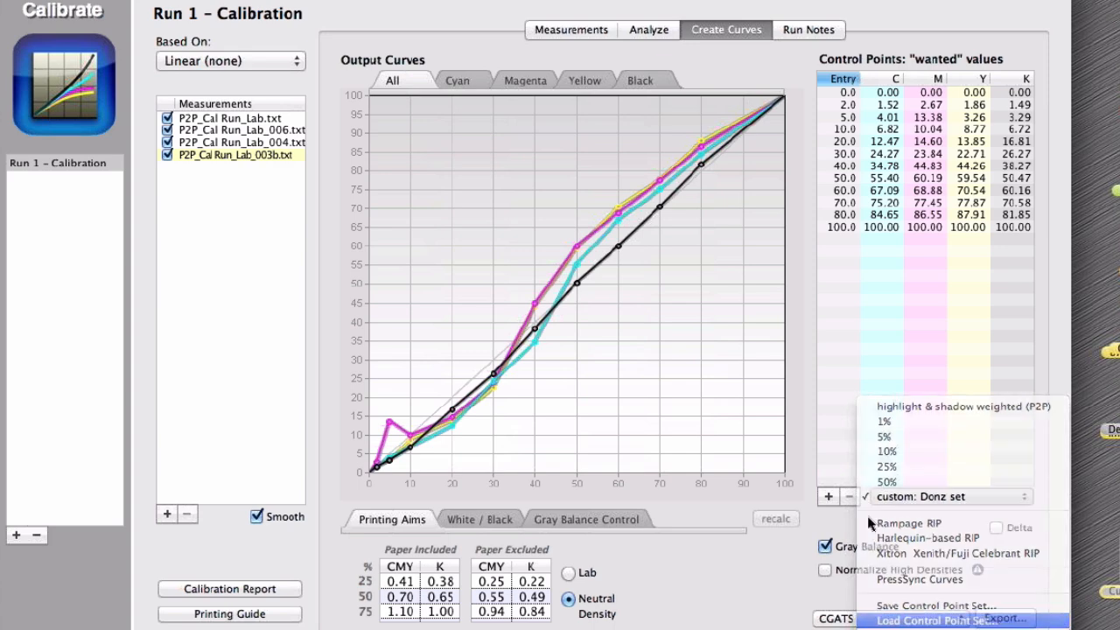
{"action": "left_click", "coordinate": [925, 622]}
{"action": "left_click", "coordinate": [498, 10]}
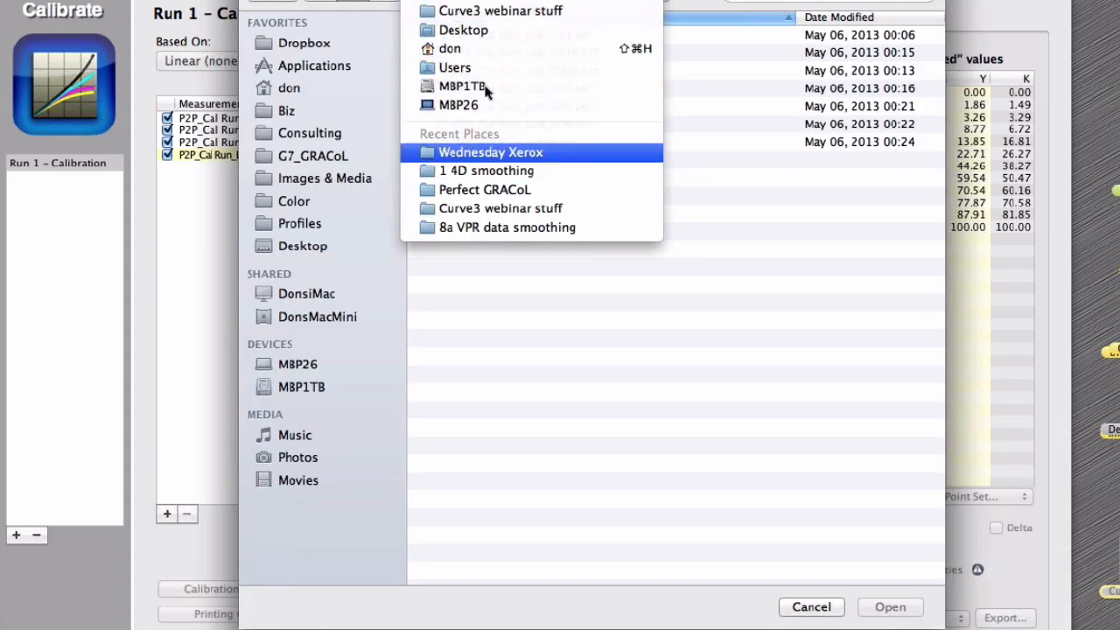
{"action": "left_click", "coordinate": [490, 152]}
{"action": "left_click", "coordinate": [890, 586]}
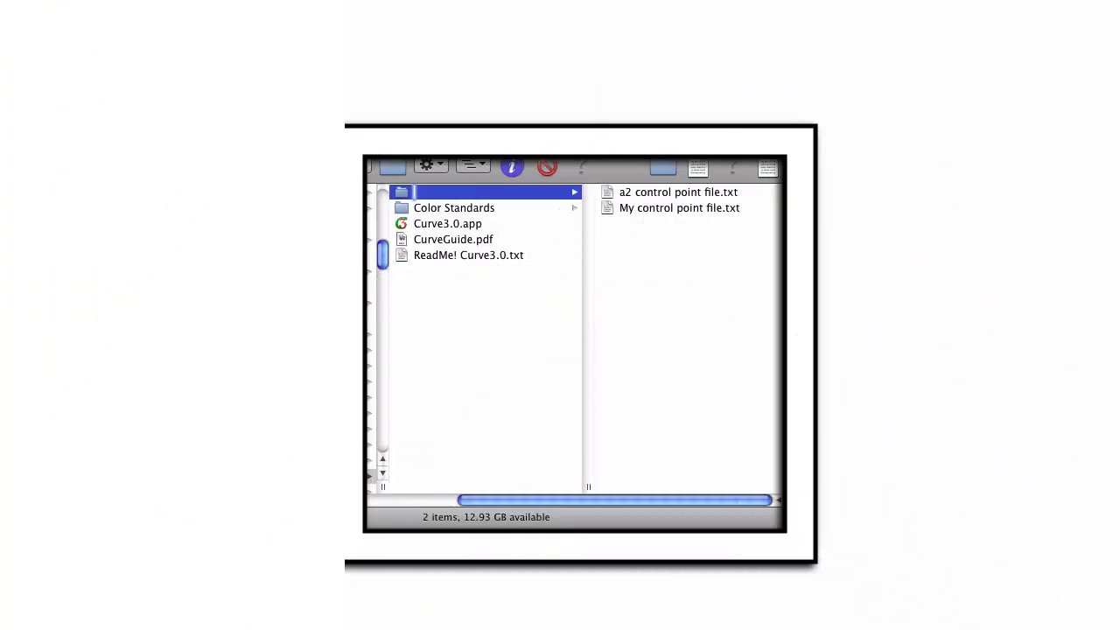
Step: In Finder, name the folder holding the two control point text files "Control Point Files", alongside Curve3.0.app
{"action": "type", "text": "Control Poin"}
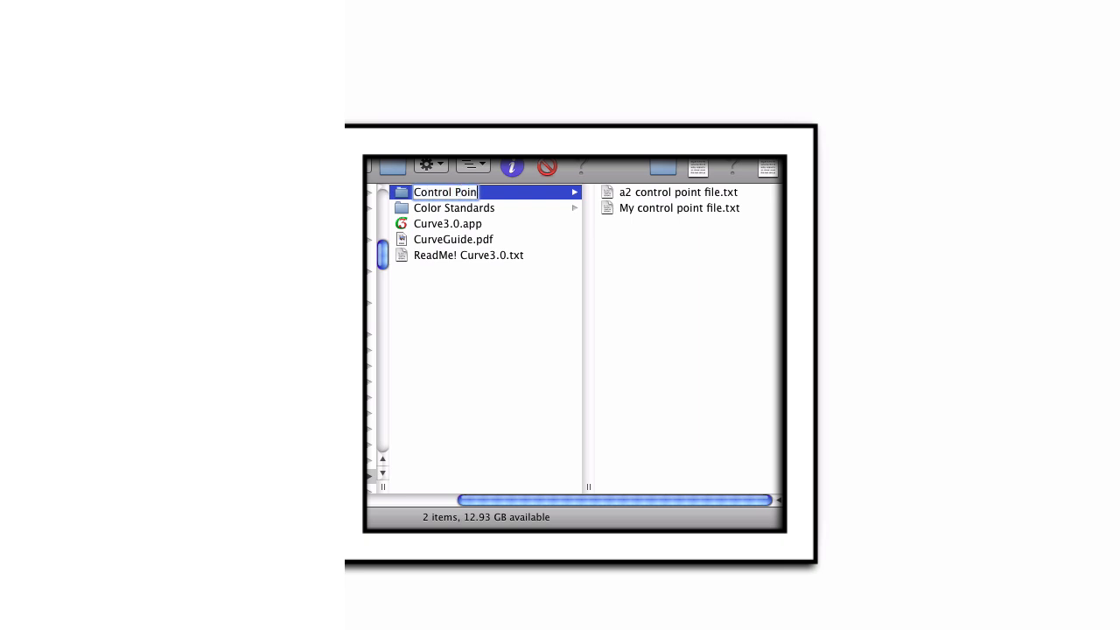
{"action": "type", "text": "t Files"}
{"action": "key", "text": "Return"}
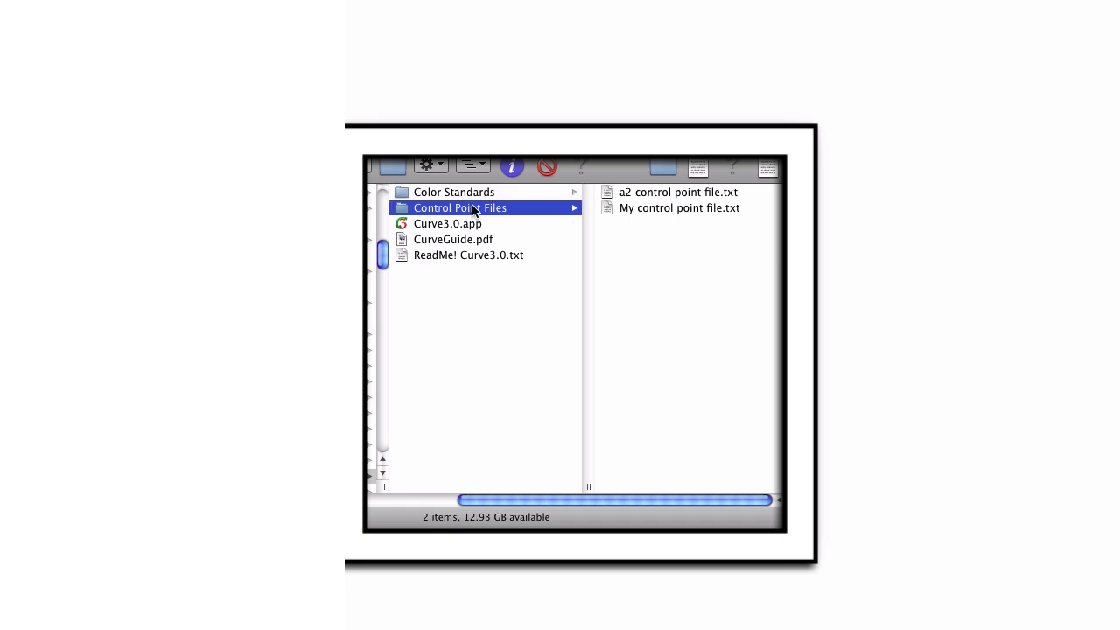
{"action": "left_click", "coordinate": [660, 209]}
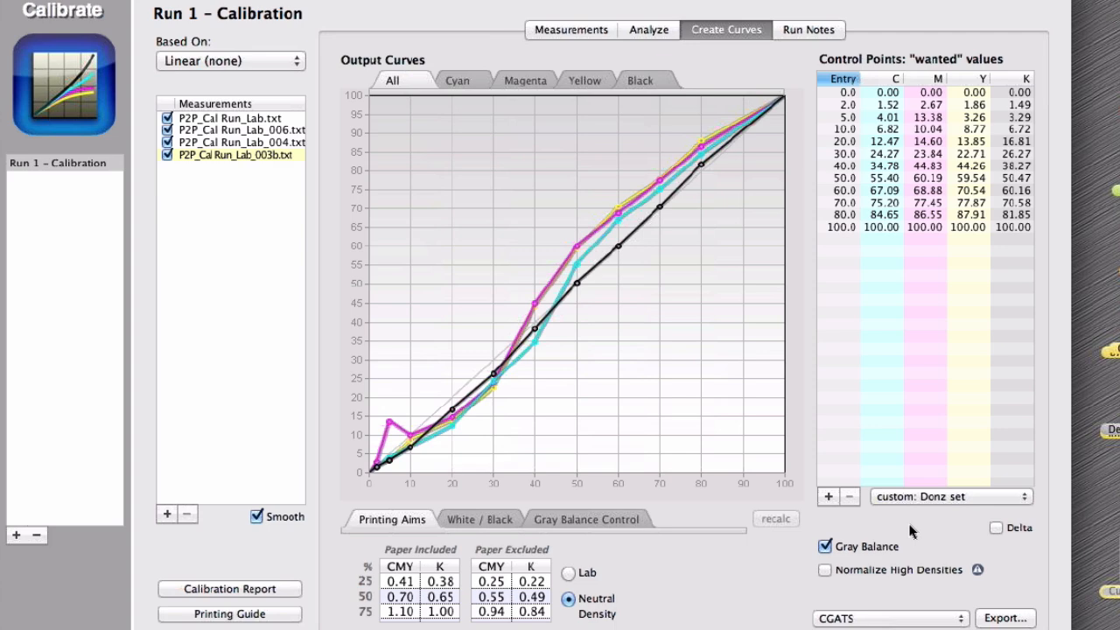
{"action": "left_click", "coordinate": [910, 496]}
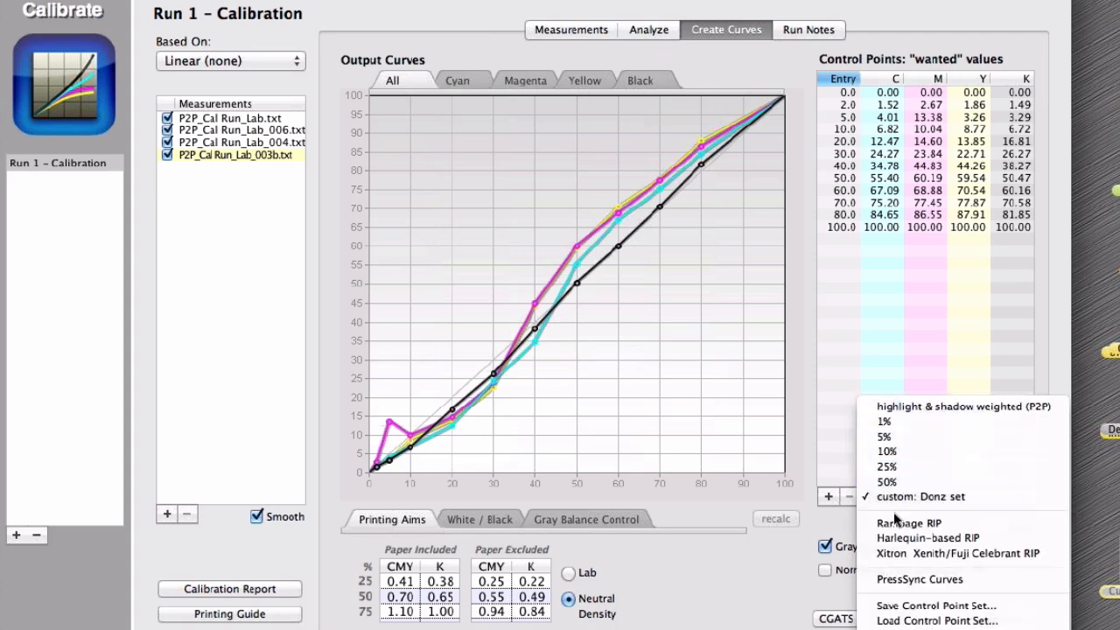
{"action": "left_click", "coordinate": [846, 521]}
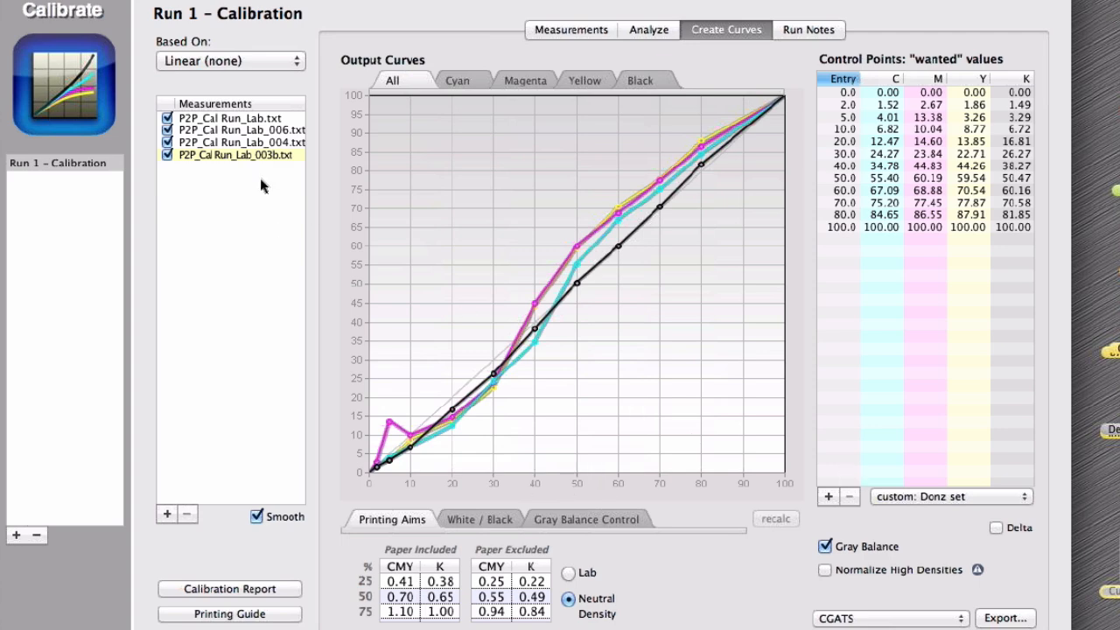
Step: Show the control points as delta values and switch back to the wanted values
{"action": "mouse_move", "coordinate": [674, 343]}
{"action": "left_click", "coordinate": [996, 528]}
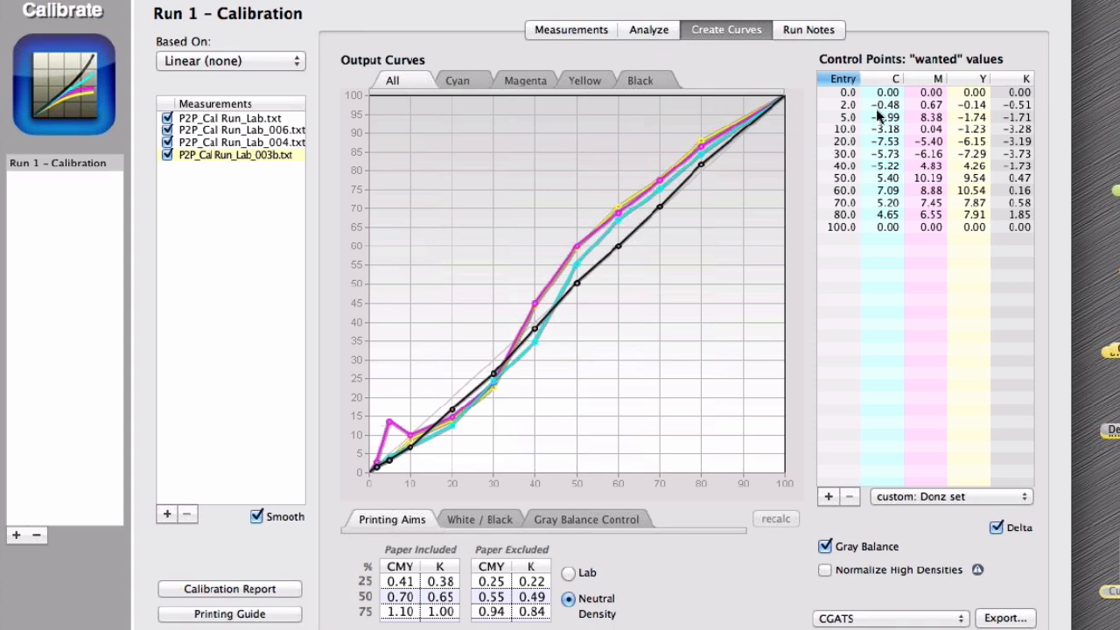
{"action": "left_click", "coordinate": [995, 528]}
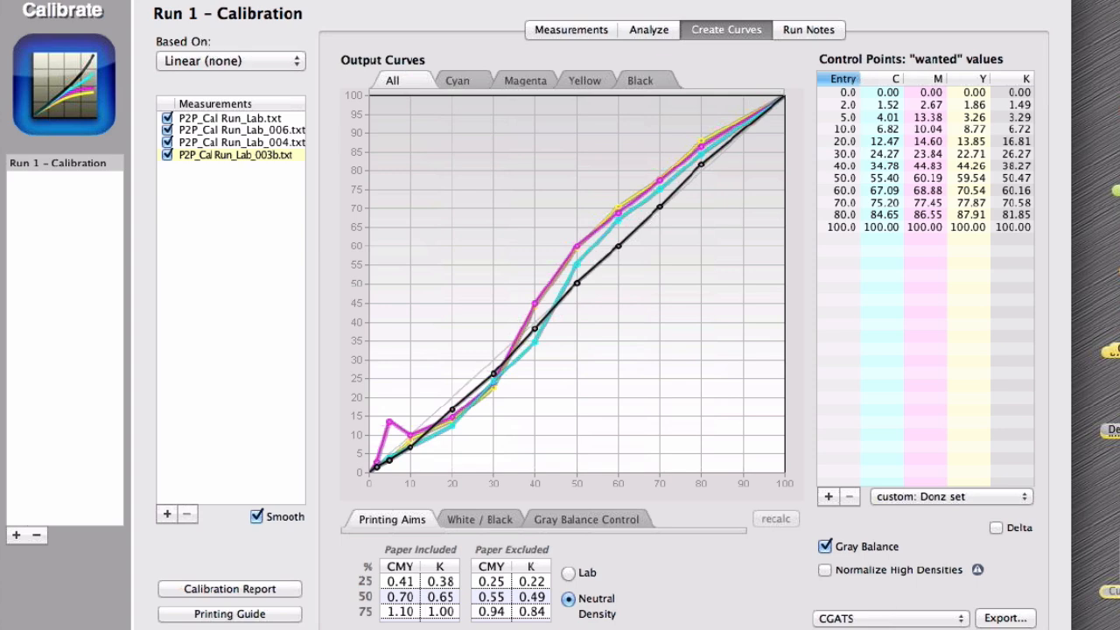
{"action": "left_click", "coordinate": [240, 62]}
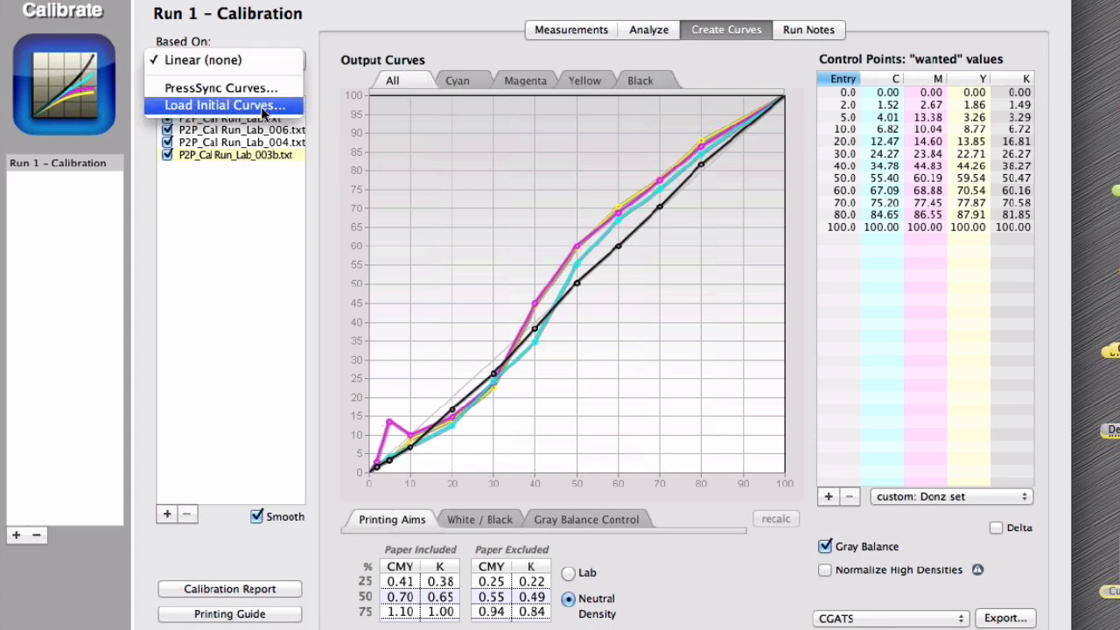
{"action": "left_click", "coordinate": [323, 27]}
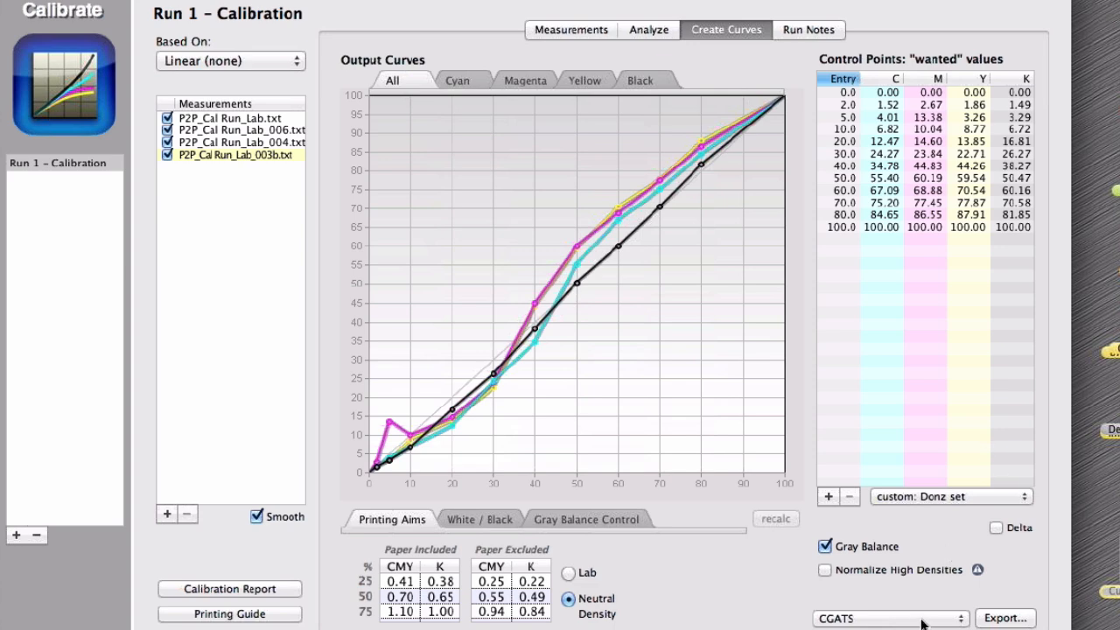
Step: Export the output curves in CGATS format as "Text file.txt" into the Curve3 webinar stuff folder
{"action": "left_click", "coordinate": [891, 621]}
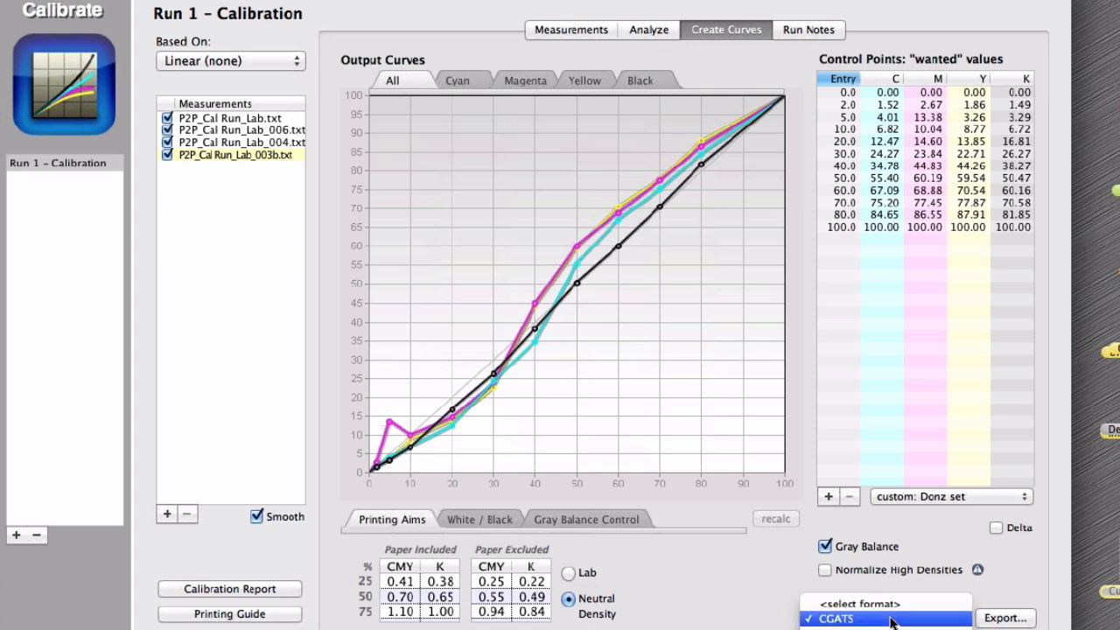
{"action": "left_click", "coordinate": [891, 617]}
{"action": "left_click", "coordinate": [1002, 620]}
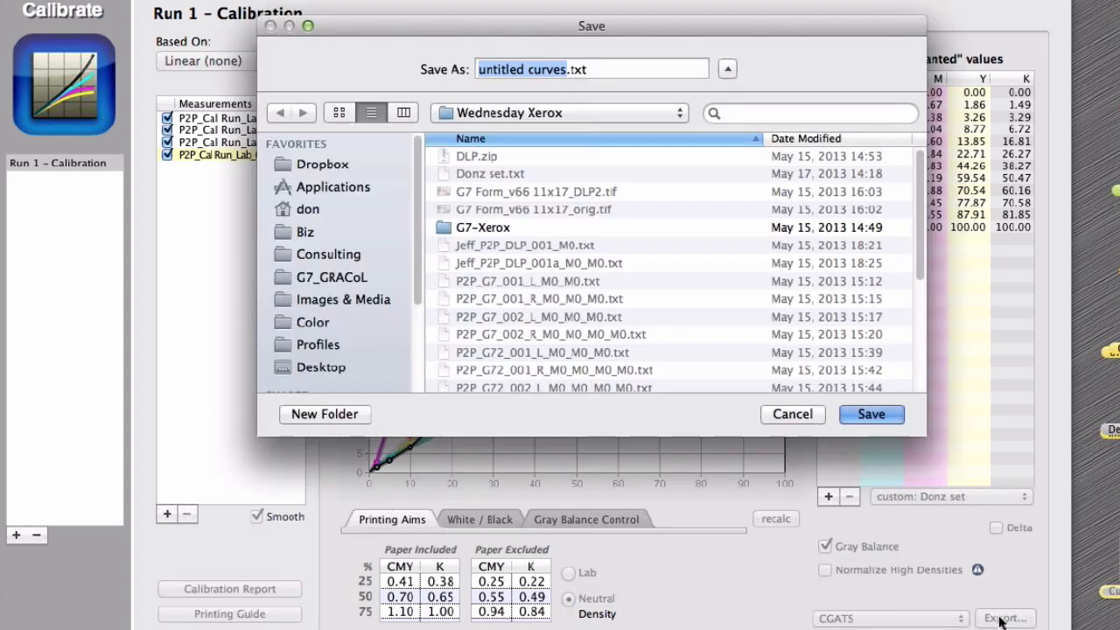
{"action": "left_click", "coordinate": [560, 112]}
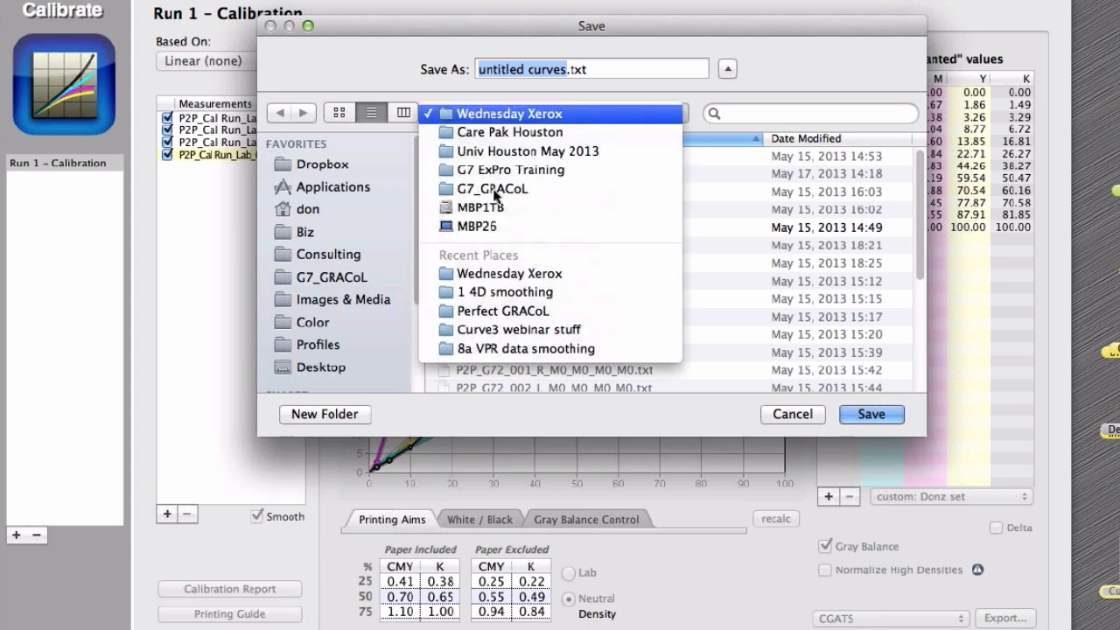
{"action": "left_click", "coordinate": [477, 329]}
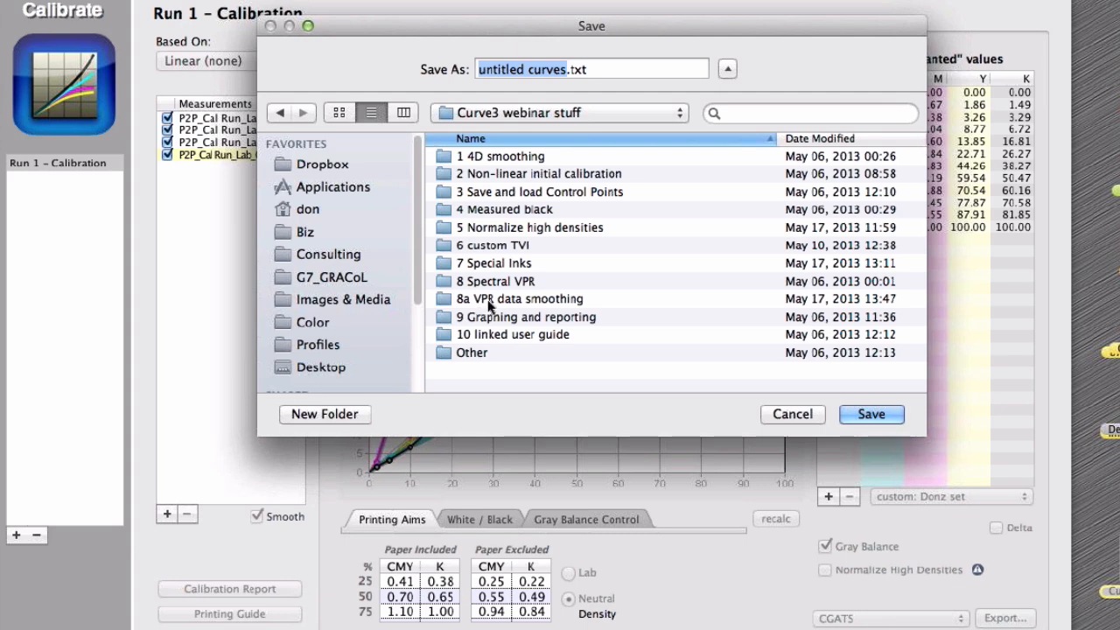
{"action": "type", "text": "Text file"}
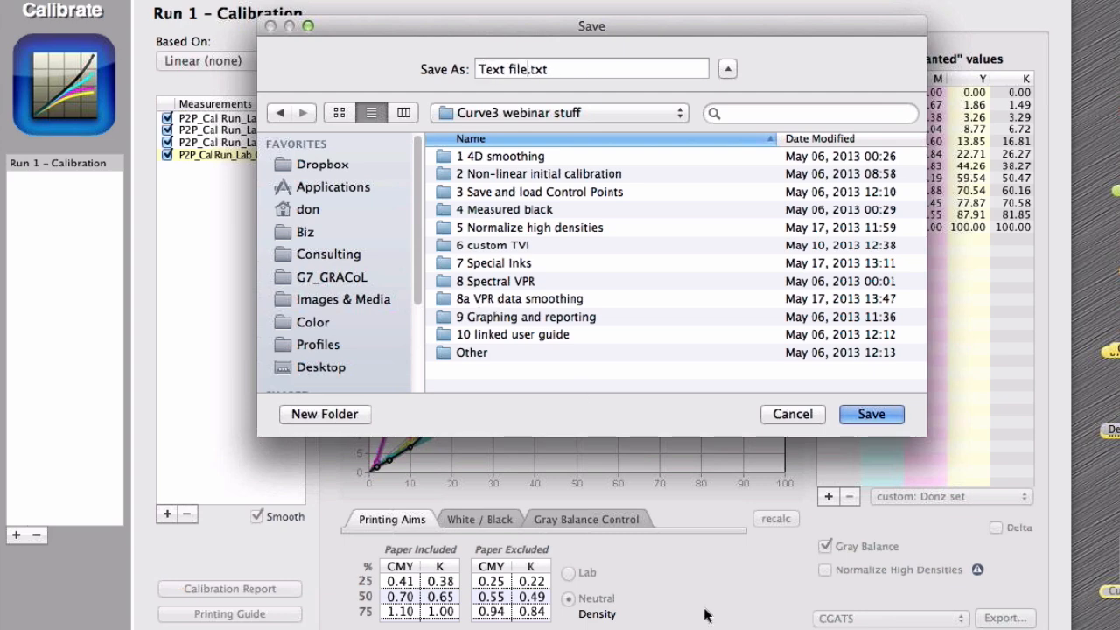
{"action": "left_click", "coordinate": [877, 413]}
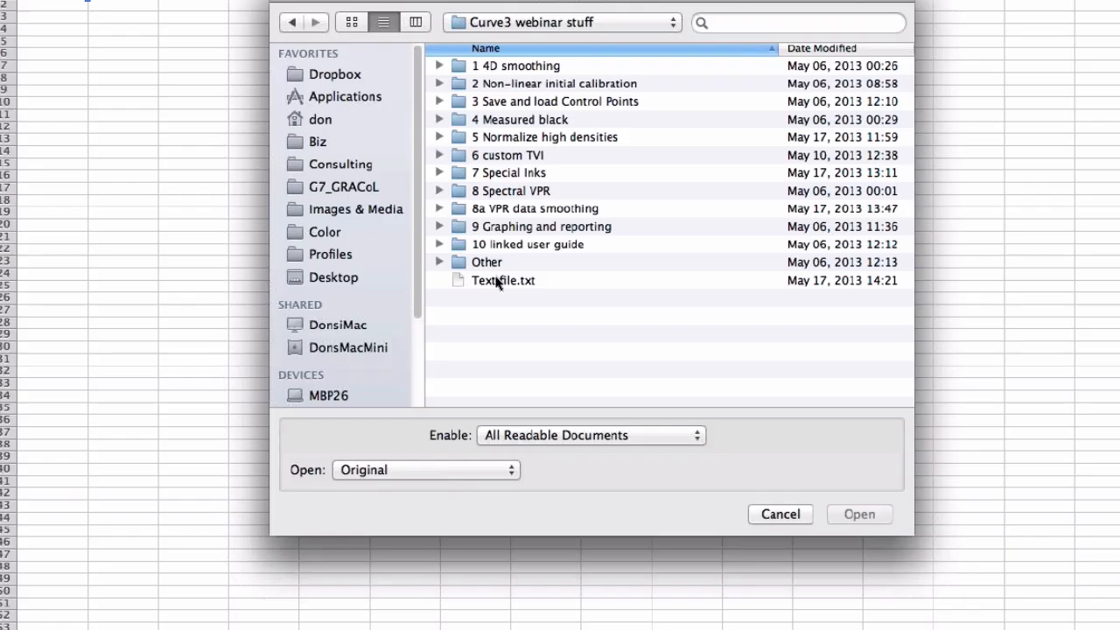
Step: In Excel, open Text file.txt from the Curve3 webinar stuff folder and examine the exported CMYK control point values
{"action": "double_click", "coordinate": [497, 282]}
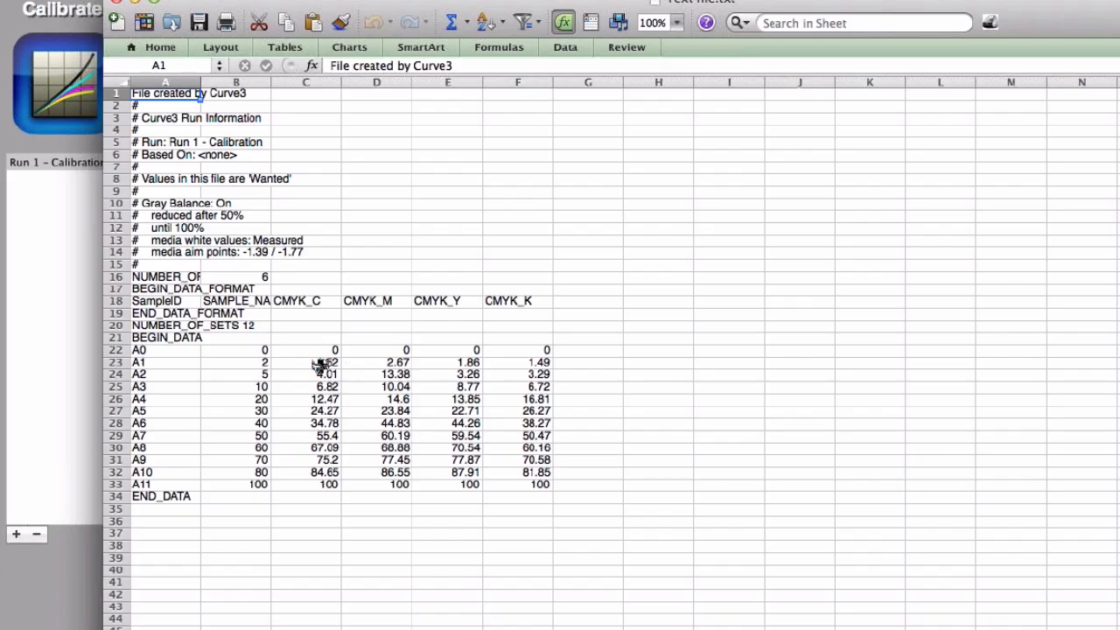
{"action": "left_click", "coordinate": [320, 363]}
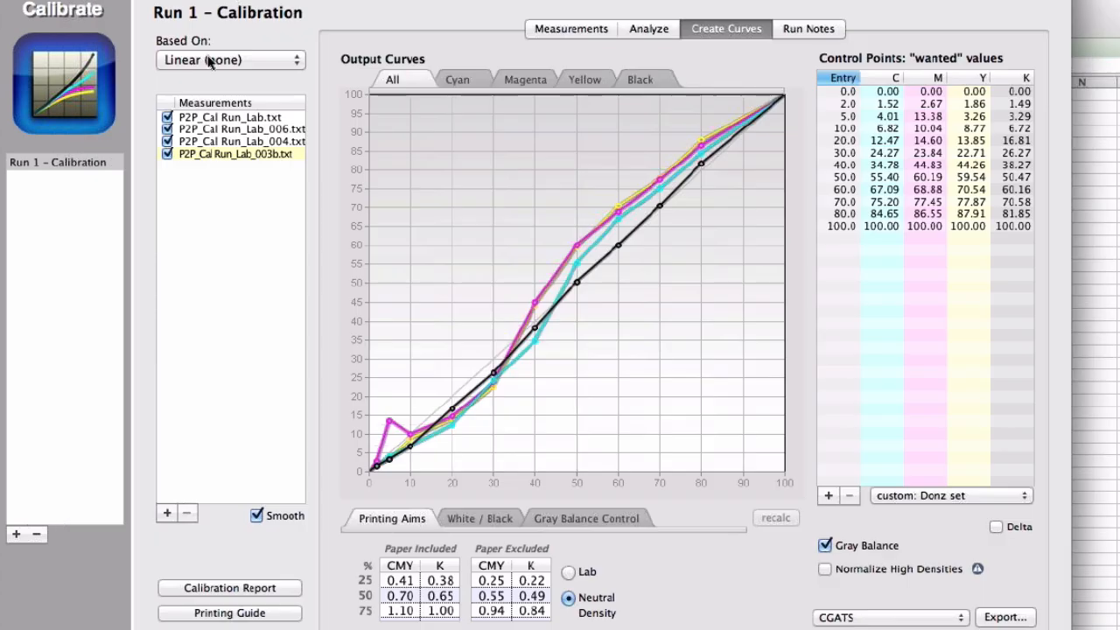
Step: Back in Curve3, base Run 1 on initial curves loaded from Text file.txt in the Curve3 webinar stuff folder
{"action": "left_click", "coordinate": [207, 59]}
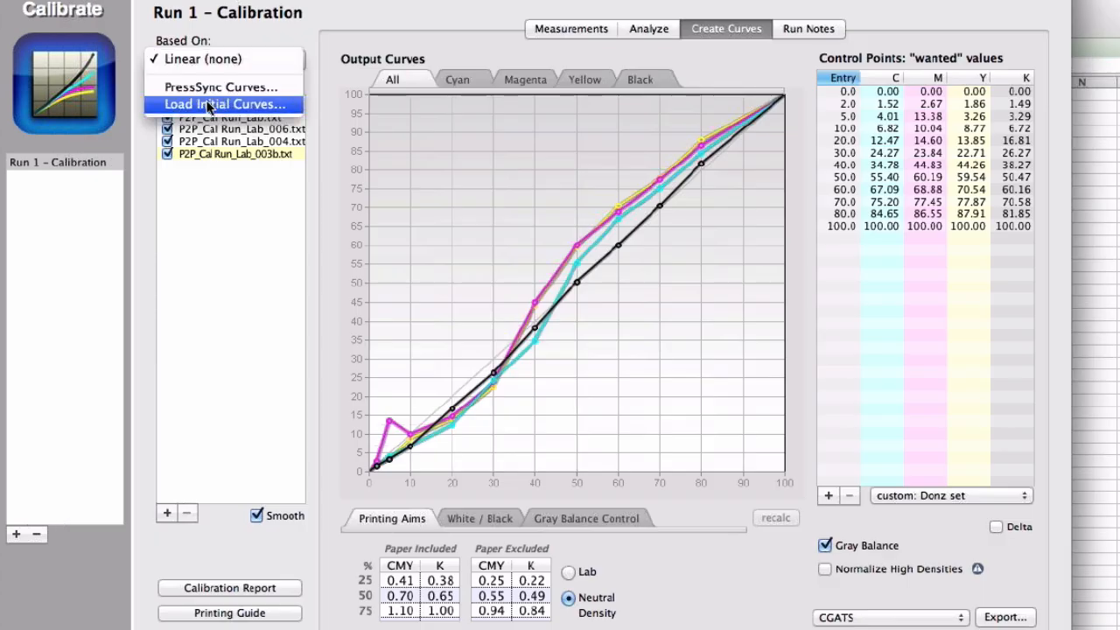
{"action": "left_click", "coordinate": [207, 104]}
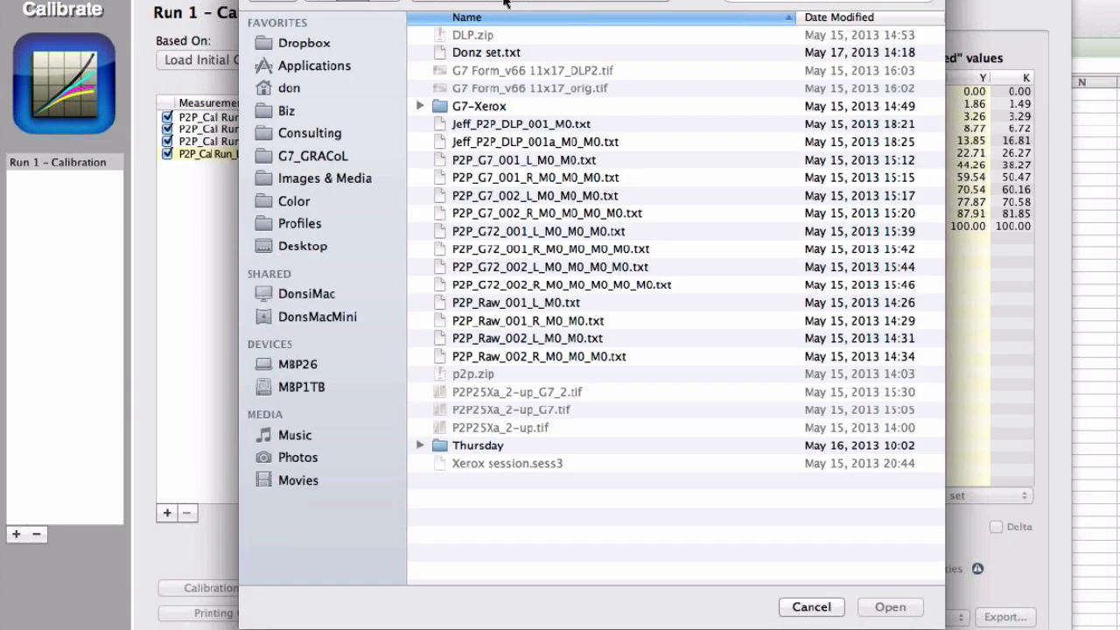
{"action": "left_click", "coordinate": [505, 2]}
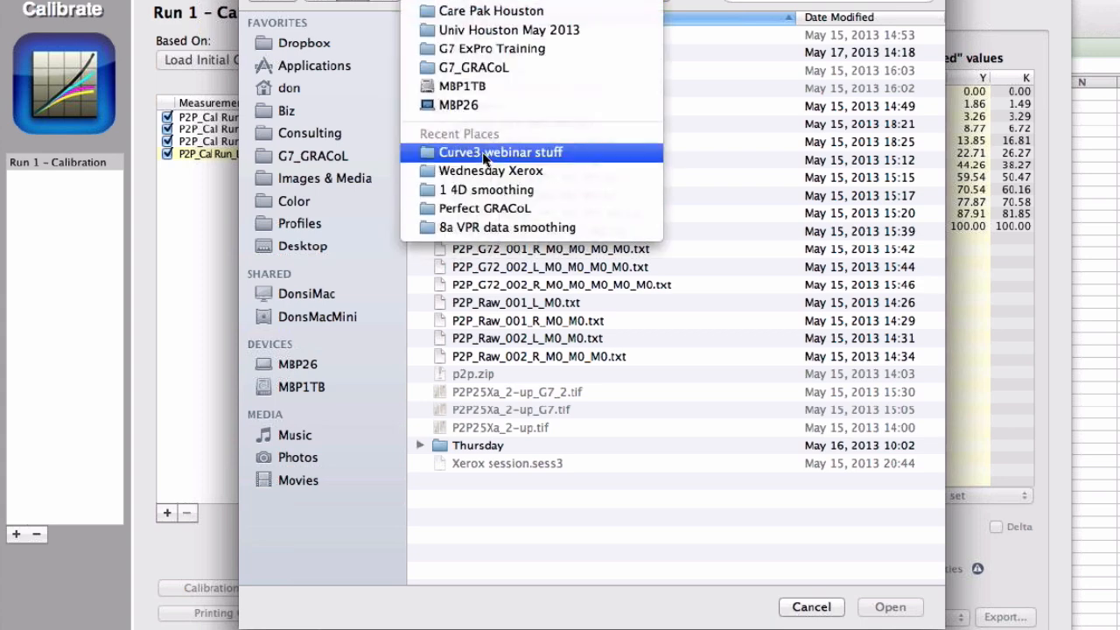
{"action": "left_click", "coordinate": [484, 154]}
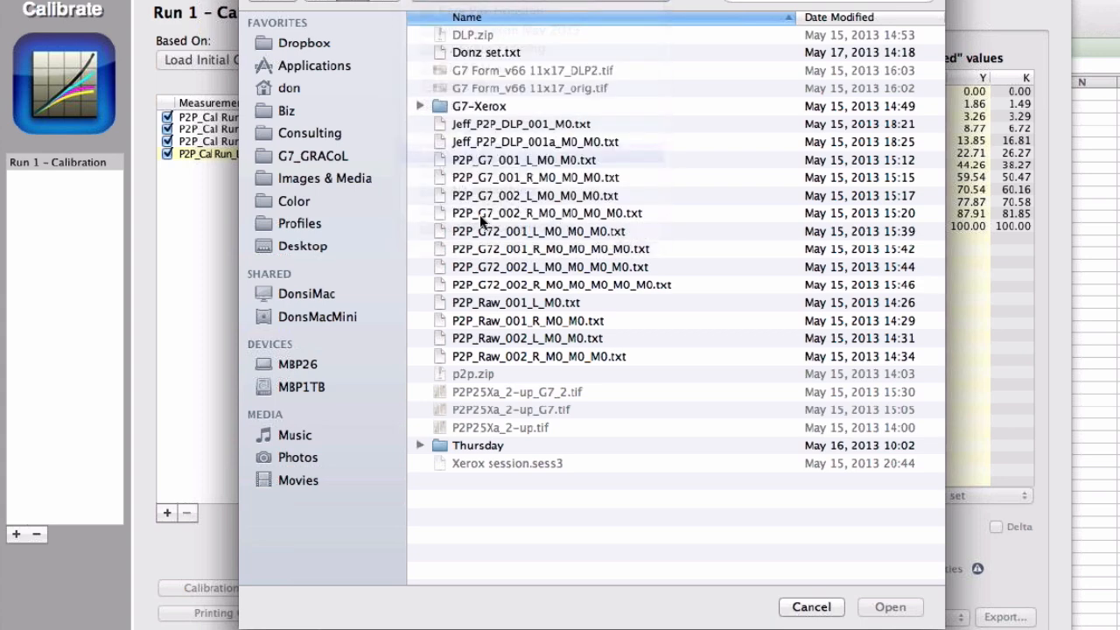
{"action": "left_click", "coordinate": [479, 248]}
{"action": "left_click", "coordinate": [888, 605]}
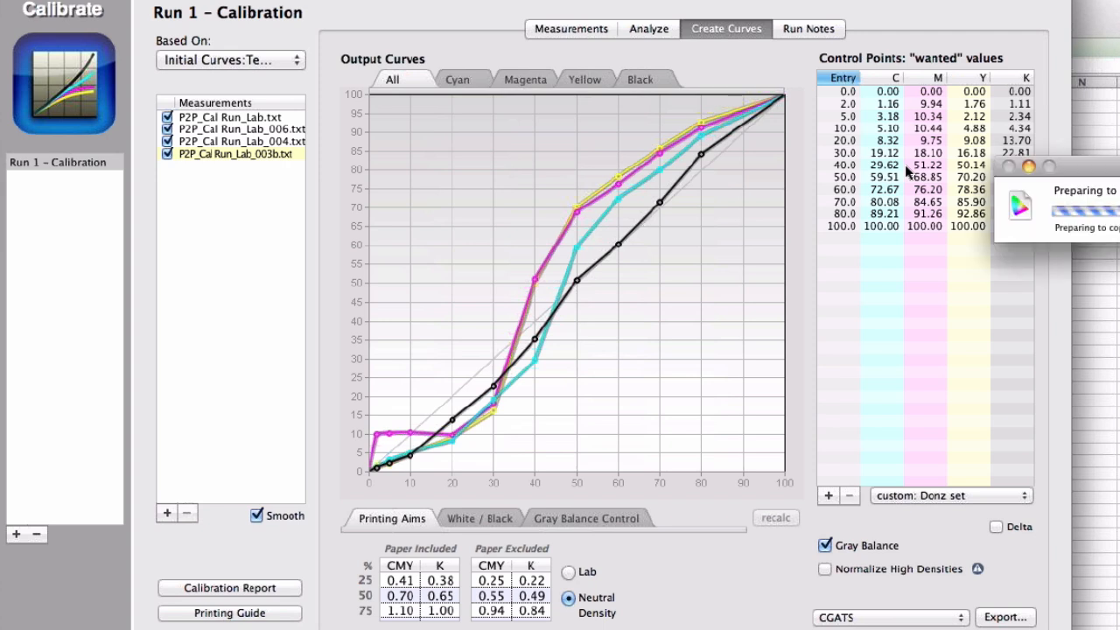
{"action": "key", "text": "Return"}
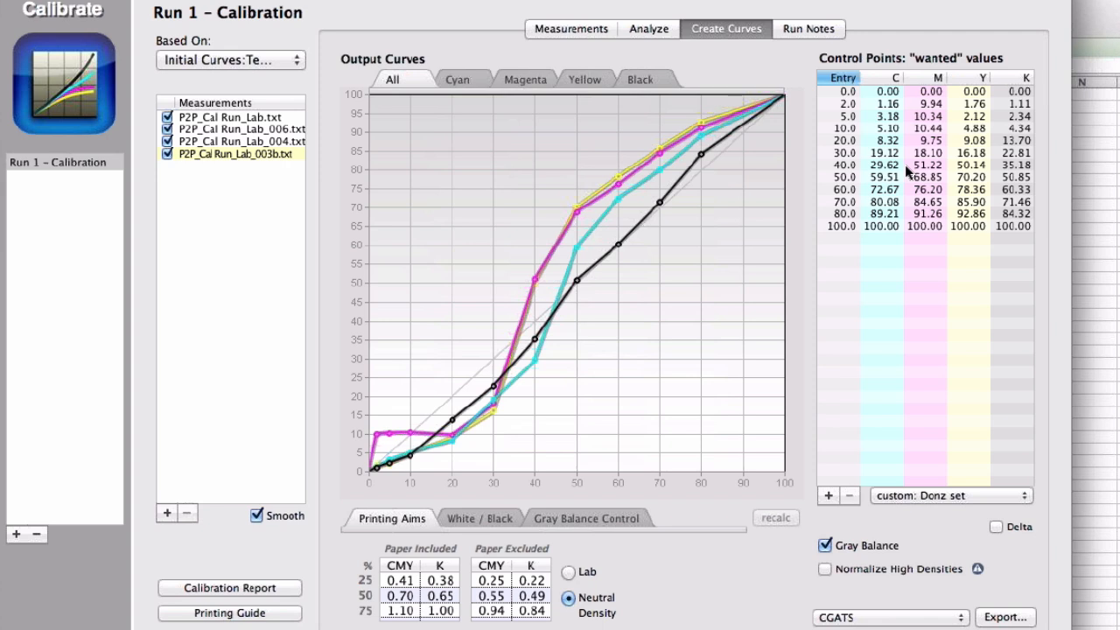
Step: Set the white aimpoint to Custom White with b* at -6.0 and recalculate the output curves
{"action": "mouse_move", "coordinate": [694, 432]}
{"action": "left_click", "coordinate": [478, 517]}
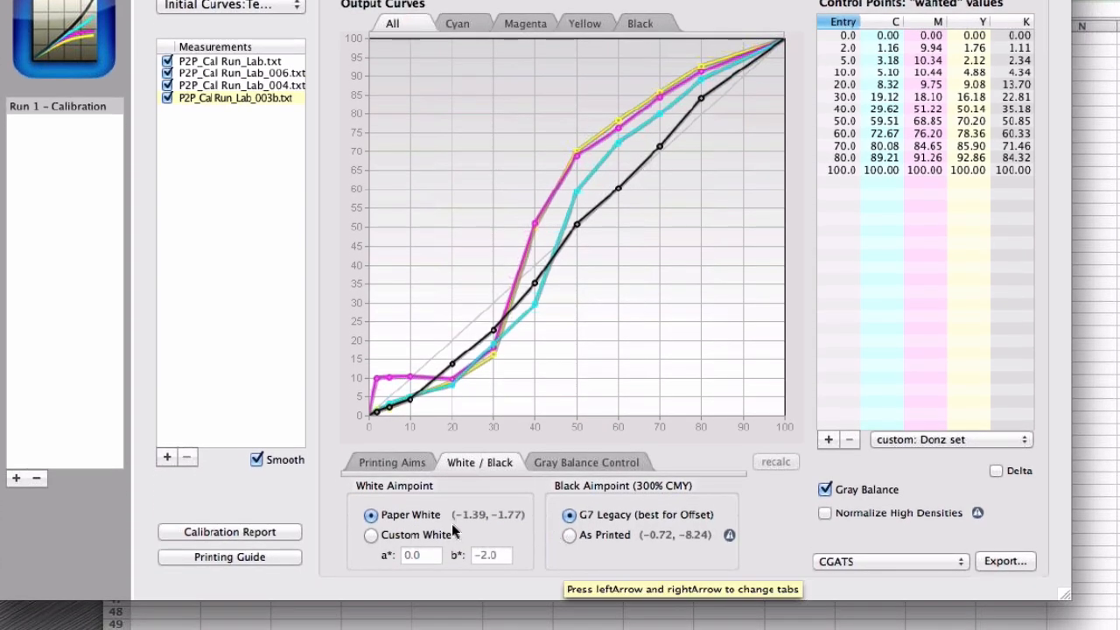
{"action": "left_click", "coordinate": [371, 535]}
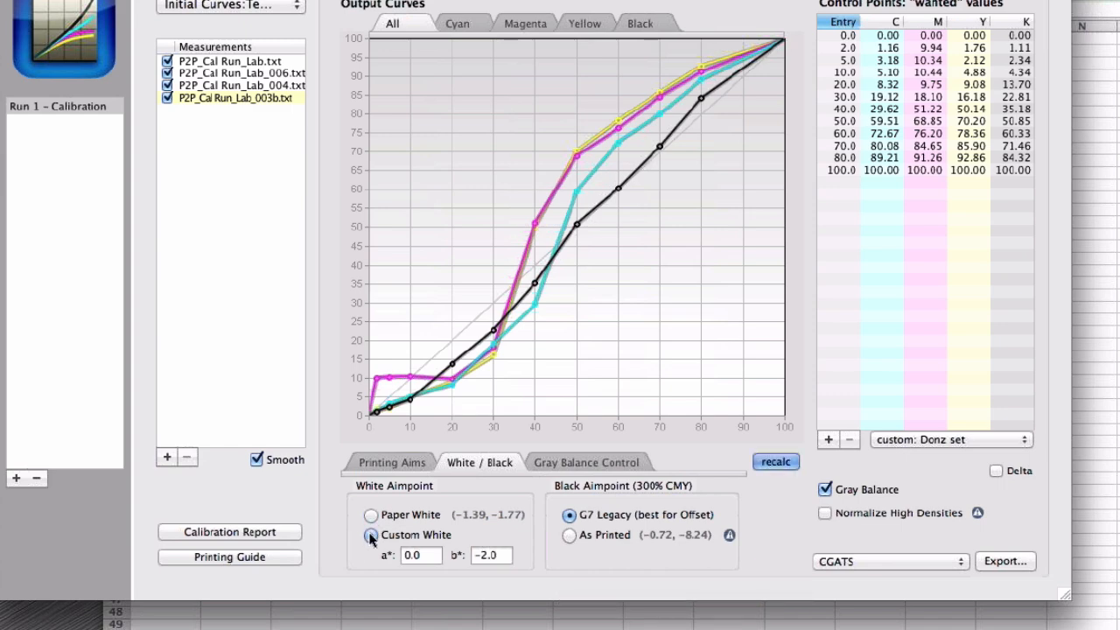
{"action": "left_click", "coordinate": [480, 555]}
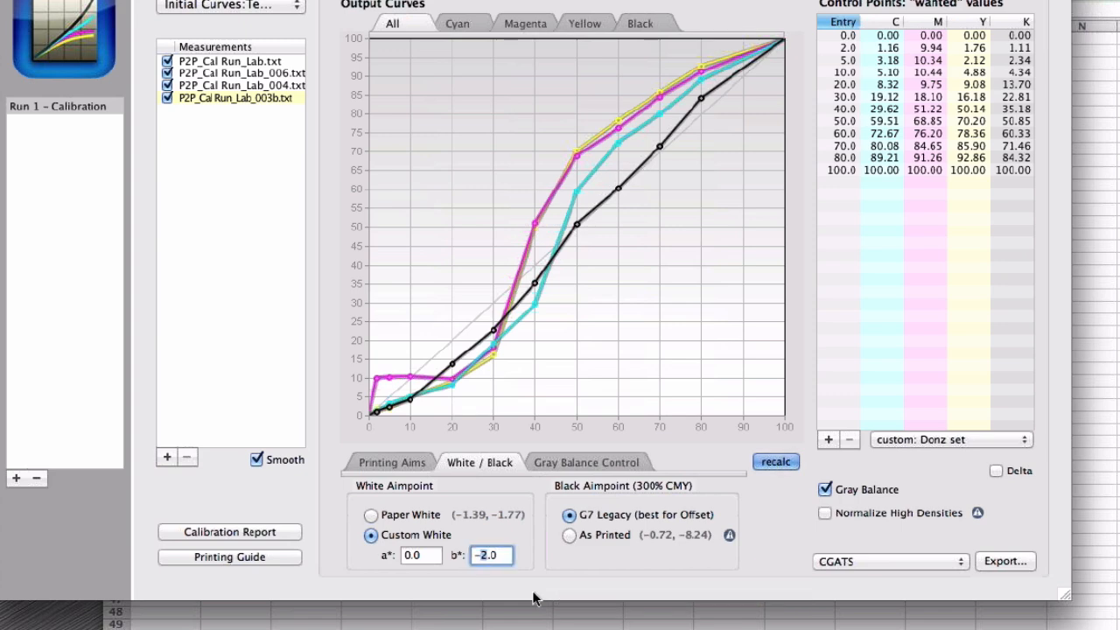
{"action": "type", "text": "6"}
{"action": "left_click", "coordinate": [567, 552]}
{"action": "left_click", "coordinate": [775, 461]}
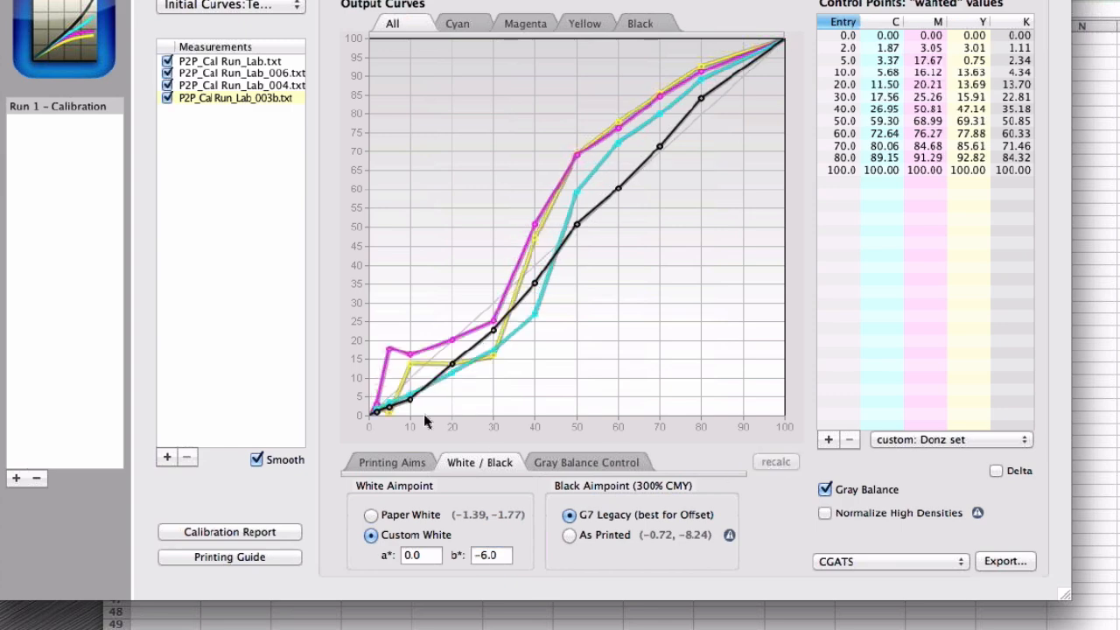
Step: Return the white aimpoint to Paper White and recalculate the output curves
{"action": "left_click", "coordinate": [488, 556]}
{"action": "left_click", "coordinate": [371, 516]}
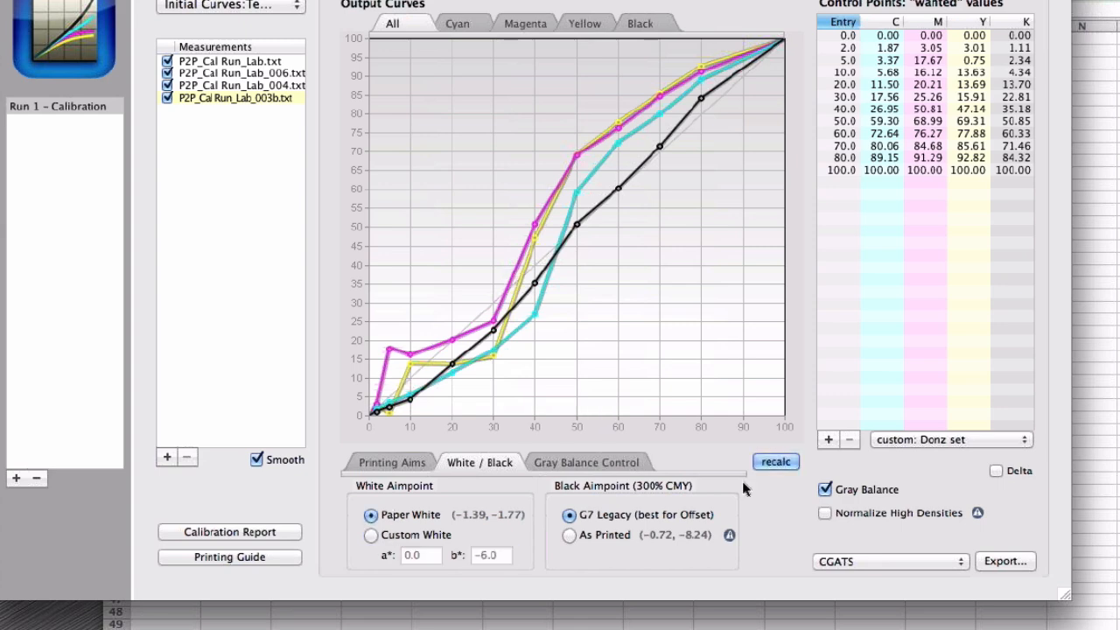
{"action": "left_click", "coordinate": [785, 462]}
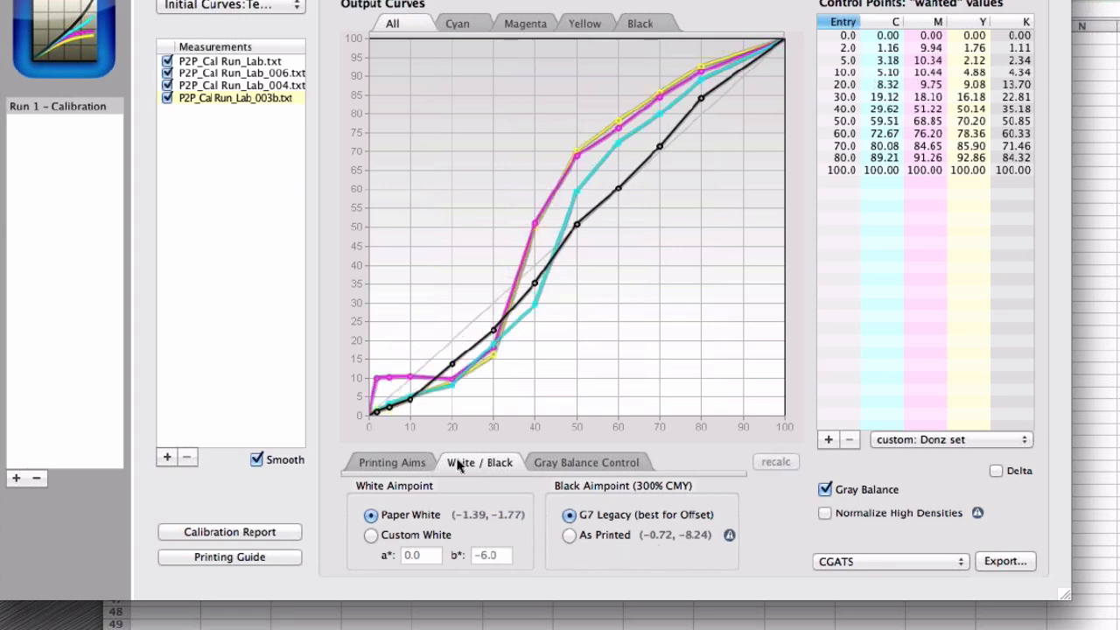
Step: Add a verification run after the calibration run and load Measured 100%.txt from the 4 Measured black folder
{"action": "left_click", "coordinate": [65, 106]}
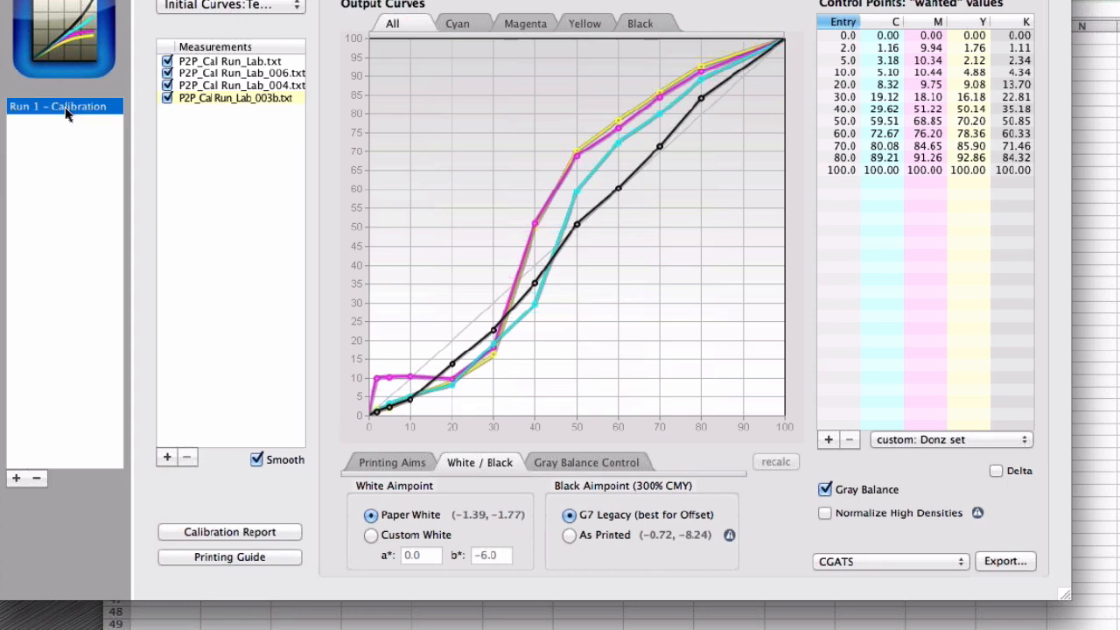
{"action": "left_click", "coordinate": [15, 479]}
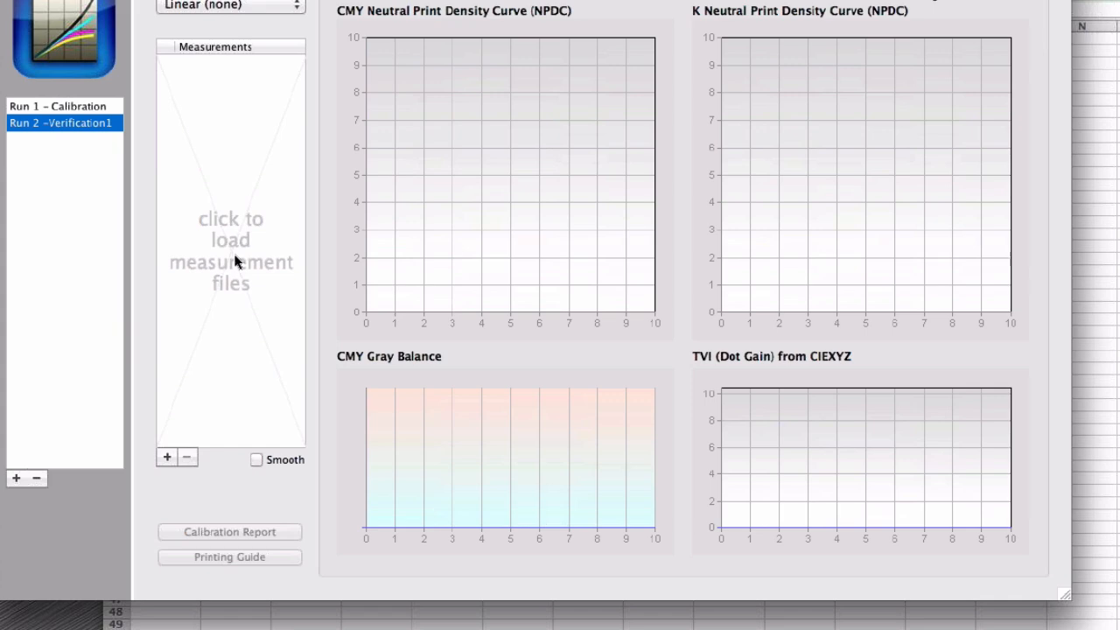
{"action": "left_click", "coordinate": [234, 260]}
{"action": "double_click", "coordinate": [485, 33]}
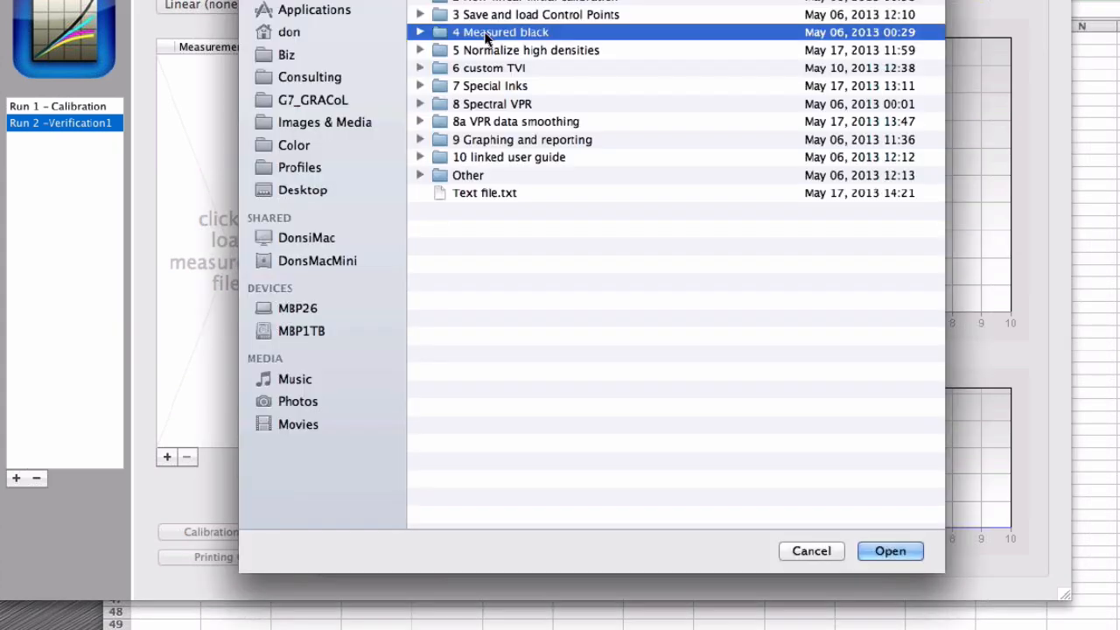
{"action": "double_click", "coordinate": [483, 12]}
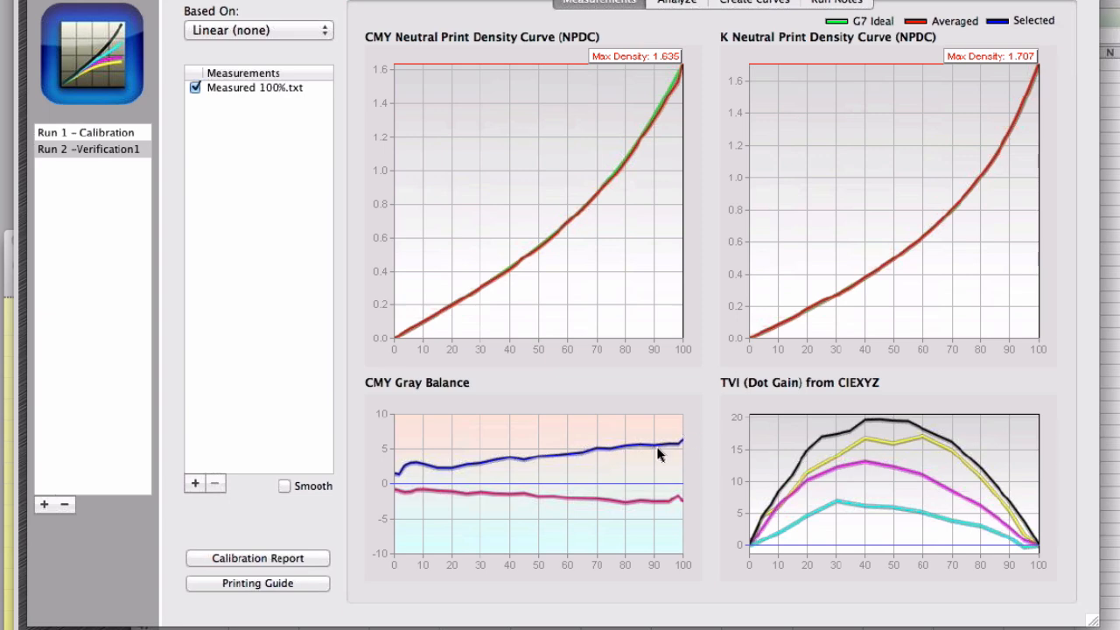
Step: Set the verification run's black aimpoint to As Printed and recalculate the output curves
{"action": "mouse_move", "coordinate": [677, 437]}
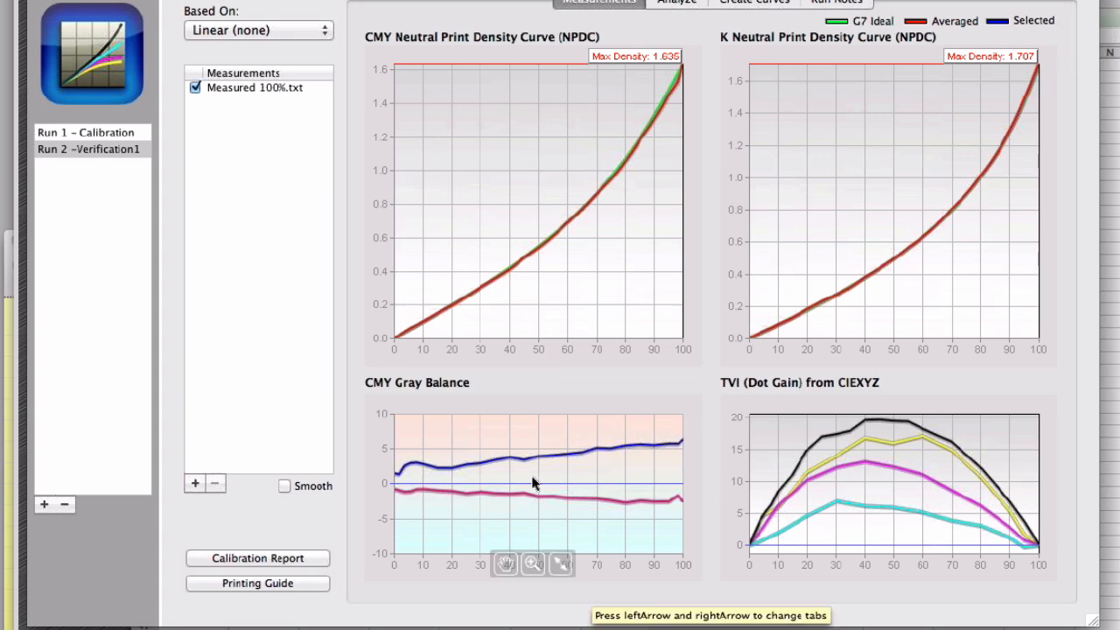
{"action": "mouse_move", "coordinate": [792, 468]}
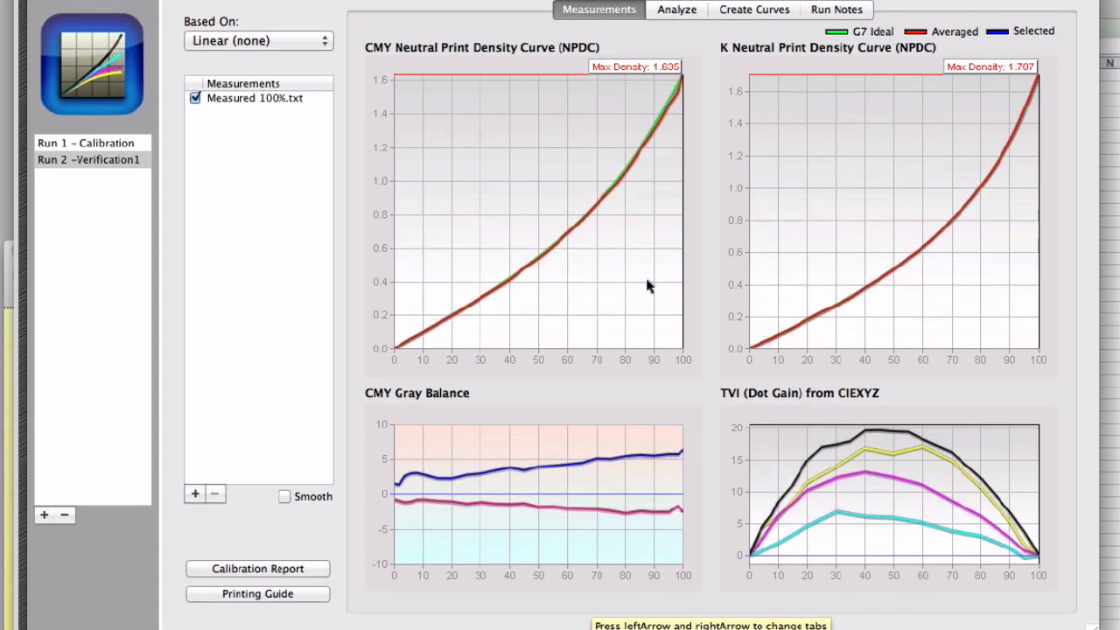
{"action": "left_click", "coordinate": [777, 12]}
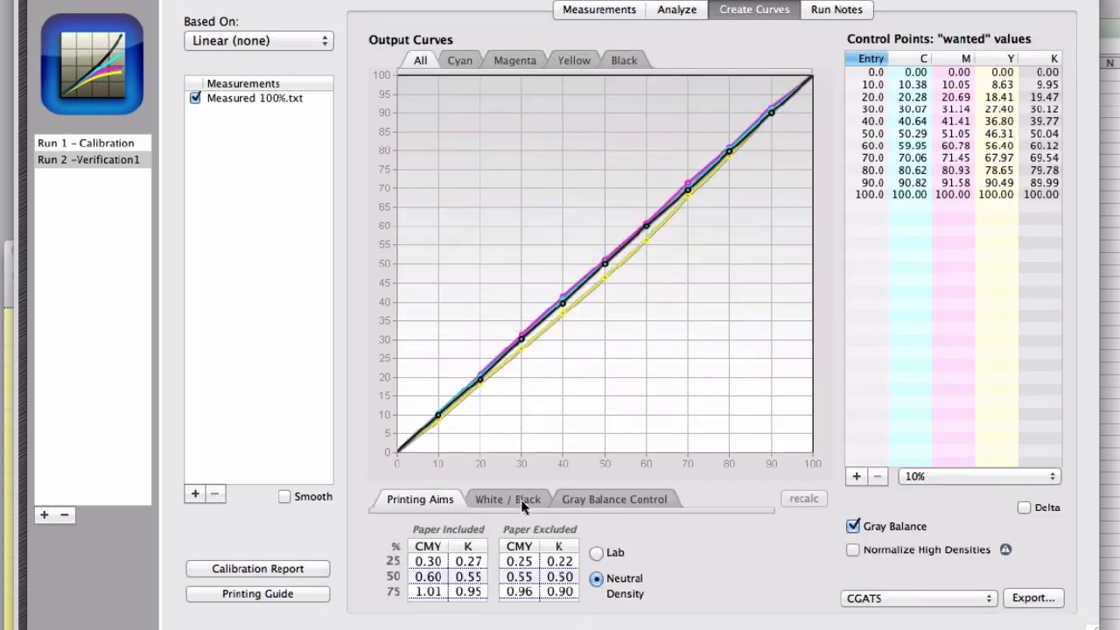
{"action": "left_click", "coordinate": [524, 504]}
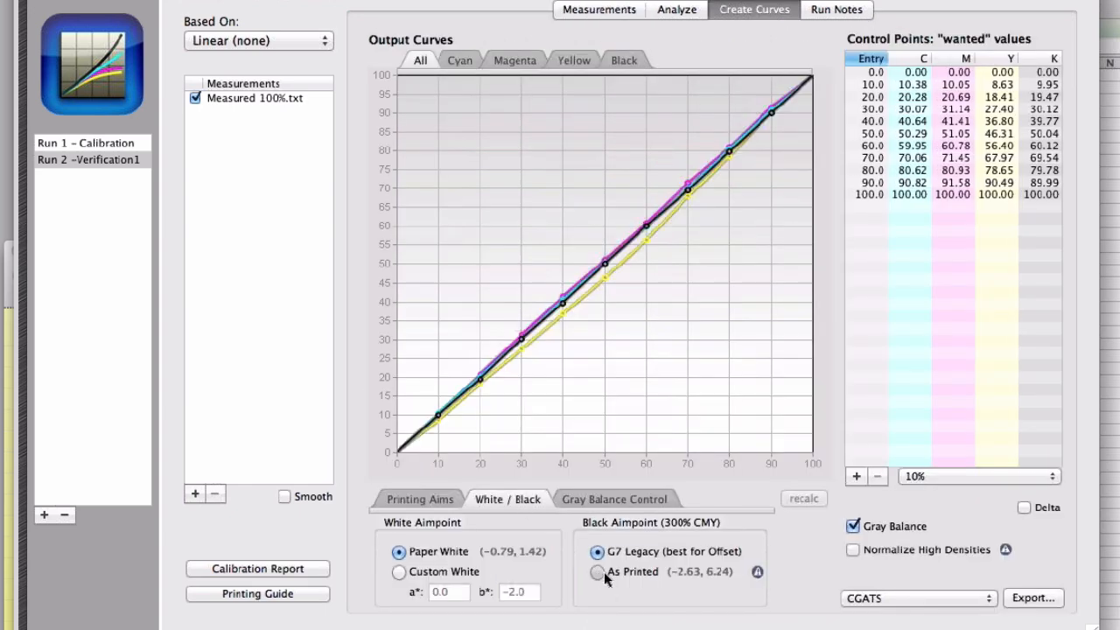
{"action": "left_click", "coordinate": [602, 573]}
{"action": "left_click", "coordinate": [783, 145]}
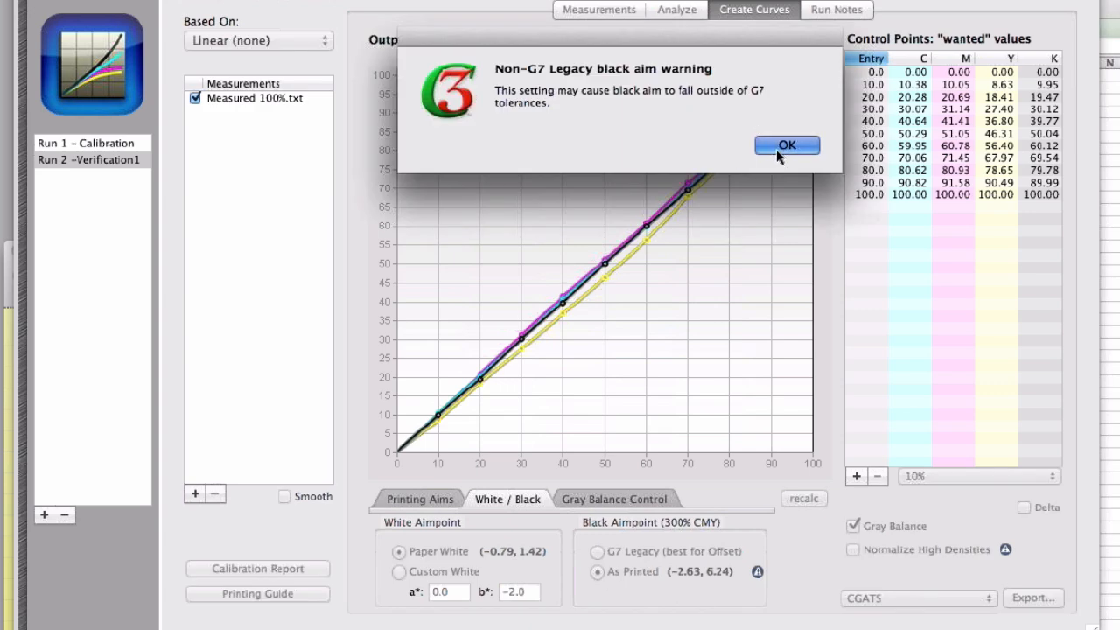
{"action": "left_click", "coordinate": [803, 497]}
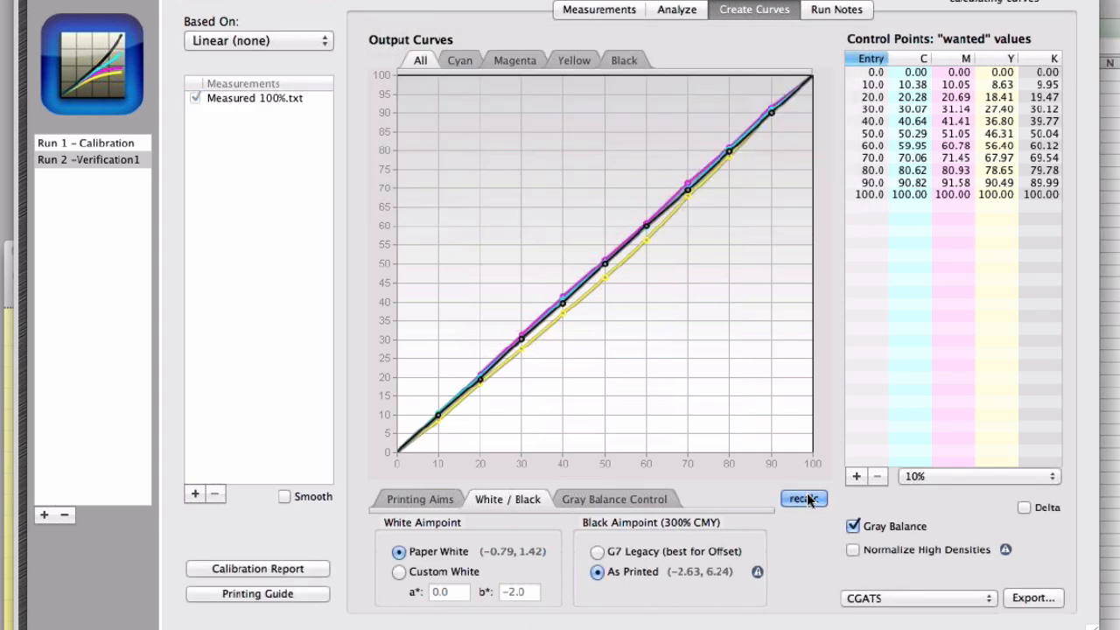
Step: Set the gray correction feather-off start to 98% and recalculate the output curves
{"action": "left_click", "coordinate": [614, 498]}
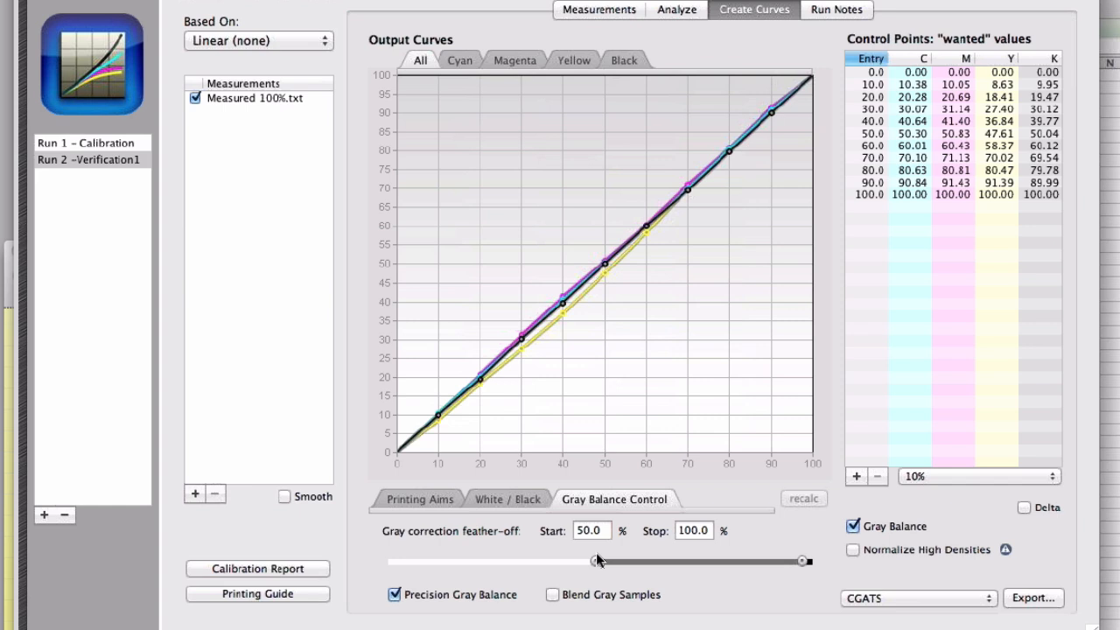
{"action": "left_click_drag", "start_coordinate": [597, 561], "coordinate": [797, 562]}
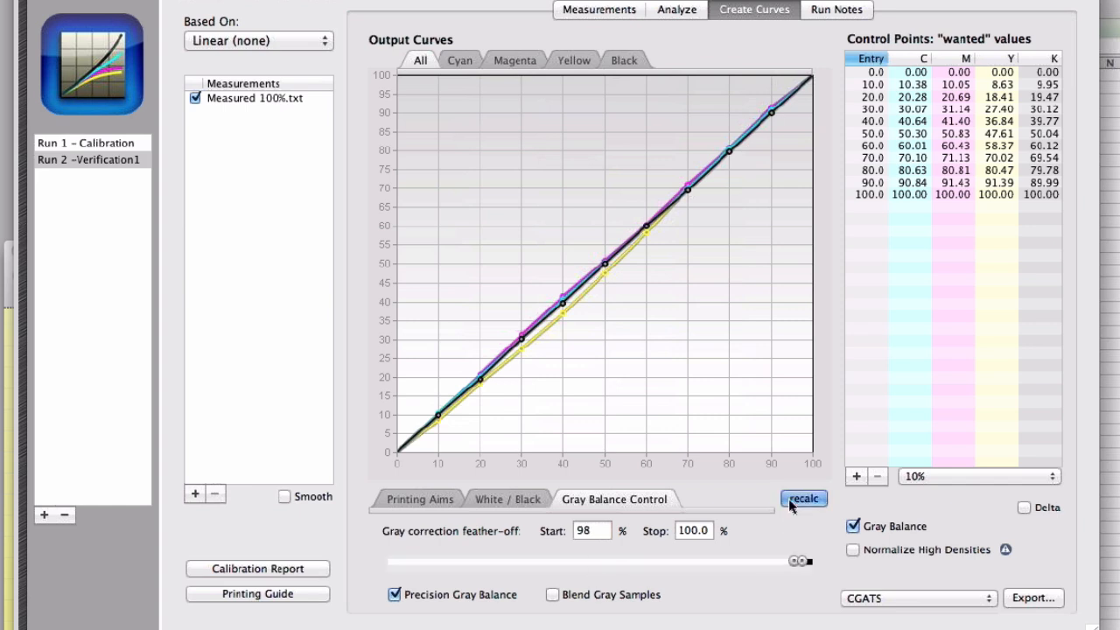
{"action": "left_click", "coordinate": [804, 499]}
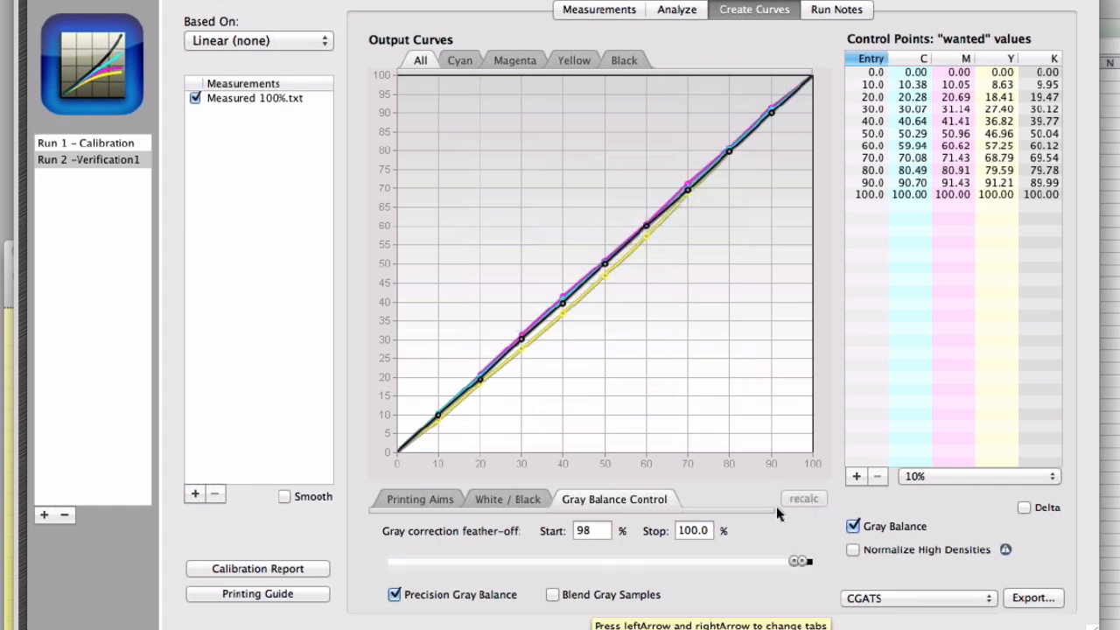
Step: Return the black aimpoint to G7 Legacy (best for Offset) and recalculate the output curves
{"action": "left_click", "coordinate": [599, 16]}
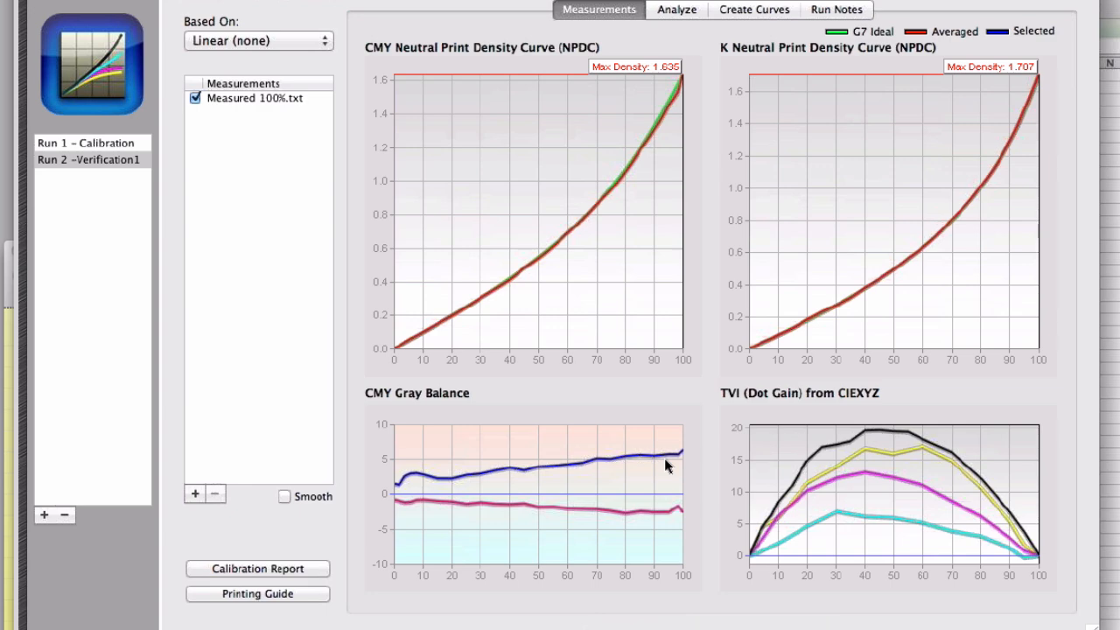
{"action": "left_click", "coordinate": [758, 13]}
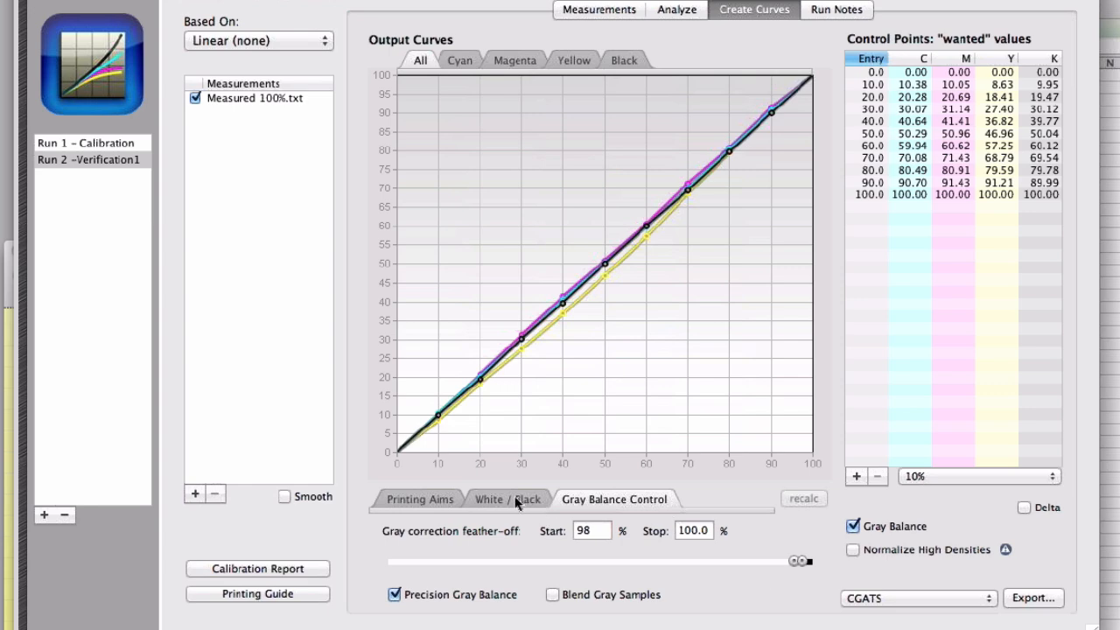
{"action": "left_click", "coordinate": [537, 505]}
{"action": "left_click", "coordinate": [597, 552]}
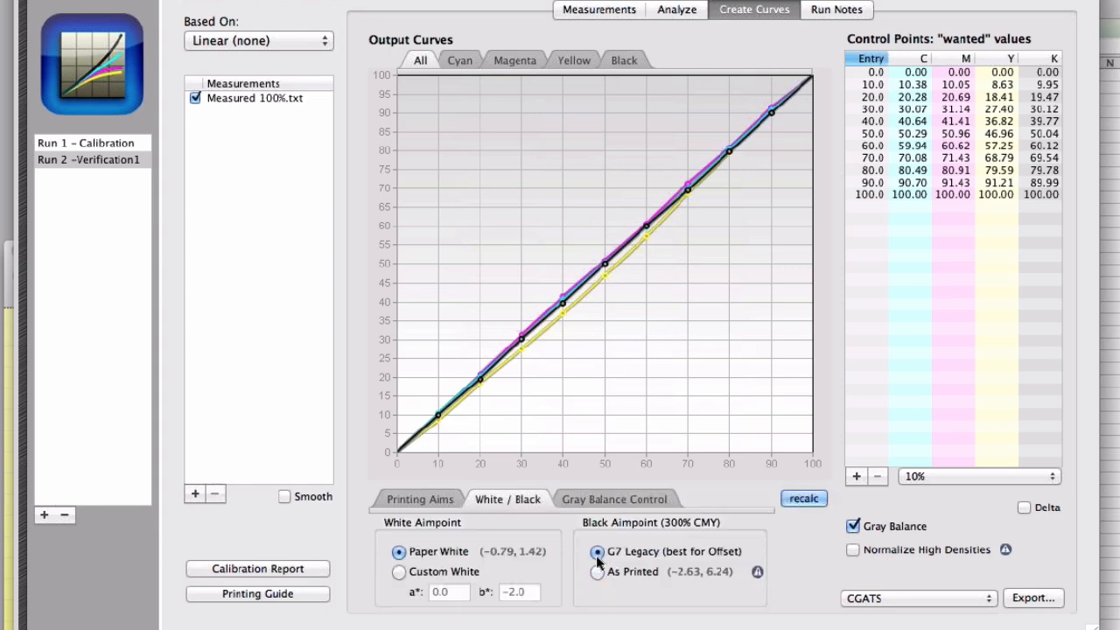
{"action": "left_click", "coordinate": [594, 572]}
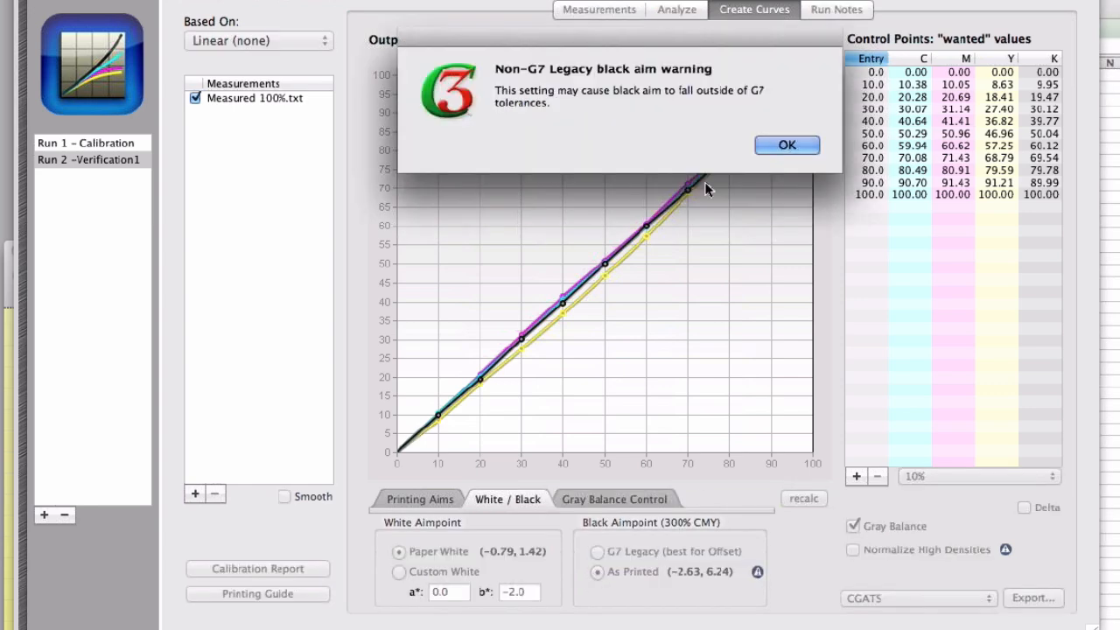
{"action": "left_click_drag", "start_coordinate": [642, 32], "coordinate": [592, 48]}
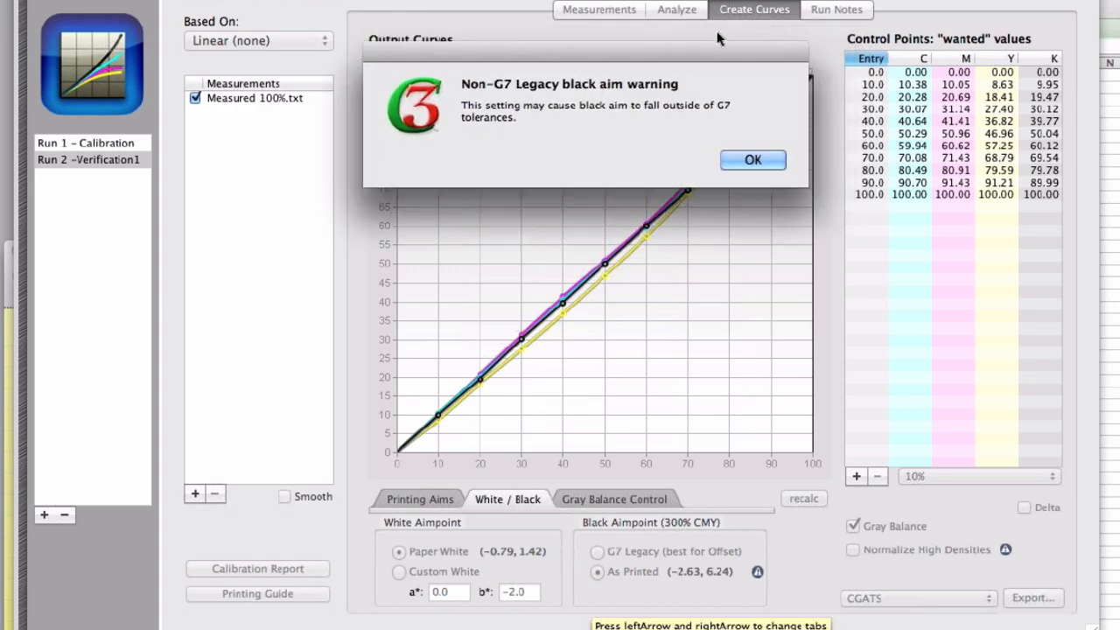
{"action": "left_click", "coordinate": [753, 162]}
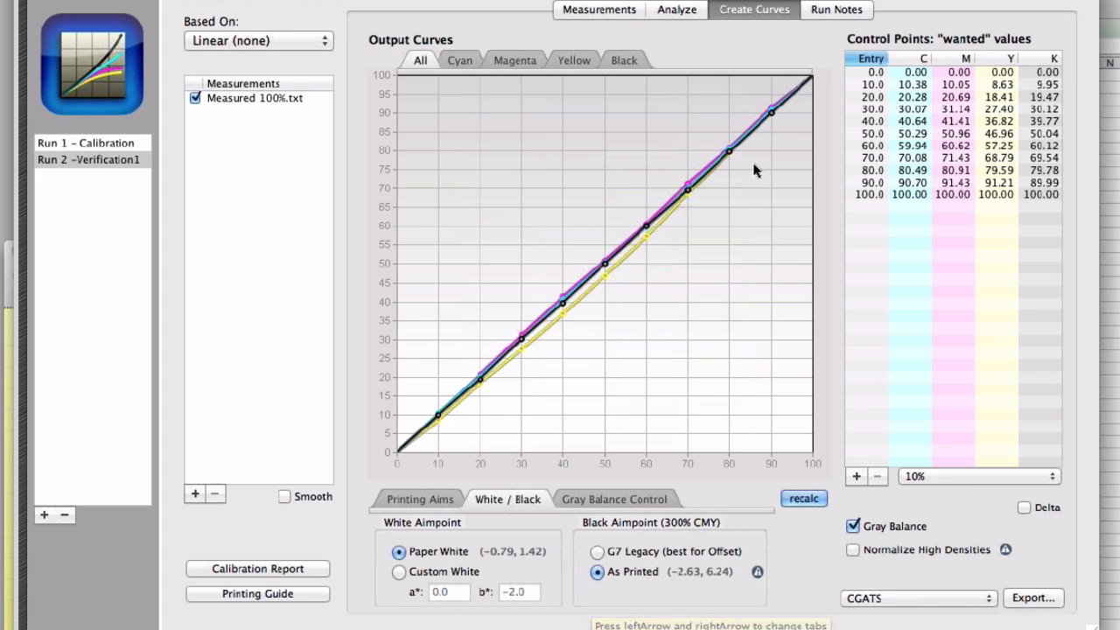
{"action": "left_click", "coordinate": [597, 552]}
{"action": "left_click", "coordinate": [803, 498]}
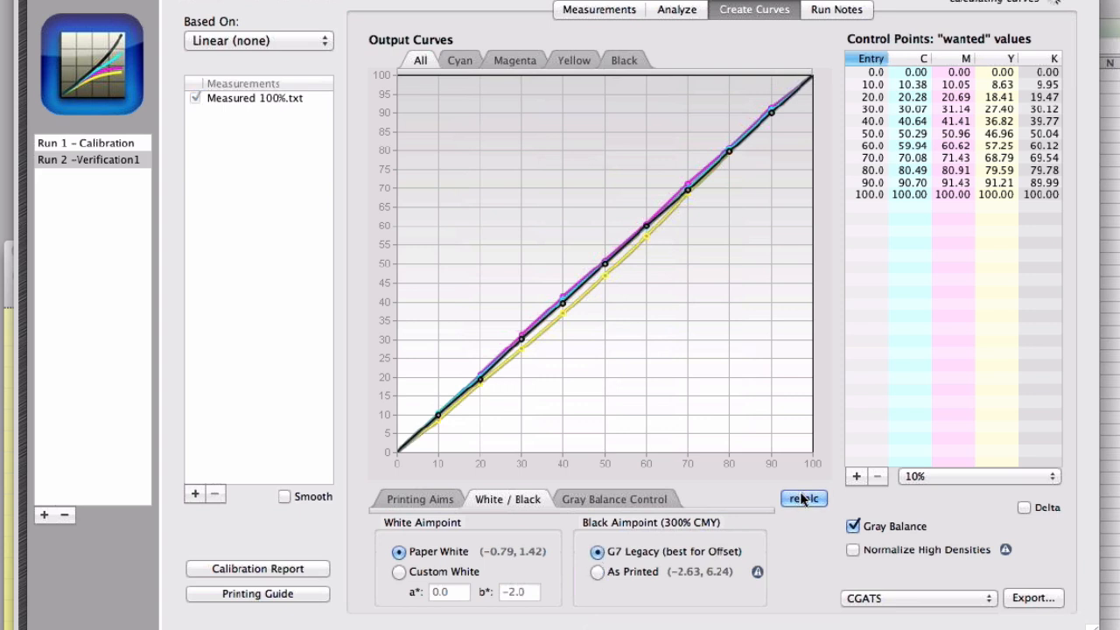
Step: Set the gray correction feather-off to start at 50% and stop at 74%, and recalculate the curves
{"action": "left_click", "coordinate": [640, 499]}
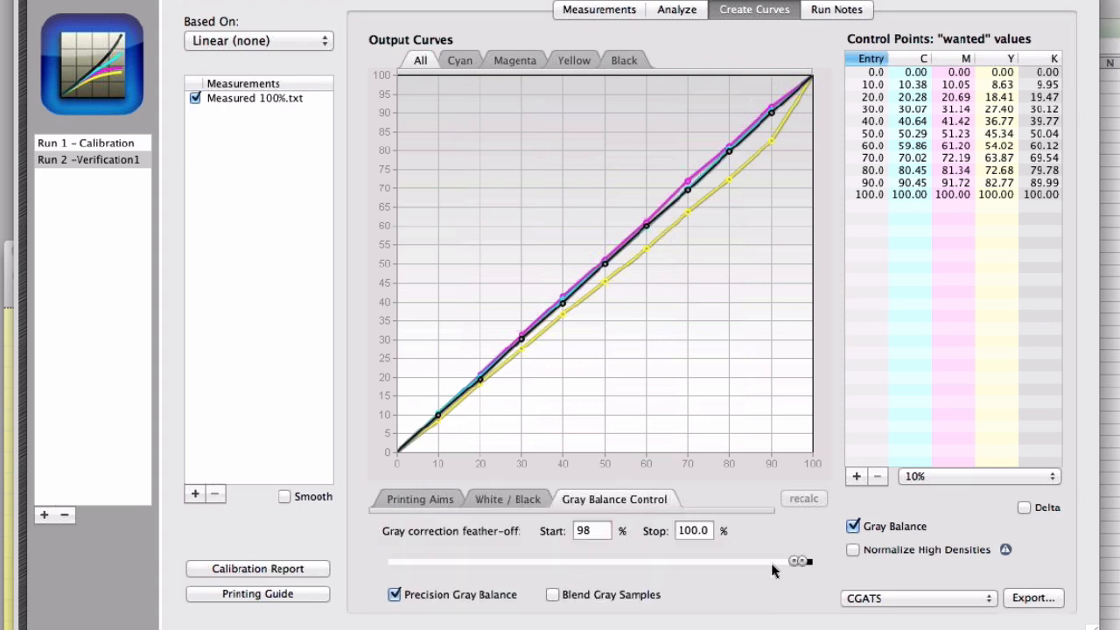
{"action": "left_click_drag", "start_coordinate": [790, 560], "coordinate": [587, 564]}
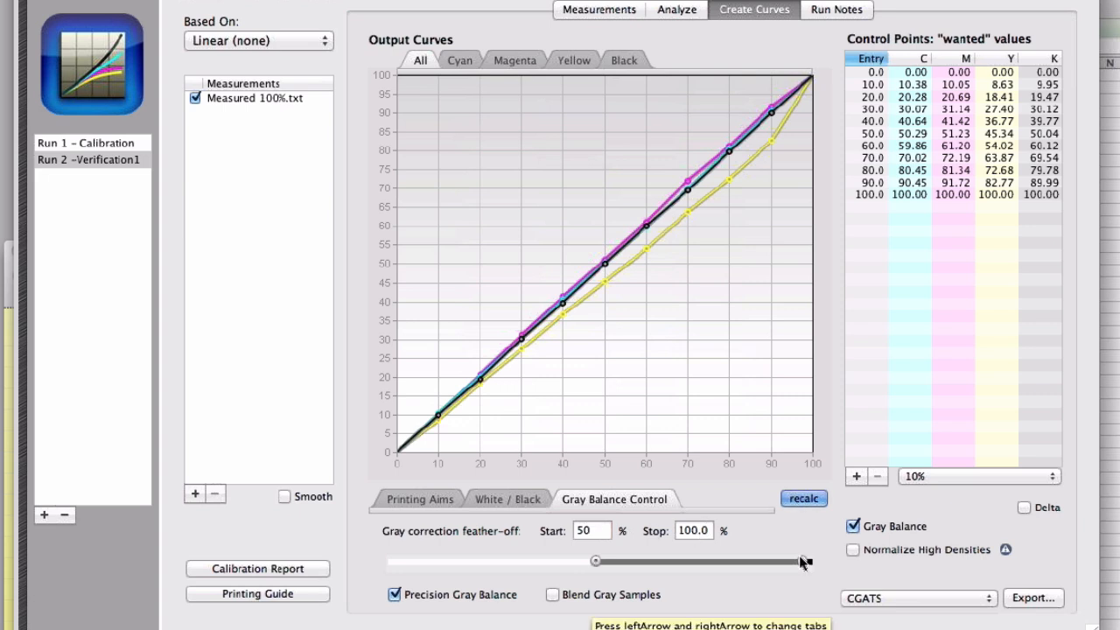
{"action": "left_click_drag", "start_coordinate": [801, 558], "coordinate": [691, 564]}
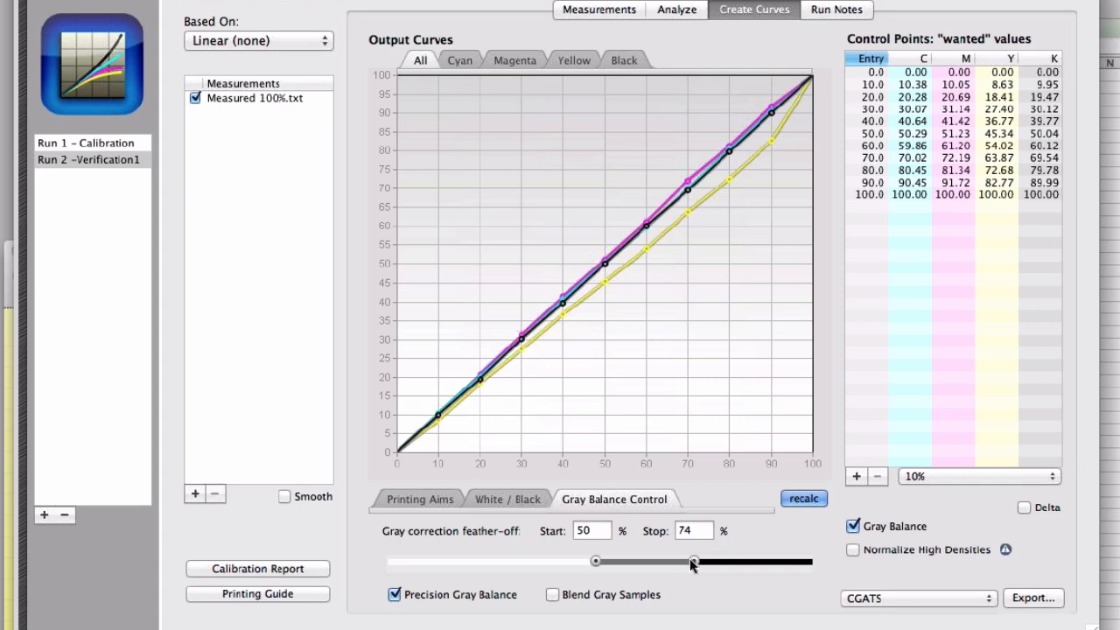
{"action": "left_click", "coordinate": [807, 497]}
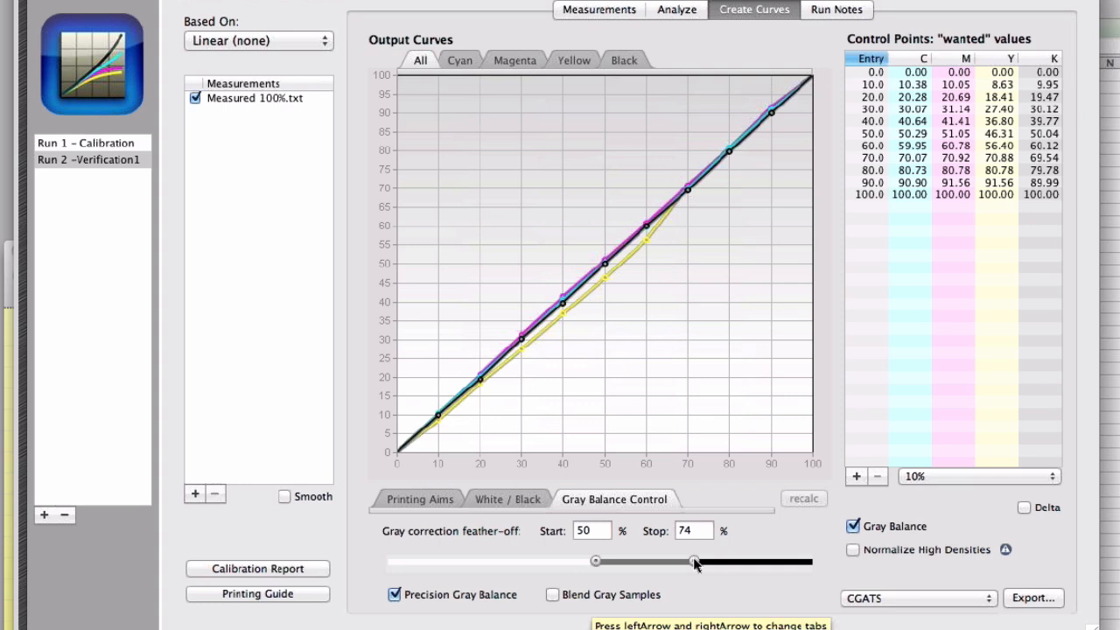
Step: Set the gray correction feather-off to start at 78% and stop at 100%, and recalculate the curves
{"action": "left_click_drag", "start_coordinate": [694, 562], "coordinate": [803, 561]}
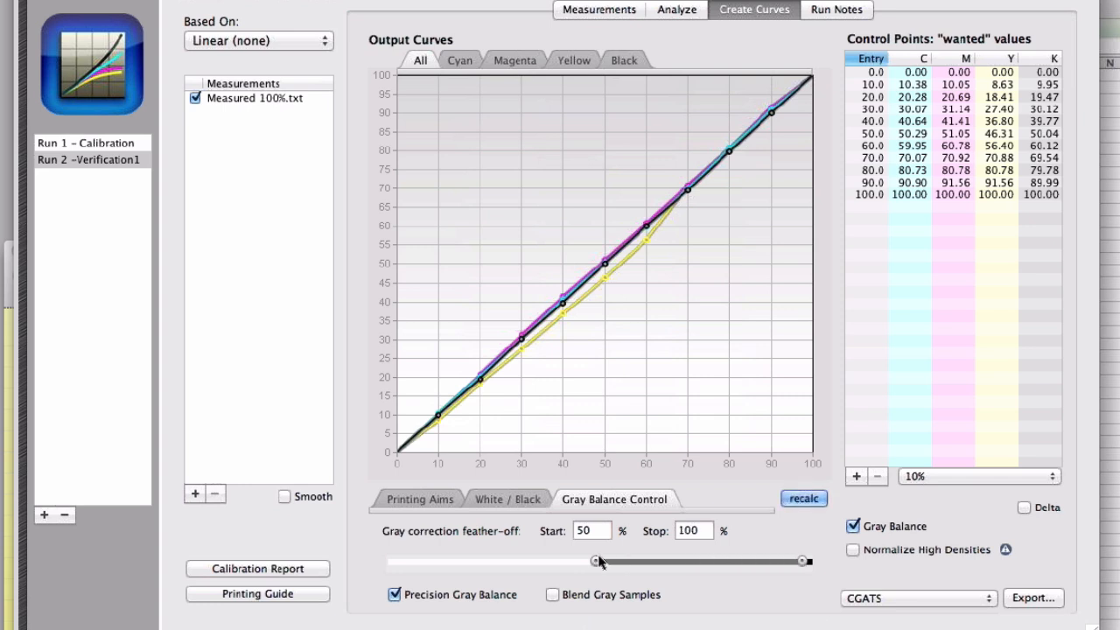
{"action": "left_click_drag", "start_coordinate": [598, 561], "coordinate": [711, 560]}
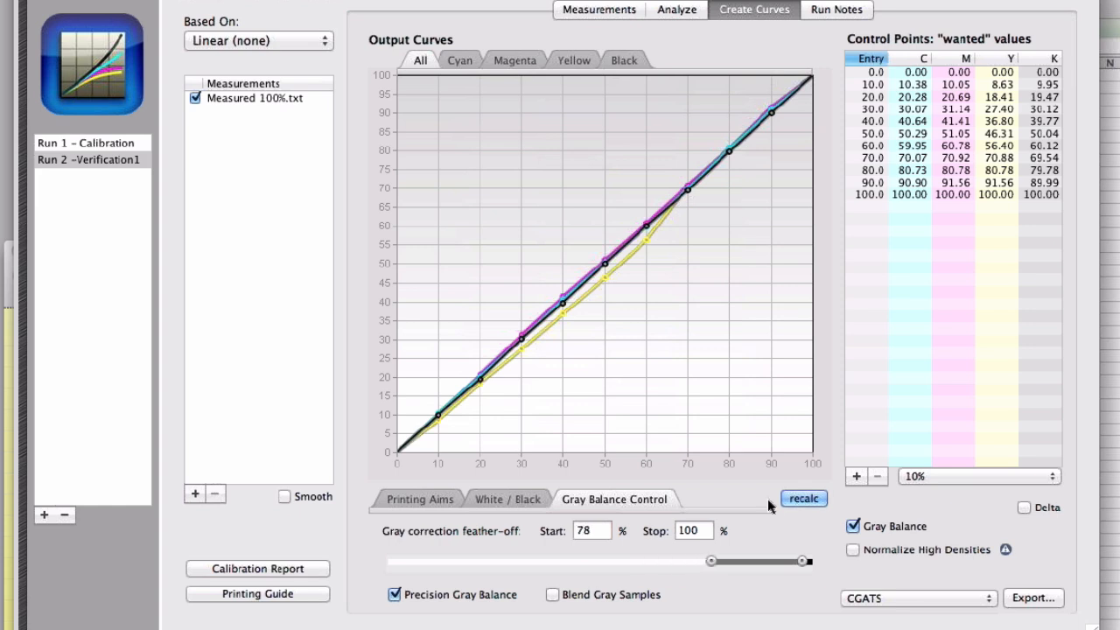
{"action": "left_click", "coordinate": [805, 497]}
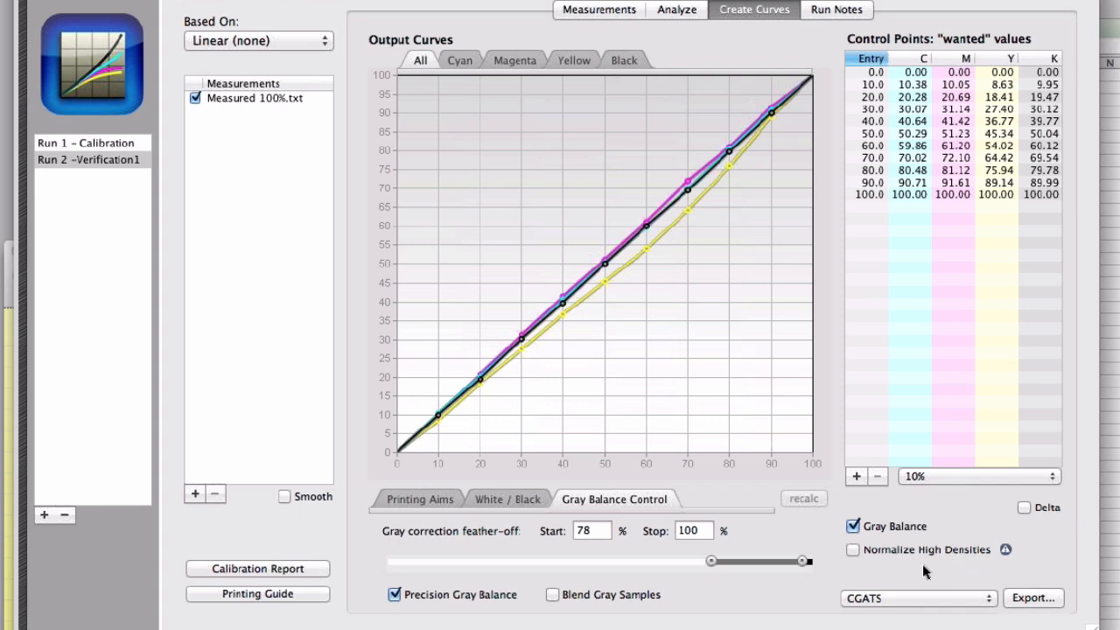
Step: Add another verification run and load P2P_4800 Raw HK.txt from the 5 Normalize high densities folder
{"action": "left_click", "coordinate": [44, 517]}
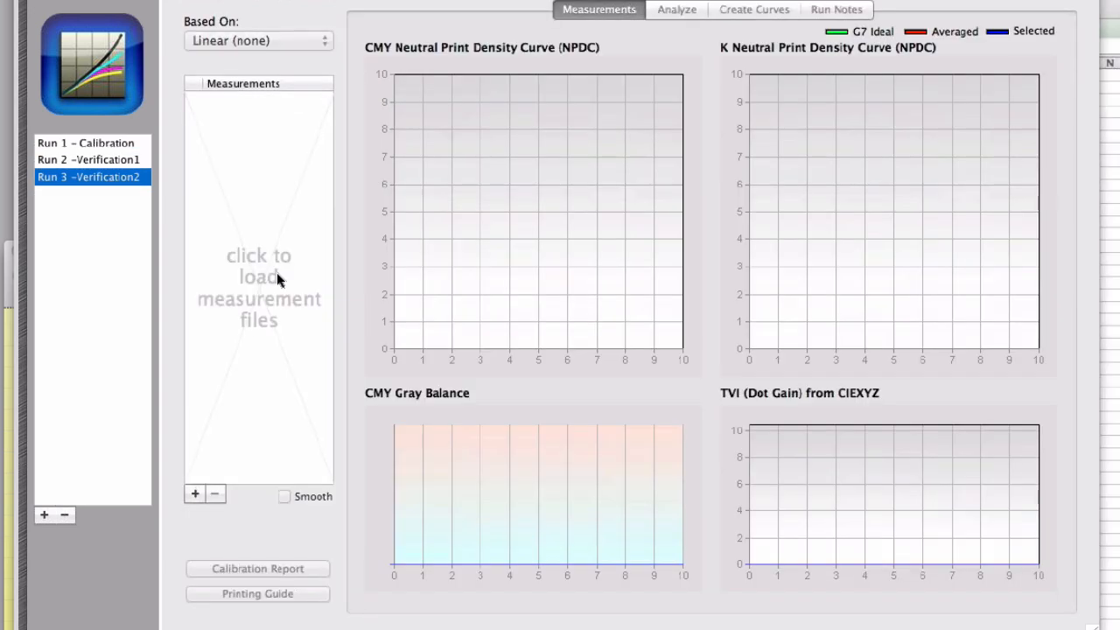
{"action": "left_click", "coordinate": [276, 277]}
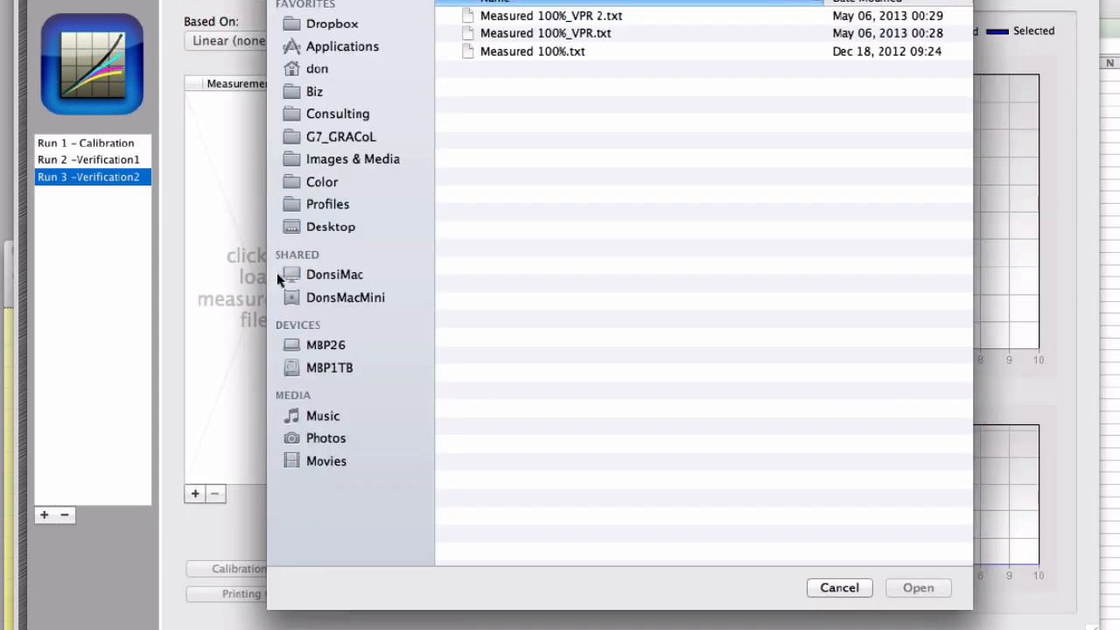
{"action": "left_click", "coordinate": [527, 1]}
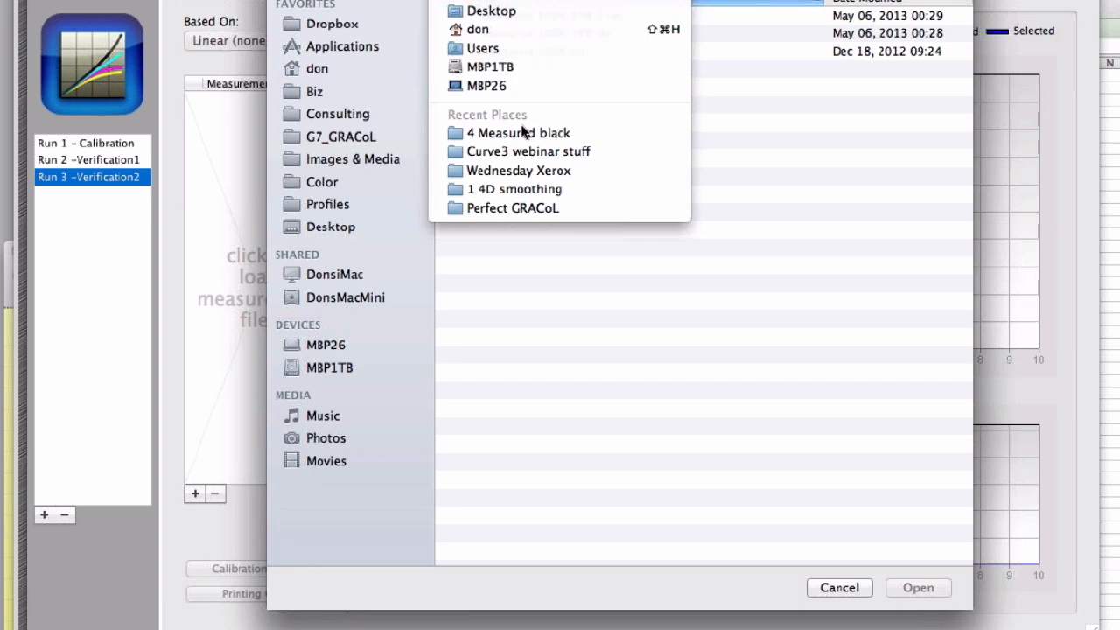
{"action": "left_click", "coordinate": [525, 150]}
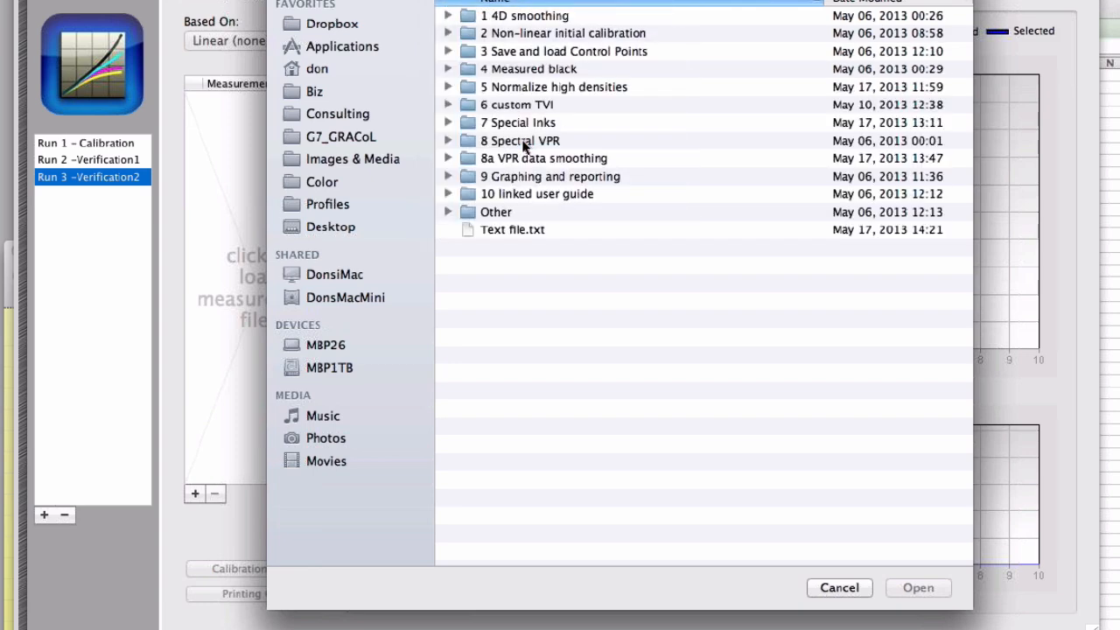
{"action": "double_click", "coordinate": [561, 89]}
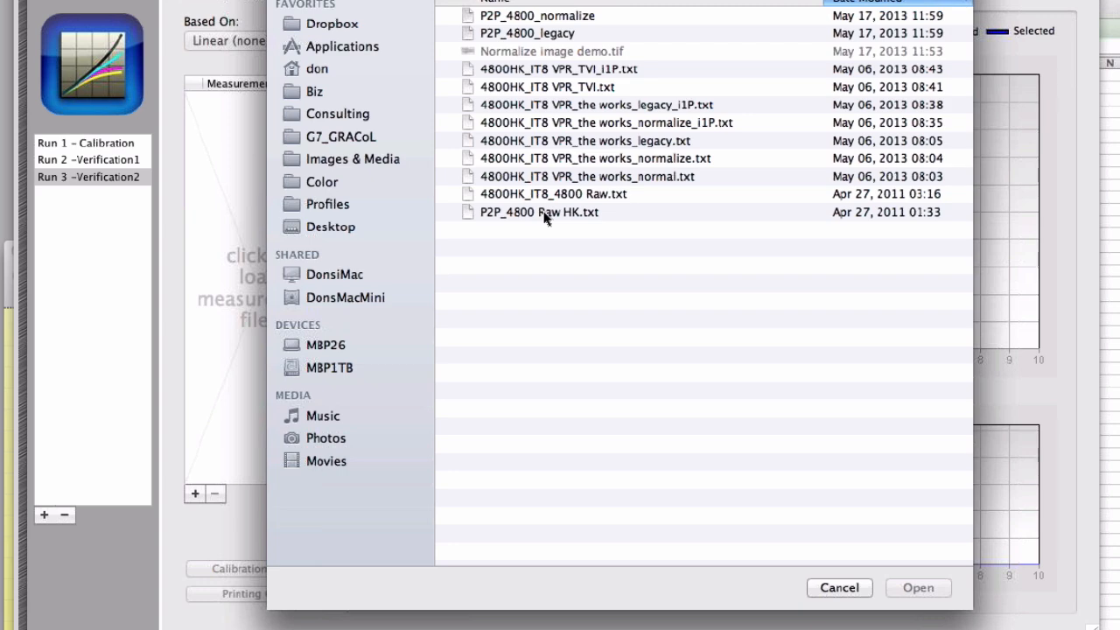
{"action": "left_click", "coordinate": [544, 216]}
{"action": "left_click", "coordinate": [918, 588]}
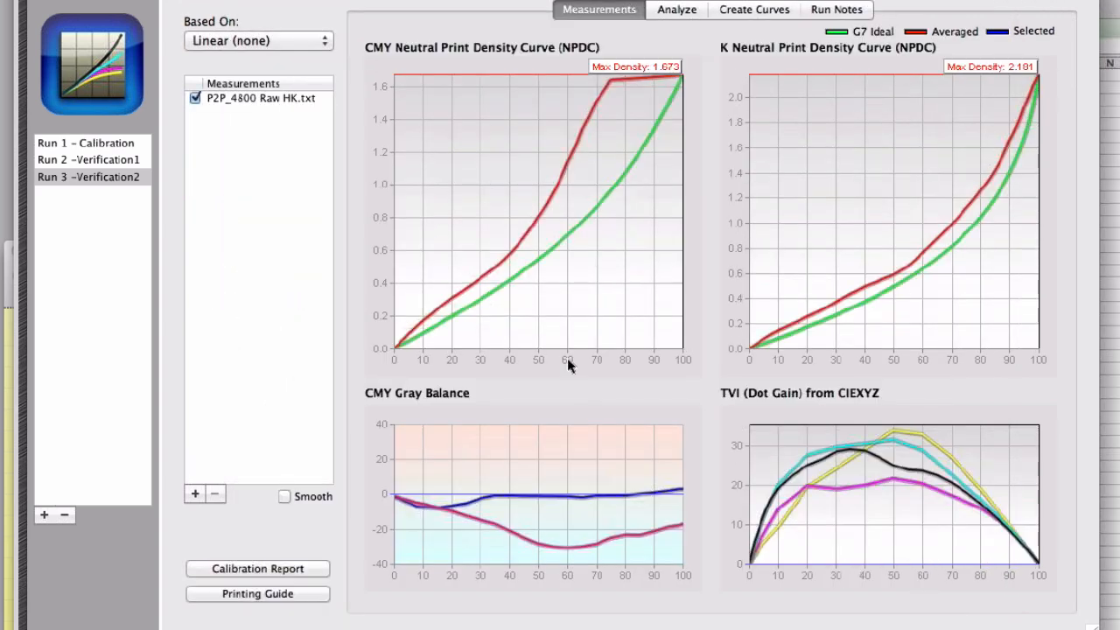
{"action": "mouse_move", "coordinate": [569, 366]}
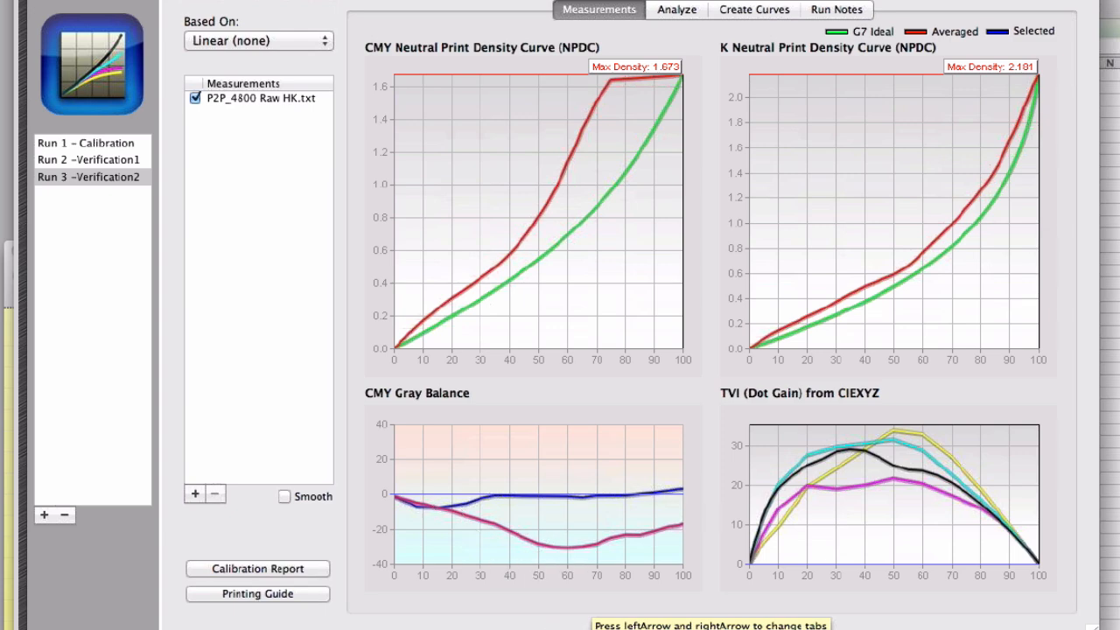
Step: Switch to Photoshop and assign the 4800HK_IT8_Raw.icc profile to Normalize image demo.tif
{"action": "key", "text": "super+Tab"}
{"action": "left_click", "coordinate": [595, 9]}
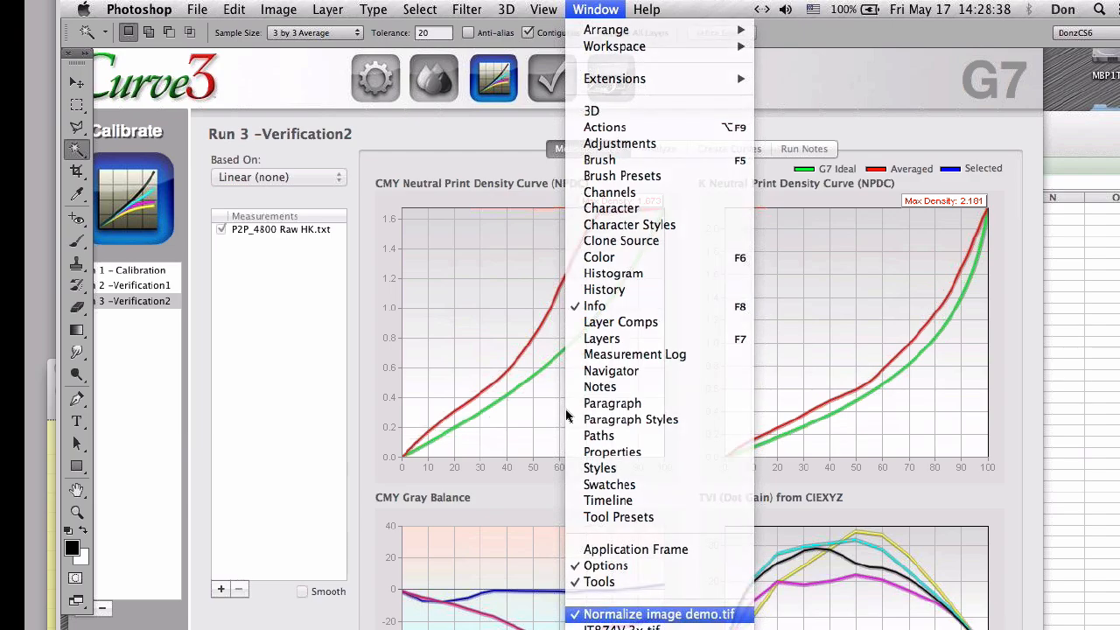
{"action": "left_click", "coordinate": [618, 614]}
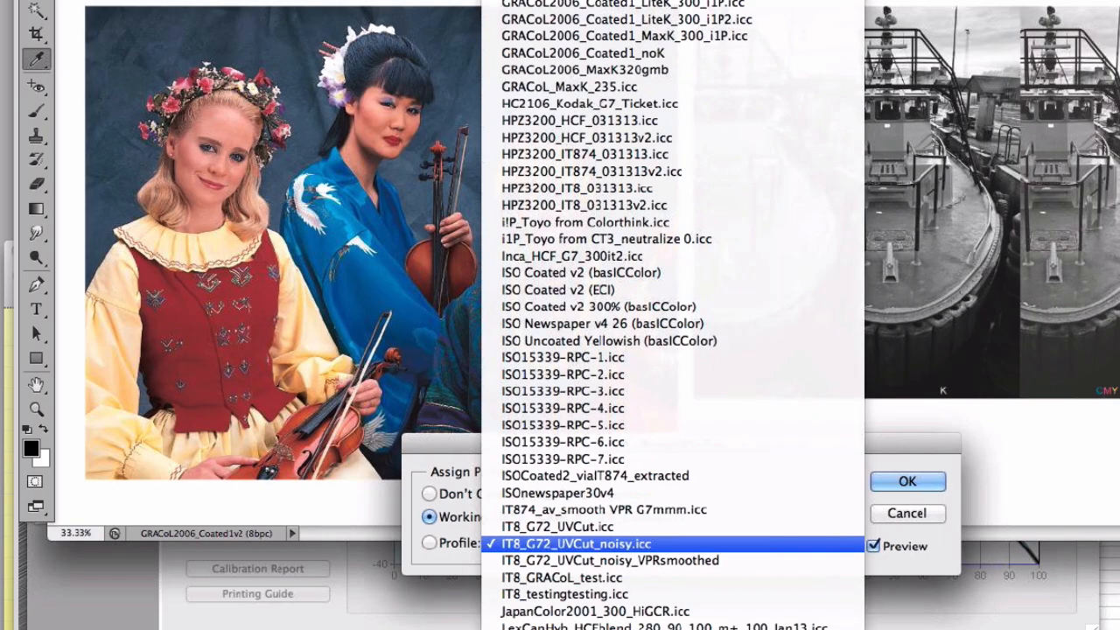
{"action": "scroll", "coordinate": [673, 543], "scroll_direction": "up", "scroll_amount": 10}
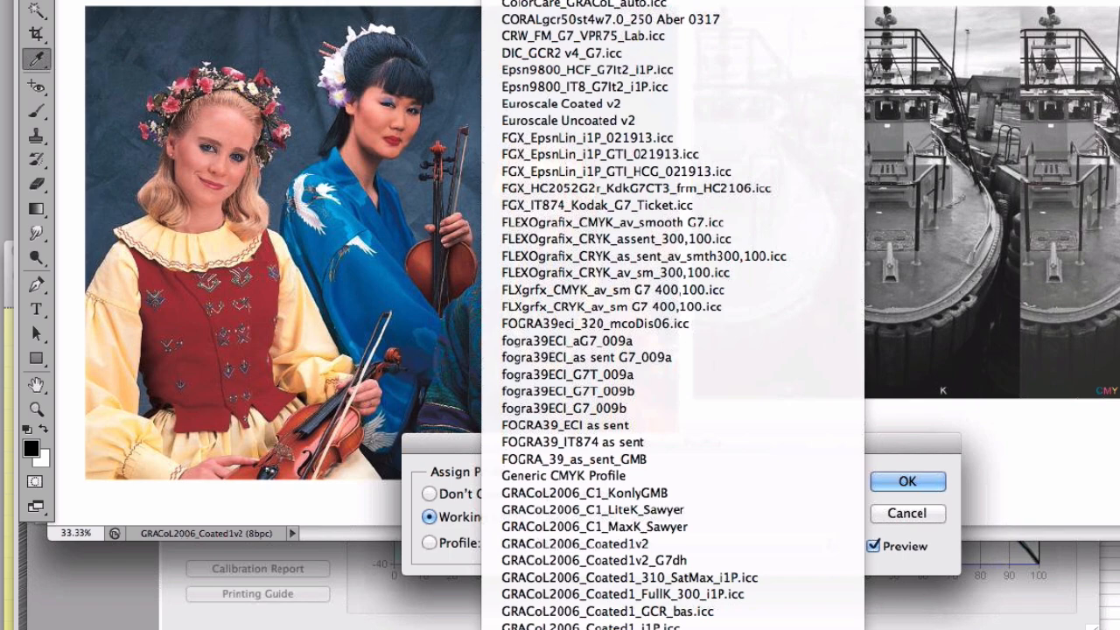
{"action": "scroll", "coordinate": [550, 341], "scroll_direction": "up", "scroll_amount": 10}
{"action": "left_click", "coordinate": [550, 341]}
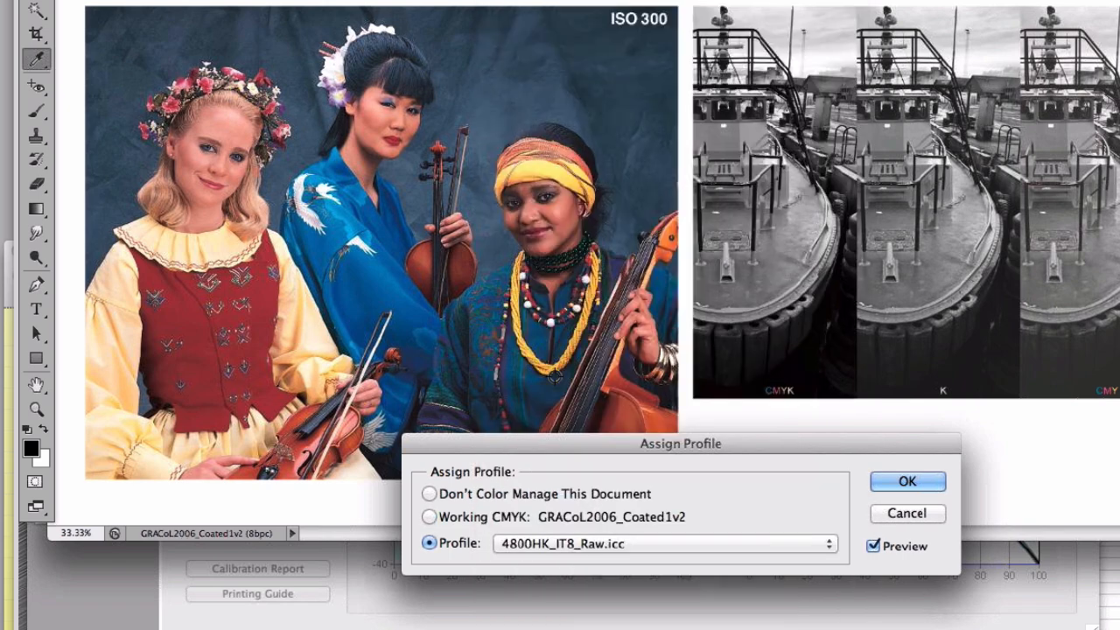
{"action": "key", "text": "Return"}
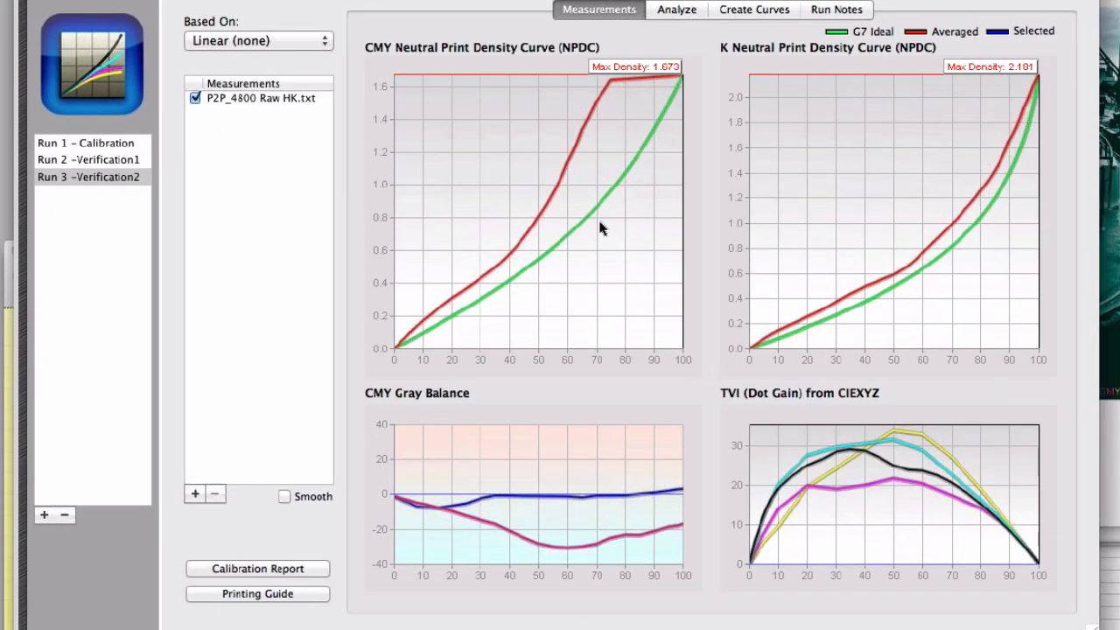
Step: Show the created output curves for Run 3 and set their control points to highlight & shadow weighted (P2P)
{"action": "left_click", "coordinate": [760, 13]}
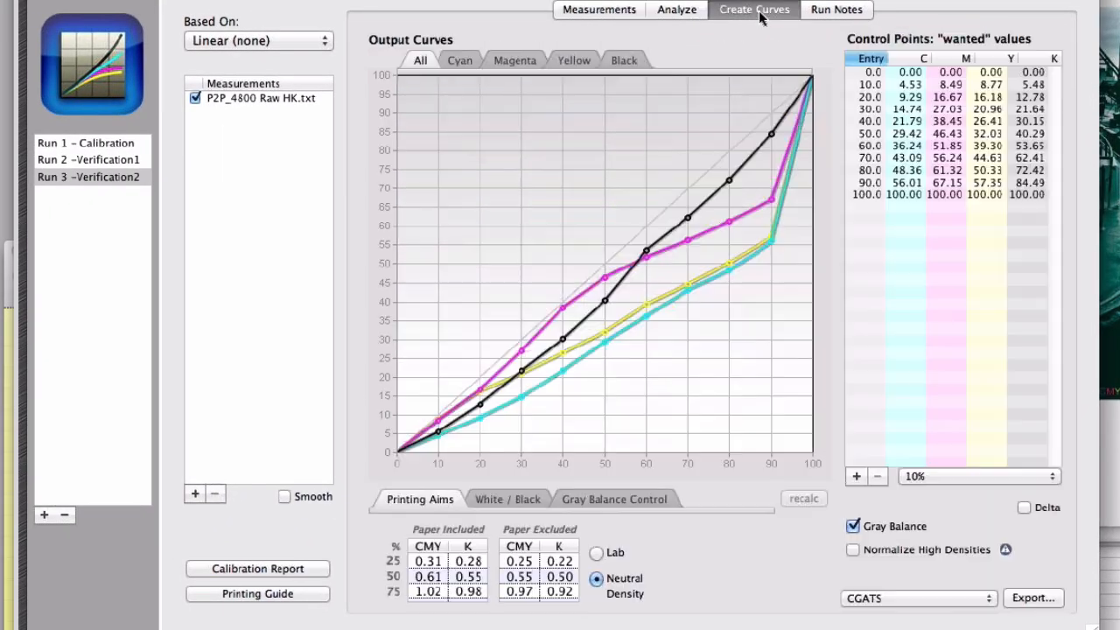
{"action": "left_click", "coordinate": [960, 478]}
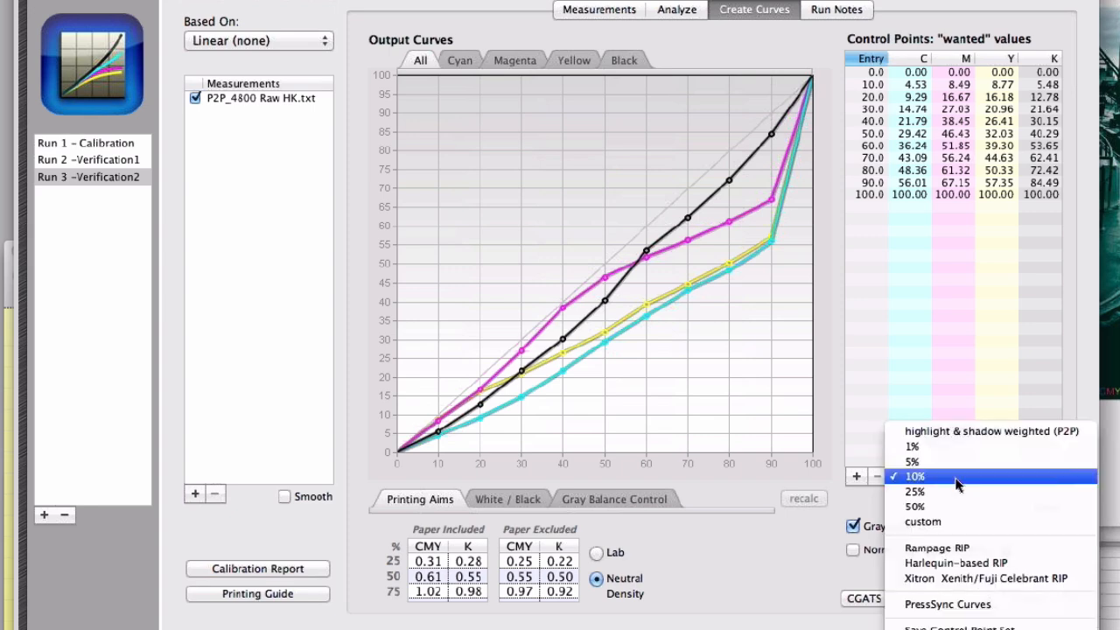
{"action": "left_click", "coordinate": [962, 431]}
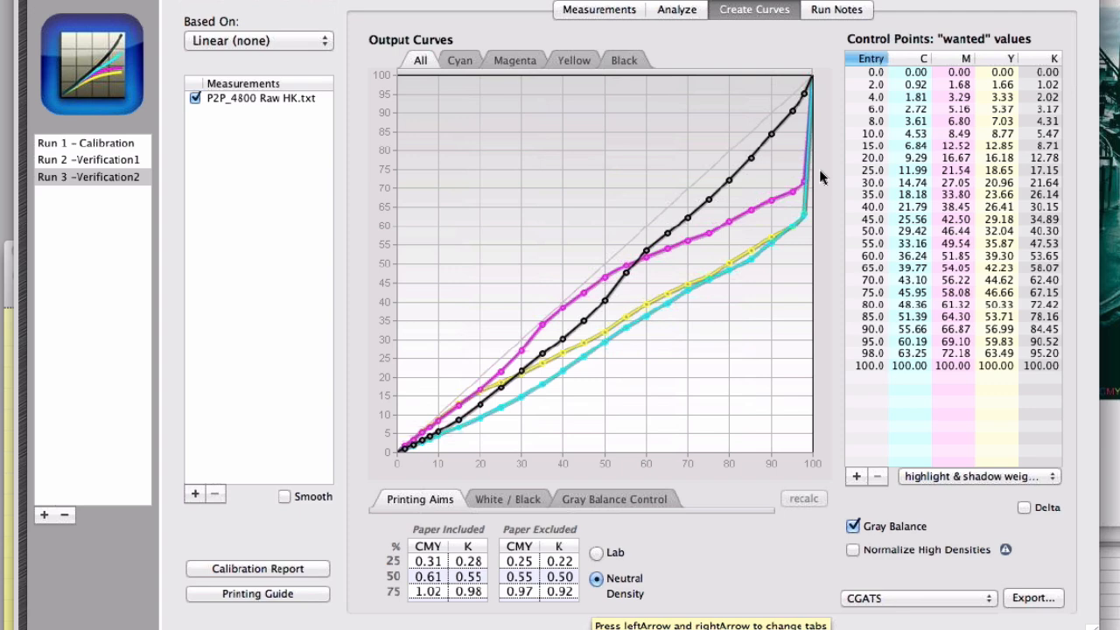
Step: Compare Run 3's output curves with Normalize High Densities enabled and disabled, leaving it enabled
{"action": "left_click", "coordinate": [849, 549]}
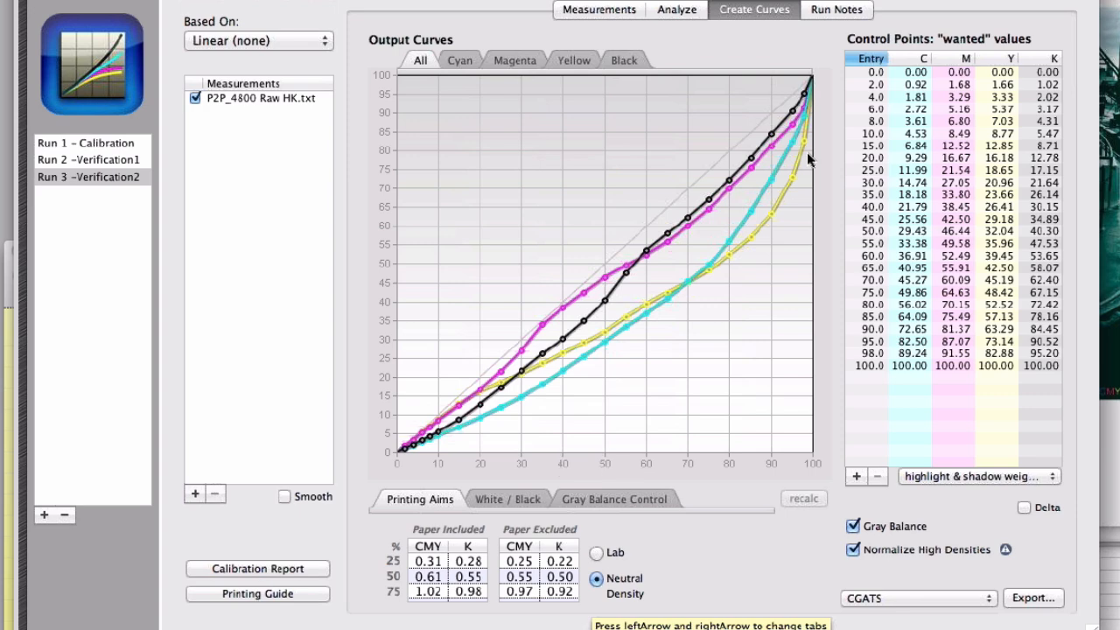
{"action": "left_click", "coordinate": [853, 549]}
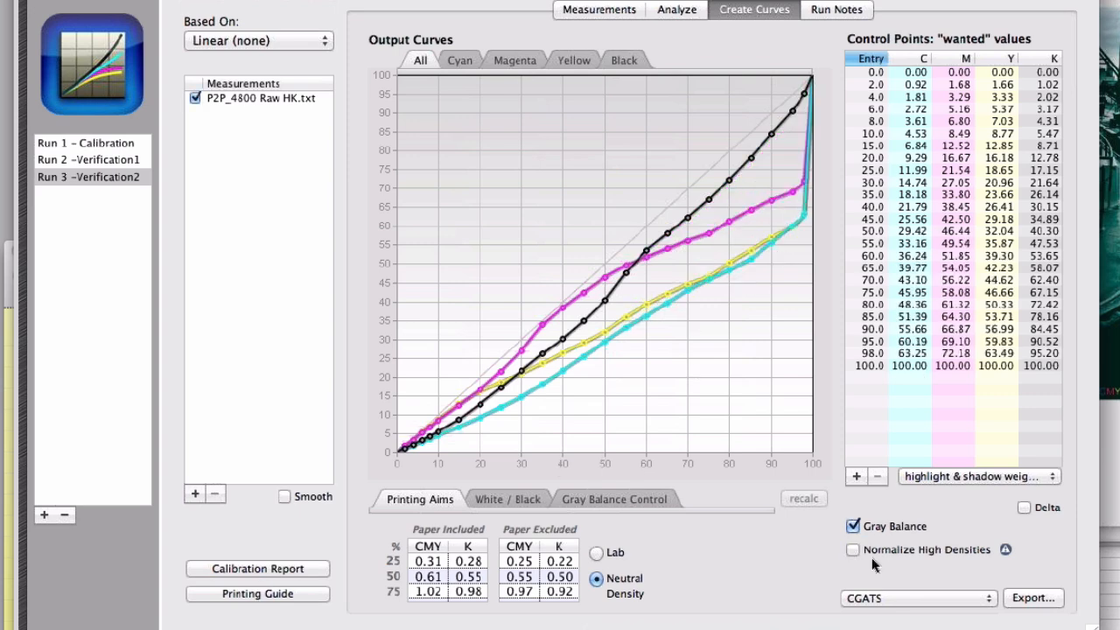
{"action": "left_click", "coordinate": [853, 549]}
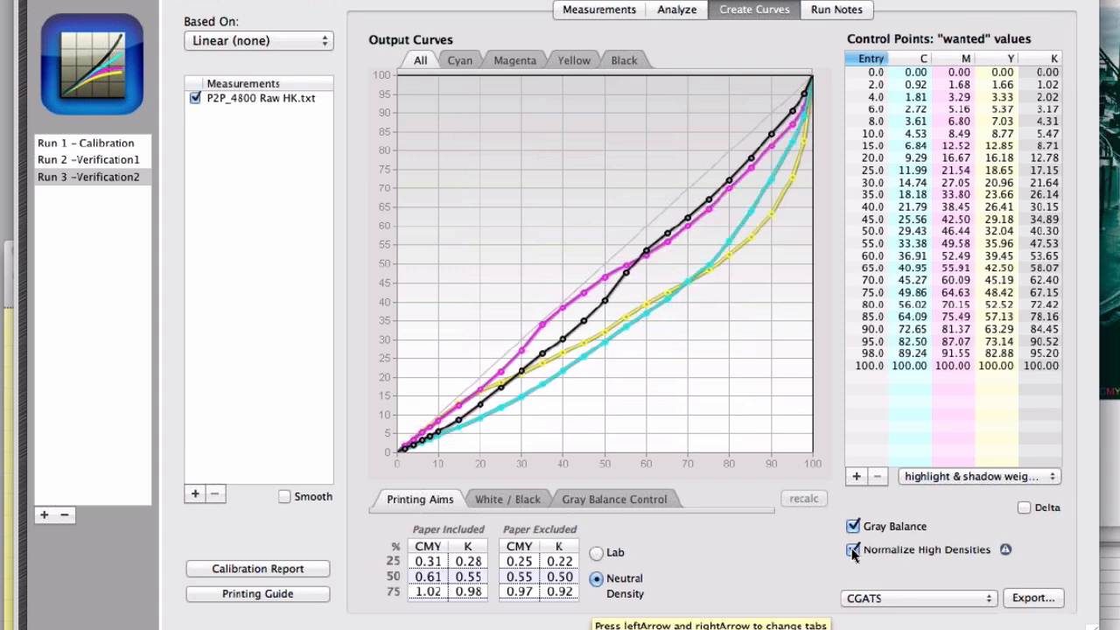
Step: Read the warning attached to Normalize High Densities and compare the curve ends once more without and with the option
{"action": "left_click", "coordinate": [1005, 550]}
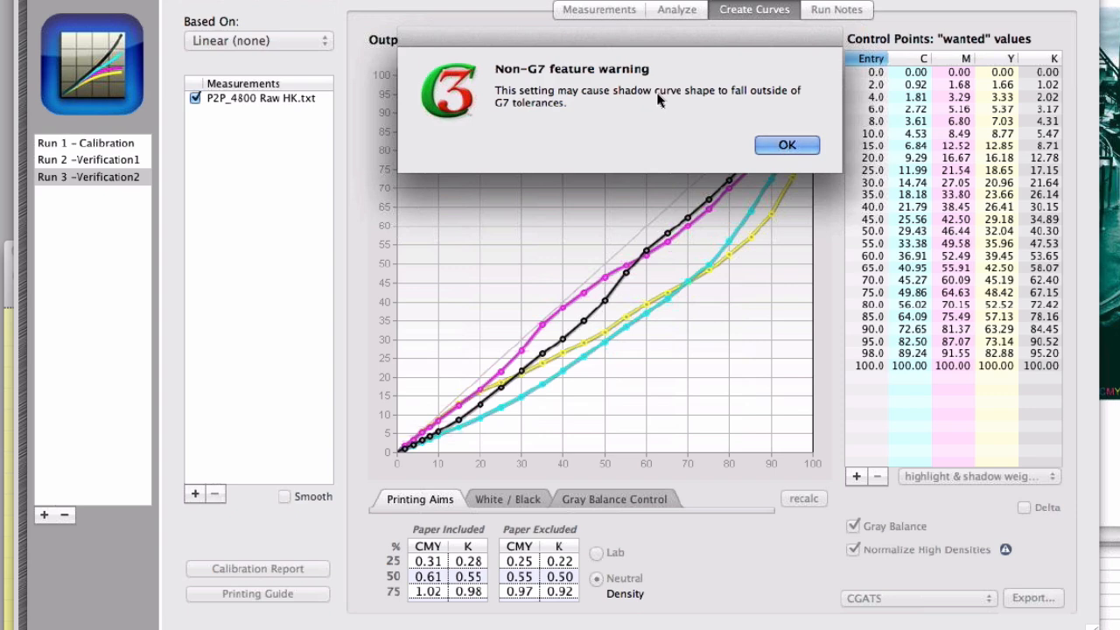
{"action": "left_click", "coordinate": [795, 144]}
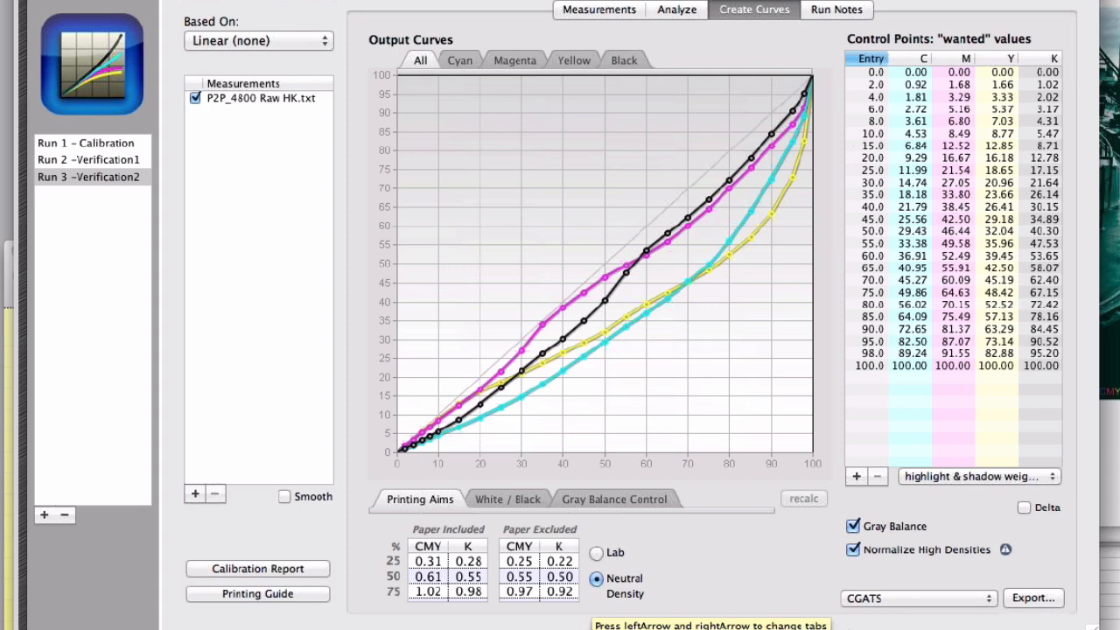
{"action": "left_click", "coordinate": [853, 550]}
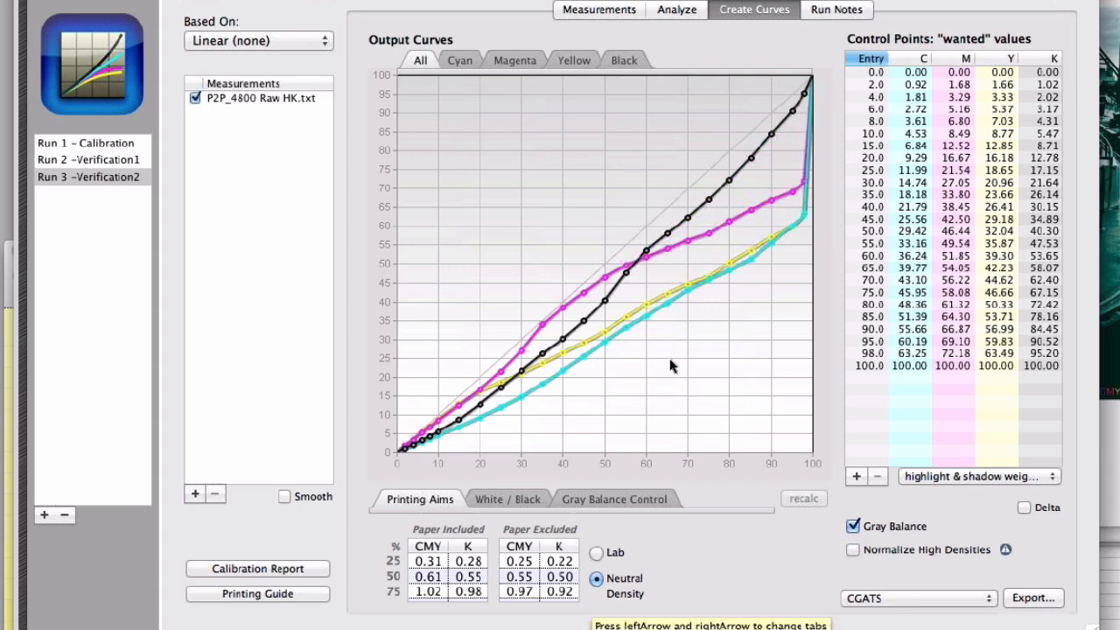
{"action": "left_click", "coordinate": [853, 549]}
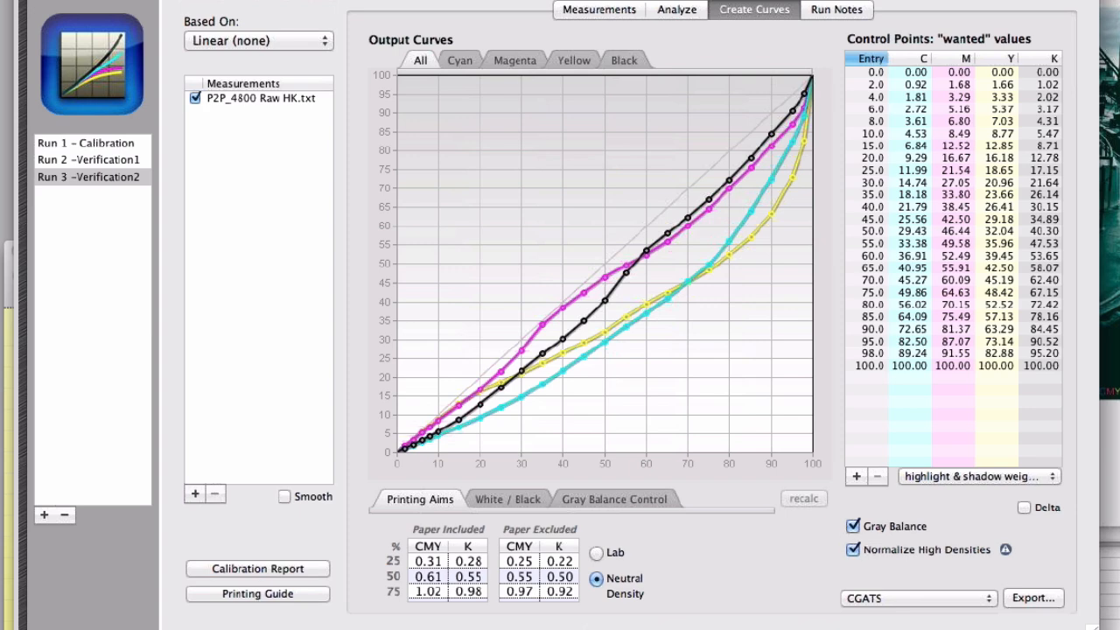
Step: Switch to Photoshop and assign the 4800HK_IT8 VPR_legacy_i1P profile to the demo image
{"action": "key", "text": "super+Tab"}
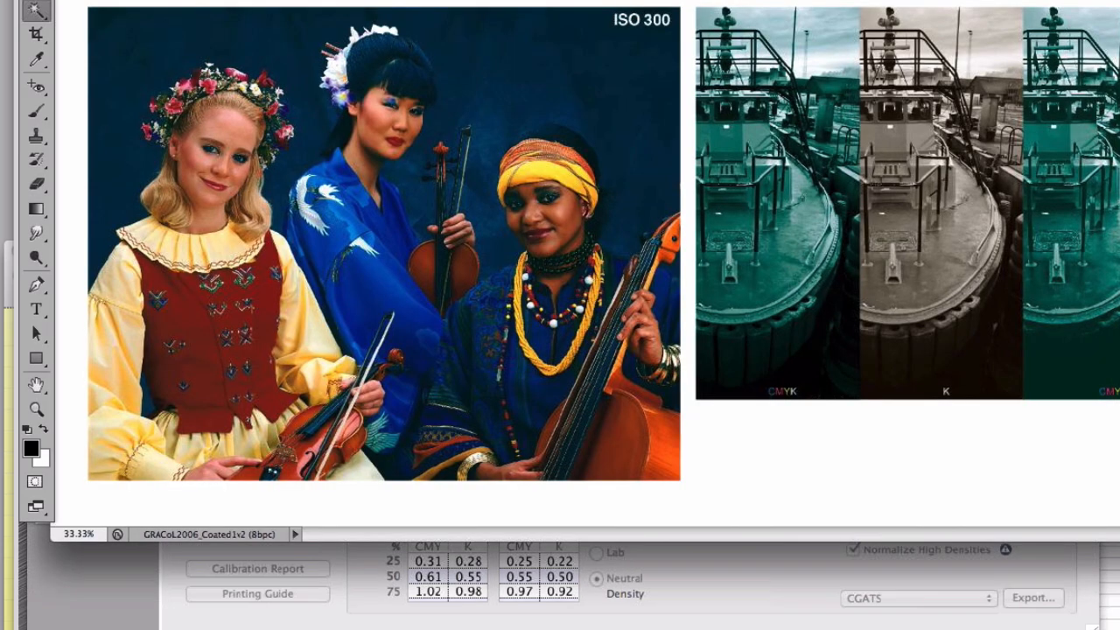
{"action": "left_click", "coordinate": [207, 1]}
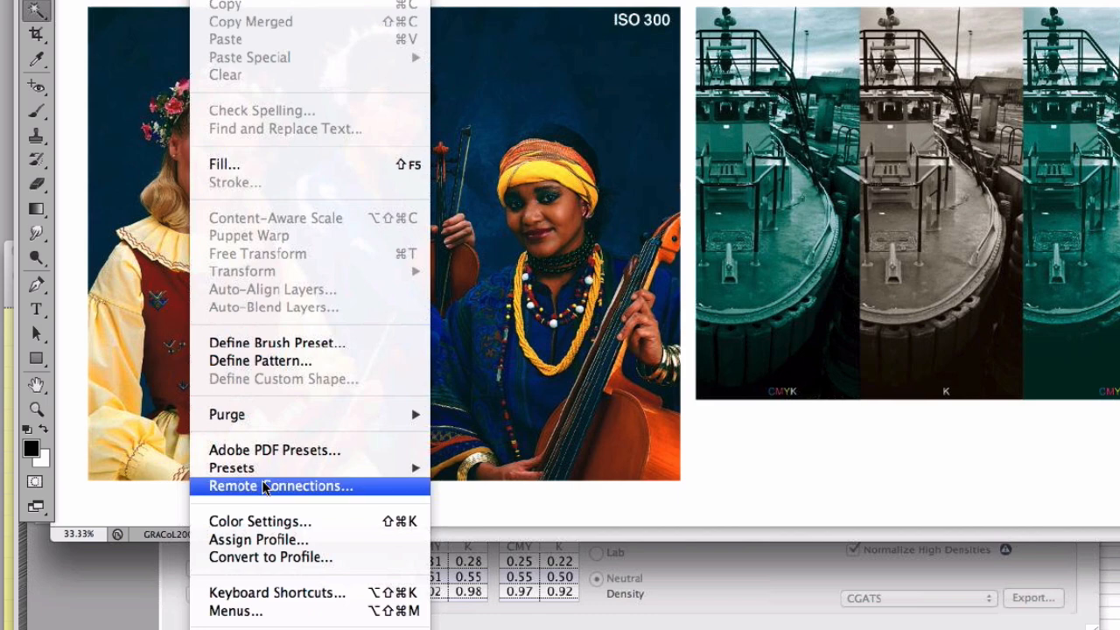
{"action": "left_click", "coordinate": [259, 540]}
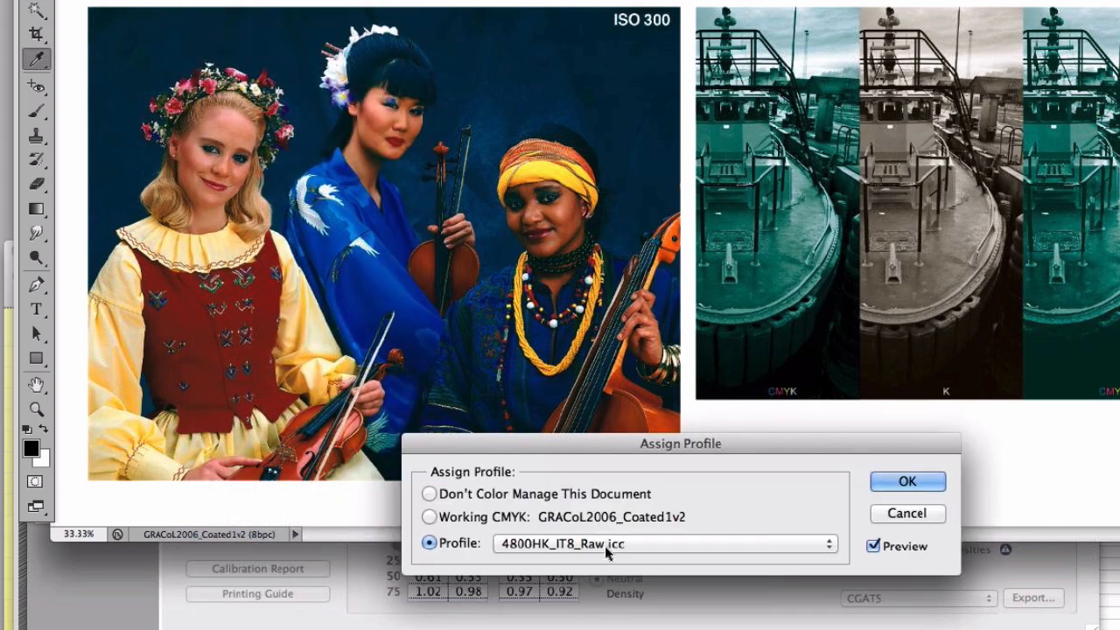
{"action": "left_click", "coordinate": [606, 548]}
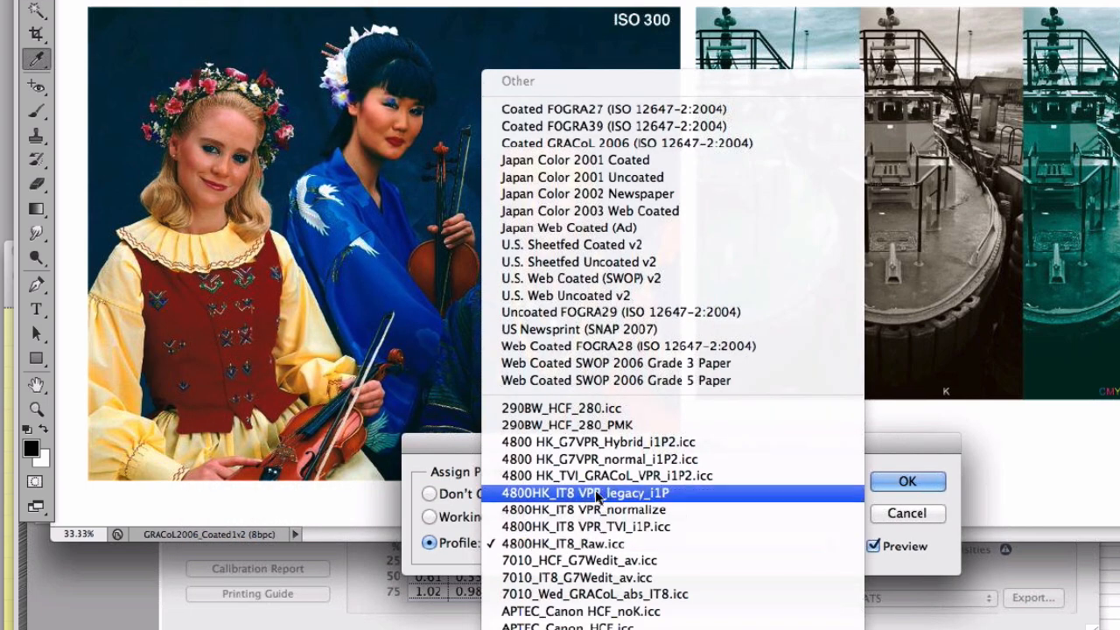
{"action": "left_click", "coordinate": [582, 493]}
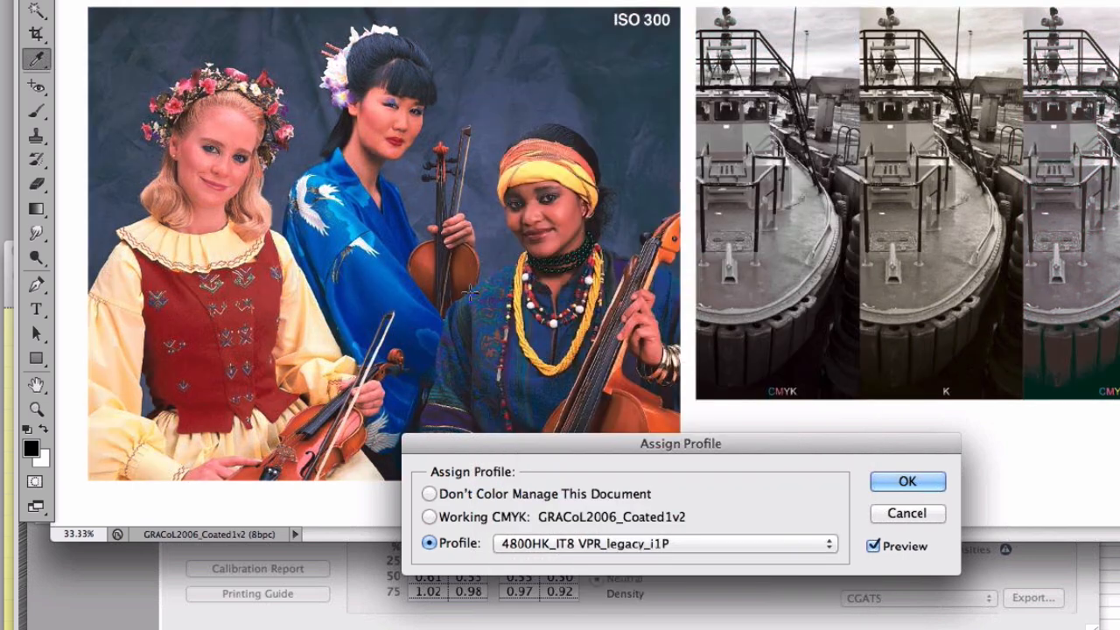
{"action": "key", "text": "Return"}
Step: Switch back to Curve3 and disable Normalize High Densities for Run 3
{"action": "left_click", "coordinate": [711, 581]}
{"action": "left_click", "coordinate": [880, 550]}
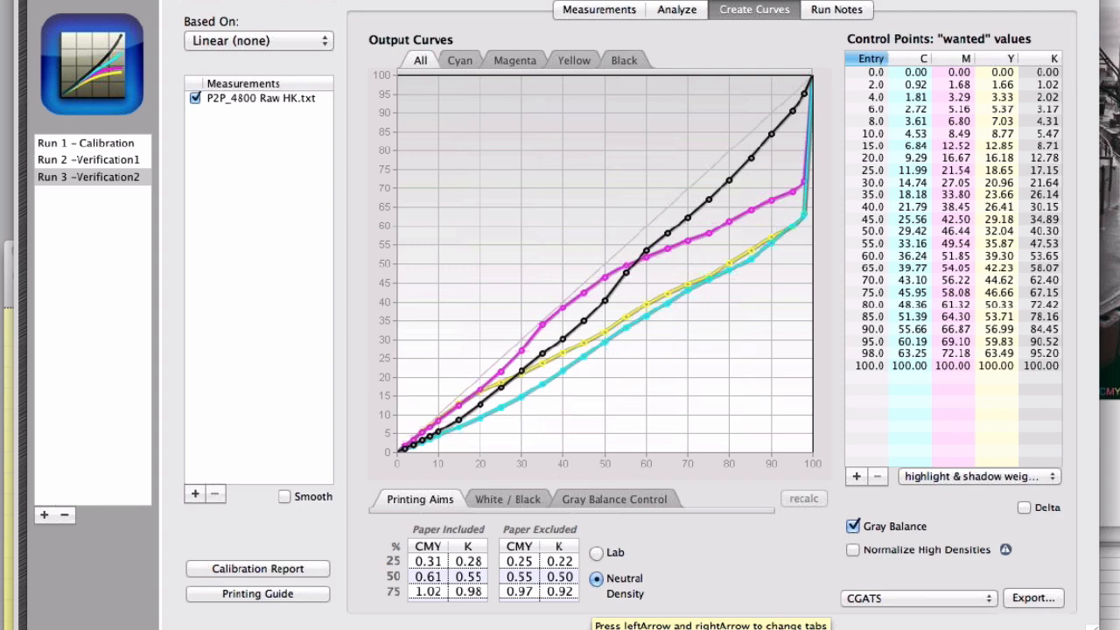
Step: Switch to Photoshop and zoom in on the three musicians to examine their shadow and dark color areas
{"action": "key", "text": "super+Tab"}
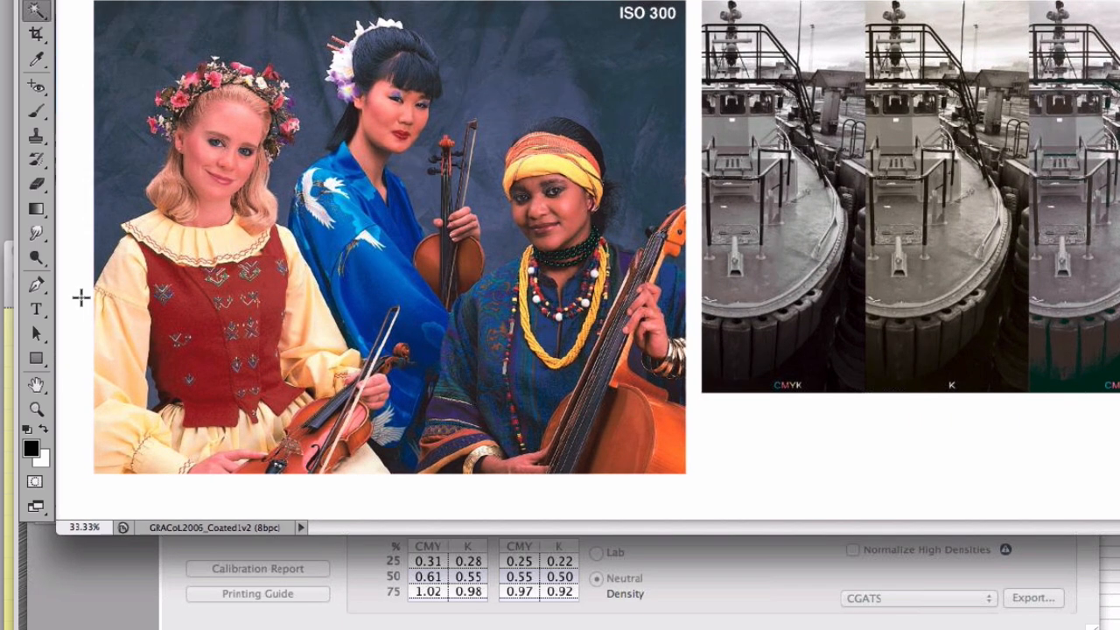
{"action": "left_click", "coordinate": [36, 408]}
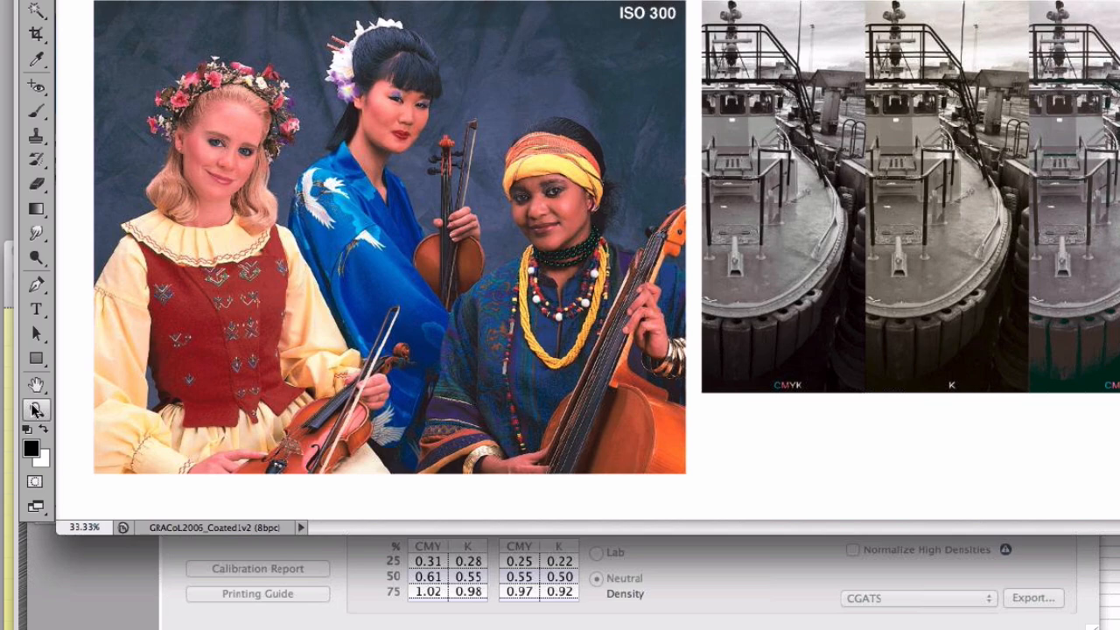
{"action": "left_click", "coordinate": [233, 258]}
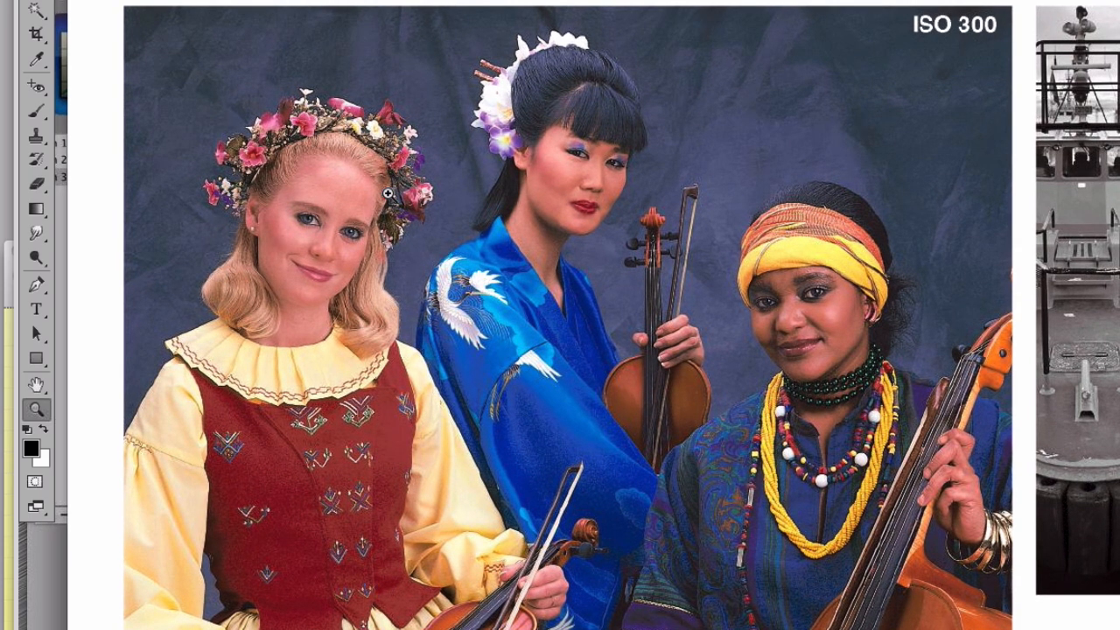
{"action": "scroll", "coordinate": [388, 193], "scroll_direction": "down", "scroll_amount": 1}
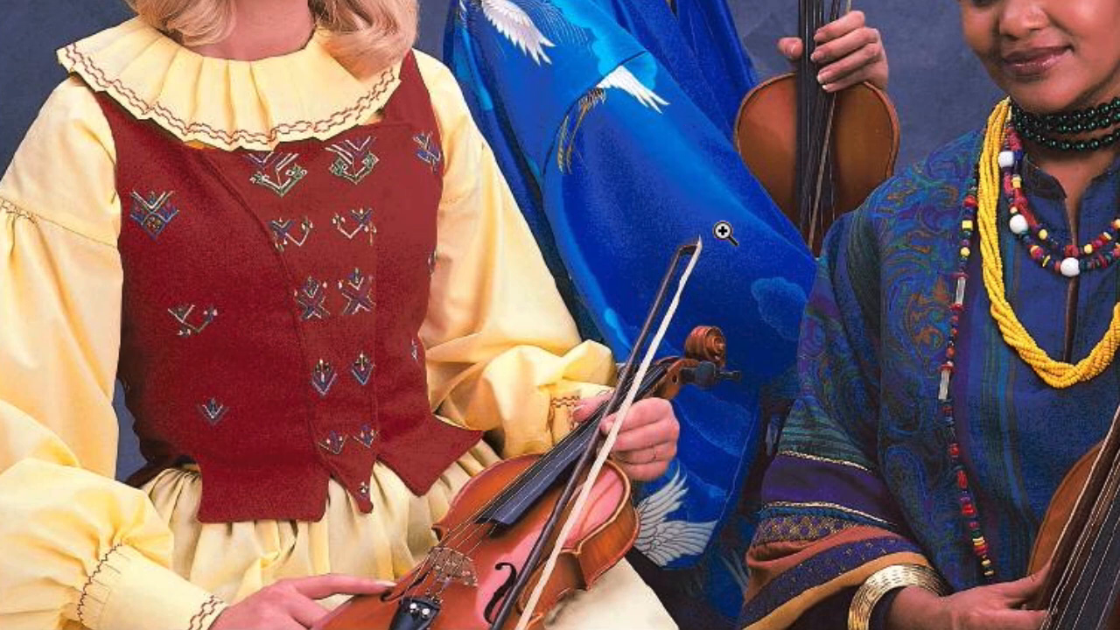
{"action": "left_click_drag", "start_coordinate": [724, 230], "coordinate": [727, 406]}
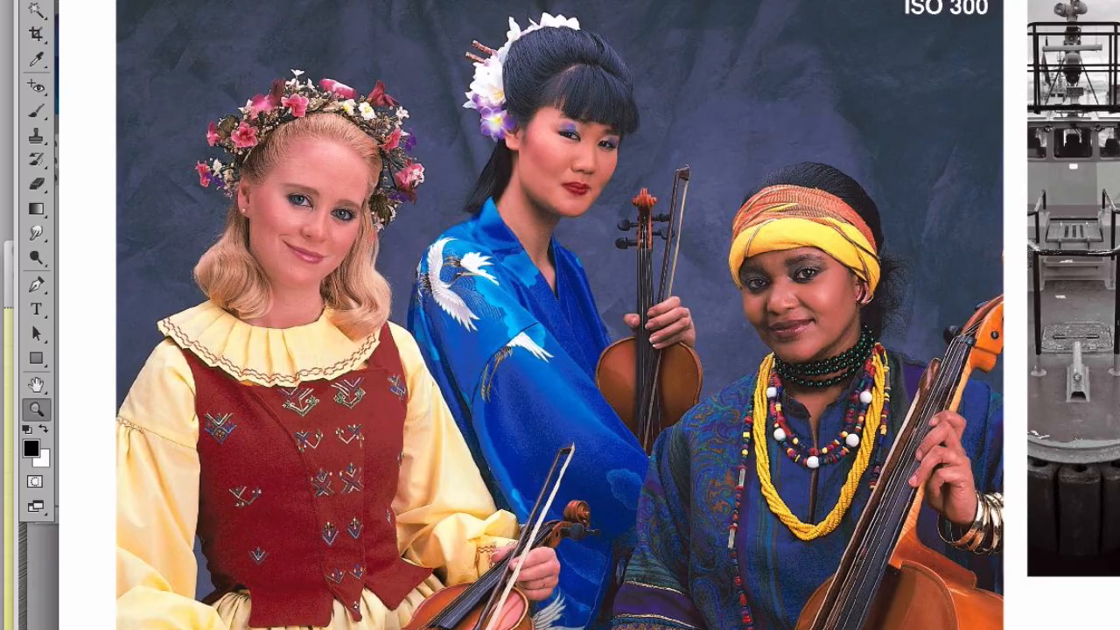
Step: Switch to Curve3, add another verification run and load the P2P_4800_legacy measurement file
{"action": "left_click", "coordinate": [312, 627]}
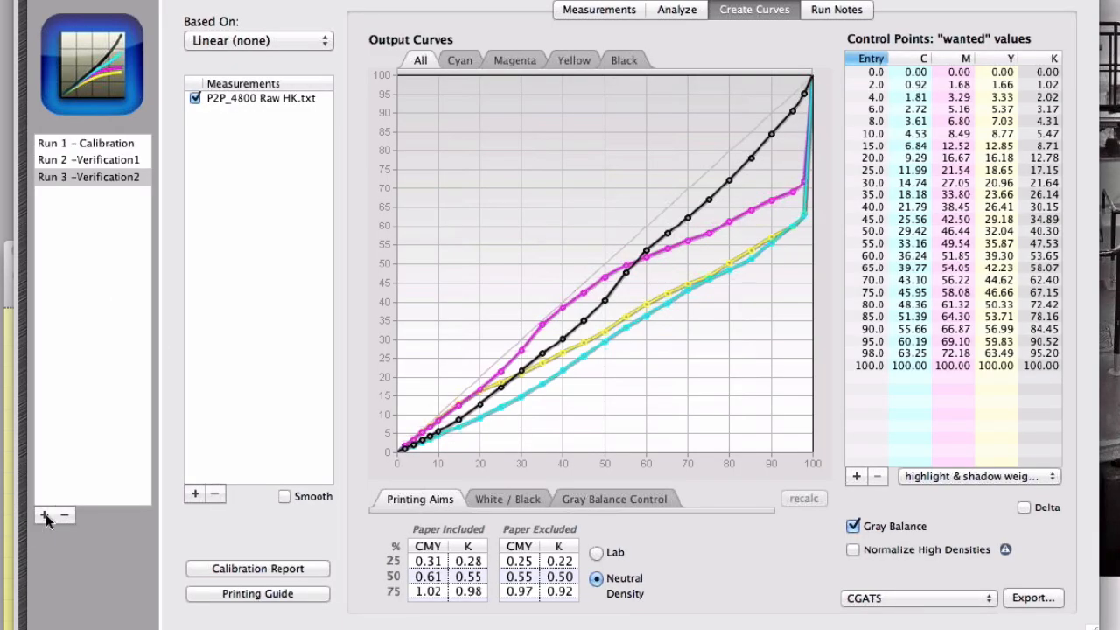
{"action": "left_click", "coordinate": [45, 515]}
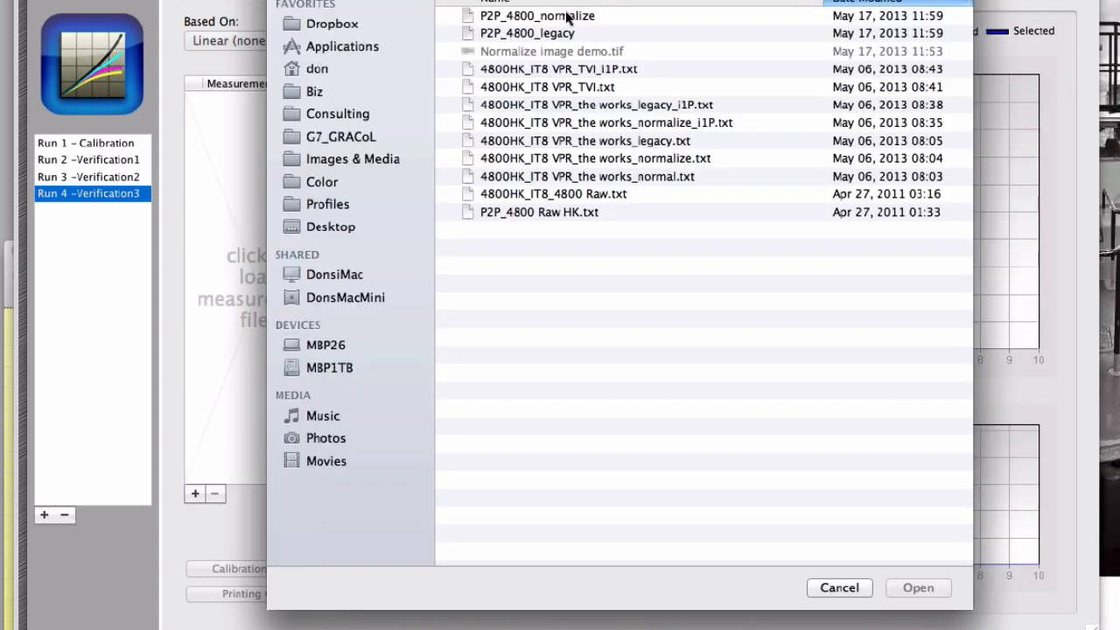
{"action": "left_click", "coordinate": [532, 35]}
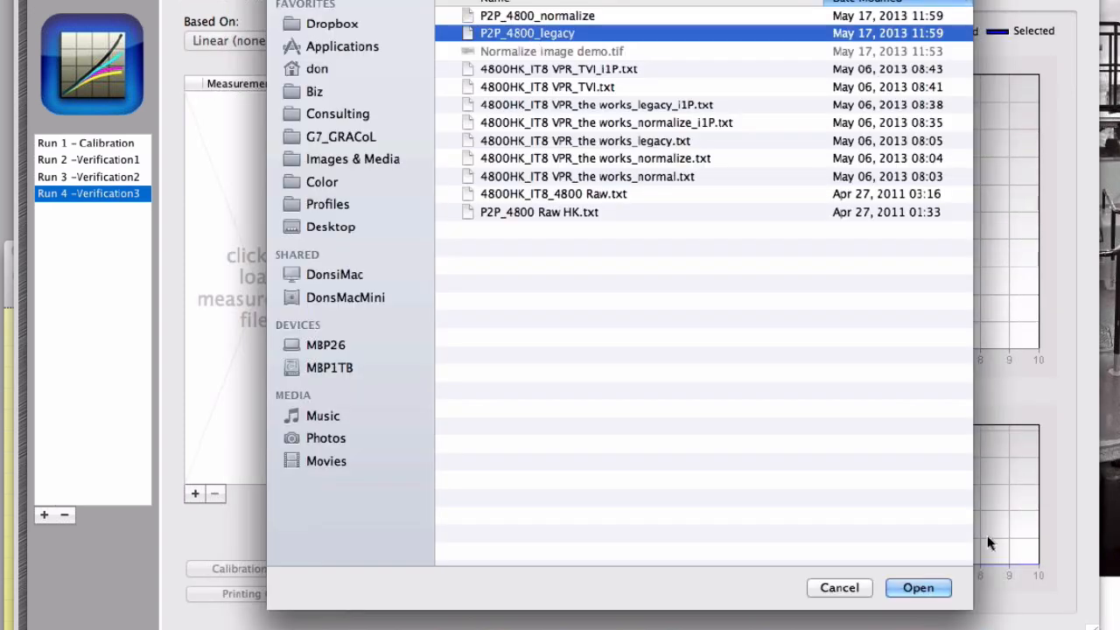
{"action": "left_click", "coordinate": [919, 587]}
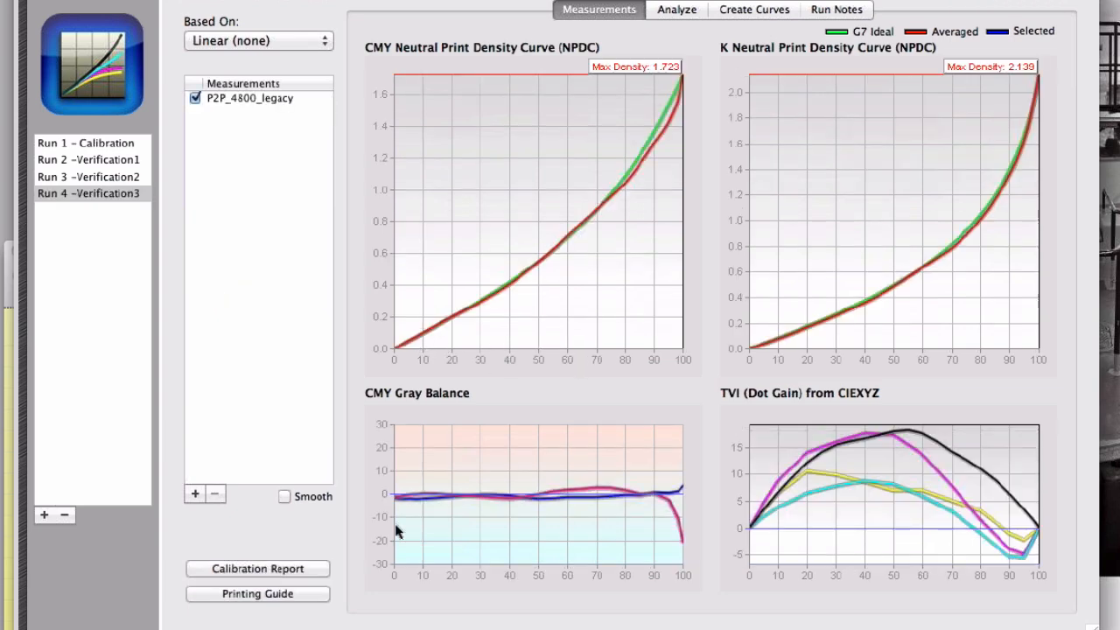
Step: Compare the density, gray balance and TVI graphs of Run 3 and Run 4, and view Run 4's output curves
{"action": "left_click", "coordinate": [85, 196]}
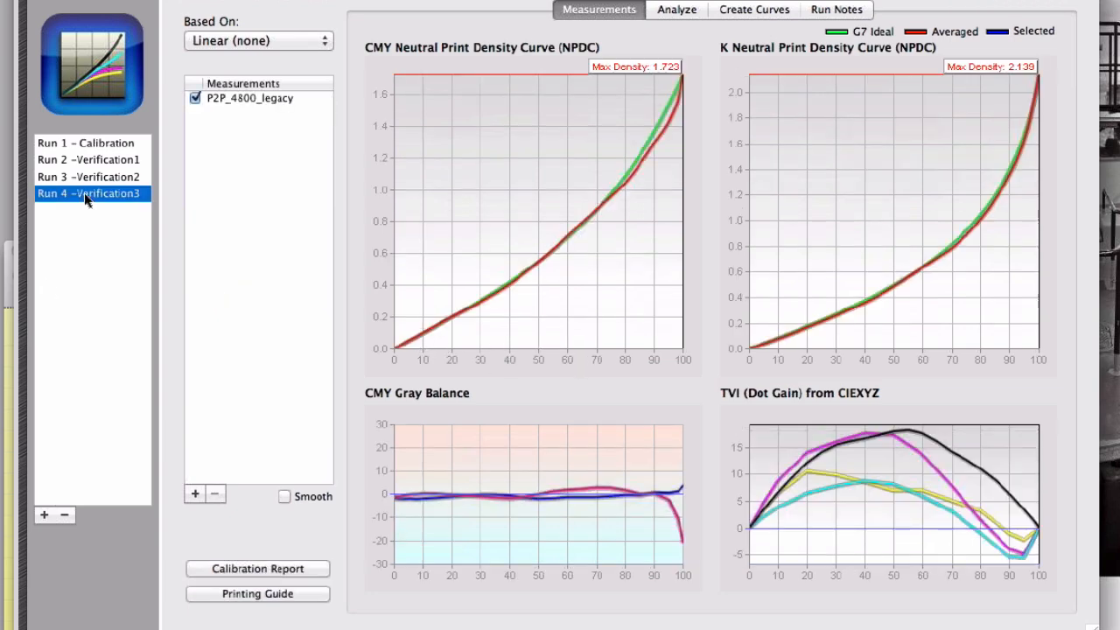
{"action": "left_click", "coordinate": [86, 180]}
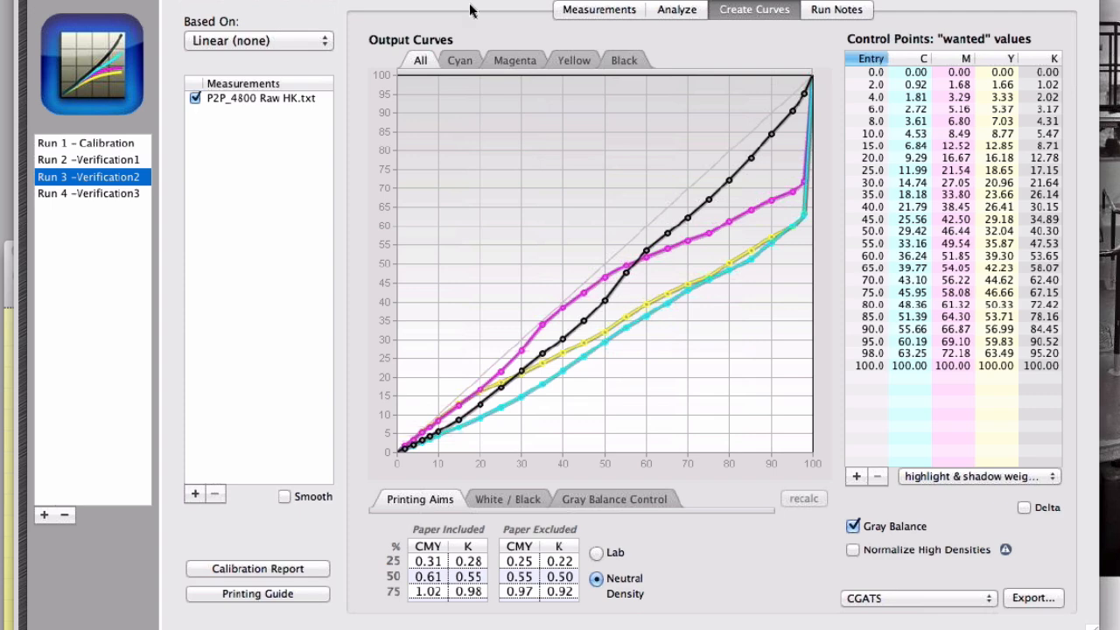
{"action": "left_click", "coordinate": [587, 14]}
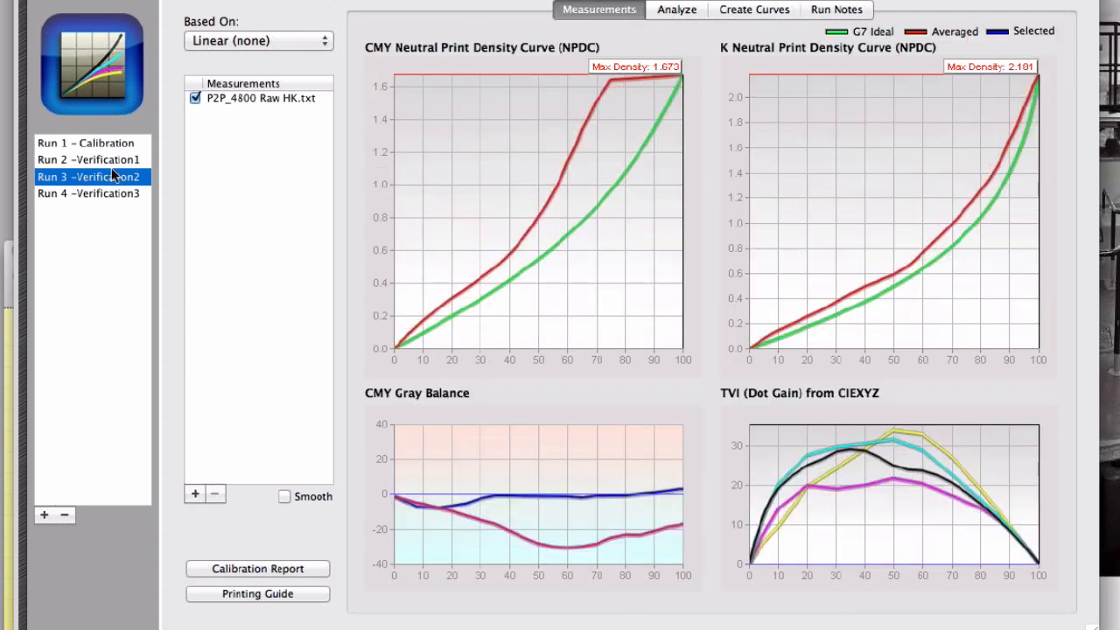
{"action": "key", "text": "Down"}
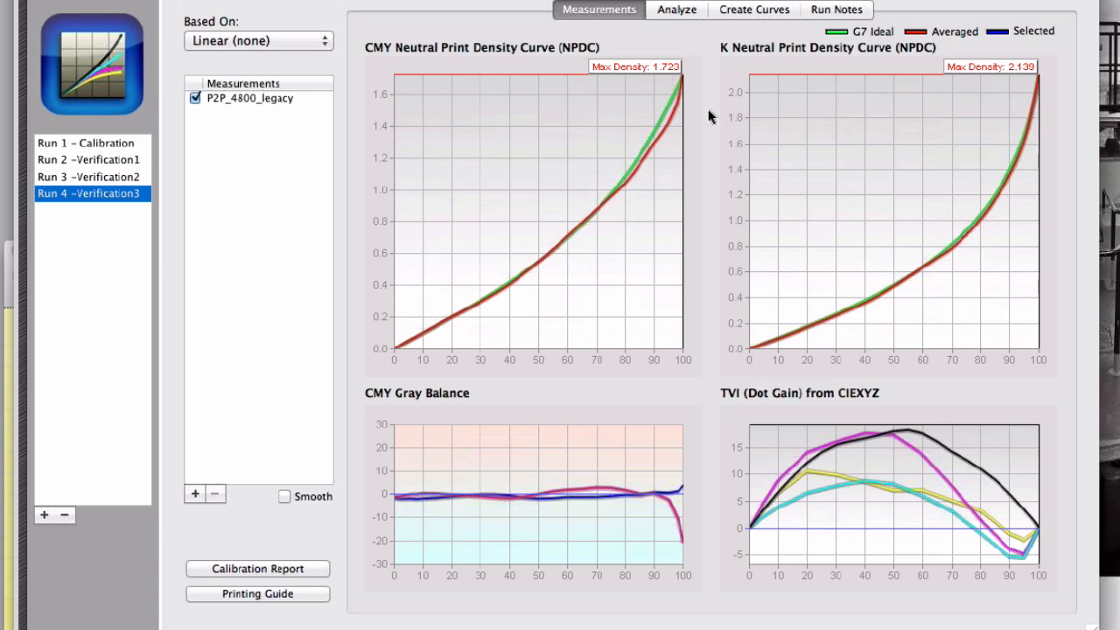
{"action": "left_click", "coordinate": [43, 179]}
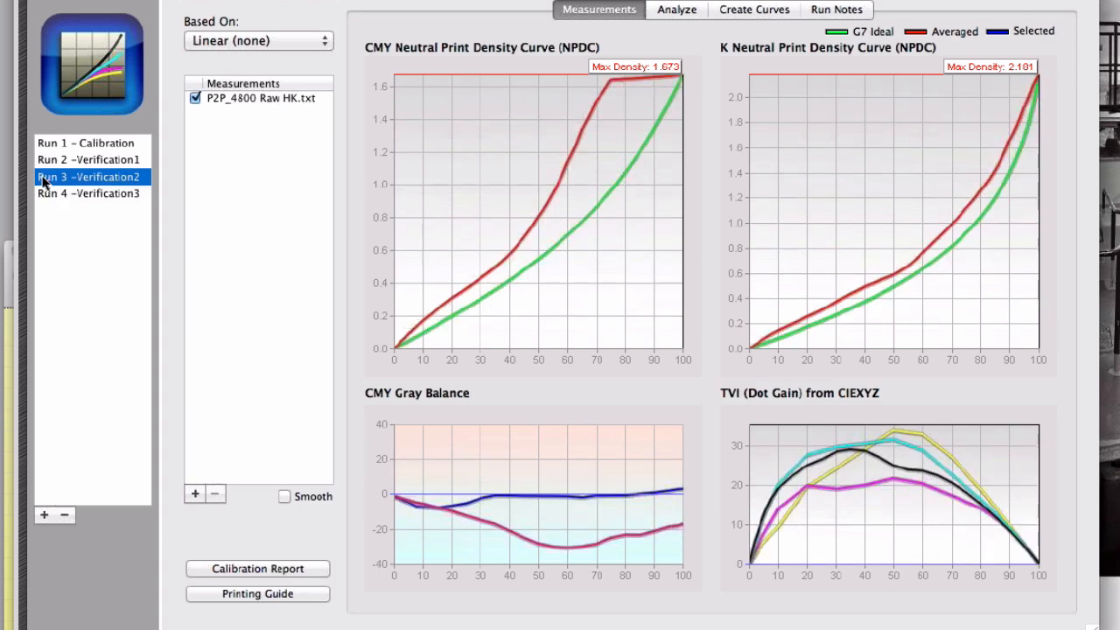
{"action": "key", "text": "Down"}
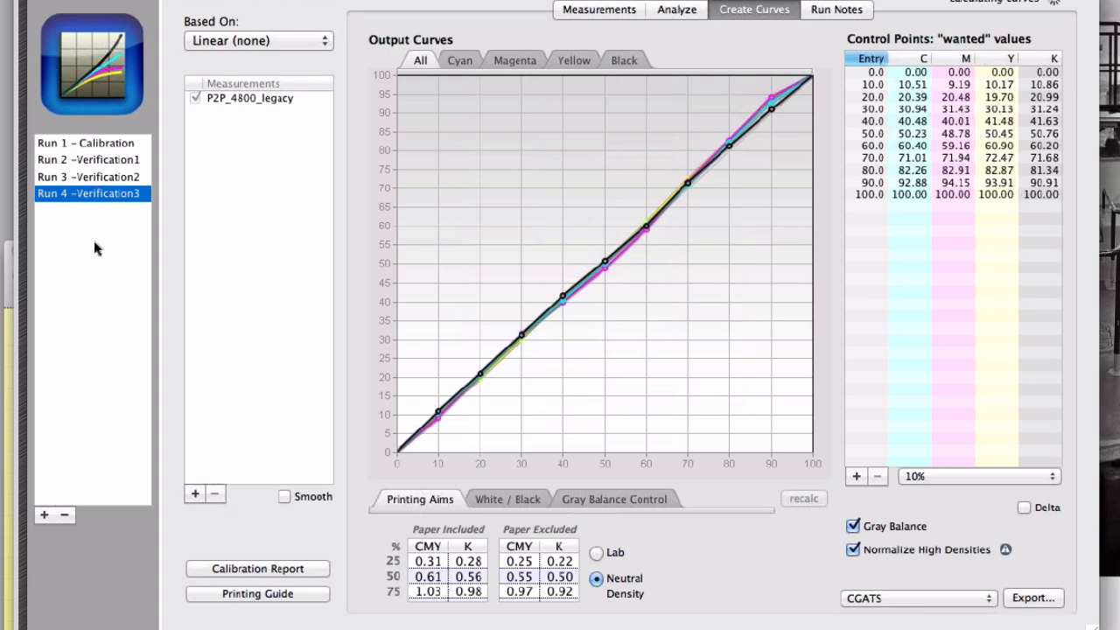
Step: Return to Run 3's output curves and enable Normalize High Densities
{"action": "left_click", "coordinate": [88, 179]}
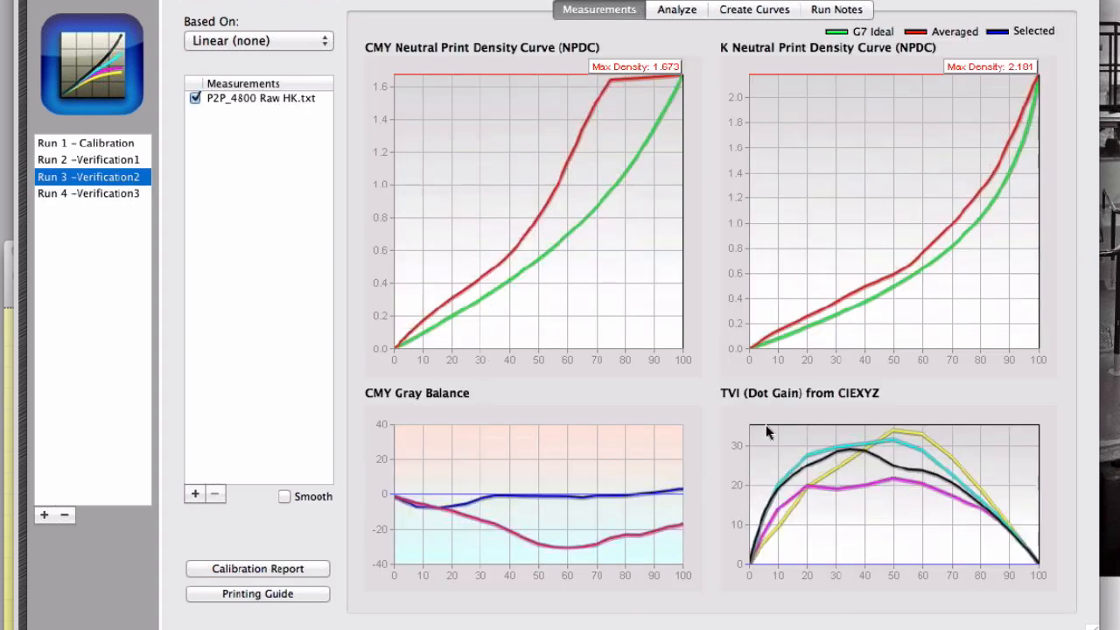
{"action": "left_click", "coordinate": [753, 12]}
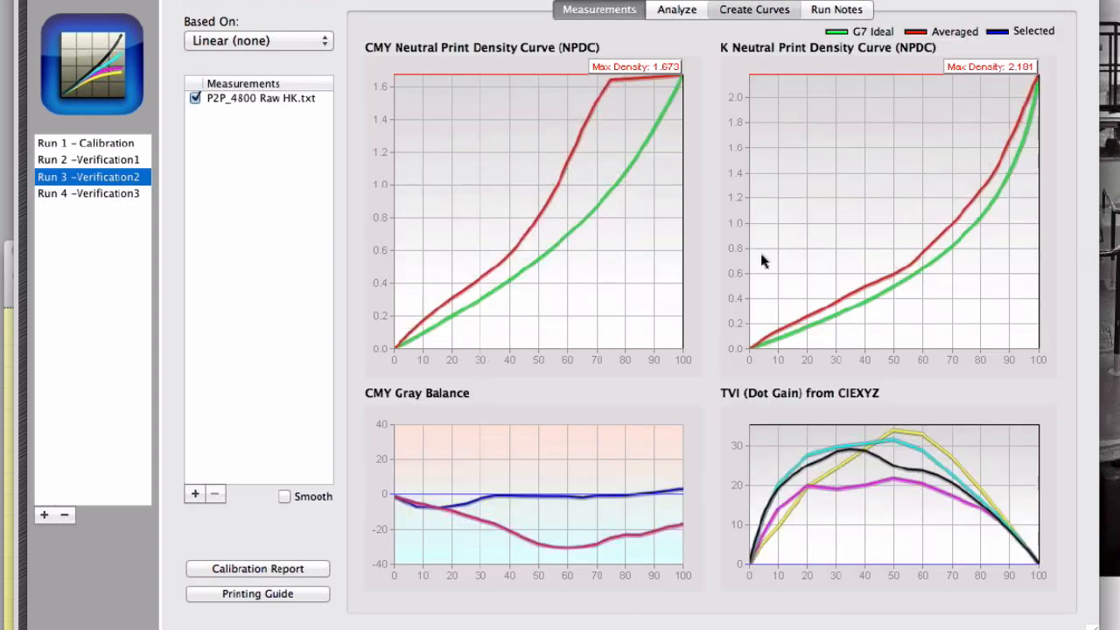
{"action": "left_click", "coordinate": [856, 550]}
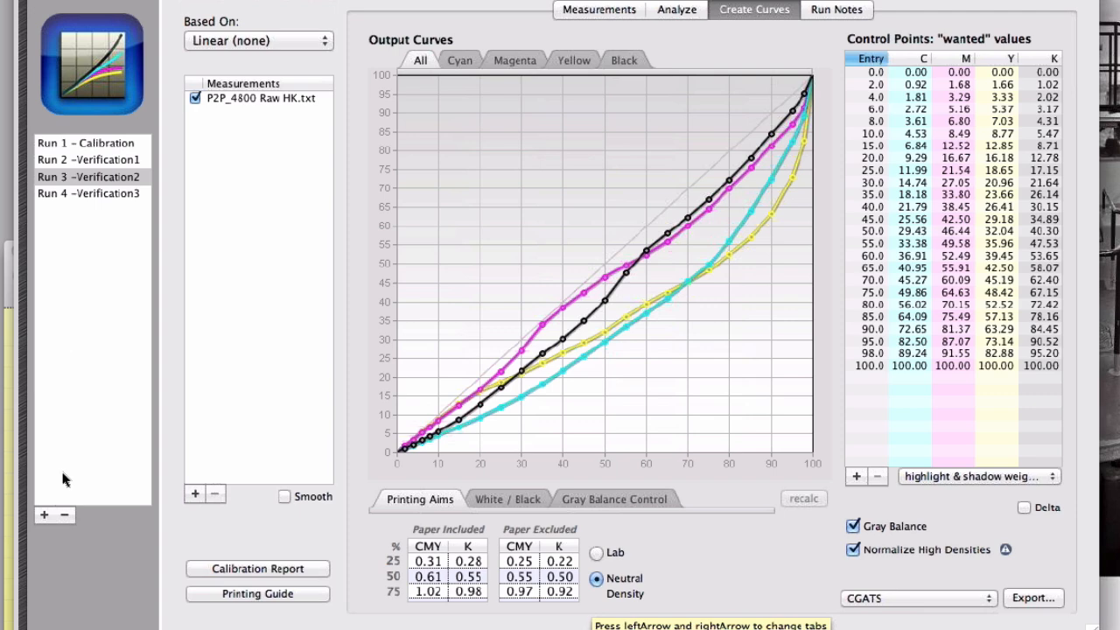
Step: Add another verification run and load the P2P_4800_normalize measurement file into it
{"action": "left_click", "coordinate": [44, 515]}
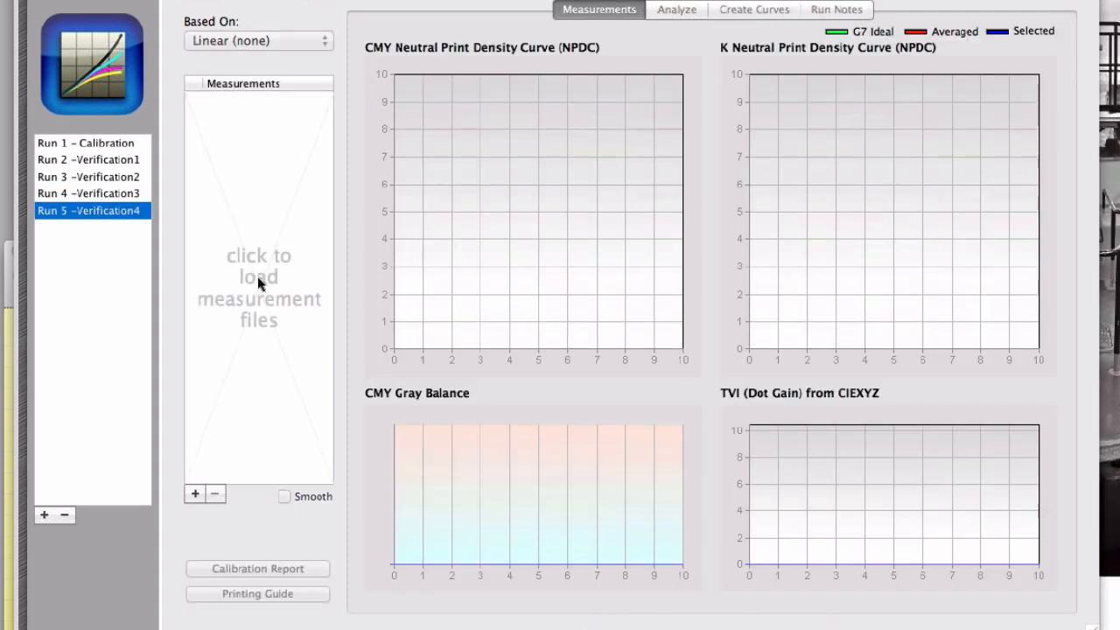
{"action": "left_click", "coordinate": [259, 282]}
{"action": "left_click", "coordinate": [560, 19]}
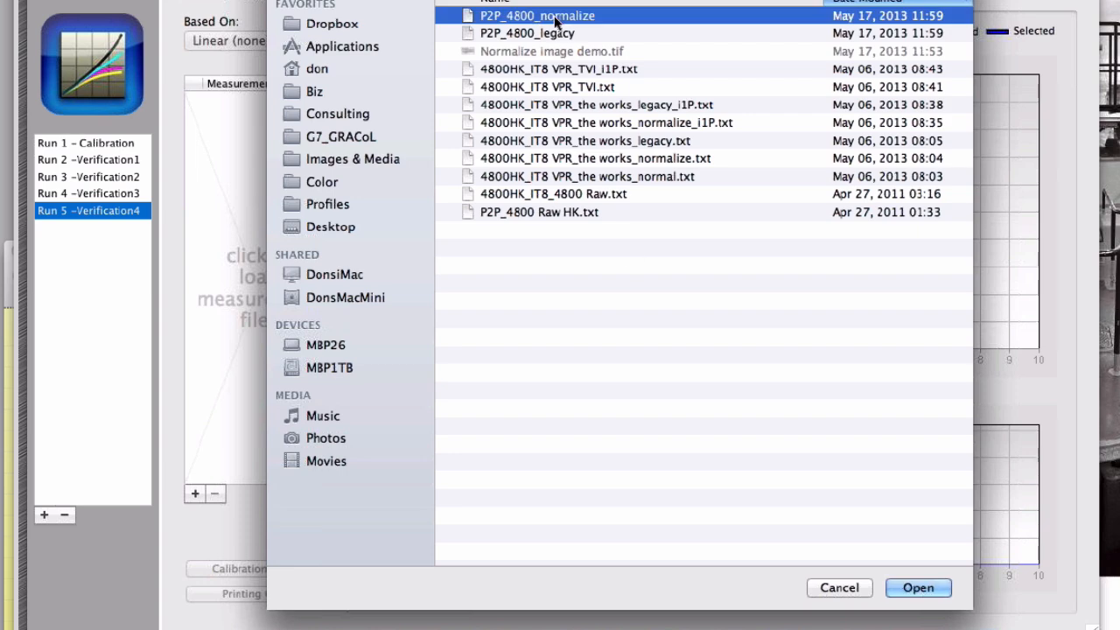
{"action": "left_click", "coordinate": [916, 587]}
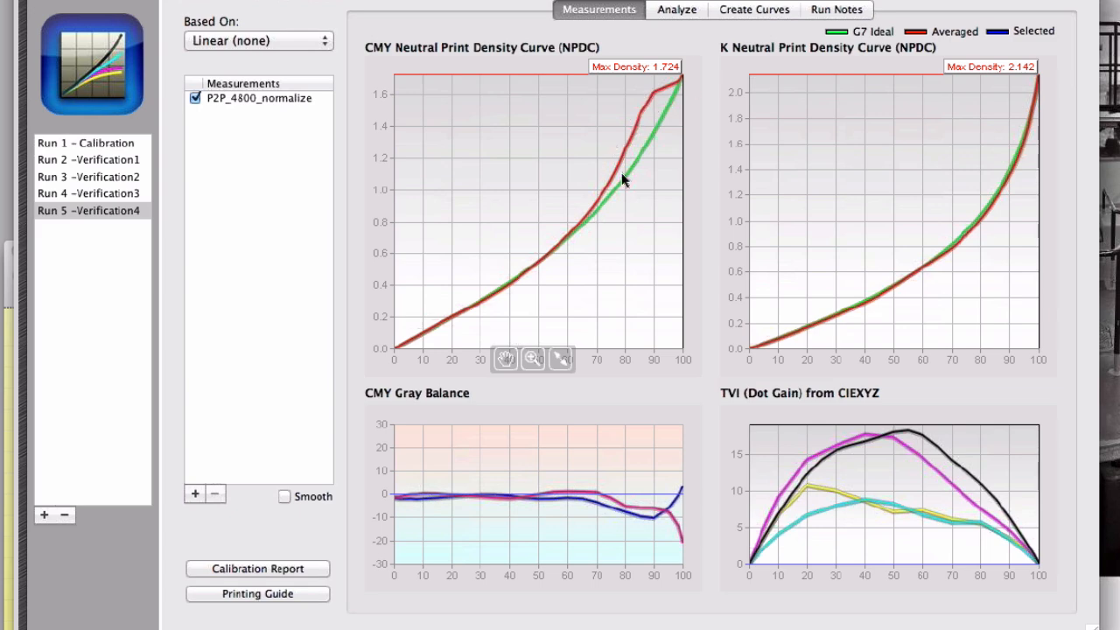
Step: Compare the density, gray balance and TVI graphs of Run 4 and Run 5
{"action": "left_click", "coordinate": [136, 213]}
{"action": "key", "text": "Up"}
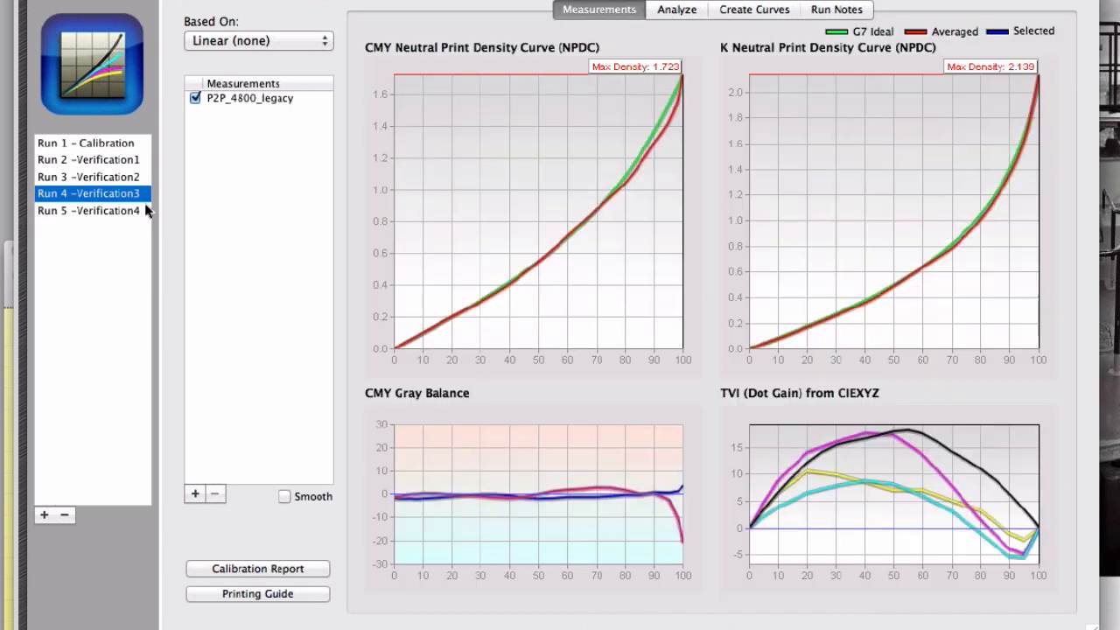
{"action": "key", "text": "Down"}
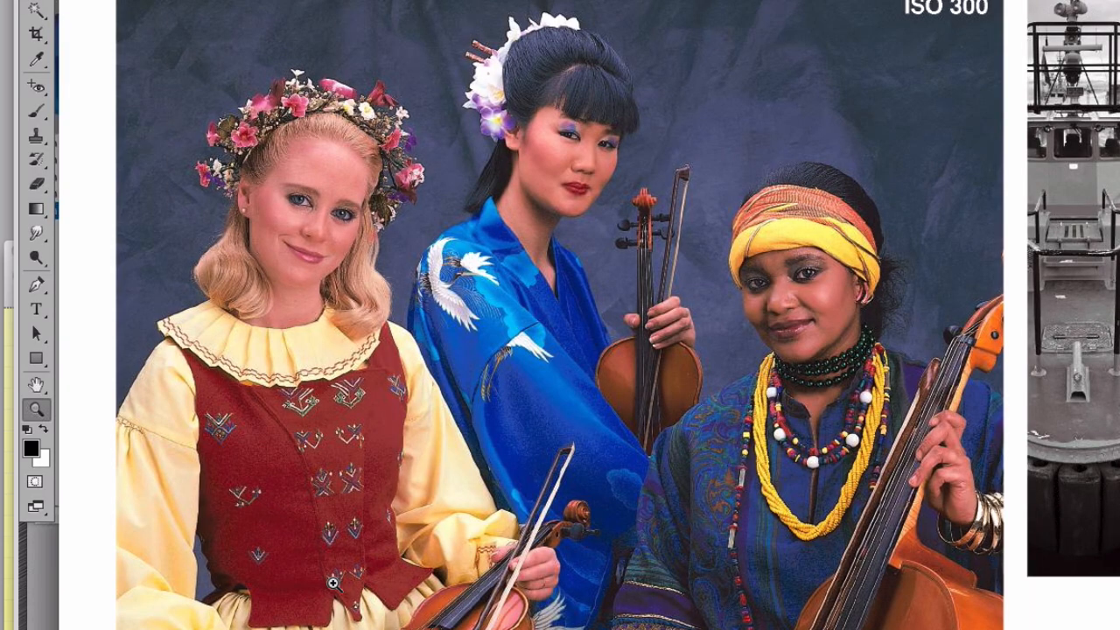
Step: Switch to Photoshop and assign the 4800HK_IT8 VPR_normalize profile to the image with the three musicians
{"action": "left_click", "coordinate": [208, 0]}
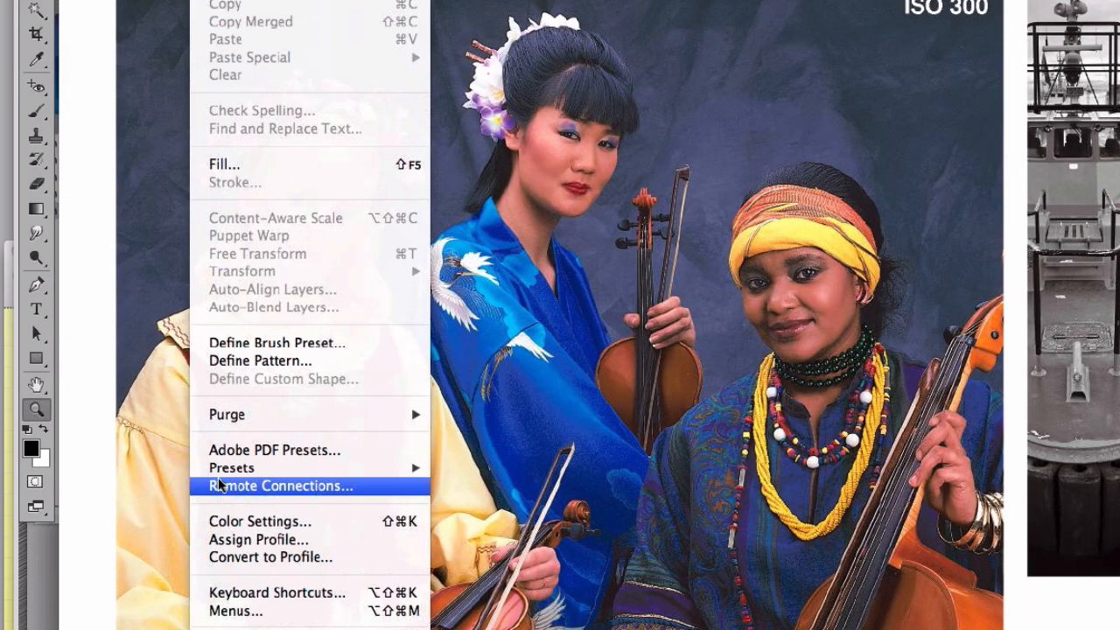
{"action": "left_click", "coordinate": [226, 542]}
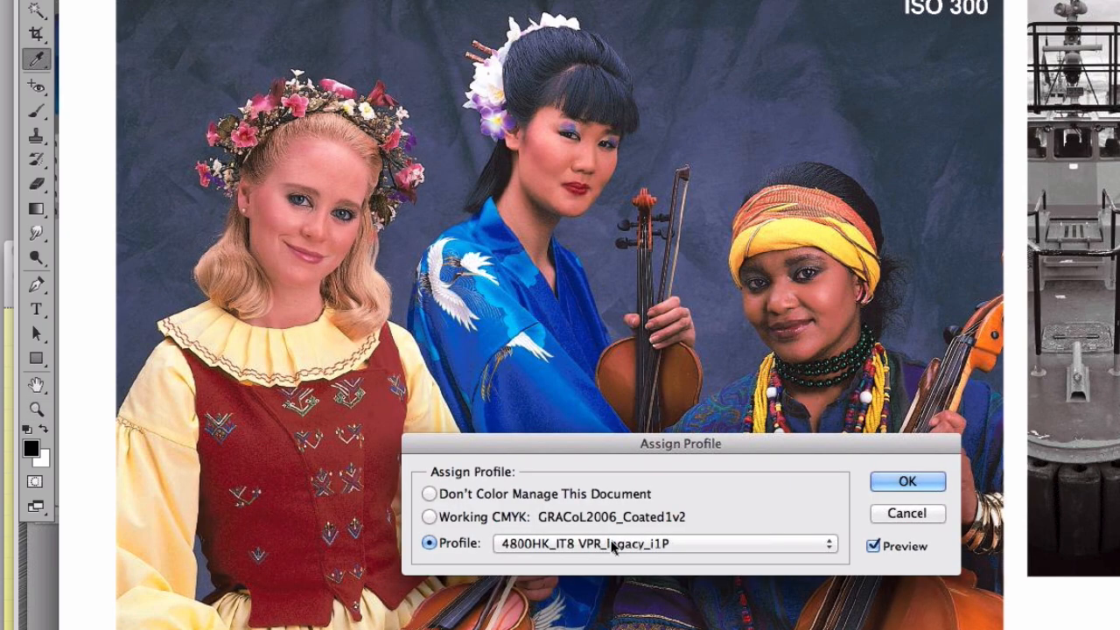
{"action": "left_click", "coordinate": [612, 547]}
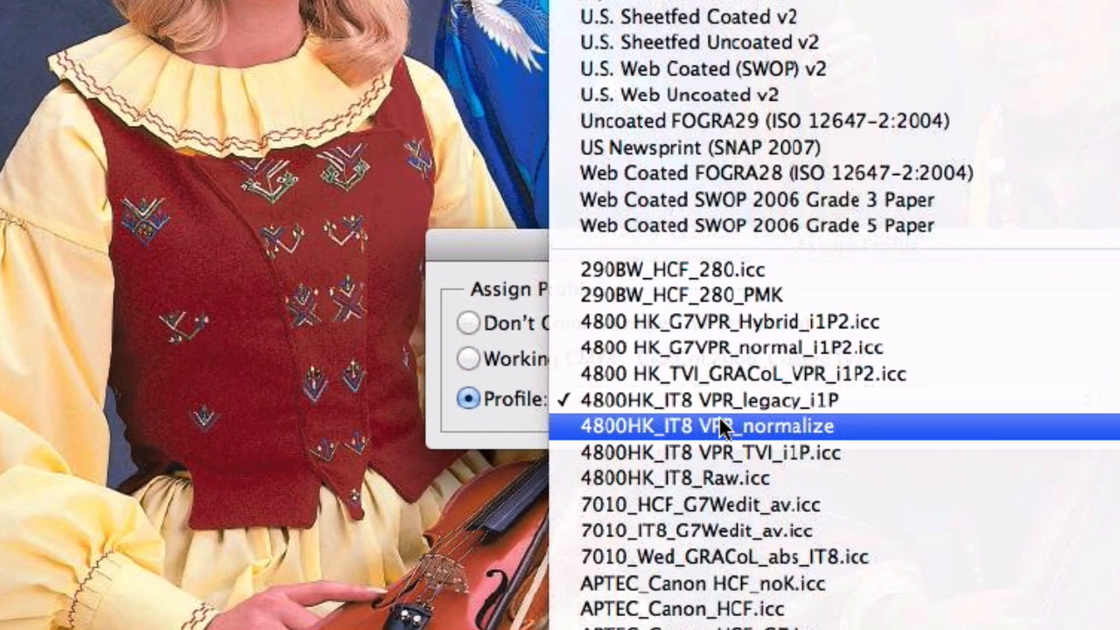
{"action": "left_click", "coordinate": [718, 425]}
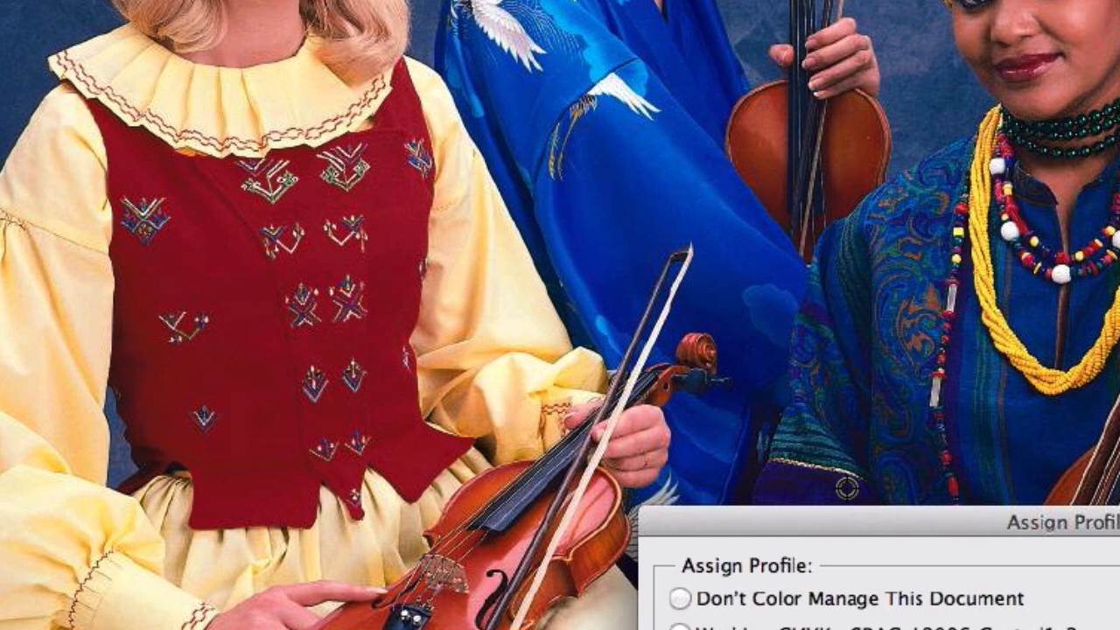
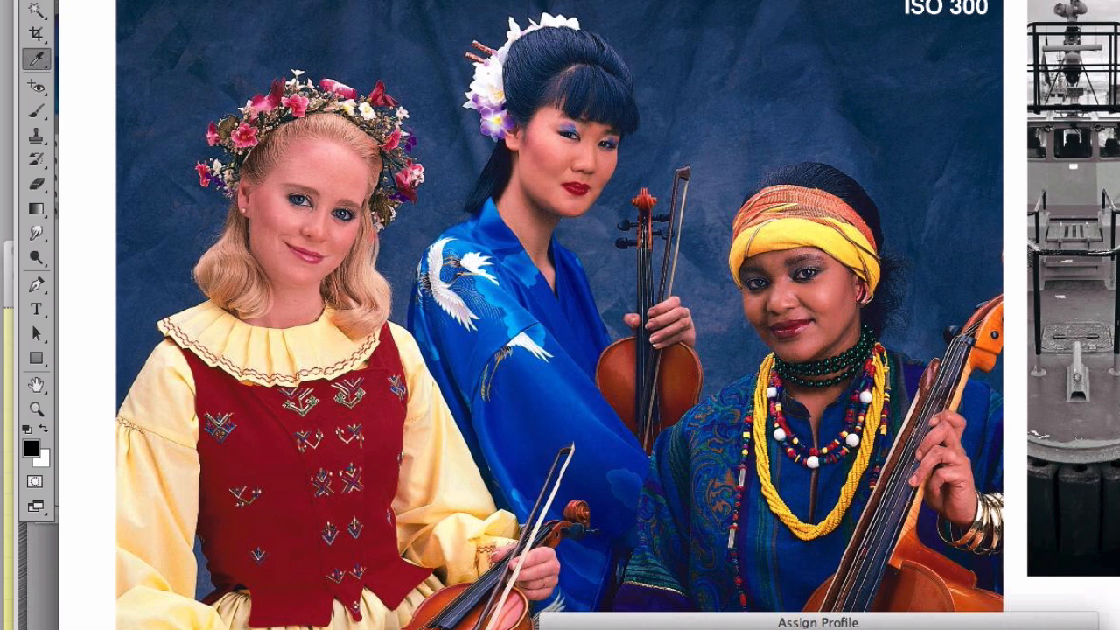
{"action": "key", "text": "z"}
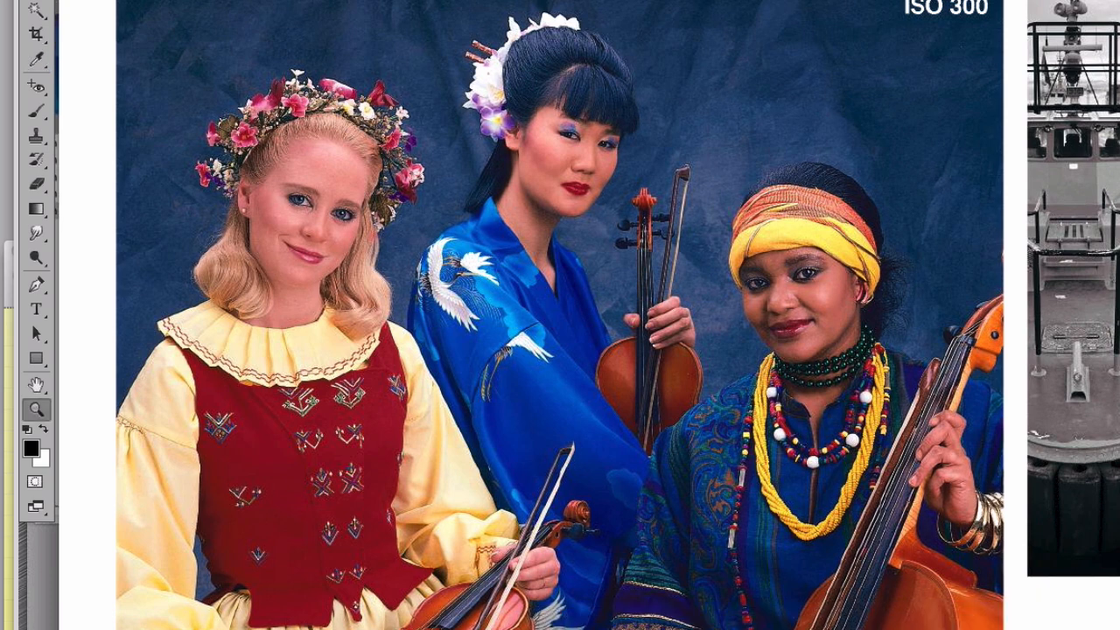
Step: Switch to Curve3, enable Normalize High Densities for Run 5's output curves and return to its measurement graphs
{"action": "key", "text": "super+Tab"}
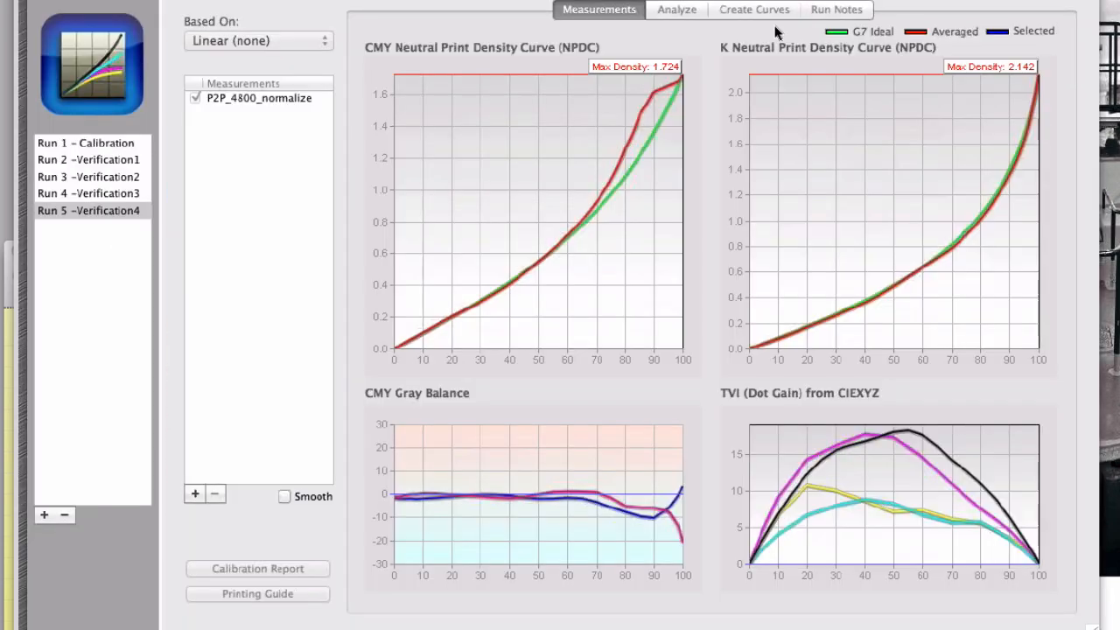
{"action": "left_click", "coordinate": [754, 9]}
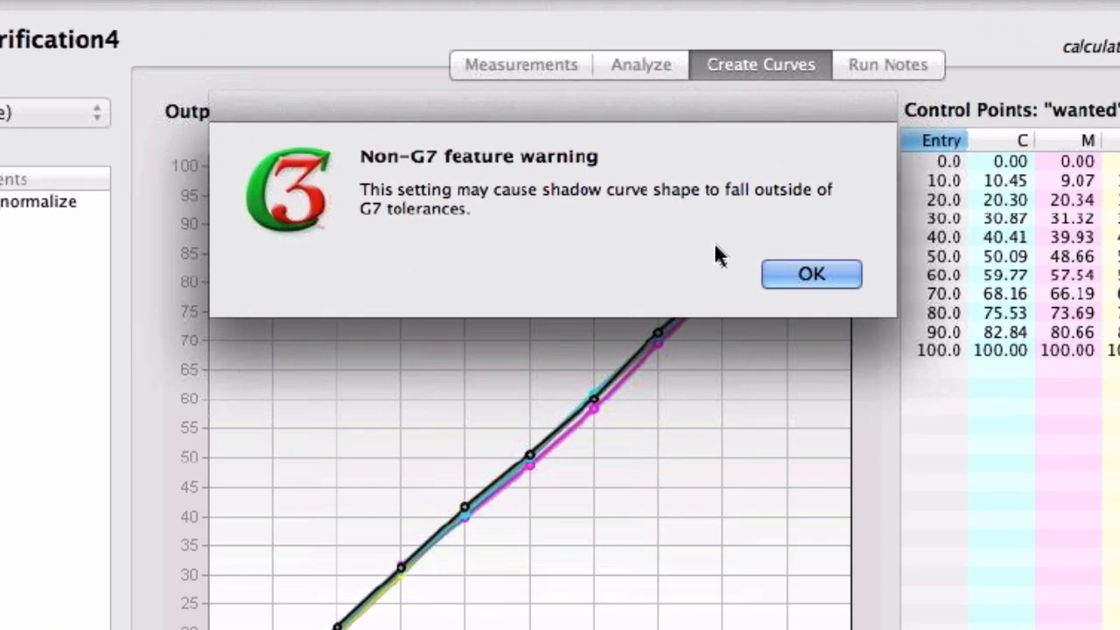
{"action": "left_click", "coordinate": [809, 273]}
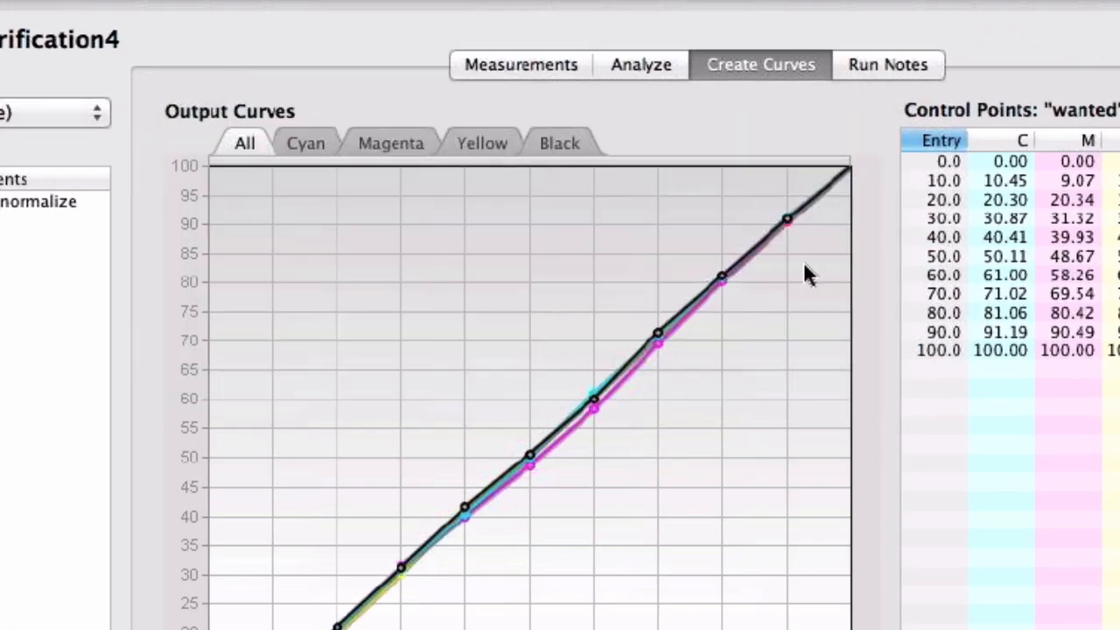
{"action": "left_click", "coordinate": [503, 69]}
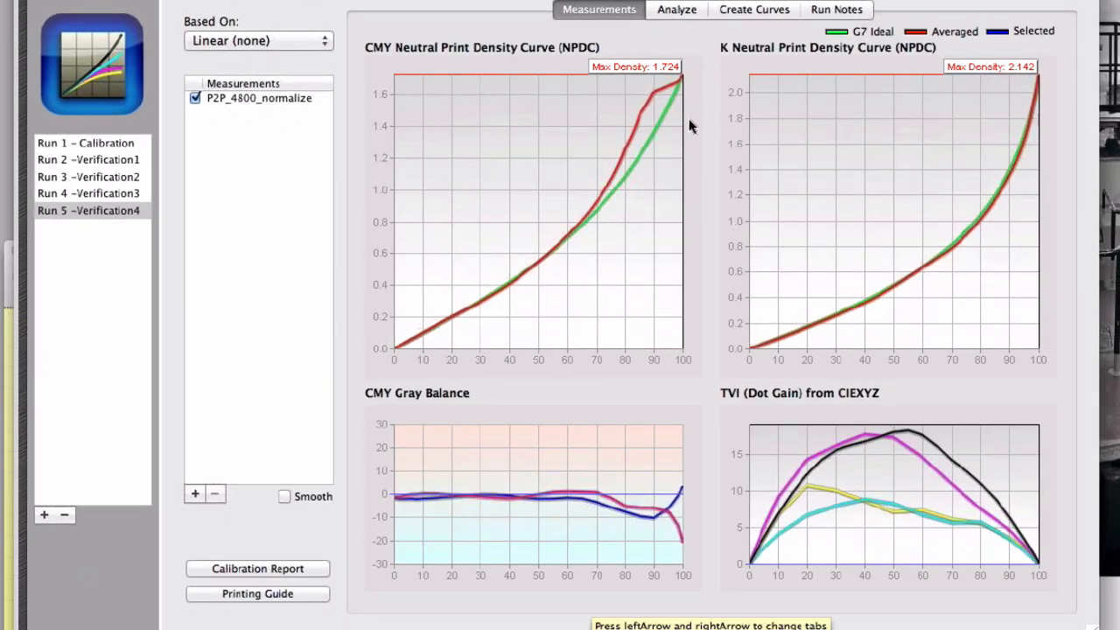
Step: Check the G7 test analysis of Run 3 and Run 5, and reopen Run 5's output curves
{"action": "left_click", "coordinate": [114, 178]}
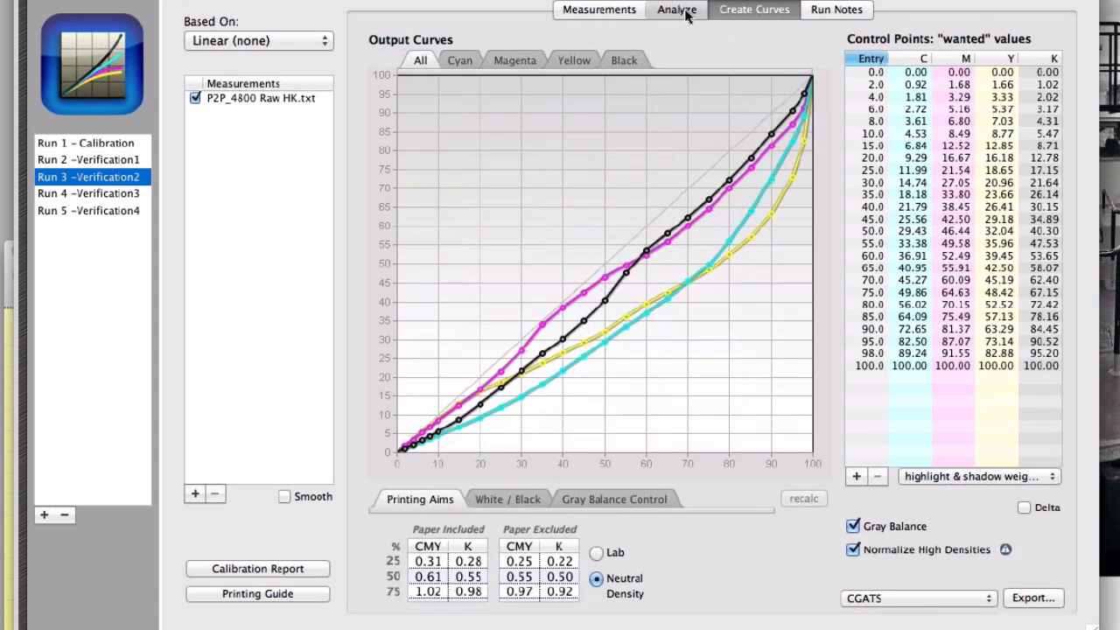
{"action": "left_click", "coordinate": [686, 13]}
{"action": "left_click", "coordinate": [458, 58]}
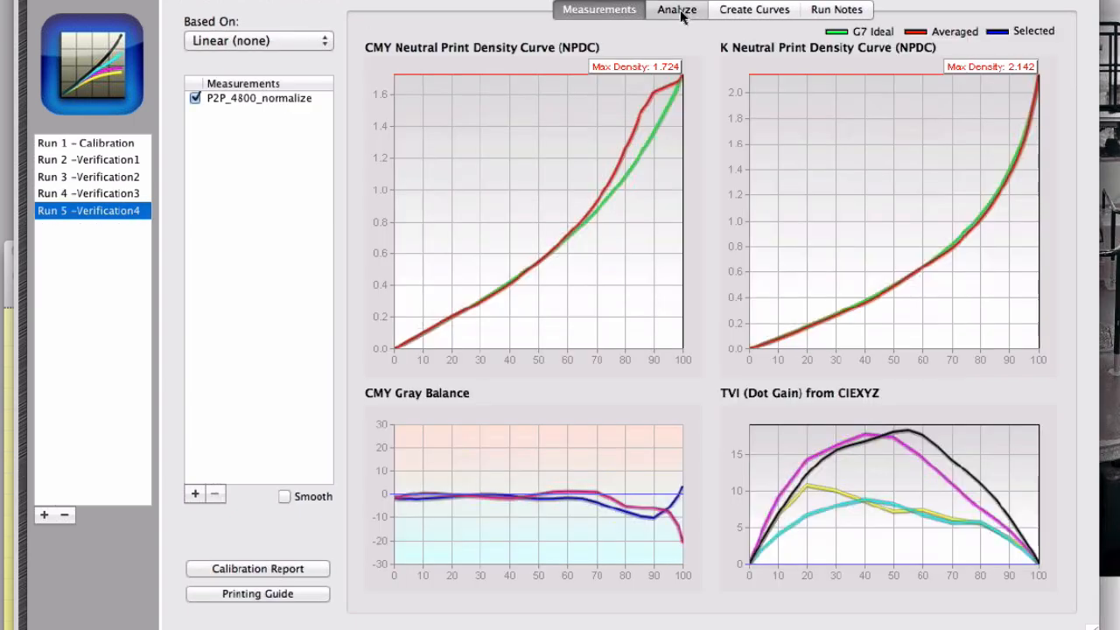
{"action": "left_click", "coordinate": [681, 15]}
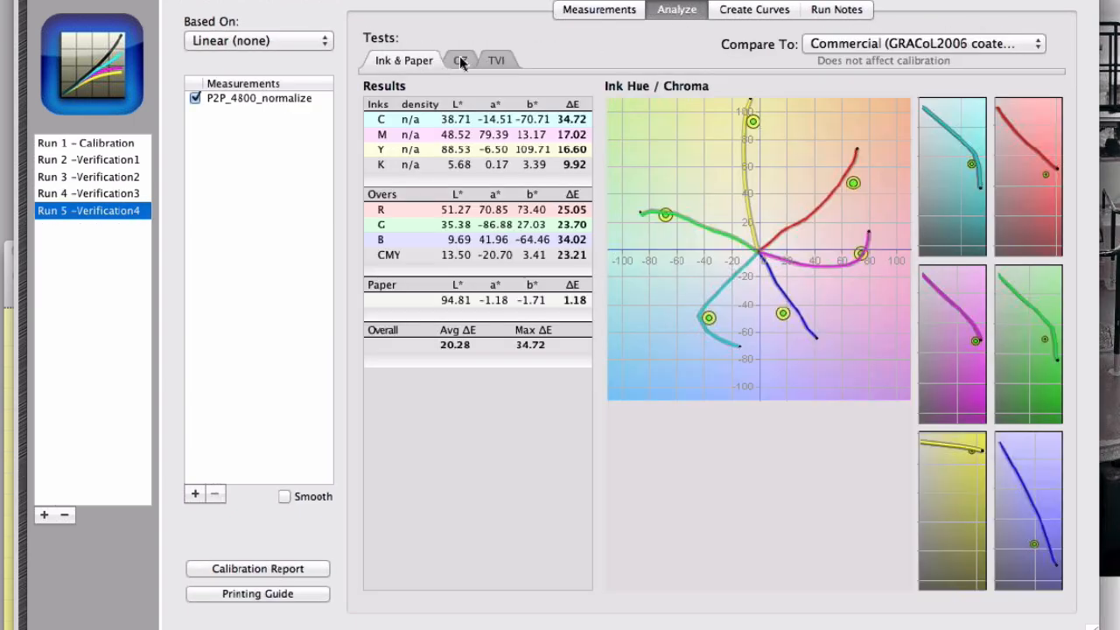
{"action": "left_click", "coordinate": [460, 60]}
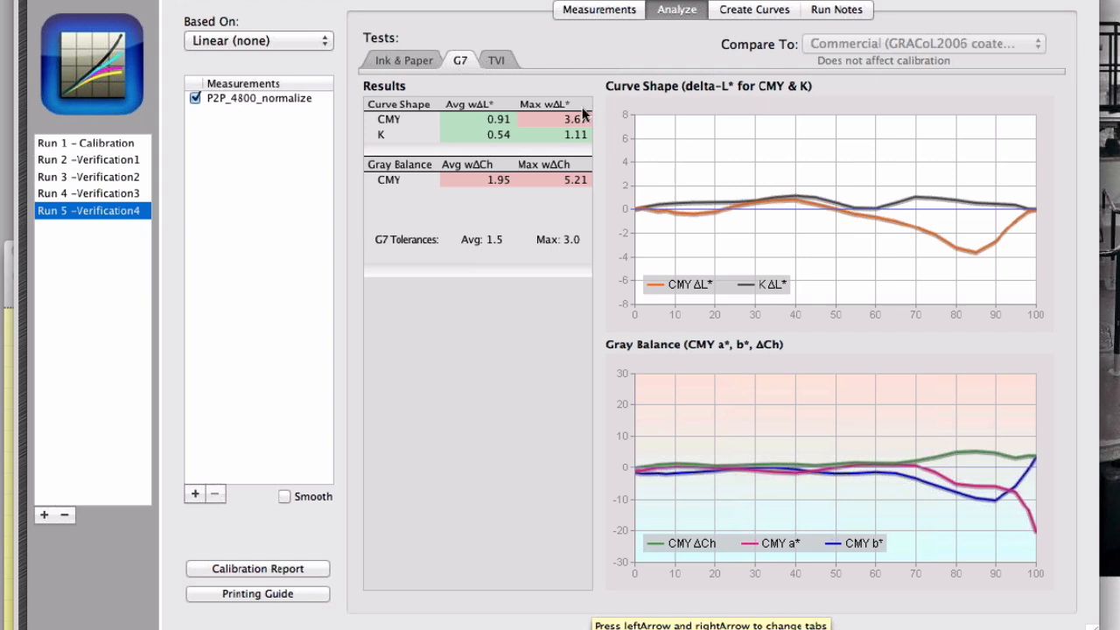
{"action": "left_click", "coordinate": [745, 14]}
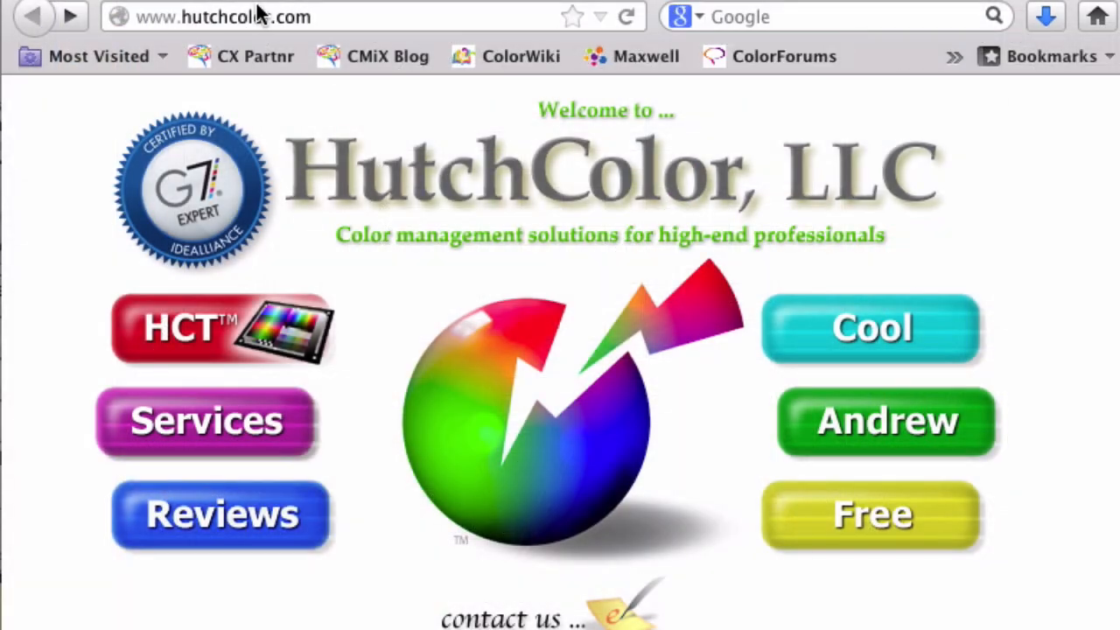
Step: On the HutchColor website, browse the free test targets and images down to GrayBoat.jpg, and return to the musicians image in Photoshop
{"action": "left_click", "coordinate": [842, 518]}
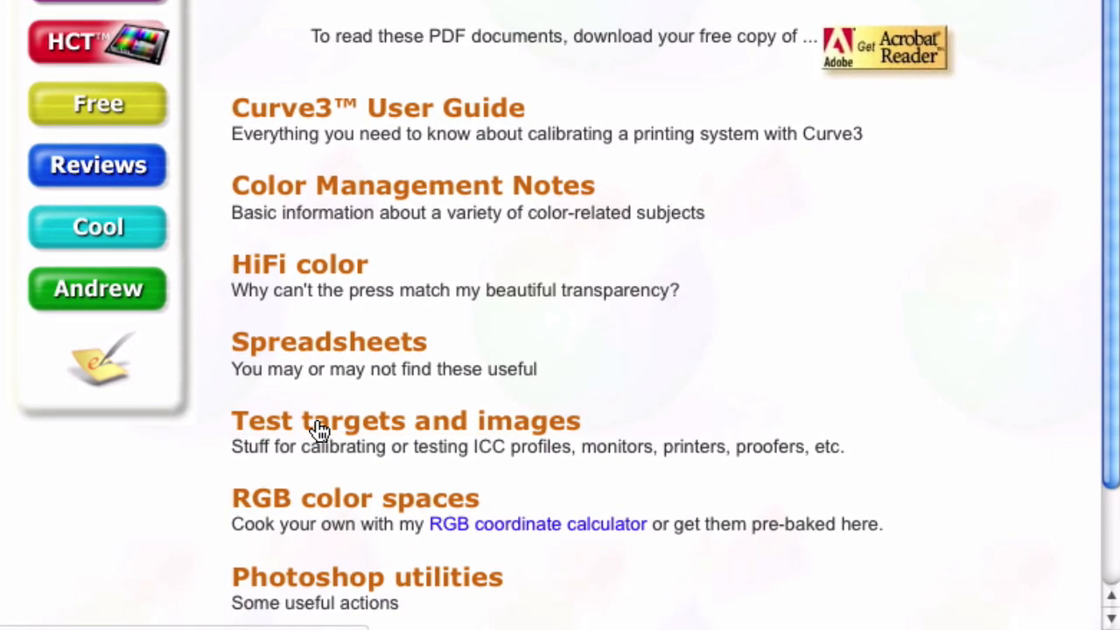
{"action": "left_click", "coordinate": [318, 427]}
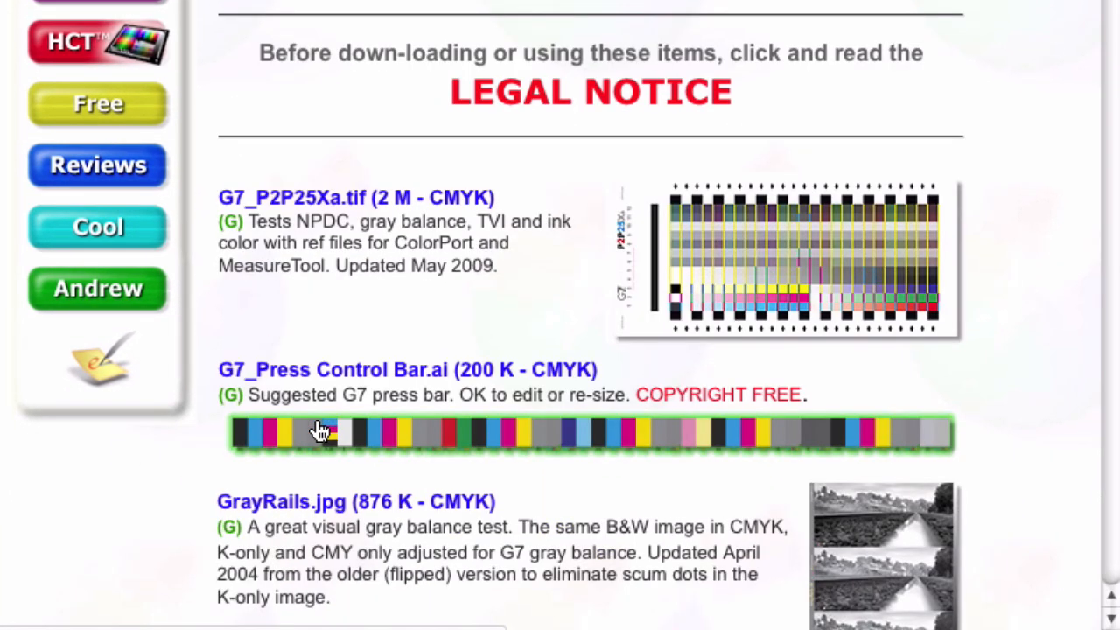
{"action": "scroll", "coordinate": [494, 430], "scroll_direction": "down", "scroll_amount": 5}
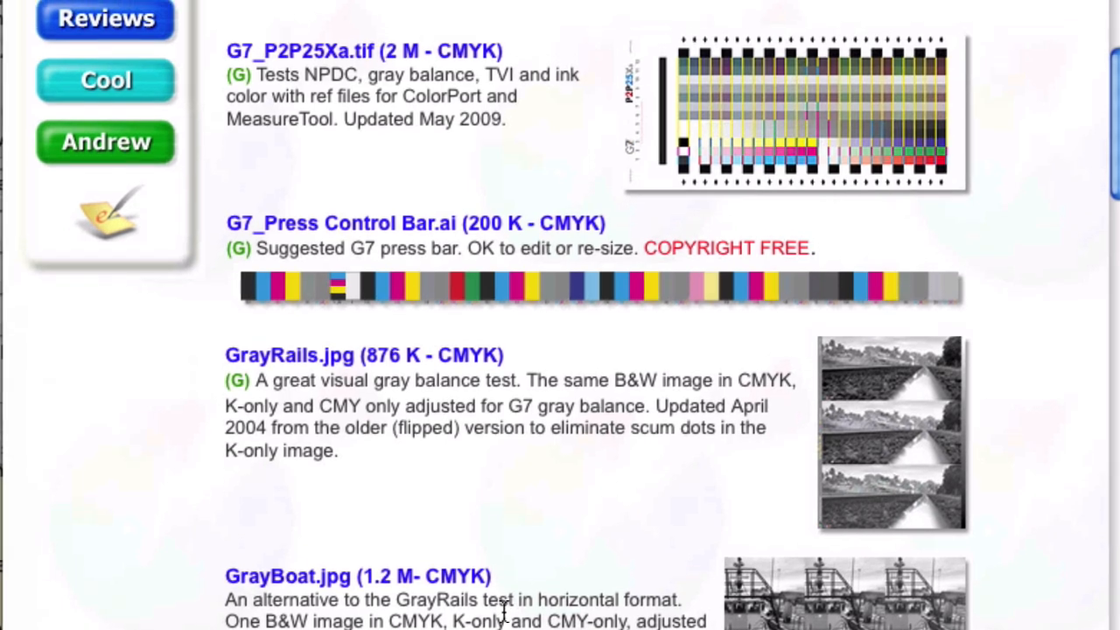
{"action": "scroll", "coordinate": [505, 612], "scroll_direction": "down", "scroll_amount": 5}
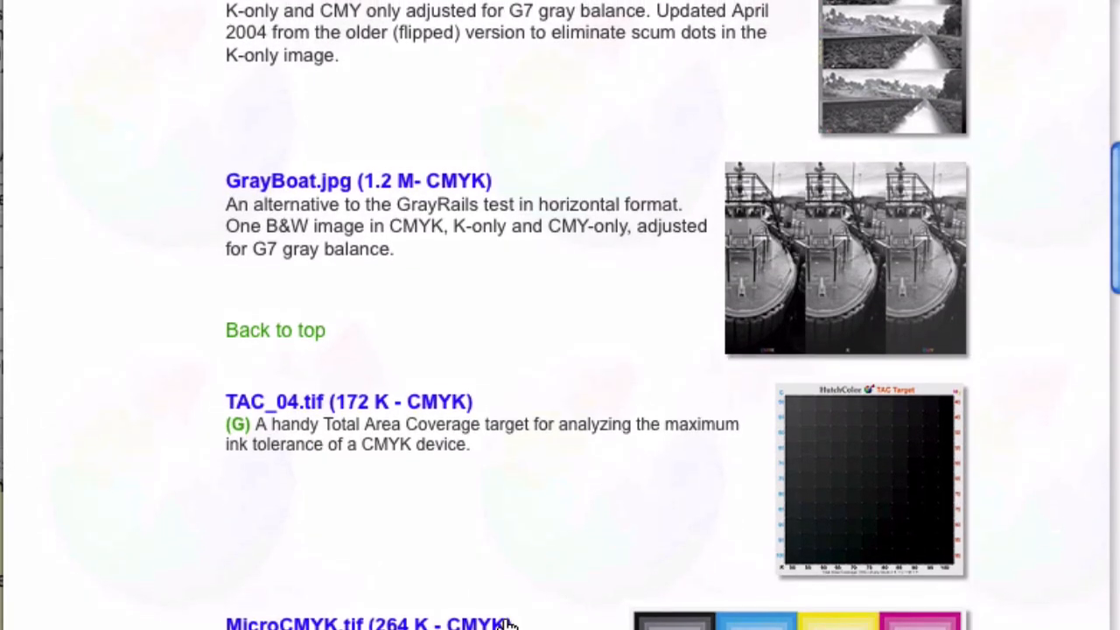
{"action": "scroll", "coordinate": [507, 623], "scroll_direction": "up", "scroll_amount": 1}
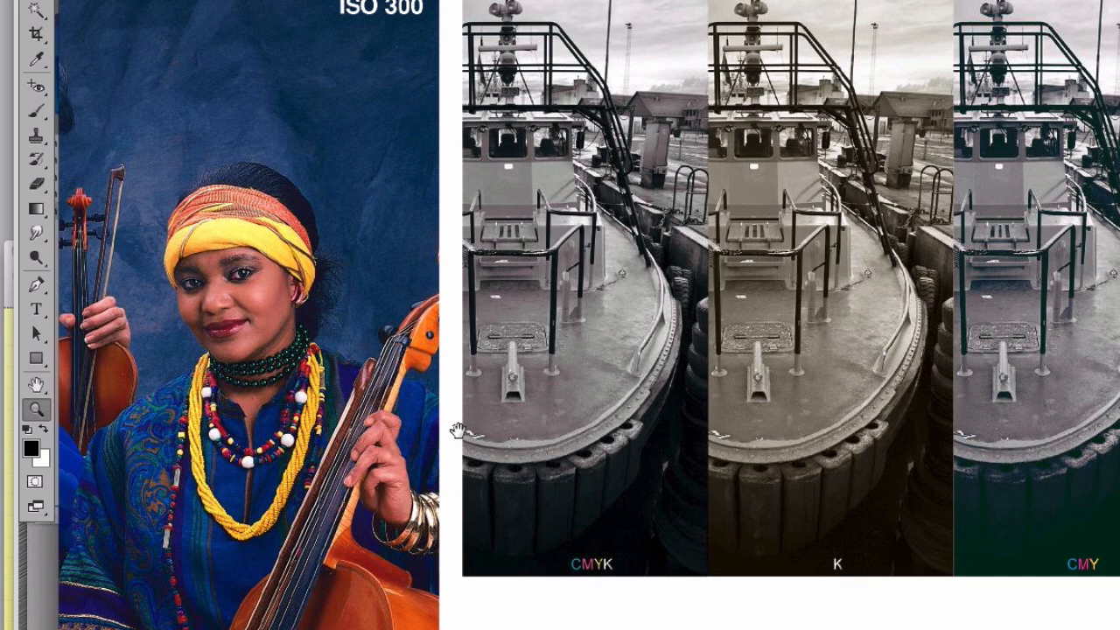
{"action": "left_click_drag", "start_coordinate": [457, 429], "coordinate": [1021, 431]}
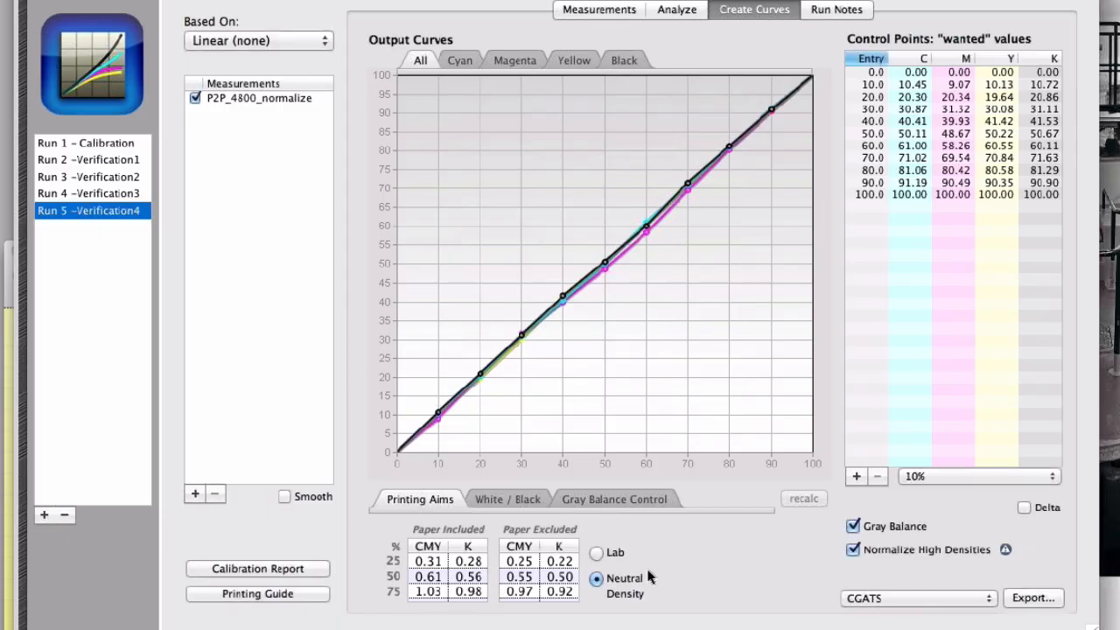
Step: In Curve3, try the As Printed black aimpoint for Run 5 and switch back to G7 Legacy
{"action": "left_click", "coordinate": [508, 499]}
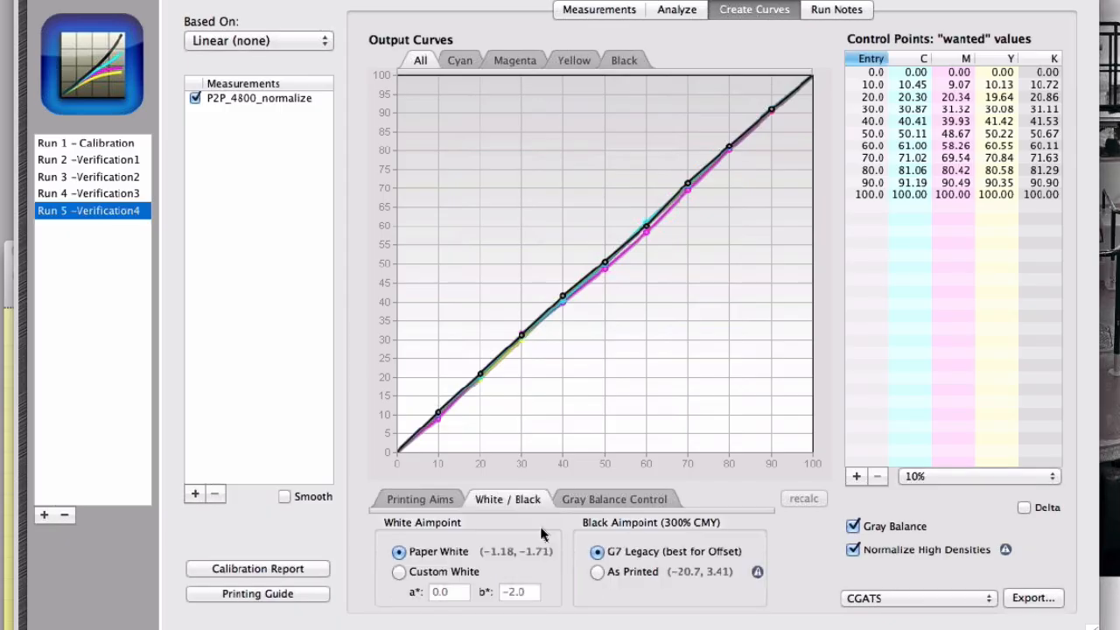
{"action": "left_click", "coordinate": [597, 571]}
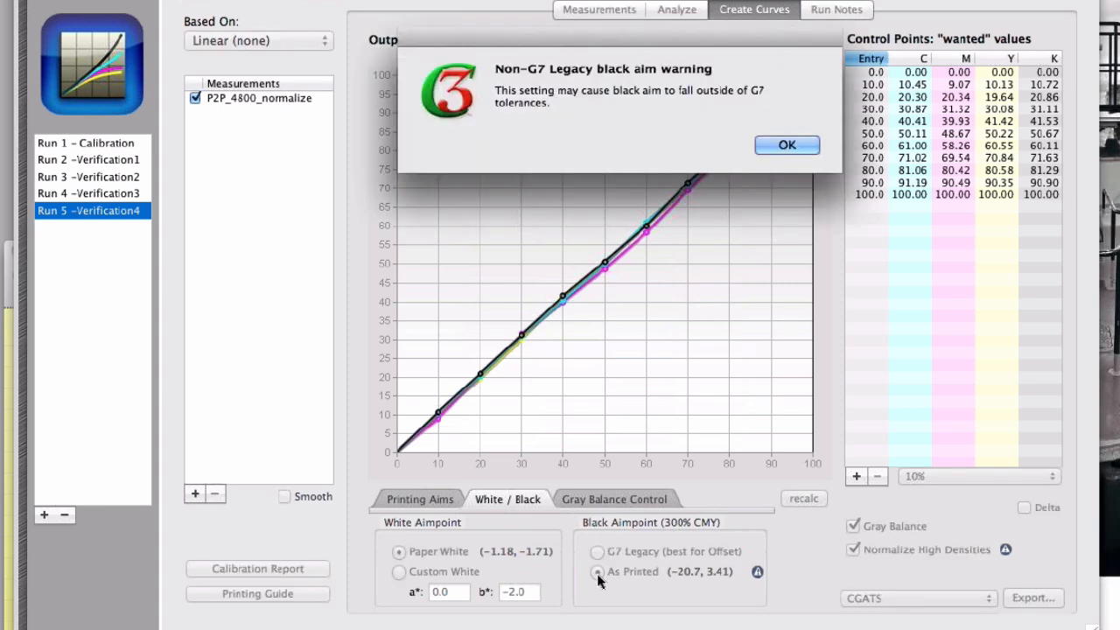
{"action": "left_click", "coordinate": [785, 147]}
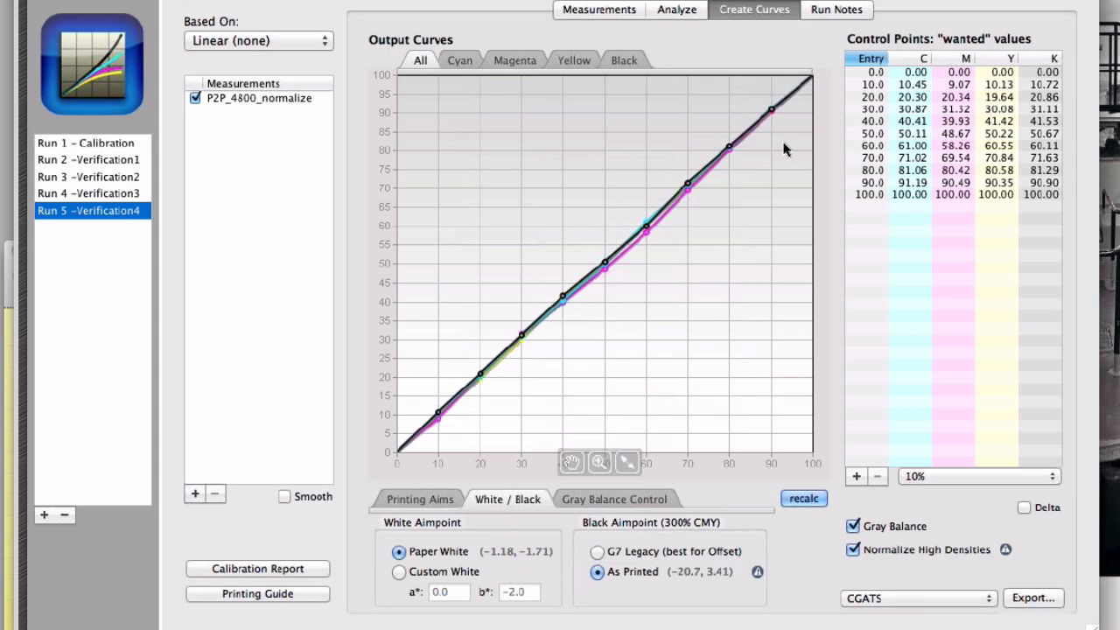
{"action": "left_click", "coordinate": [597, 554]}
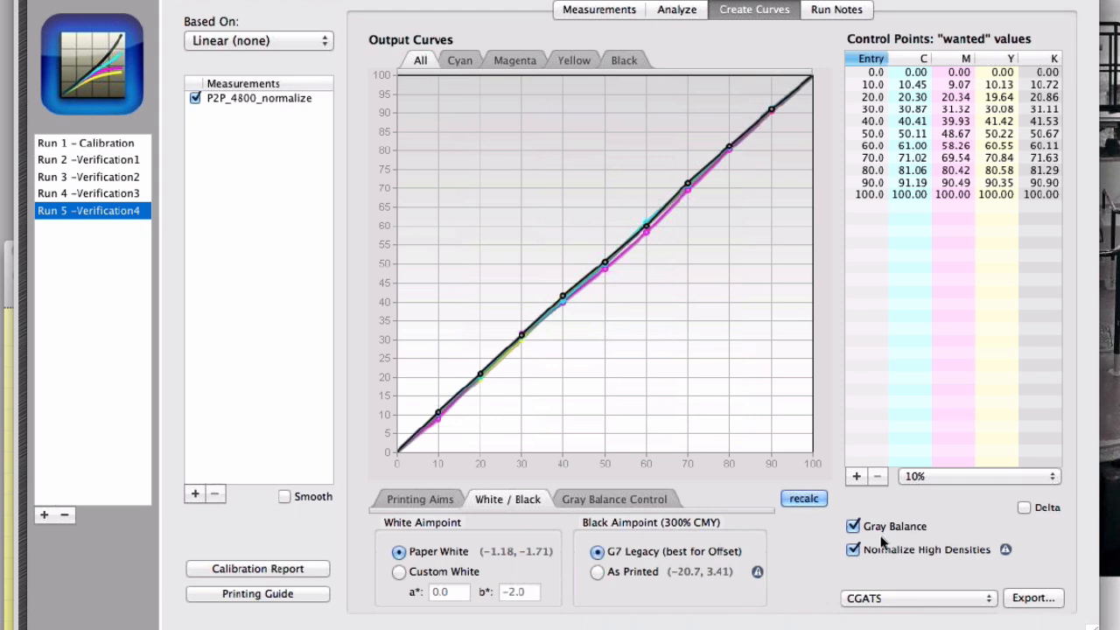
Step: Turn Normalize High Densities off and on again to compare Run 5's output curves
{"action": "left_click", "coordinate": [853, 551]}
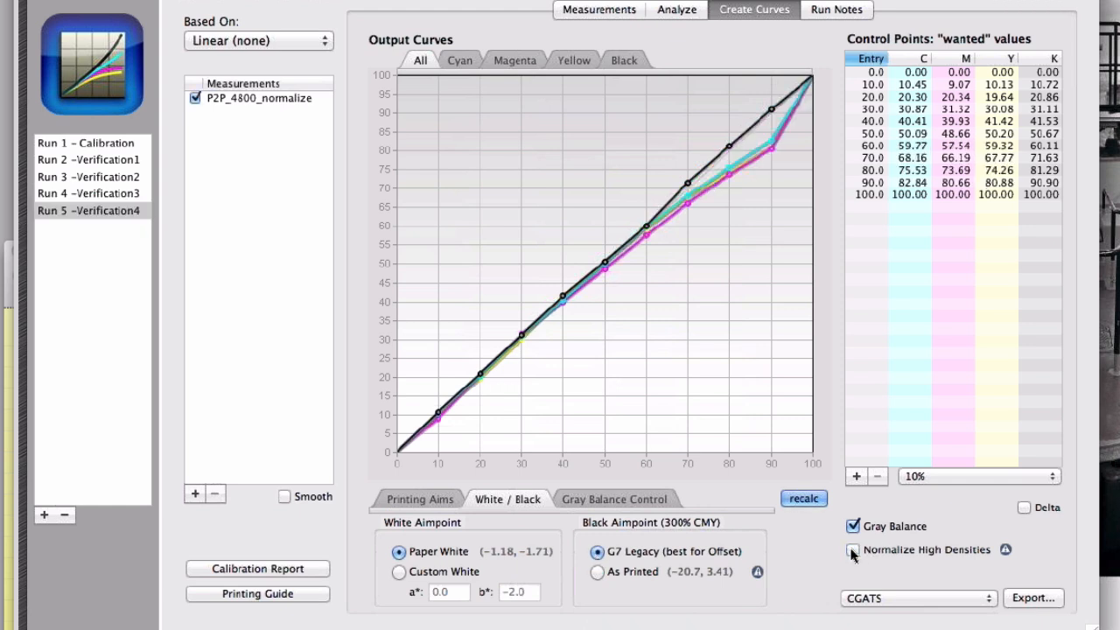
{"action": "left_click", "coordinate": [853, 551]}
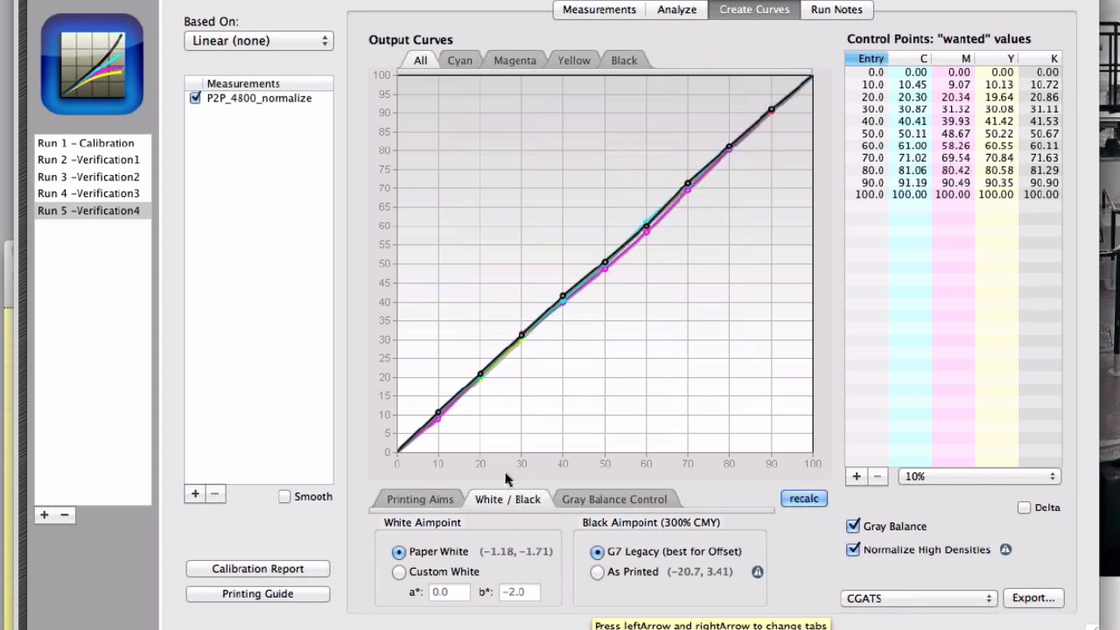
Step: Select Run 3 and view its output curves
{"action": "mouse_move", "coordinate": [507, 479]}
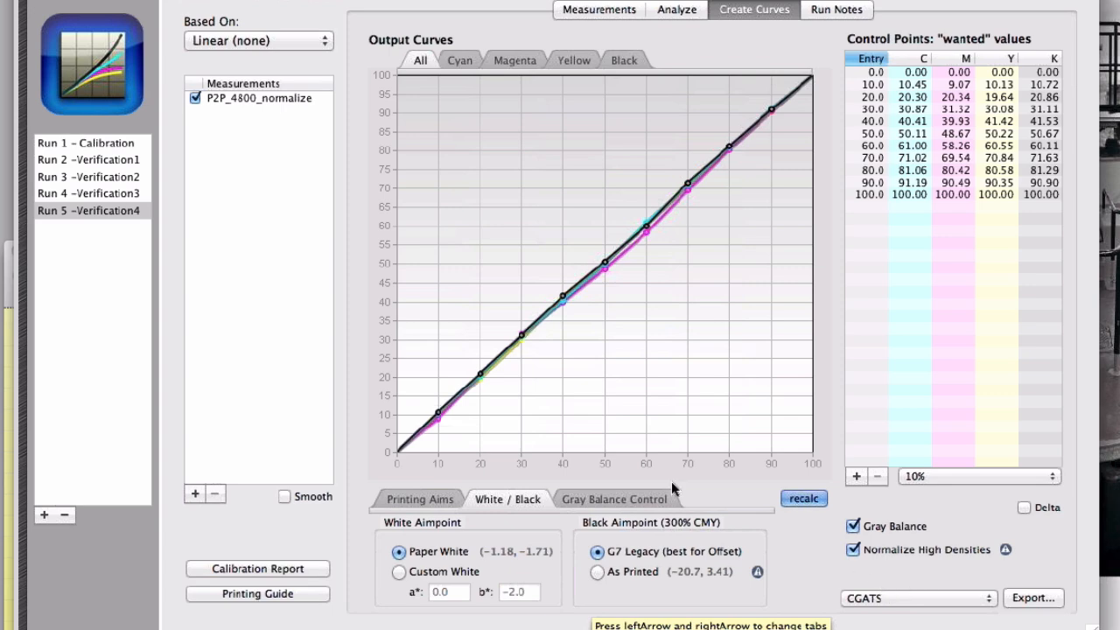
{"action": "left_click", "coordinate": [102, 178]}
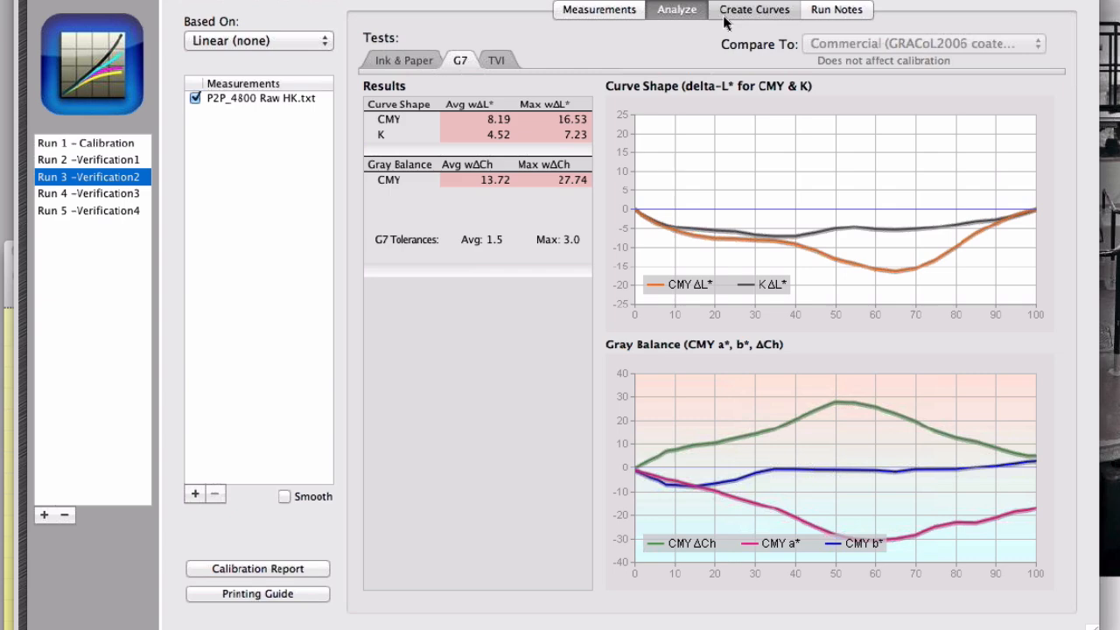
{"action": "left_click", "coordinate": [726, 13]}
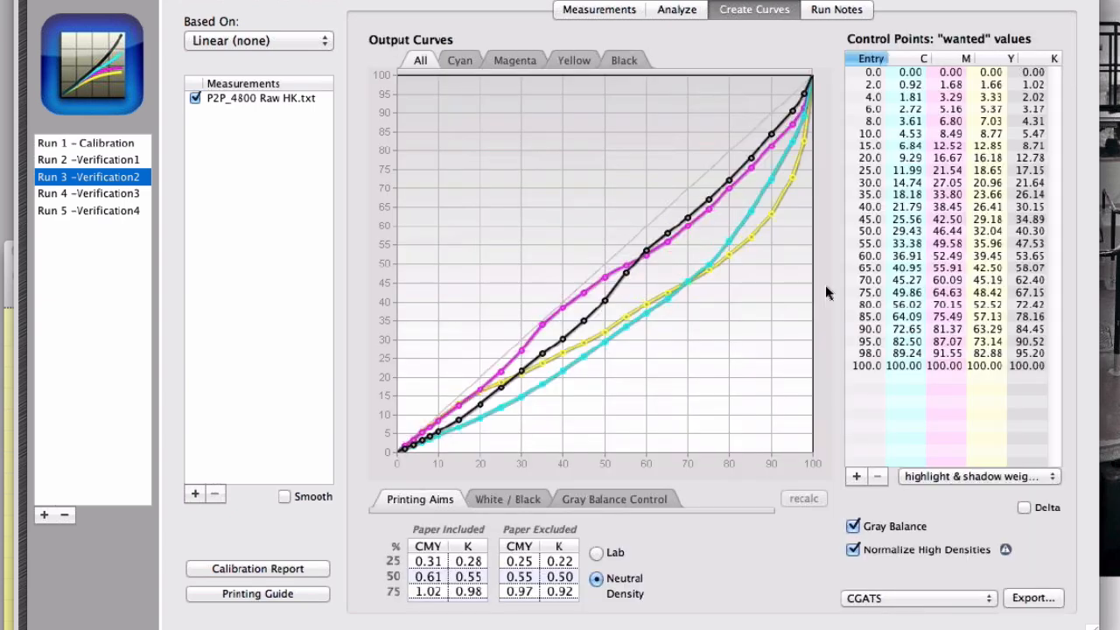
Step: Turn off Normalize High Densities for Run 3 and review its G7 analysis, Ink & Paper results and measurements
{"action": "left_click", "coordinate": [853, 549]}
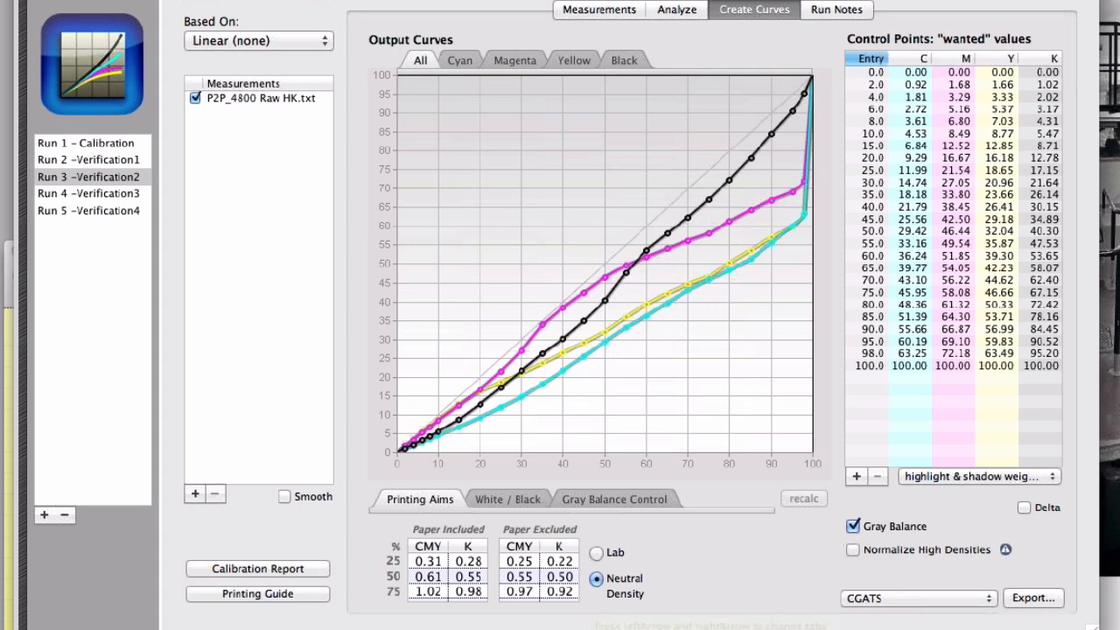
{"action": "left_click", "coordinate": [669, 10]}
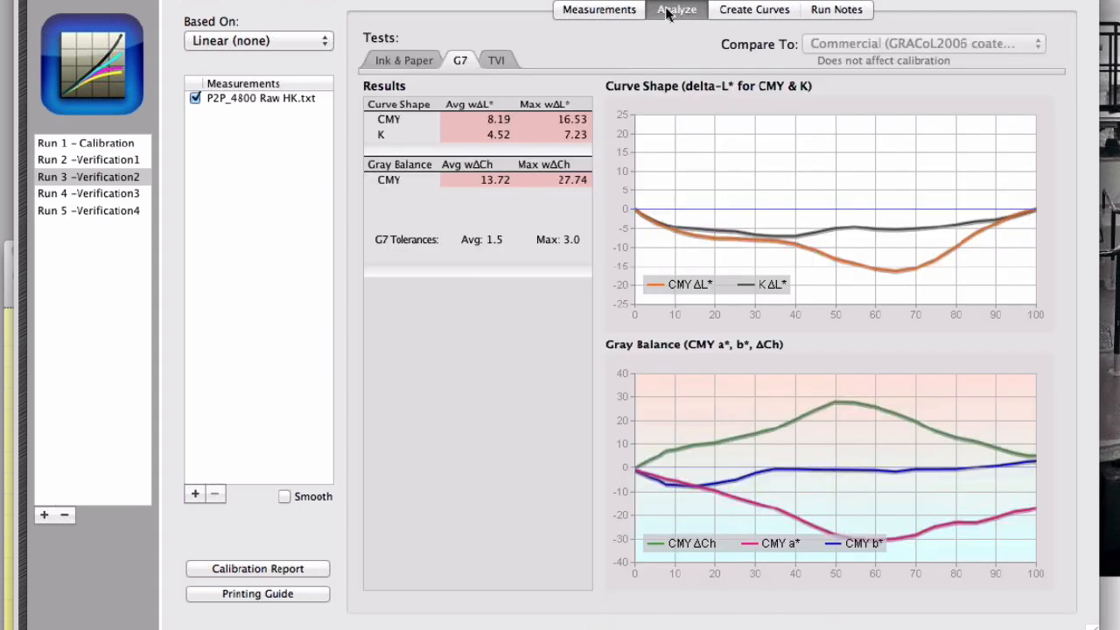
{"action": "left_click", "coordinate": [388, 61]}
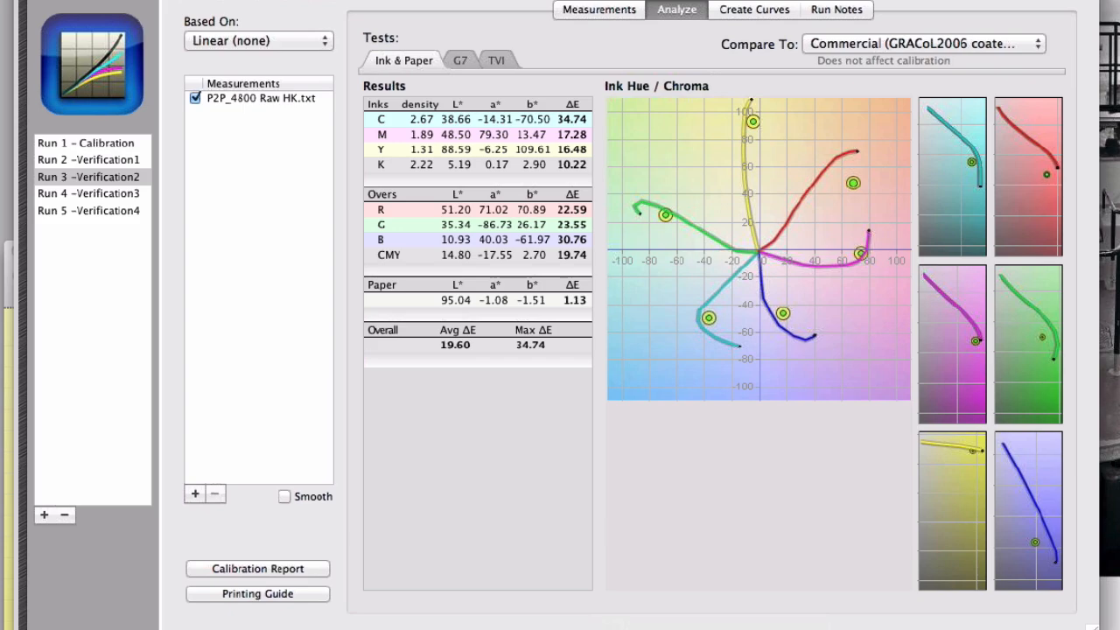
{"action": "left_click", "coordinate": [617, 11]}
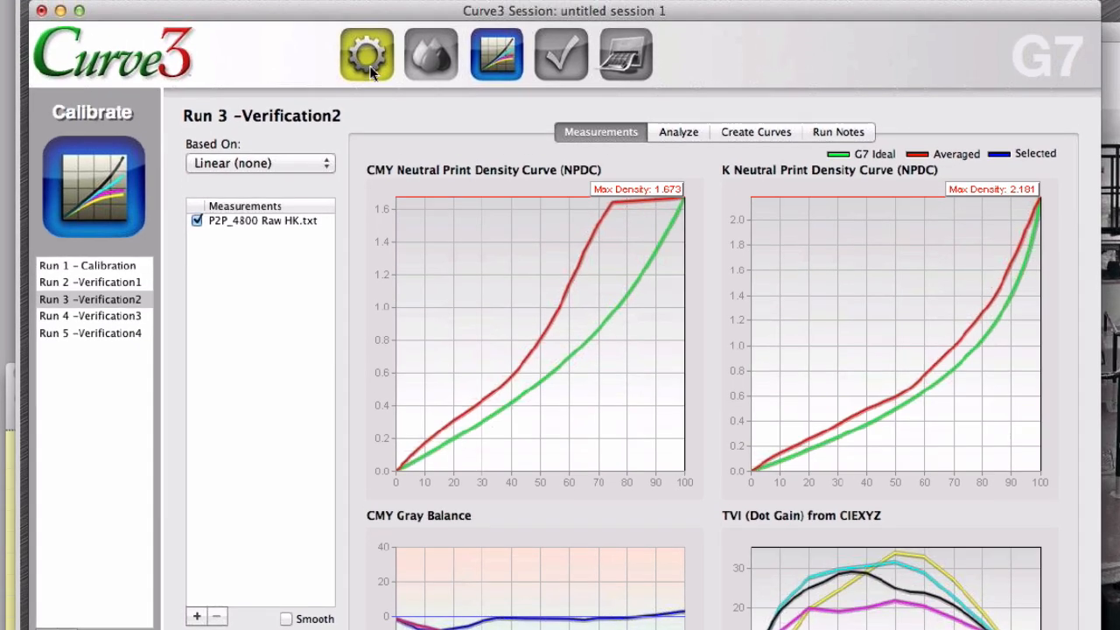
Step: Change the calibration method to TVI in the session setup and look at the target curves offered for cyan
{"action": "left_click", "coordinate": [371, 71]}
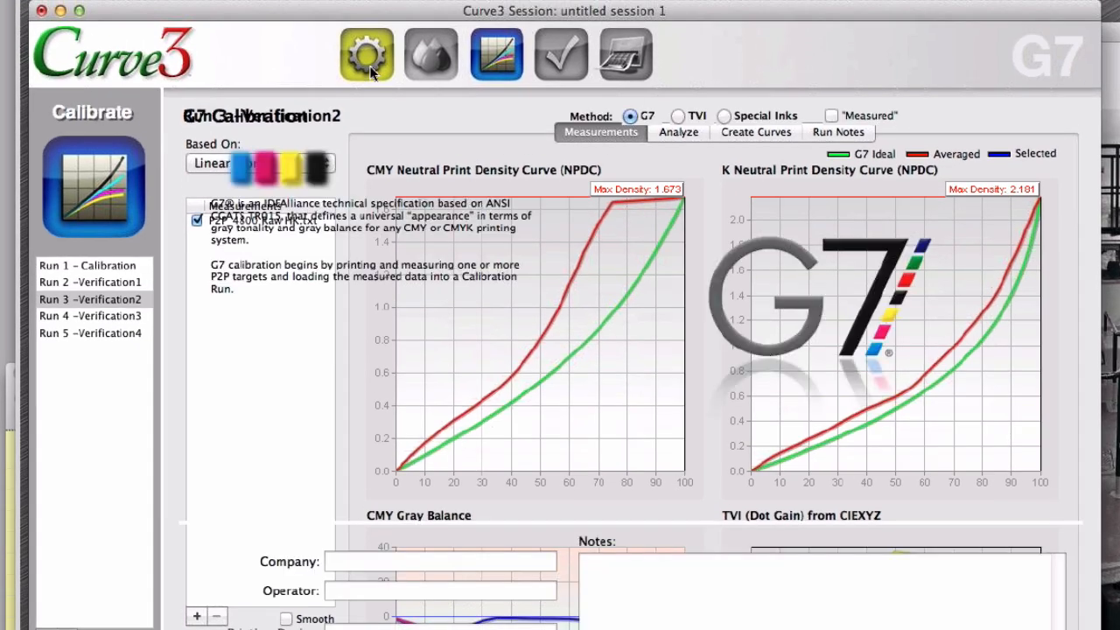
{"action": "left_click", "coordinate": [679, 117]}
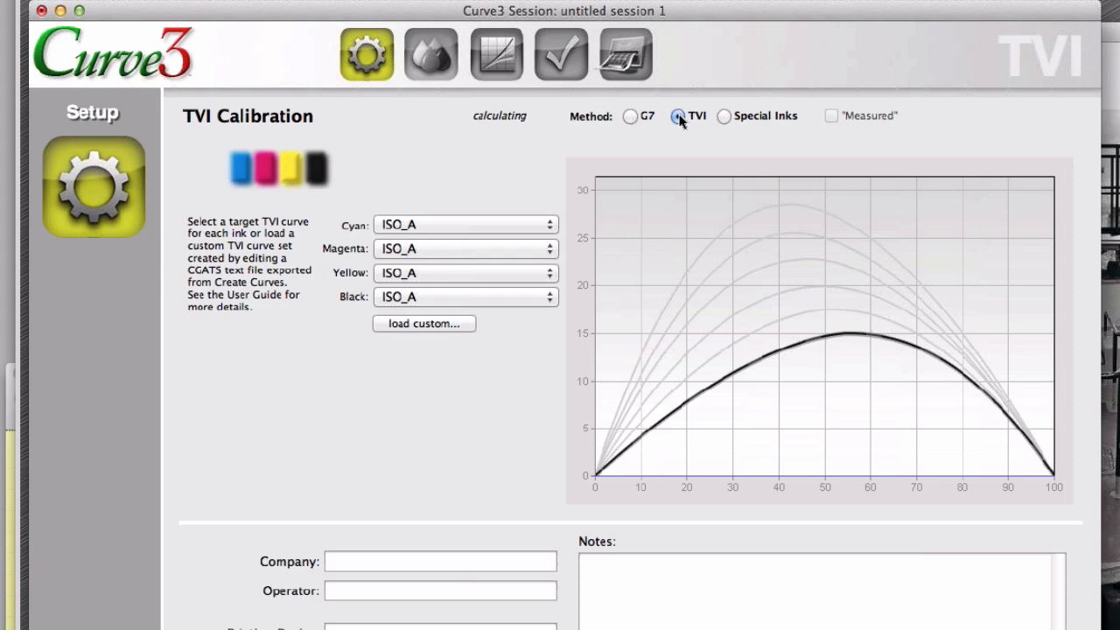
{"action": "left_click", "coordinate": [468, 226]}
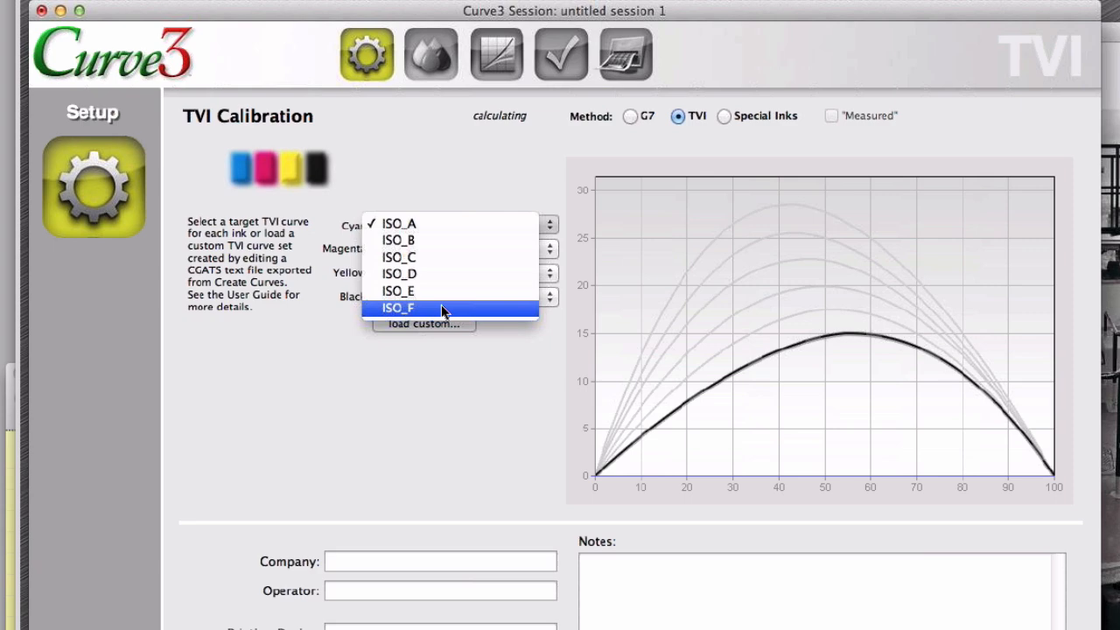
{"action": "left_click", "coordinate": [405, 172]}
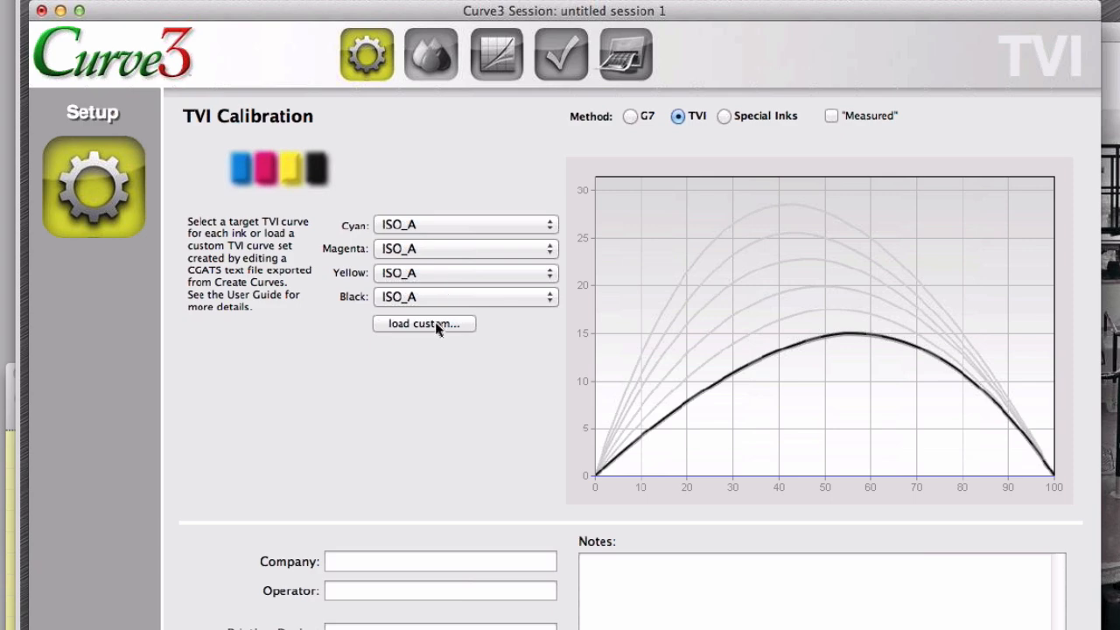
Step: Try ISO_B as cyan's target TVI curve and a higher ISO curve for magenta
{"action": "left_click", "coordinate": [441, 229]}
{"action": "left_click", "coordinate": [433, 227]}
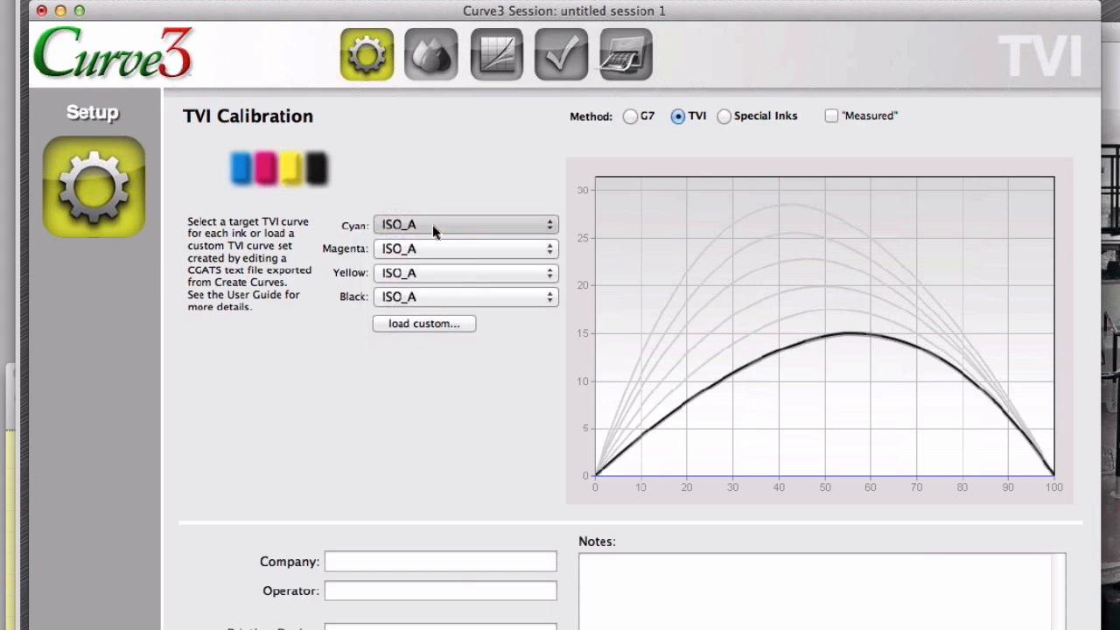
{"action": "left_click", "coordinate": [423, 243]}
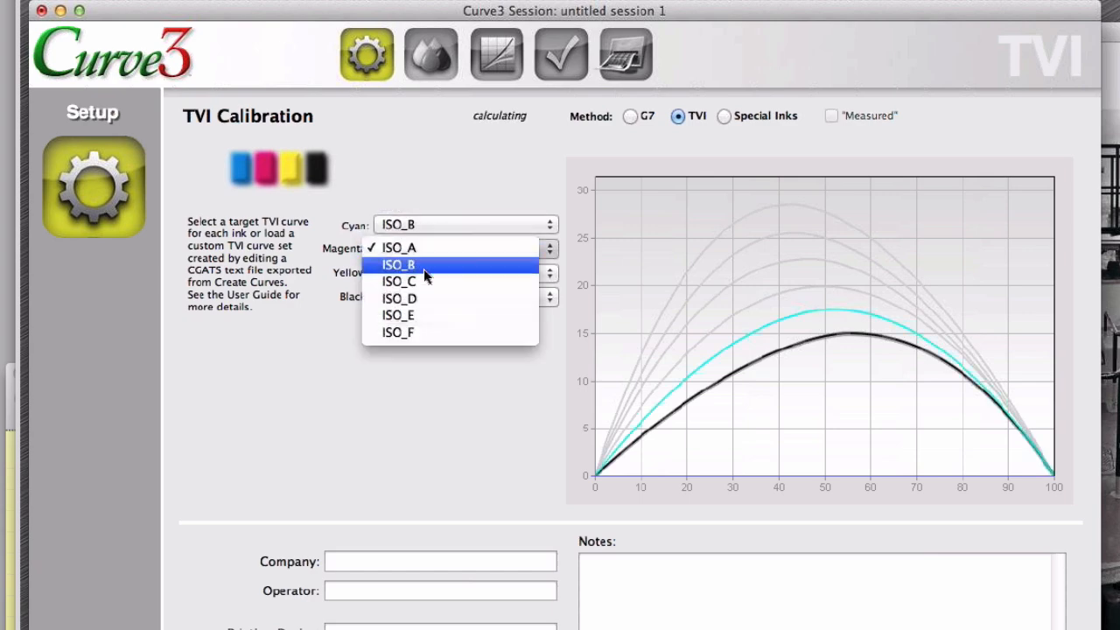
{"action": "left_click", "coordinate": [422, 279]}
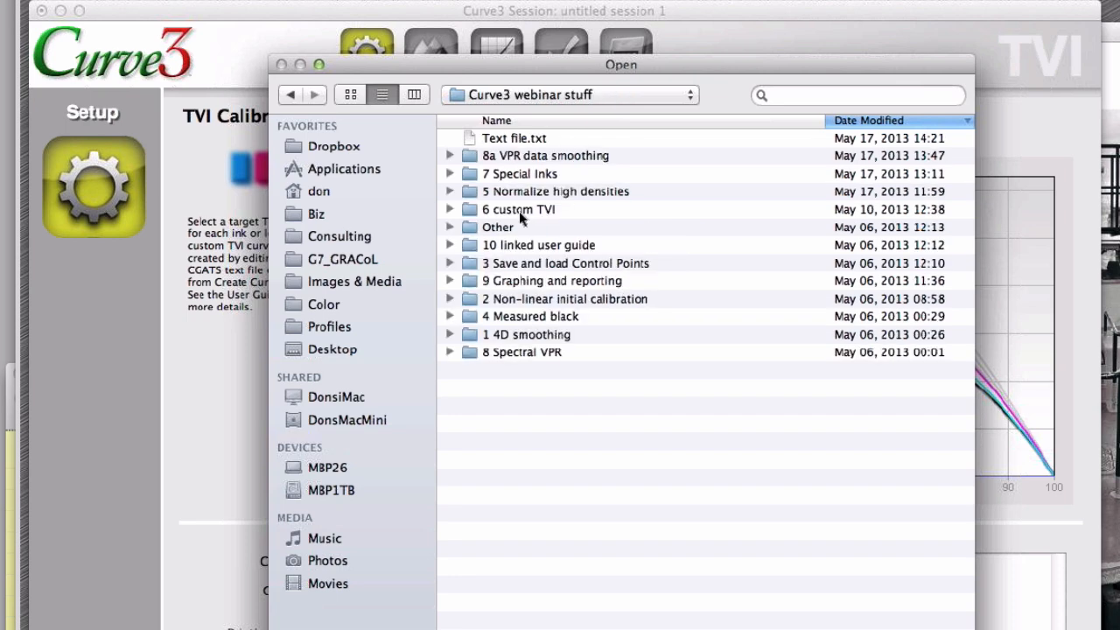
Step: Load GRACoL_TV__XYZ_256b.txt from the 6 custom TVI folder as the target TVI curves for all four inks and inspect the plotted curves
{"action": "left_click", "coordinate": [517, 215]}
{"action": "double_click", "coordinate": [517, 215]}
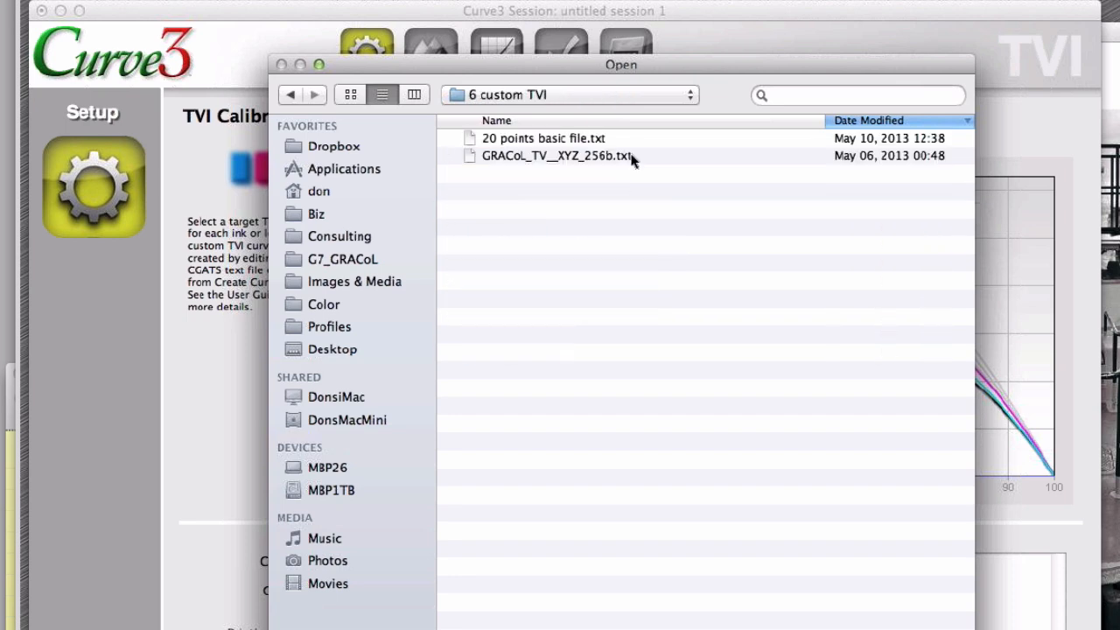
{"action": "left_click", "coordinate": [498, 157]}
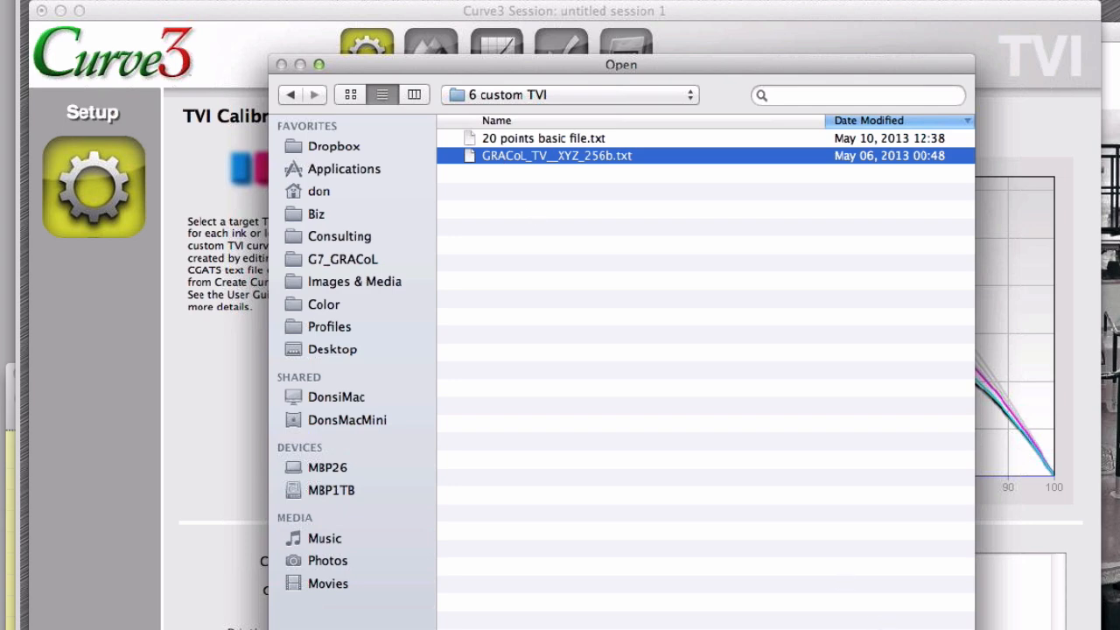
{"action": "key", "text": "Return"}
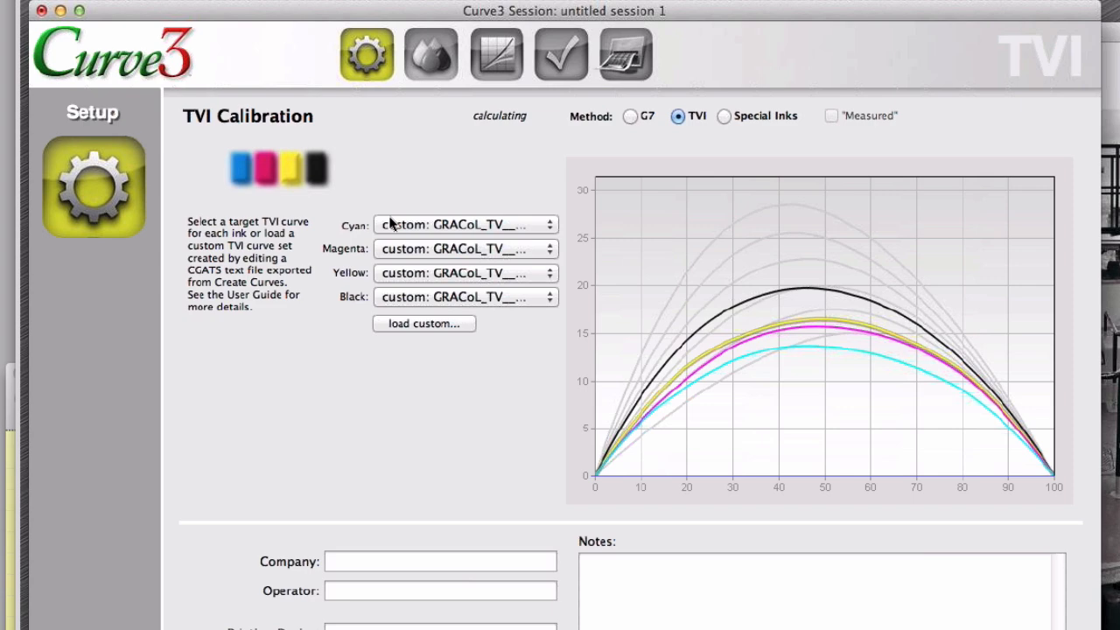
{"action": "left_click", "coordinate": [391, 224]}
{"action": "left_click", "coordinate": [433, 233]}
{"action": "mouse_move", "coordinate": [833, 310]}
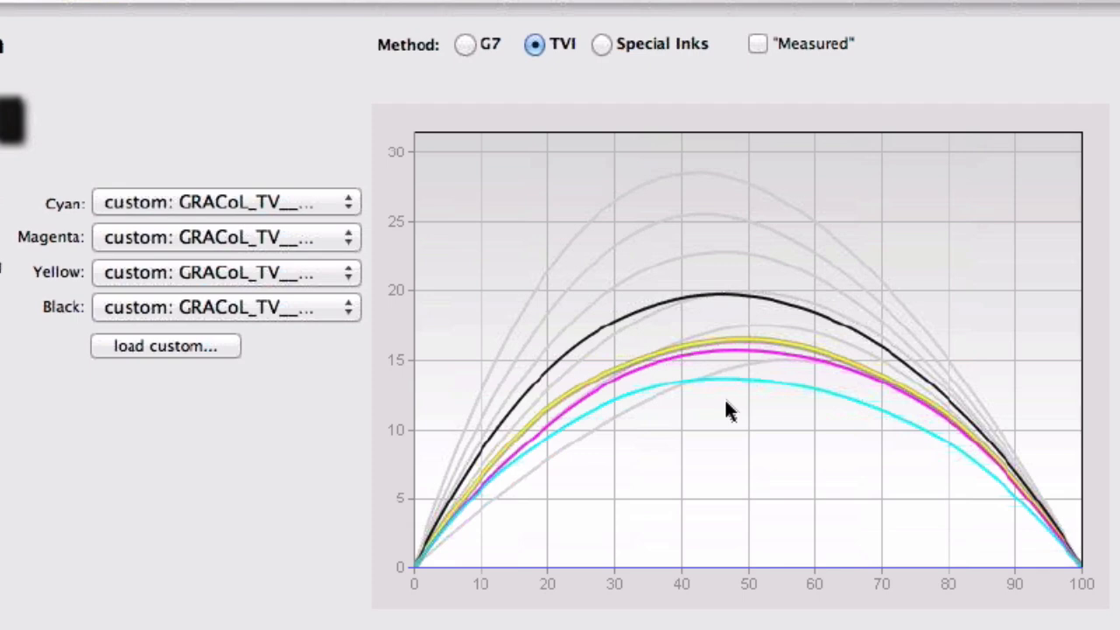
{"action": "mouse_move", "coordinate": [775, 378]}
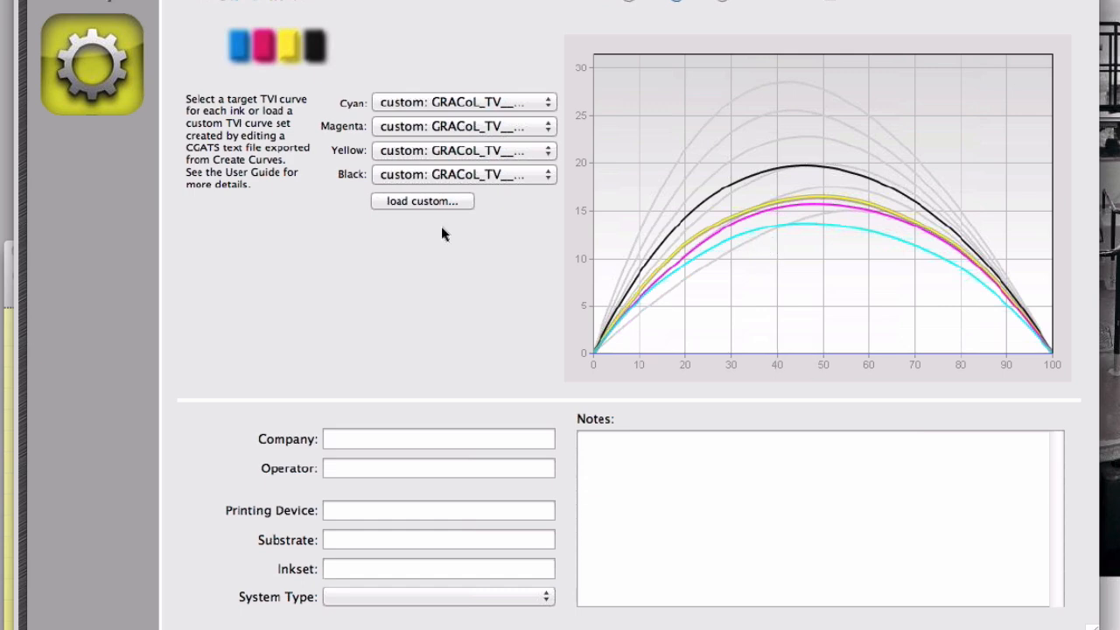
Step: Leave the custom curve selection unchanged, switch to Excel and open GRACoL_TV__XYZ_256b.txt from the 6 custom TVI folder
{"action": "left_click", "coordinate": [424, 200]}
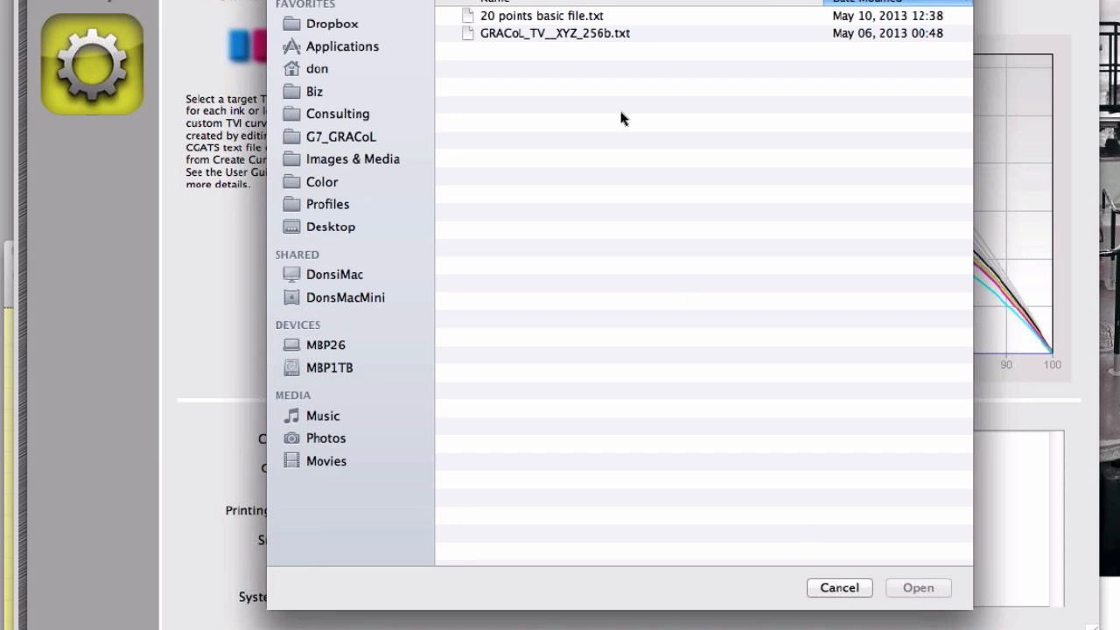
{"action": "left_click", "coordinate": [849, 590]}
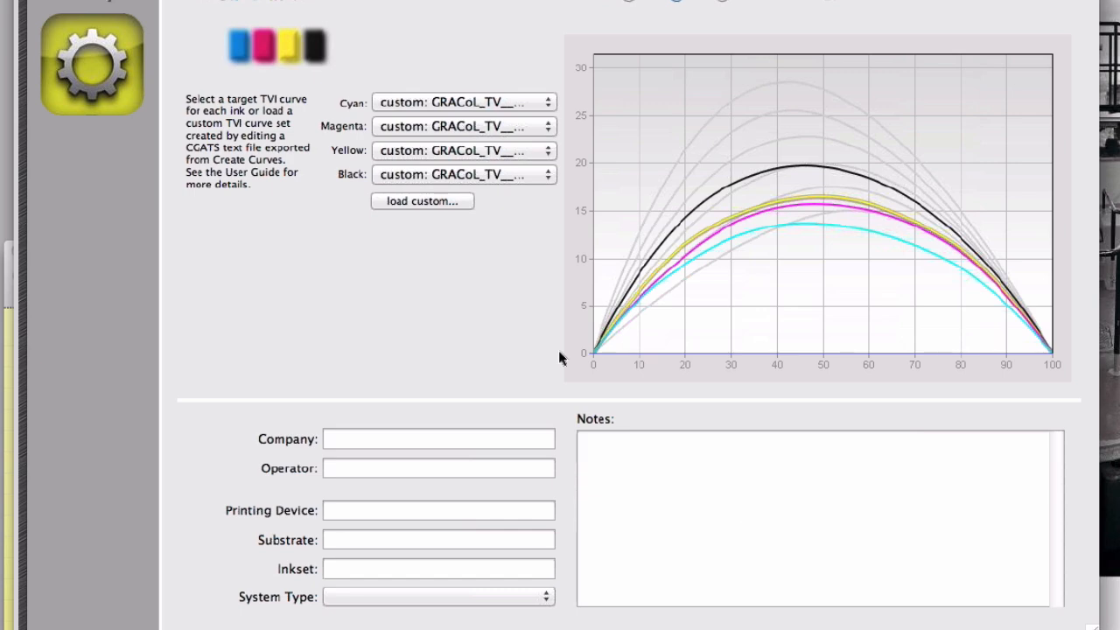
{"action": "left_click", "coordinate": [426, 210]}
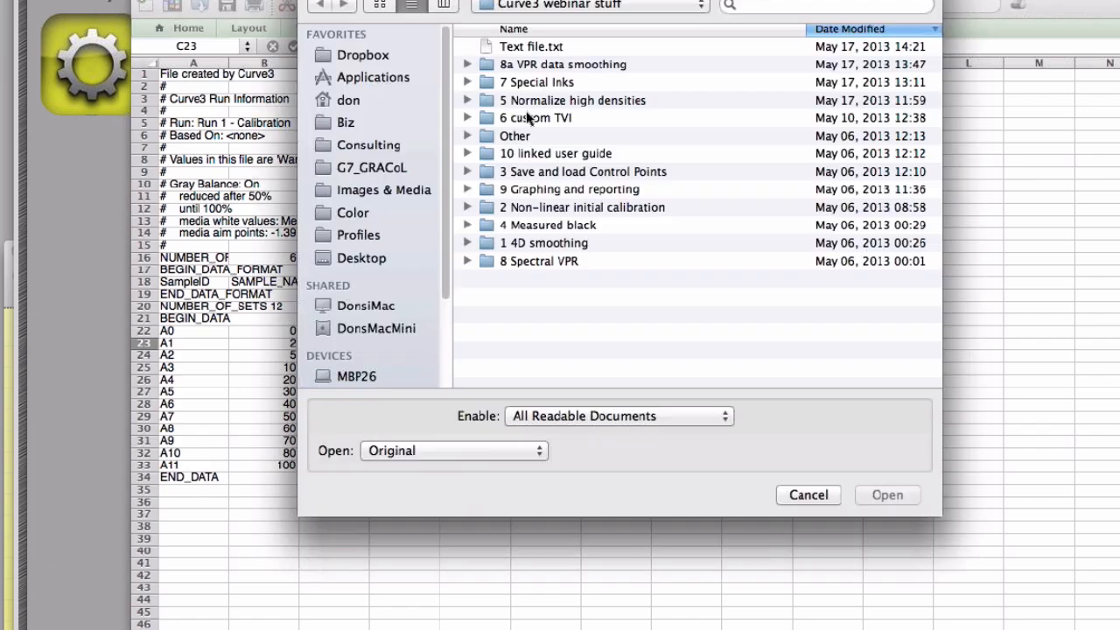
{"action": "double_click", "coordinate": [527, 45]}
{"action": "left_click", "coordinate": [530, 61]}
{"action": "double_click", "coordinate": [529, 61]}
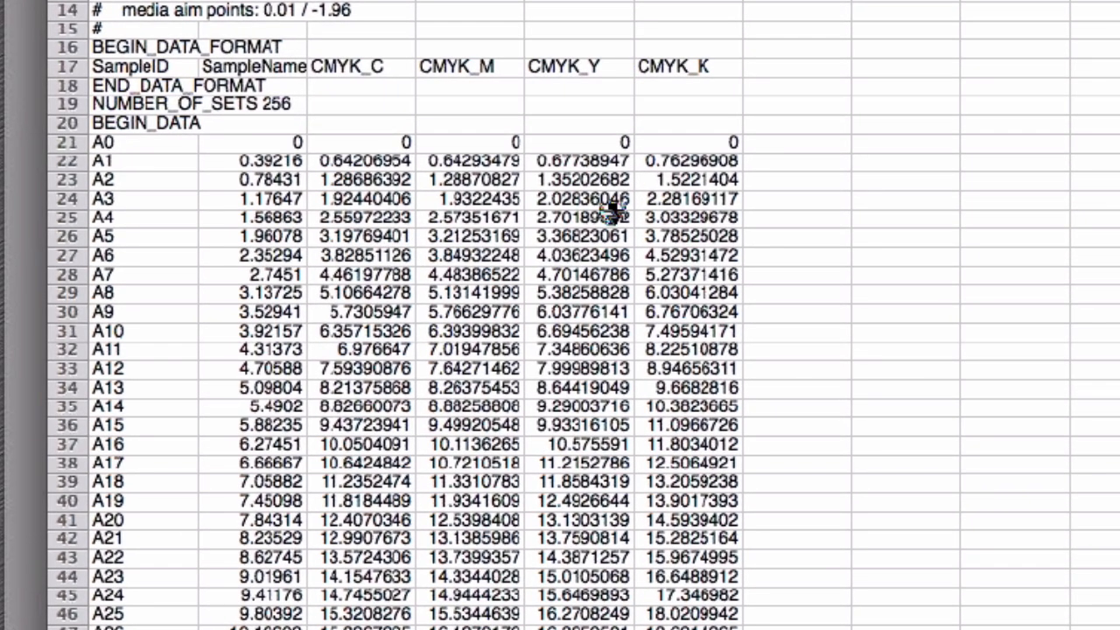
Step: Look through the CMYK target values in the spreadsheet, from the first sample rows down toward the end of the data
{"action": "scroll", "coordinate": [614, 210], "scroll_direction": "down", "scroll_amount": 1}
{"action": "scroll", "coordinate": [415, 473], "scroll_direction": "down", "scroll_amount": 1}
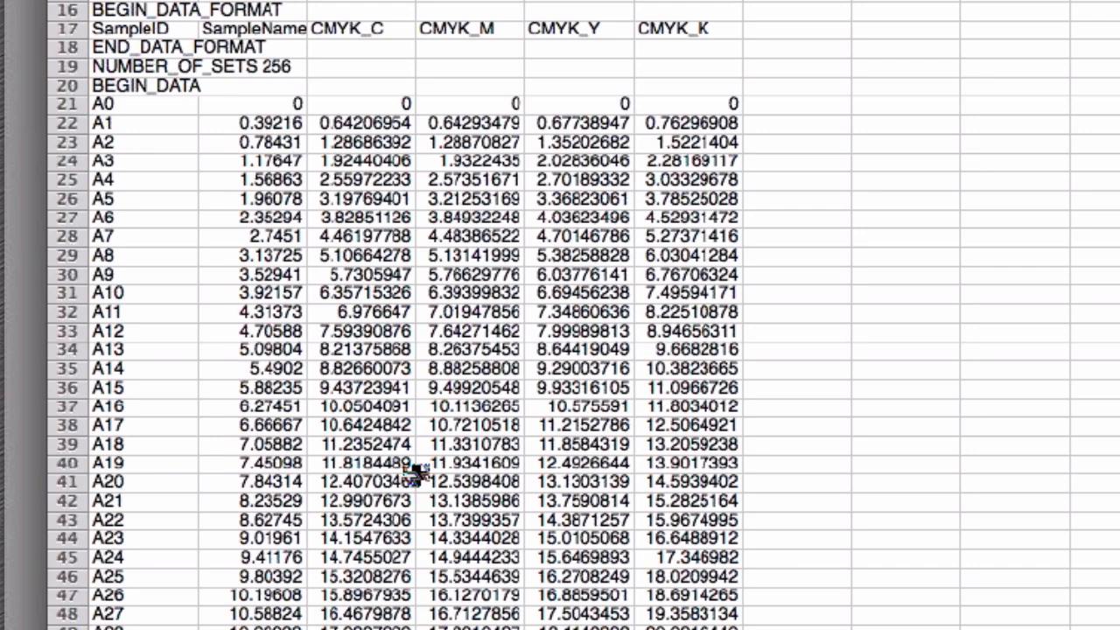
{"action": "scroll", "coordinate": [417, 472], "scroll_direction": "down", "scroll_amount": 12}
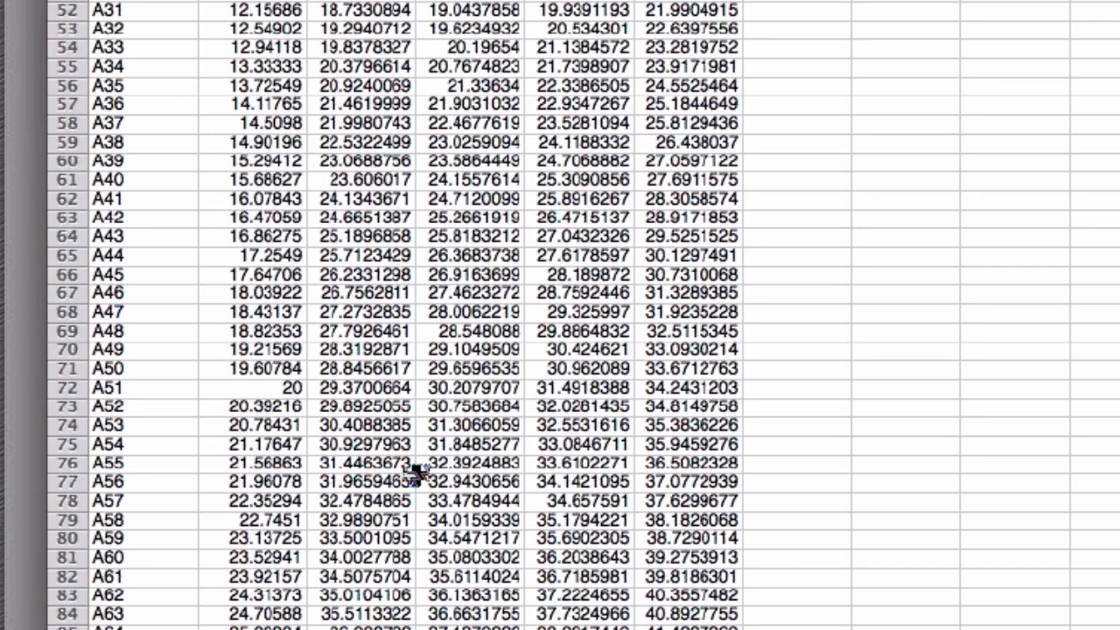
{"action": "scroll", "coordinate": [418, 473], "scroll_direction": "down", "scroll_amount": 20}
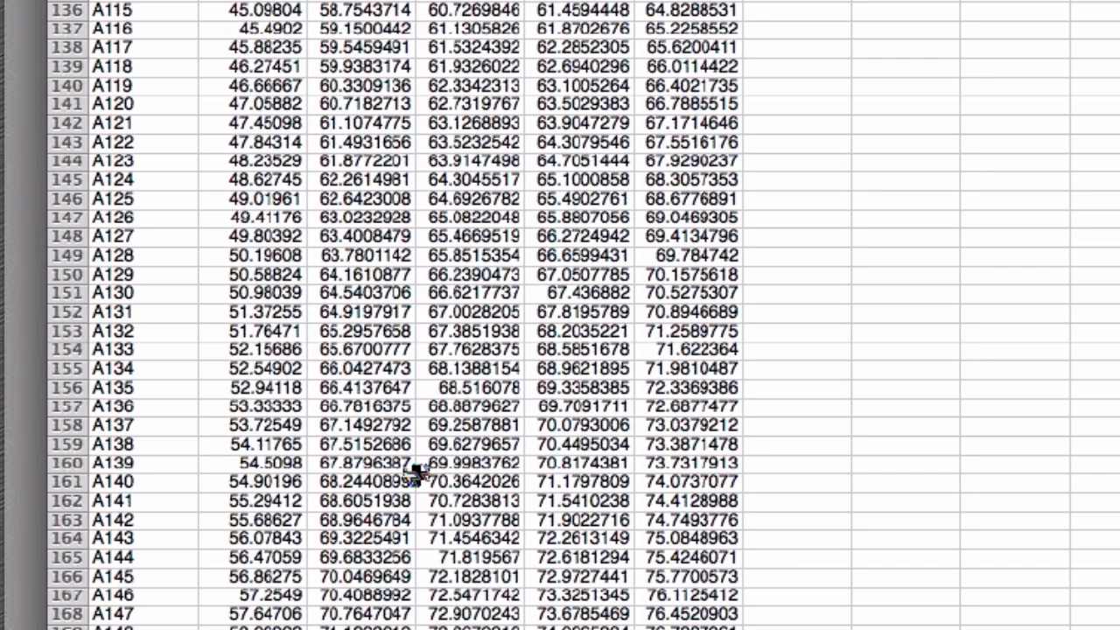
{"action": "scroll", "coordinate": [416, 472], "scroll_direction": "down", "scroll_amount": 20}
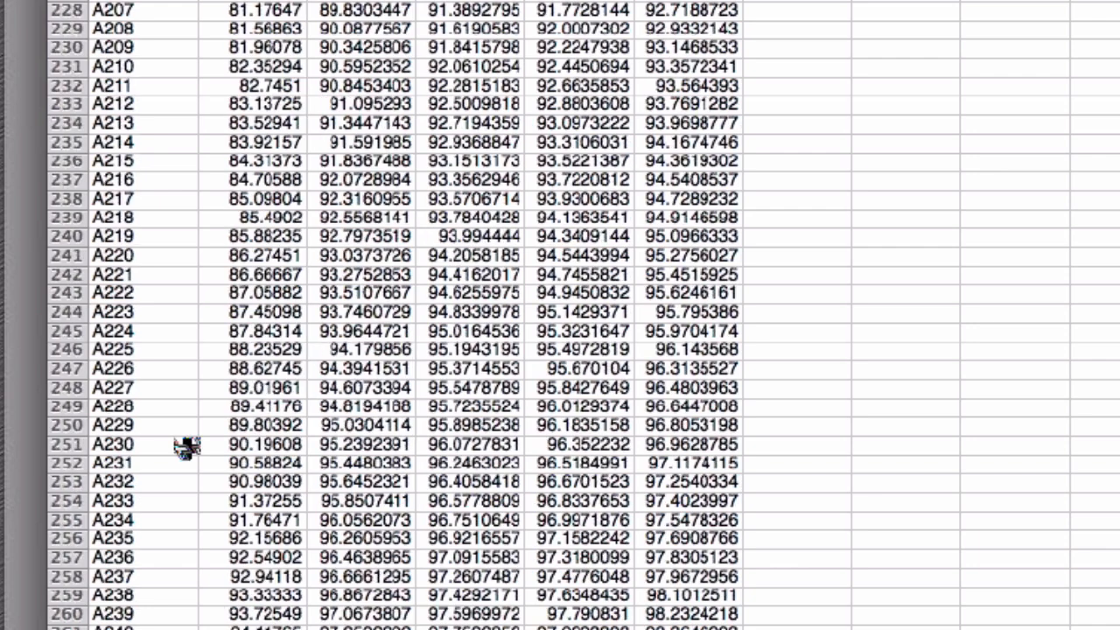
{"action": "scroll", "coordinate": [186, 447], "scroll_direction": "down", "scroll_amount": 8}
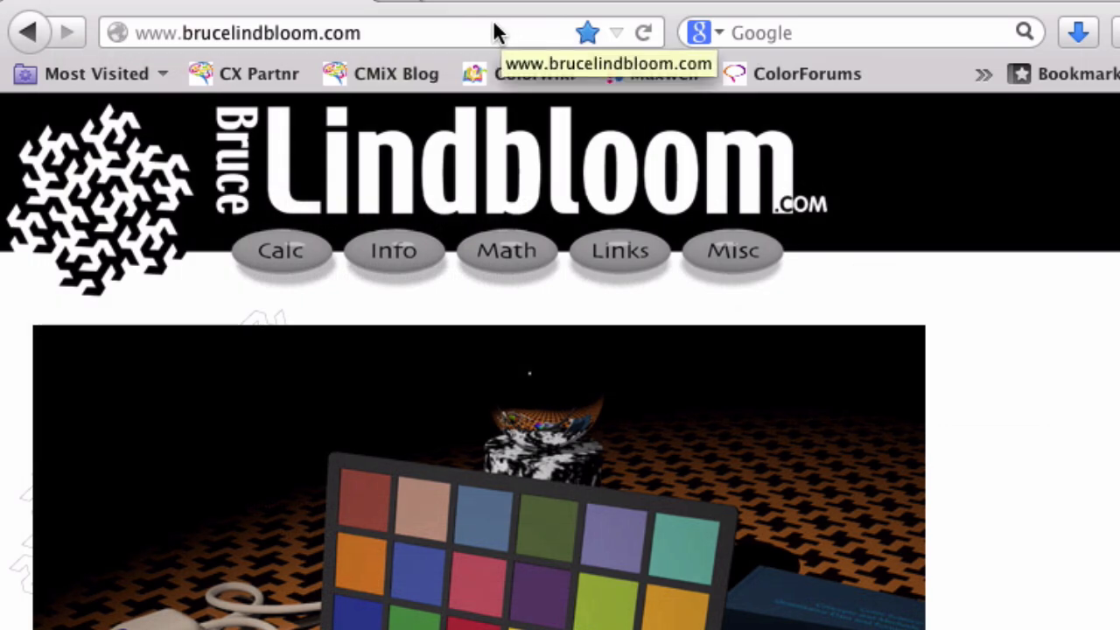
{"action": "left_click", "coordinate": [493, 33]}
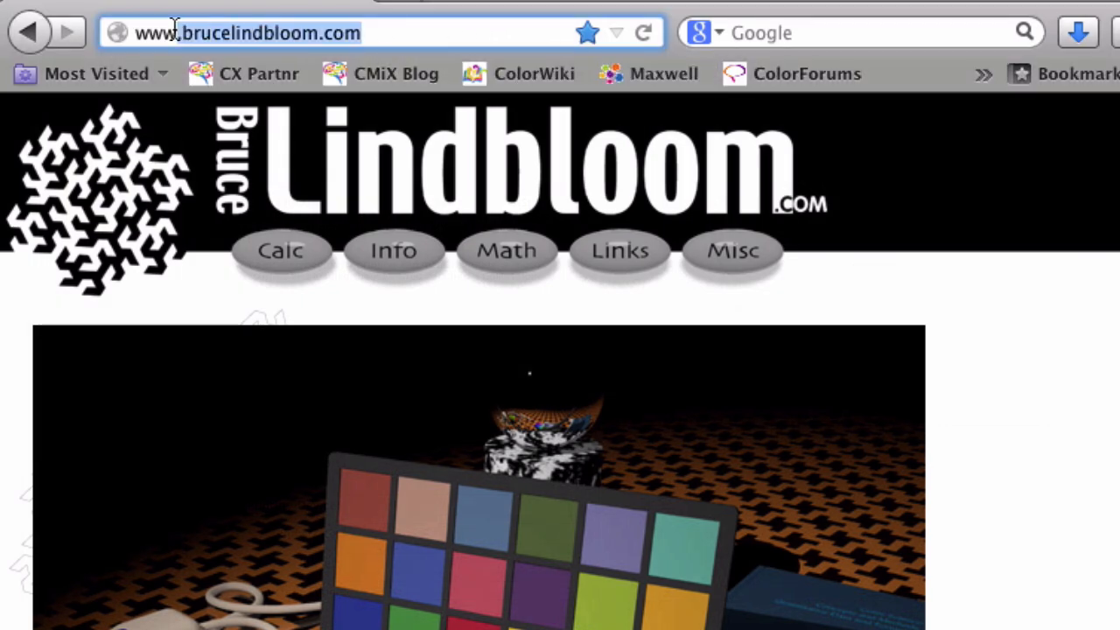
{"action": "left_click", "coordinate": [288, 266]}
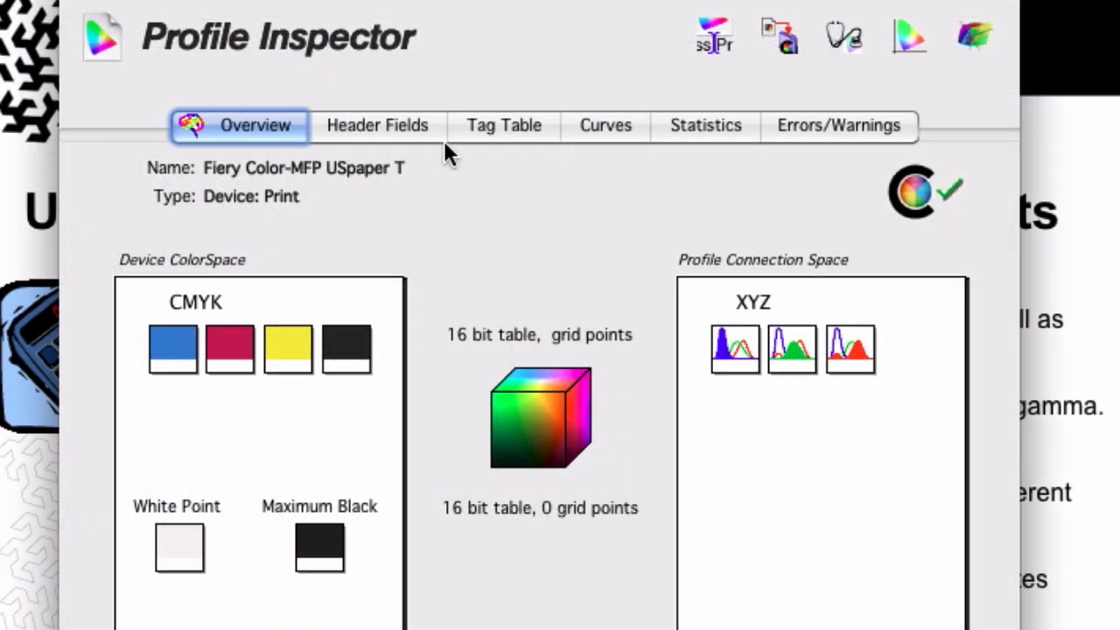
Step: In Profile Inspector, view the header fields, tag table and curves of the Fiery Color-MFP USpaper T profile, and look at another curve type
{"action": "left_click", "coordinate": [416, 125]}
{"action": "left_click", "coordinate": [490, 127]}
{"action": "left_click", "coordinate": [602, 127]}
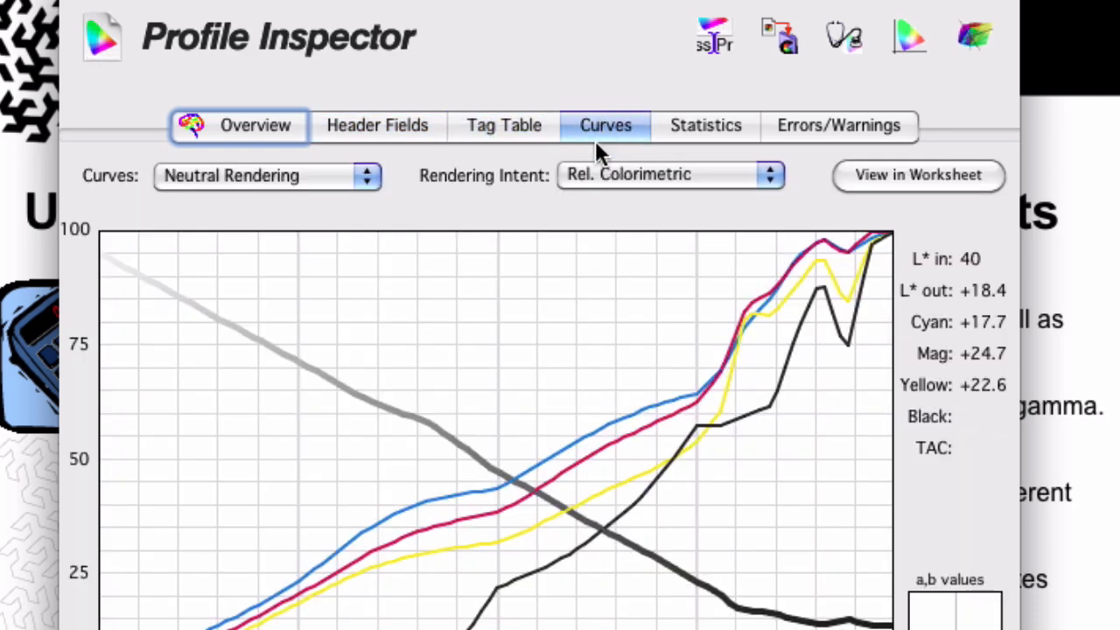
{"action": "left_click", "coordinate": [302, 176]}
{"action": "left_click", "coordinate": [264, 204]}
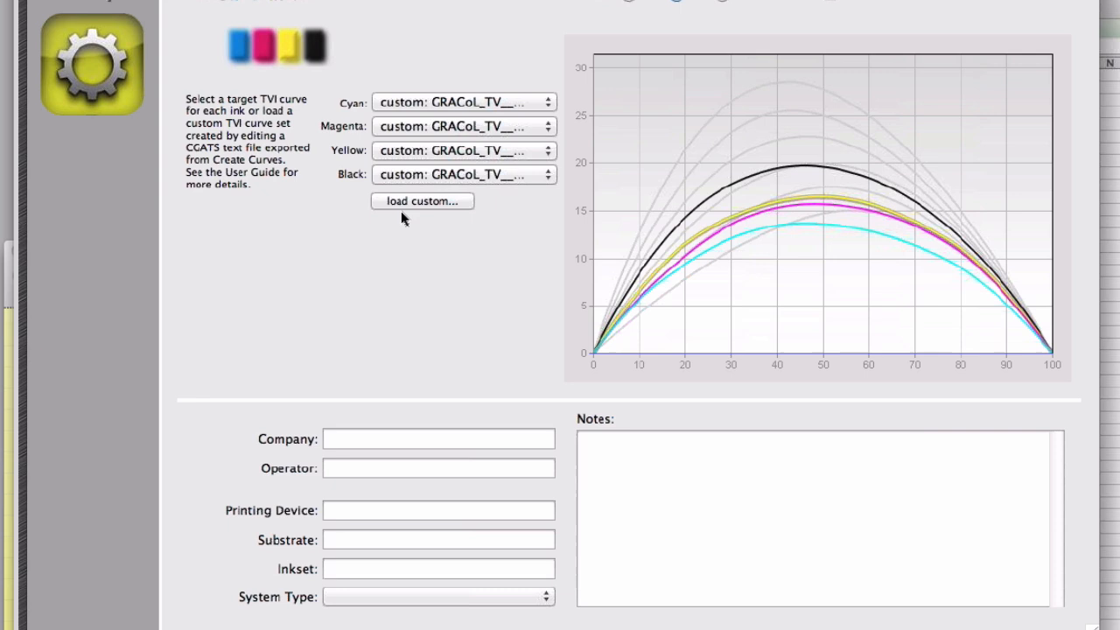
Step: Back in Curve3, try ISO_F as black's target TVI curve and reload the custom curves from GRACoL_TV__XYZ_256b.txt
{"action": "left_click", "coordinate": [419, 180]}
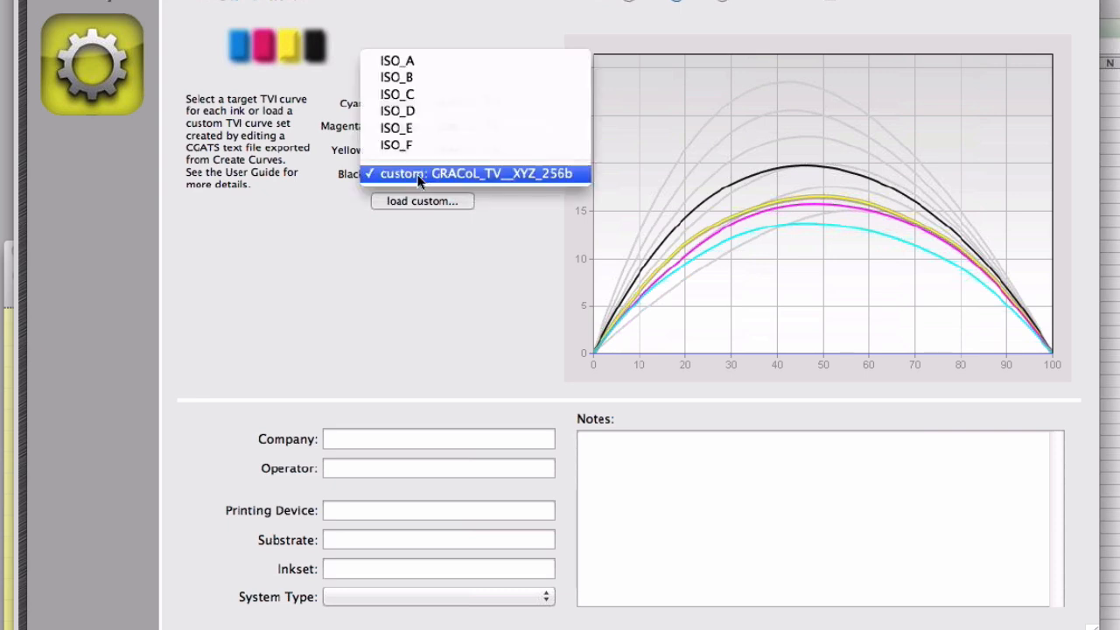
{"action": "left_click", "coordinate": [411, 146]}
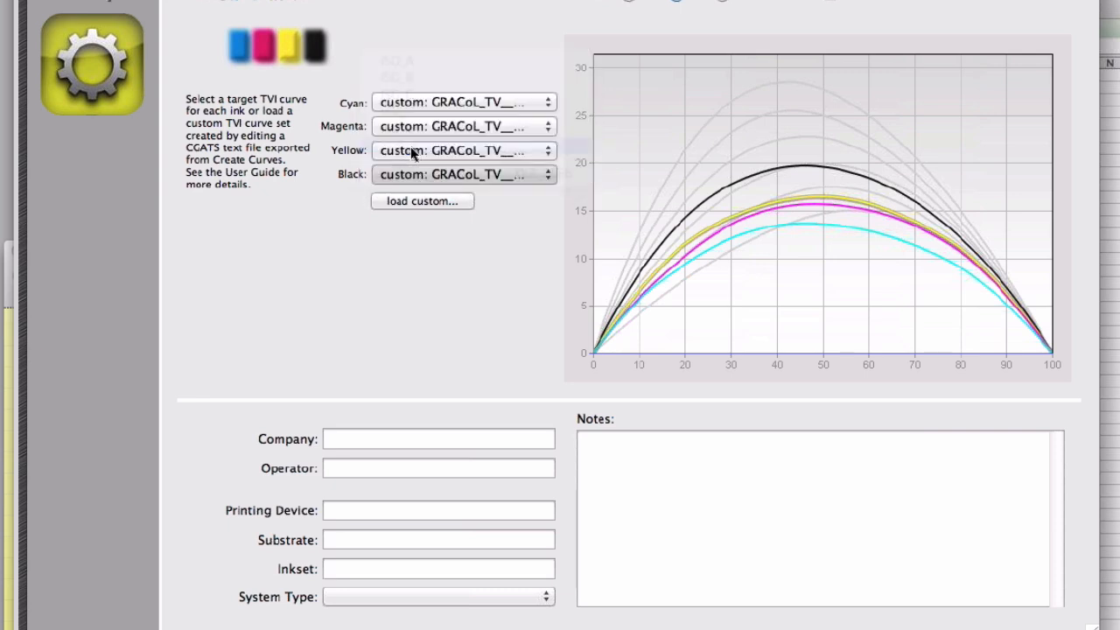
{"action": "left_click", "coordinate": [416, 201]}
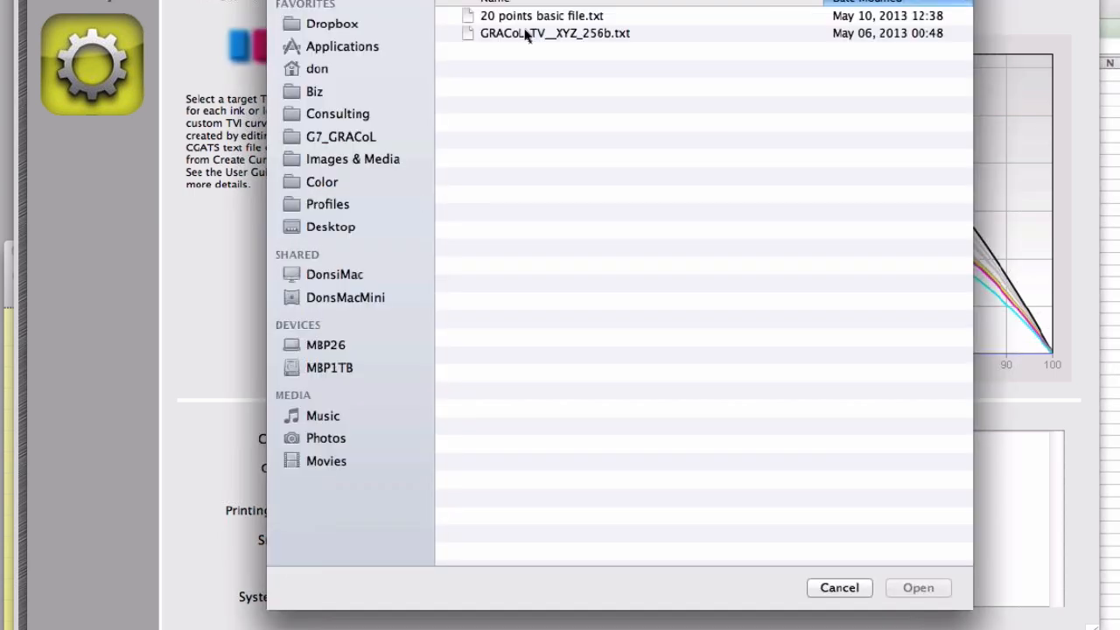
{"action": "left_click", "coordinate": [525, 33]}
{"action": "left_click", "coordinate": [918, 587]}
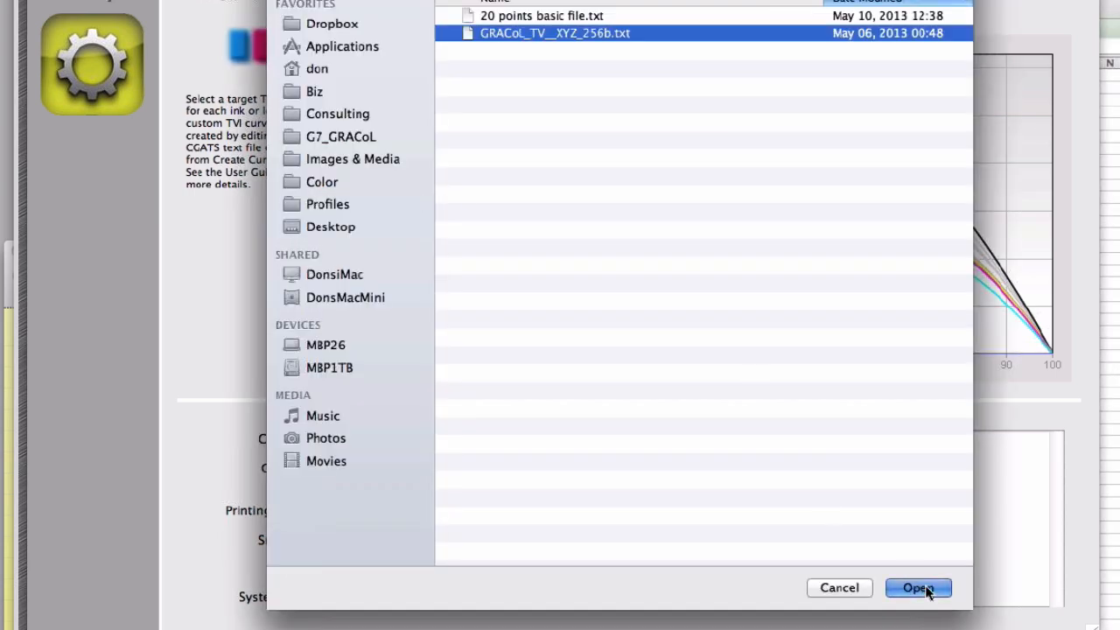
Step: Load 20 points basic file.txt as the custom target TVI curves for all four inks
{"action": "left_click", "coordinate": [428, 202]}
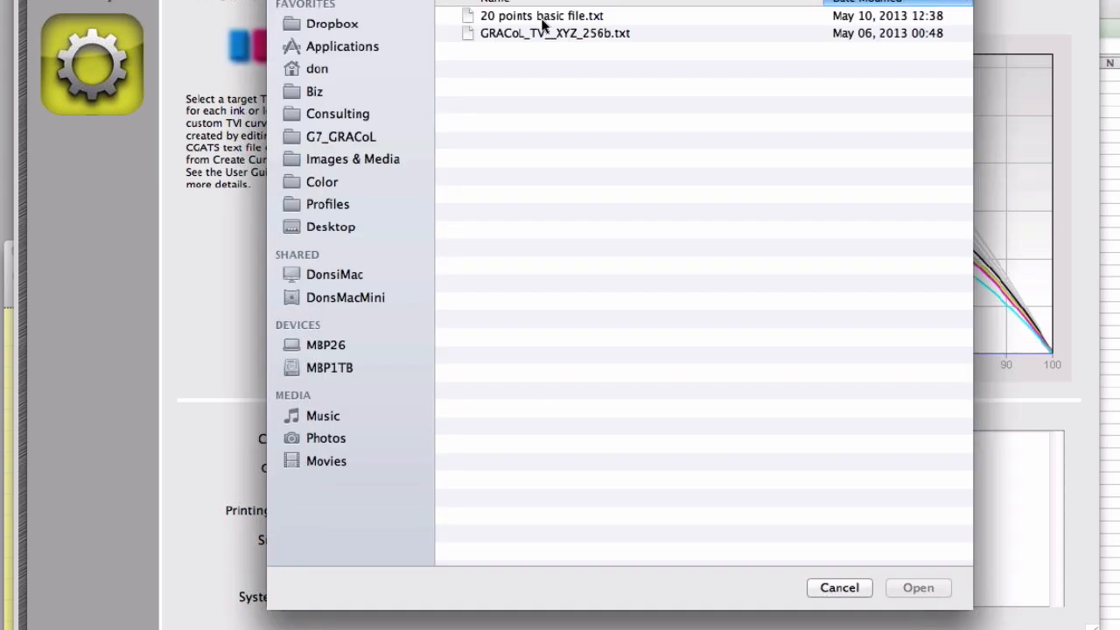
{"action": "left_click", "coordinate": [544, 18]}
{"action": "left_click", "coordinate": [917, 587]}
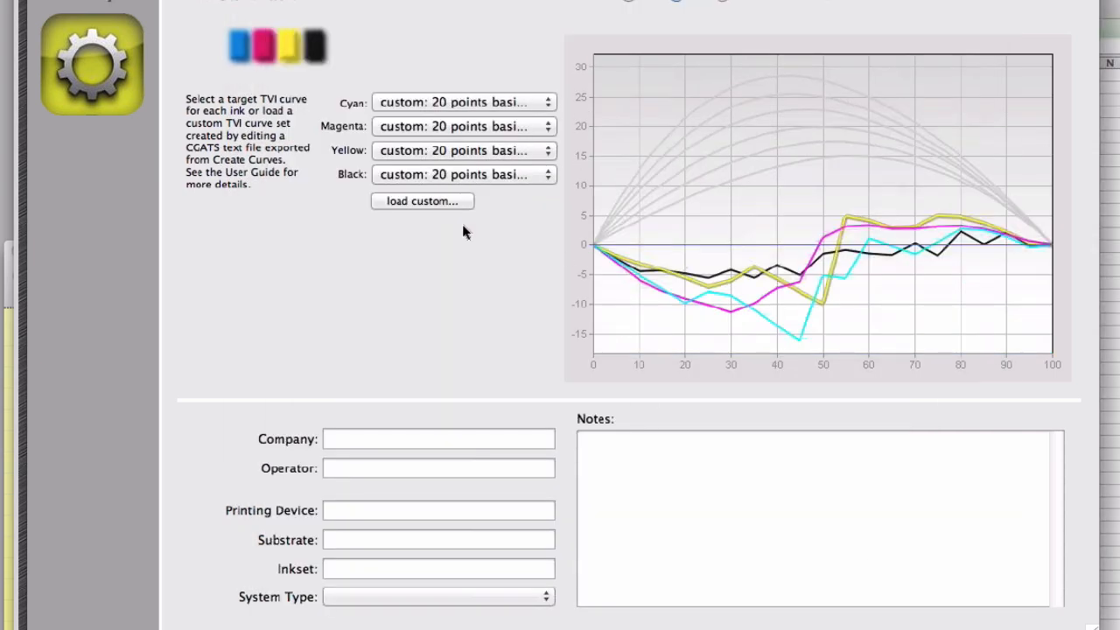
Step: Look at the Special Inks calibration method in Setup and switch back to the TVI method
{"action": "mouse_move", "coordinate": [963, 263]}
{"action": "left_click", "coordinate": [722, 1]}
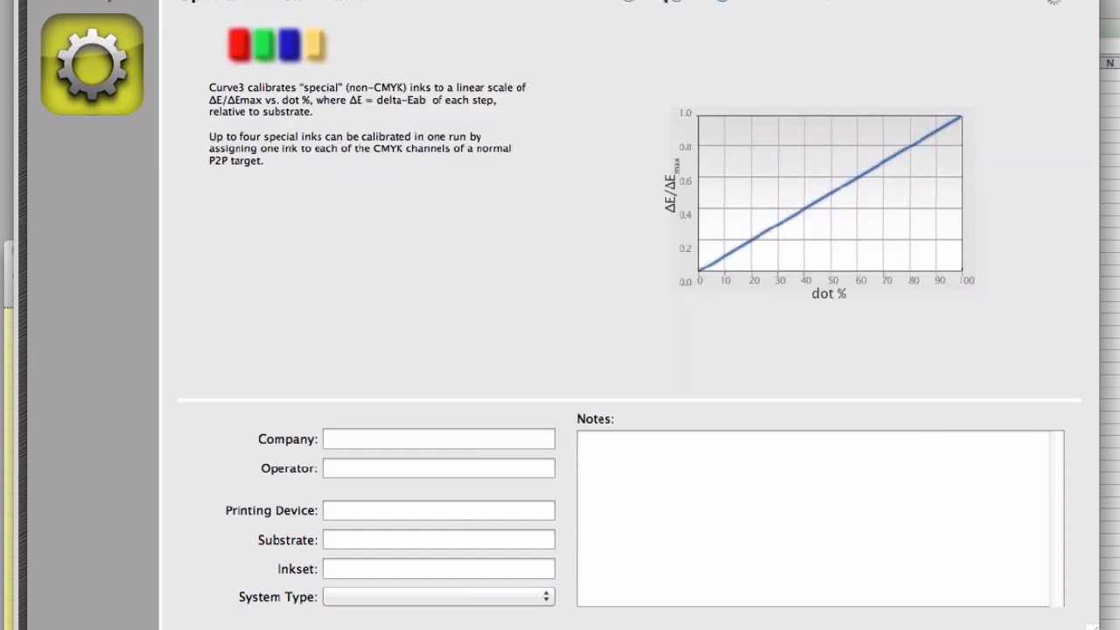
{"action": "left_click", "coordinate": [676, 1]}
Step: View the output curves of Run 3 -Verification2 and bring up their CGATS export, cancelling without saving
{"action": "left_click", "coordinate": [657, 1]}
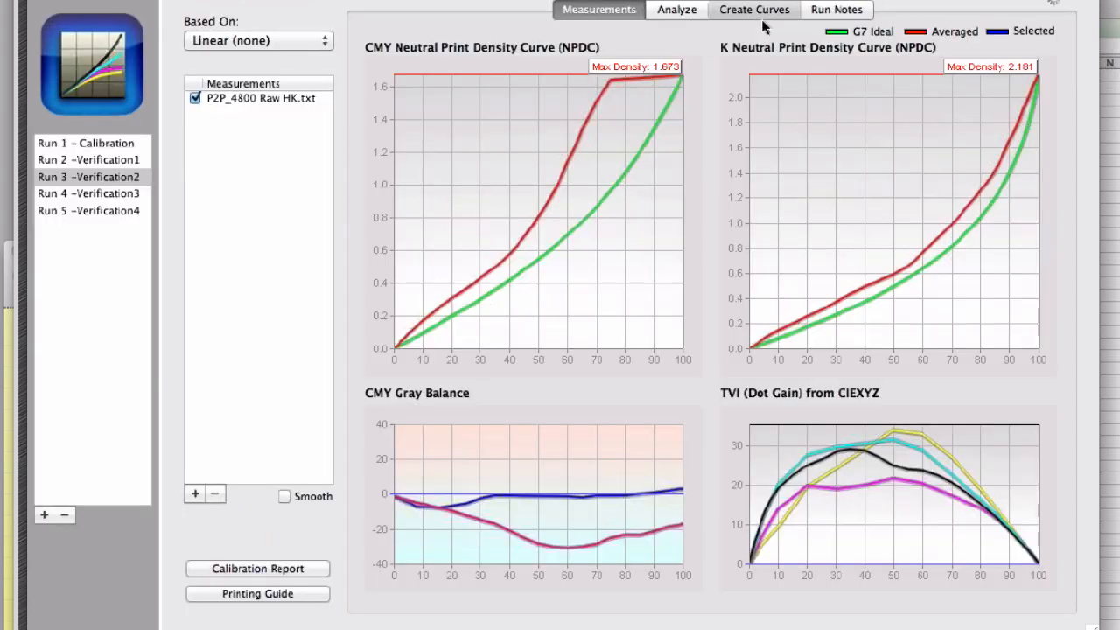
{"action": "left_click", "coordinate": [757, 10]}
{"action": "left_click", "coordinate": [1035, 597]}
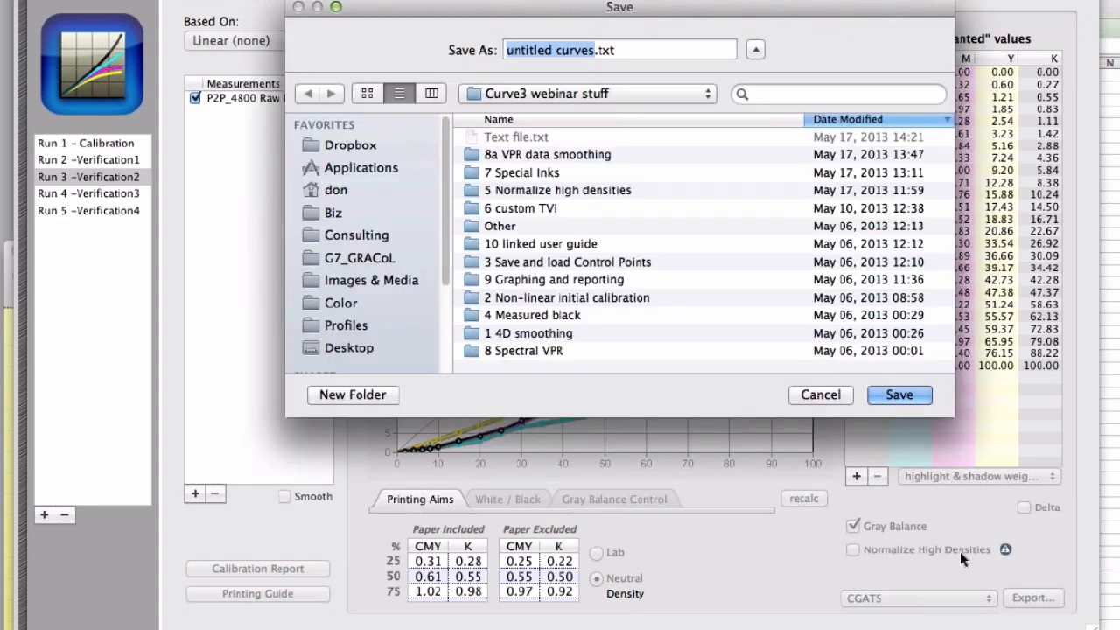
{"action": "left_click", "coordinate": [819, 395]}
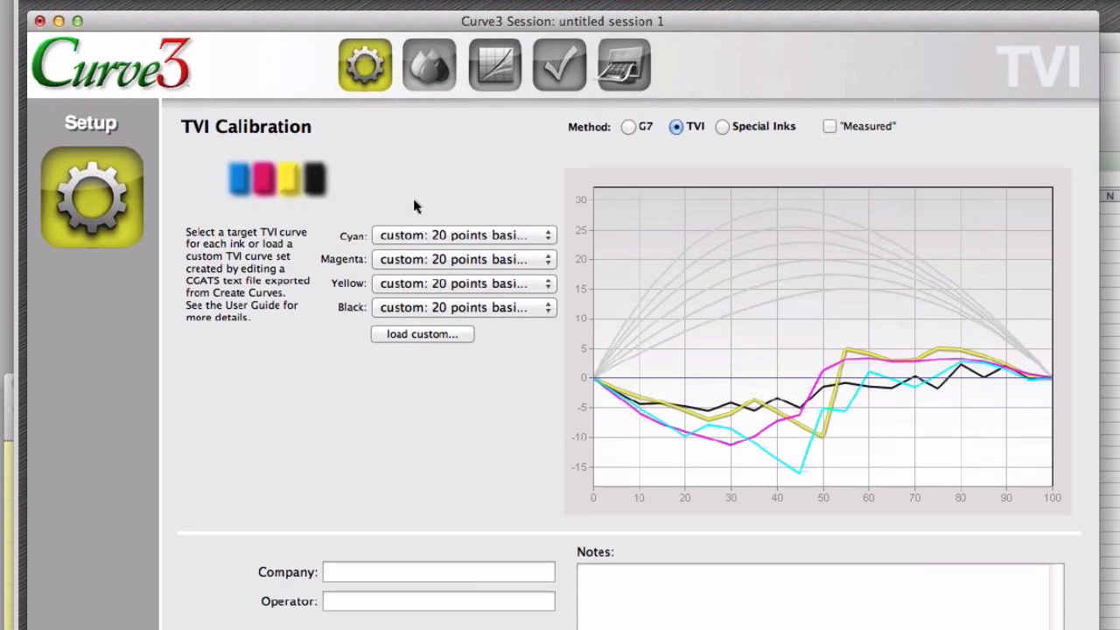
Step: Look through the G7 and TVI calibration setups and set the session's calibration method to Special Inks
{"action": "left_click", "coordinate": [630, 128]}
{"action": "left_click", "coordinate": [676, 128]}
{"action": "left_click", "coordinate": [722, 128]}
{"action": "left_click", "coordinate": [628, 126]}
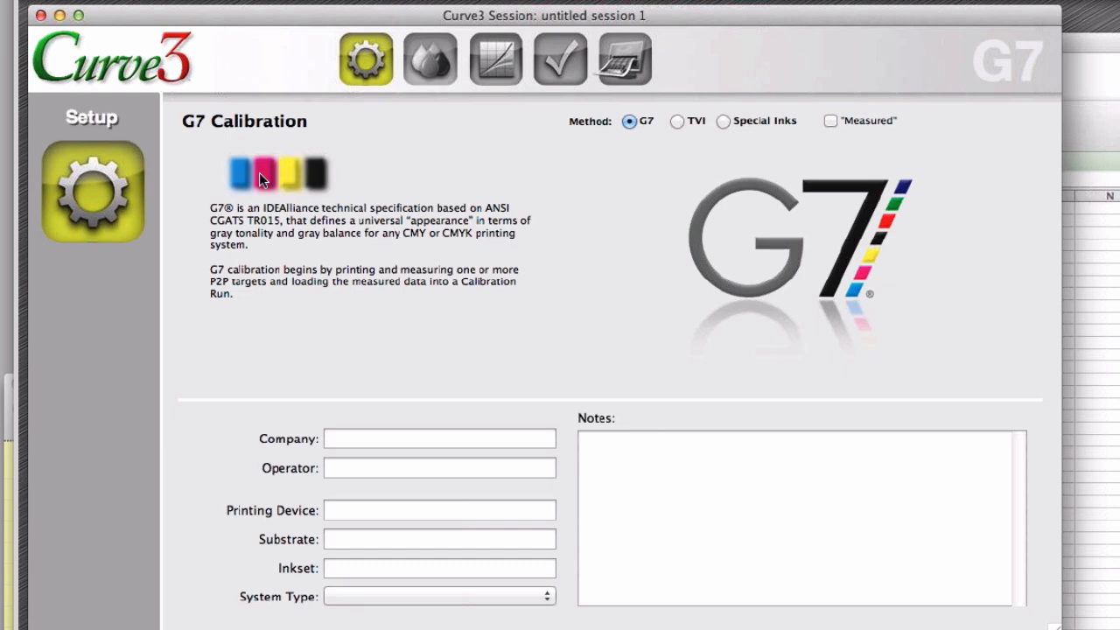
{"action": "left_click", "coordinate": [677, 121]}
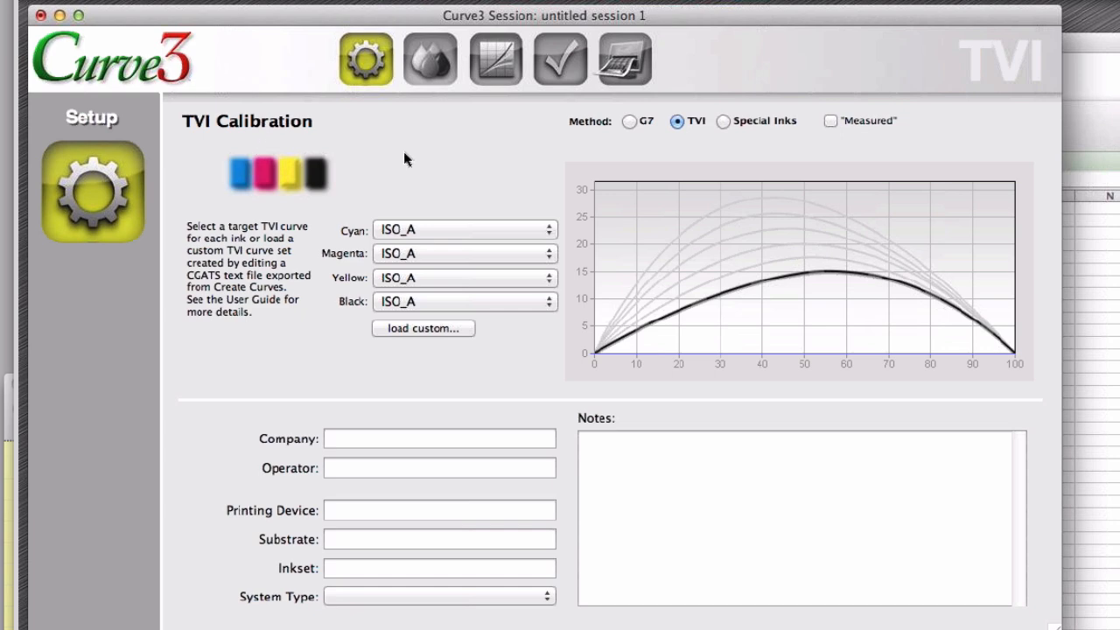
{"action": "left_click", "coordinate": [723, 121]}
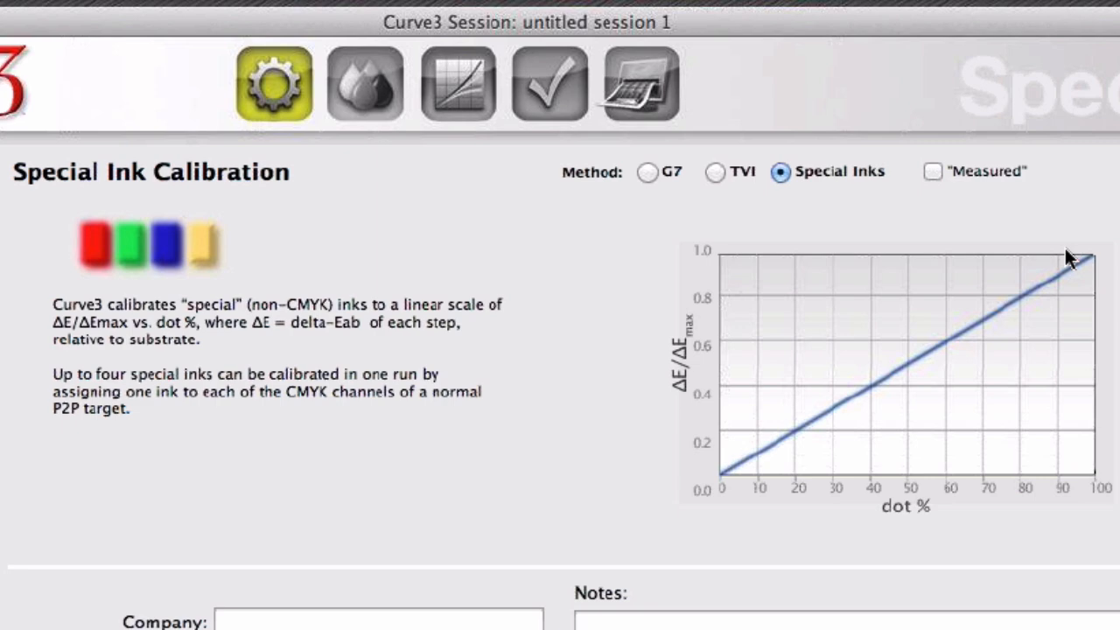
Step: Load P2P25_special_004.txt from the 7 Special Inks folder as the measurement data for Run 1 - Calibration
{"action": "left_click", "coordinate": [461, 98]}
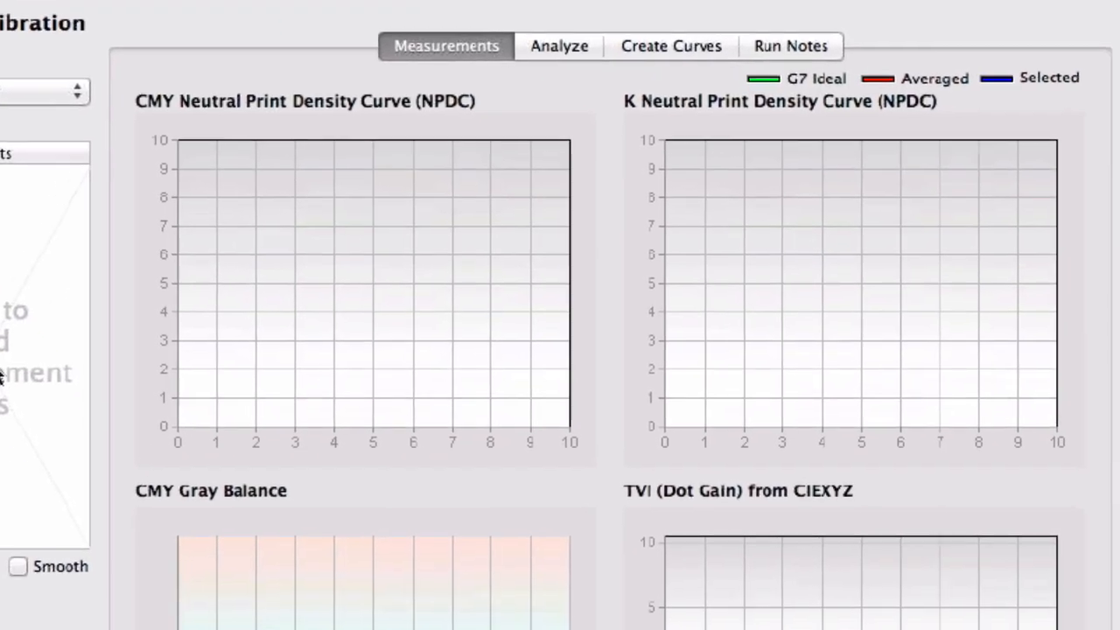
{"action": "key", "text": "super+o"}
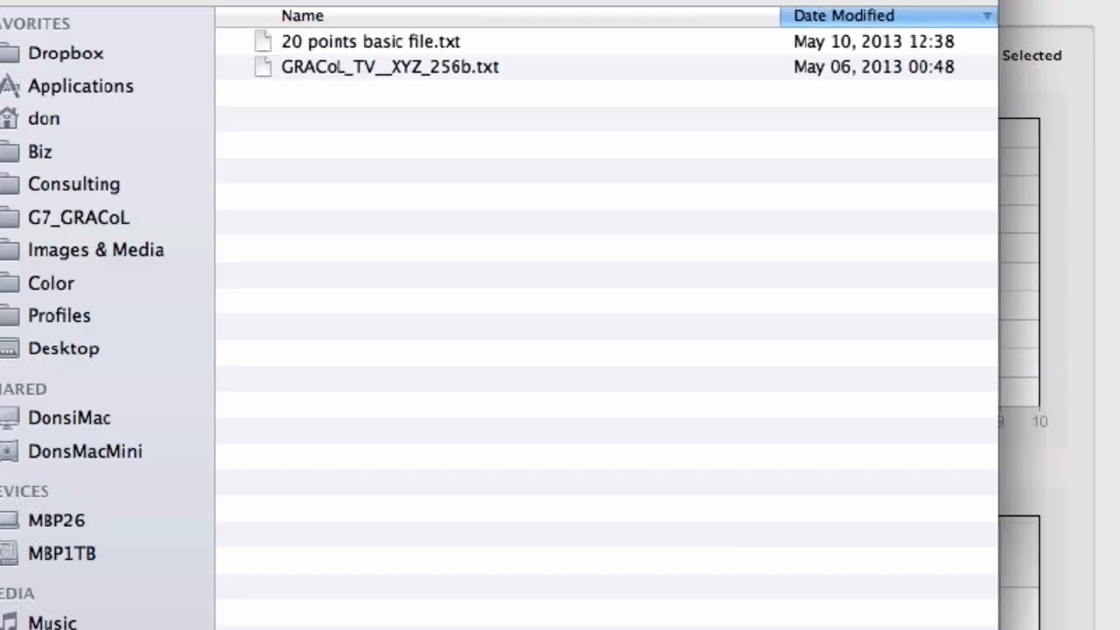
{"action": "left_click", "coordinate": [350, 2]}
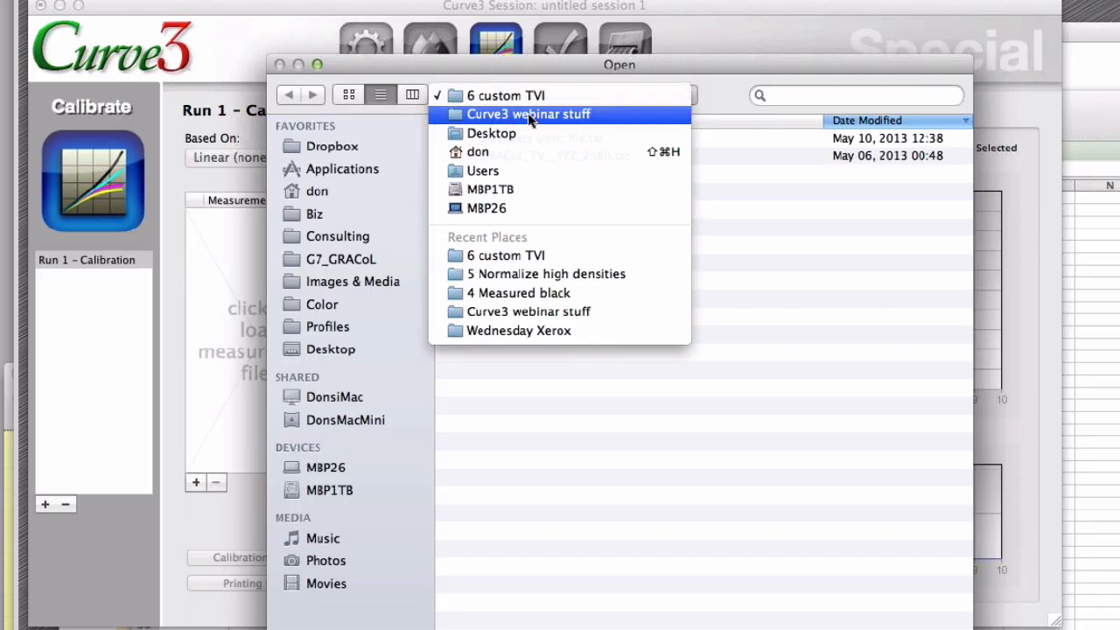
{"action": "left_click", "coordinate": [528, 113]}
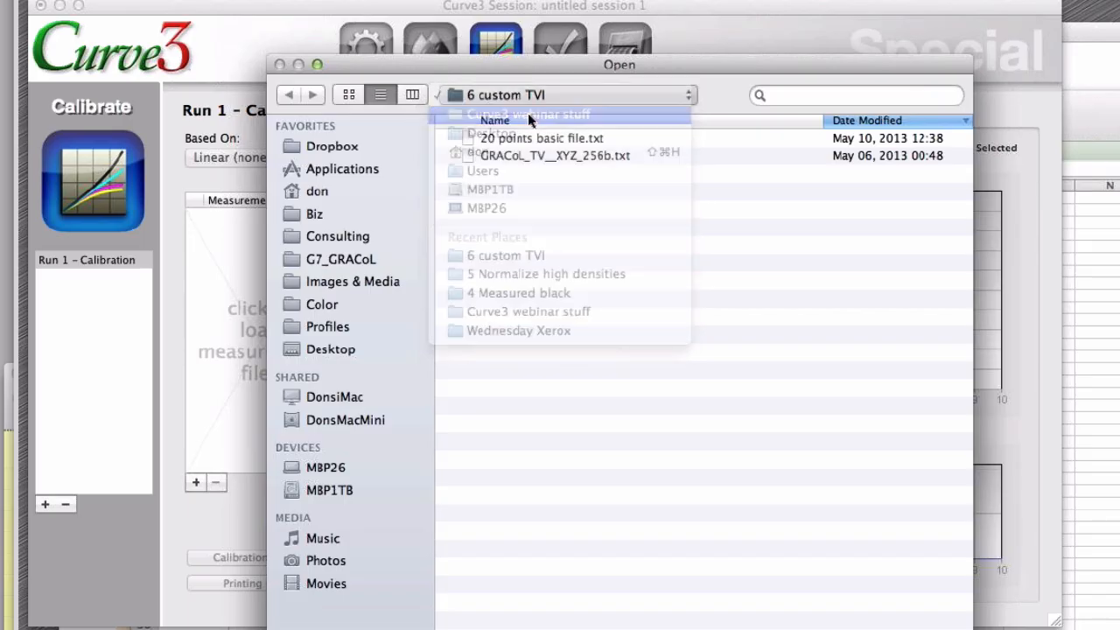
{"action": "left_click", "coordinate": [470, 170]}
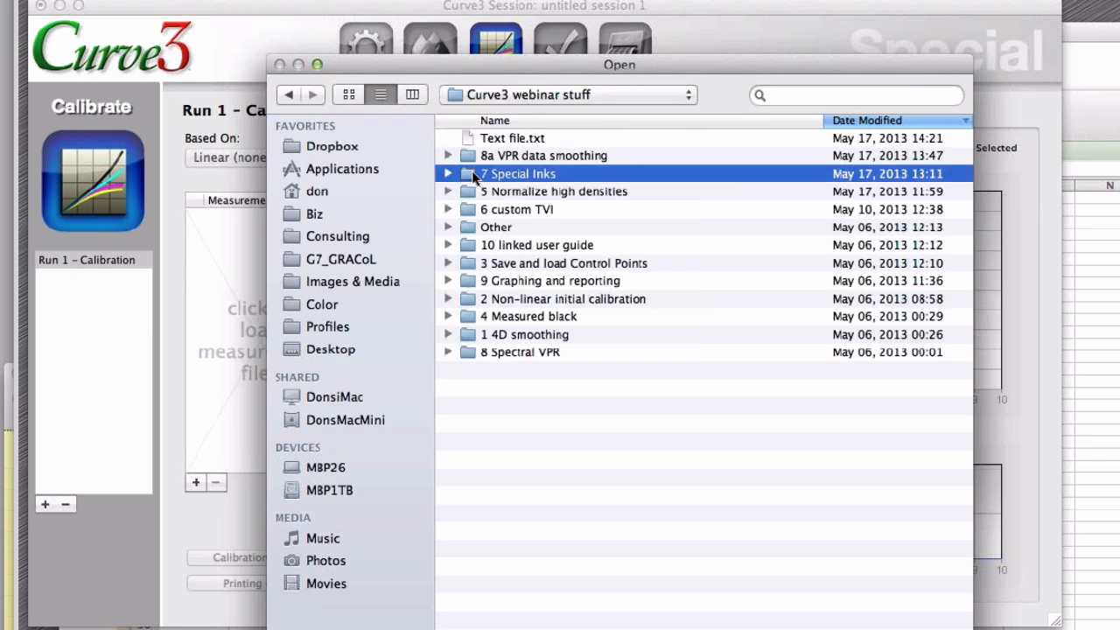
{"action": "double_click", "coordinate": [472, 171]}
{"action": "left_click", "coordinate": [536, 155]}
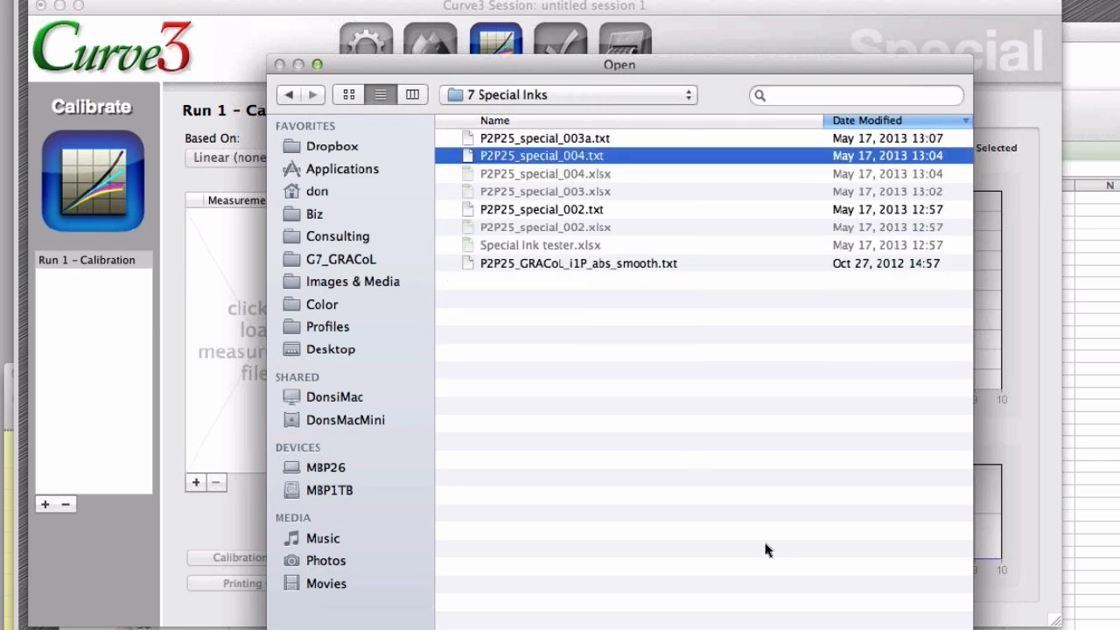
{"action": "key", "text": "Return"}
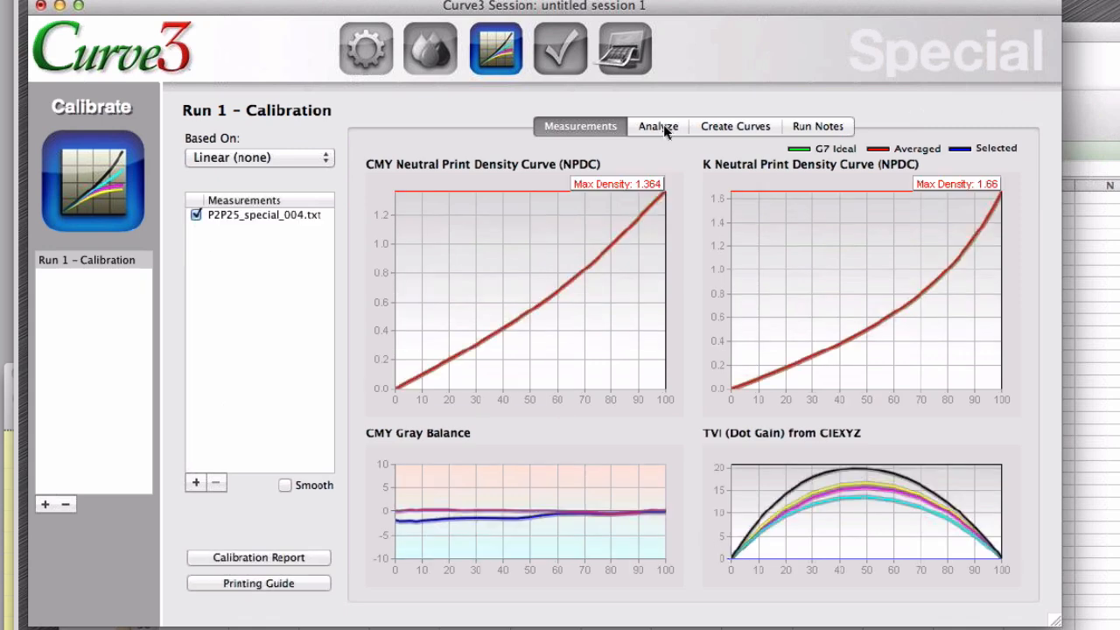
Step: Review Run 1's output curves and ink and paper analysis, and display the curve control points as delta values
{"action": "left_click", "coordinate": [726, 130]}
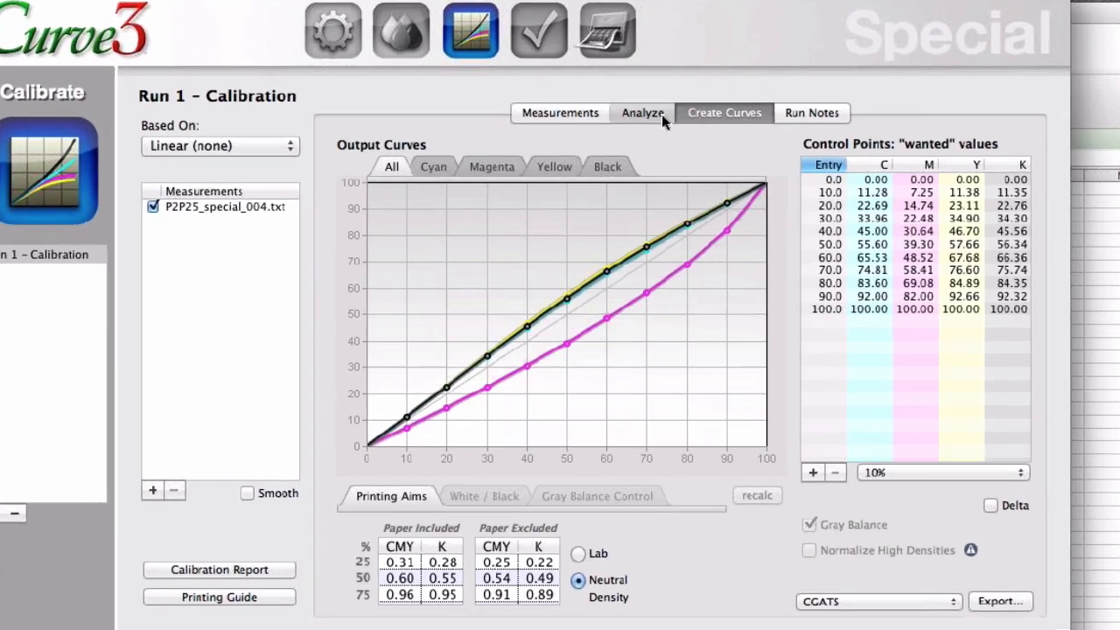
{"action": "left_click", "coordinate": [667, 122]}
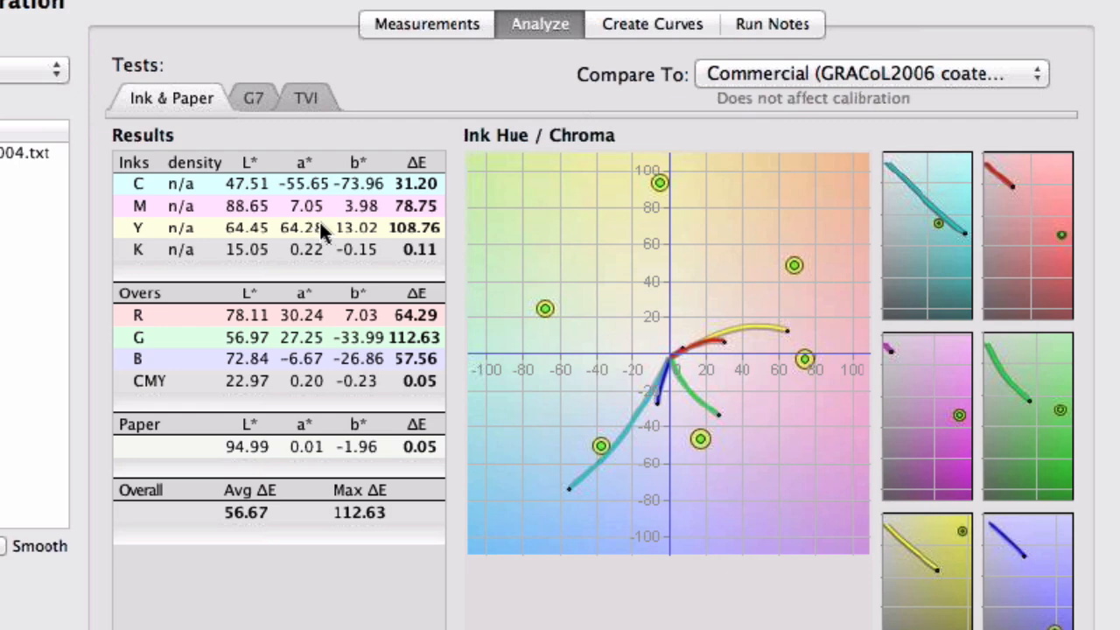
{"action": "left_click", "coordinate": [636, 26]}
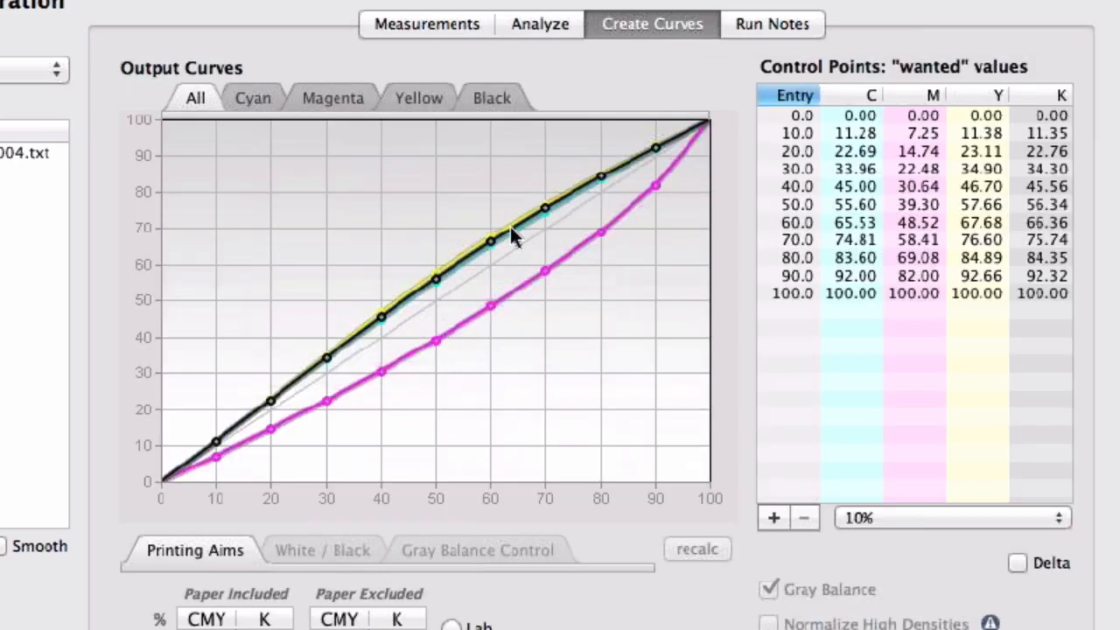
{"action": "mouse_move", "coordinate": [514, 237]}
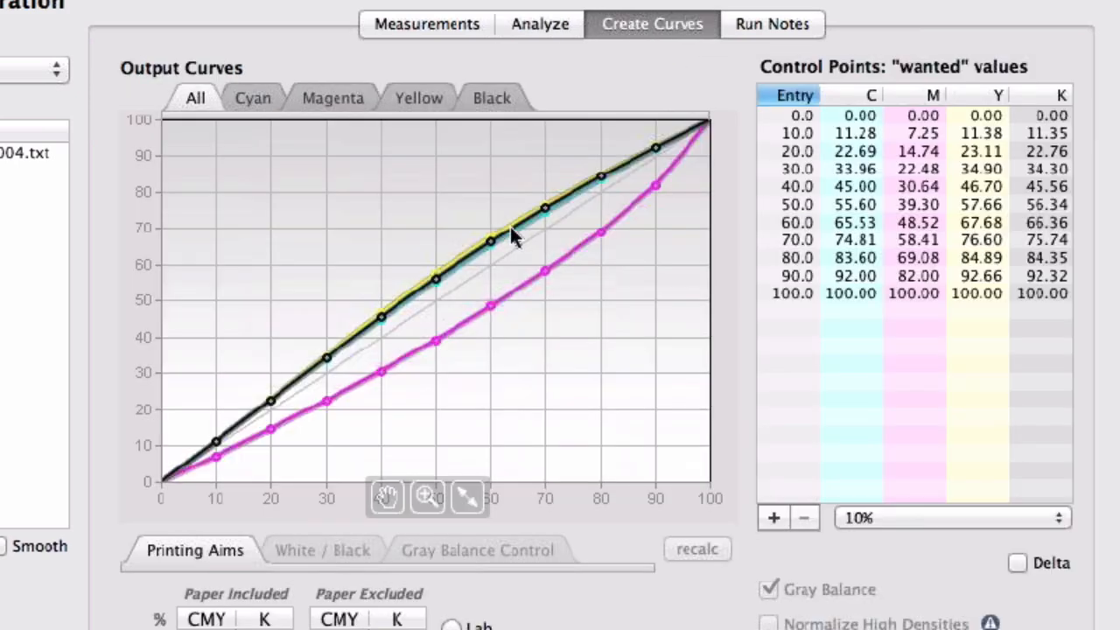
{"action": "left_click", "coordinate": [1019, 562]}
{"action": "mouse_move", "coordinate": [654, 226]}
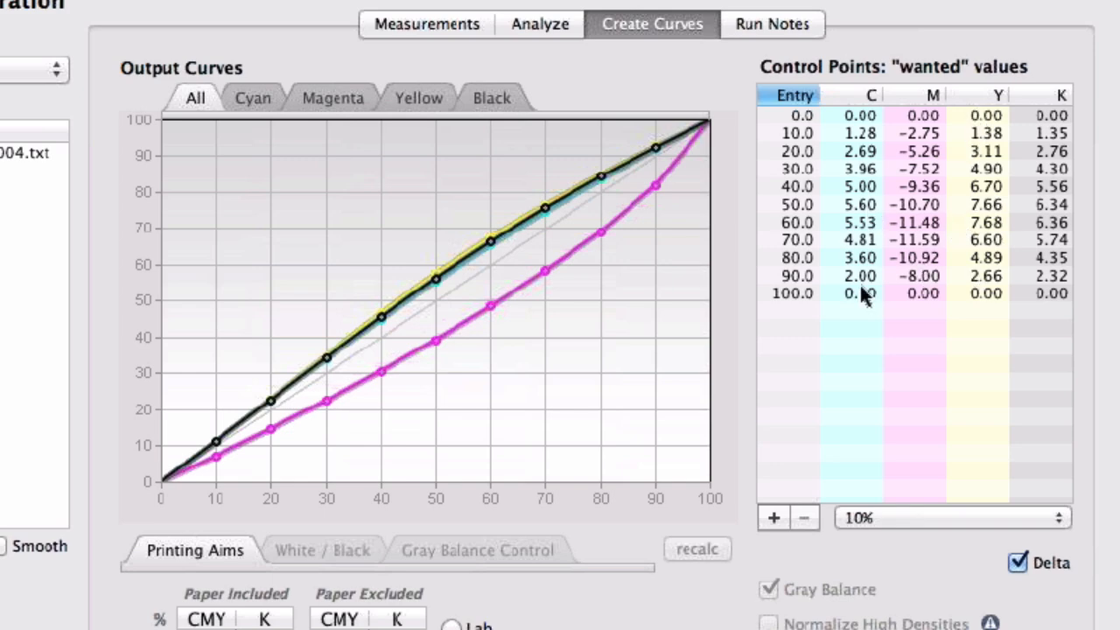
{"action": "mouse_move", "coordinate": [646, 281]}
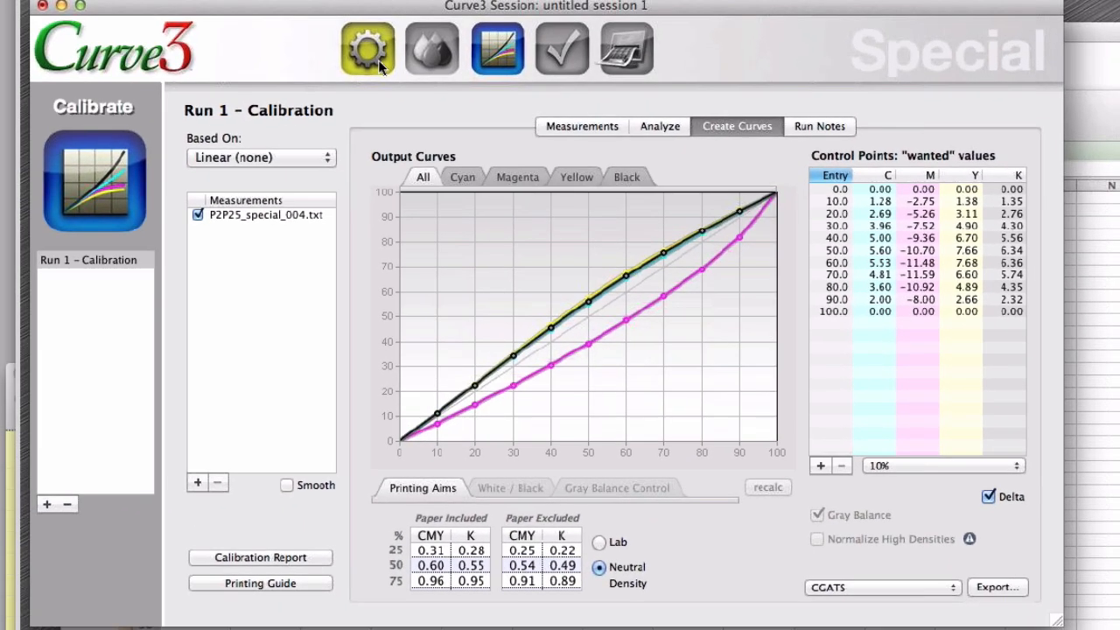
Step: Return to Setup, switch to Excel and close the Text file.txt workbook
{"action": "left_click", "coordinate": [378, 60]}
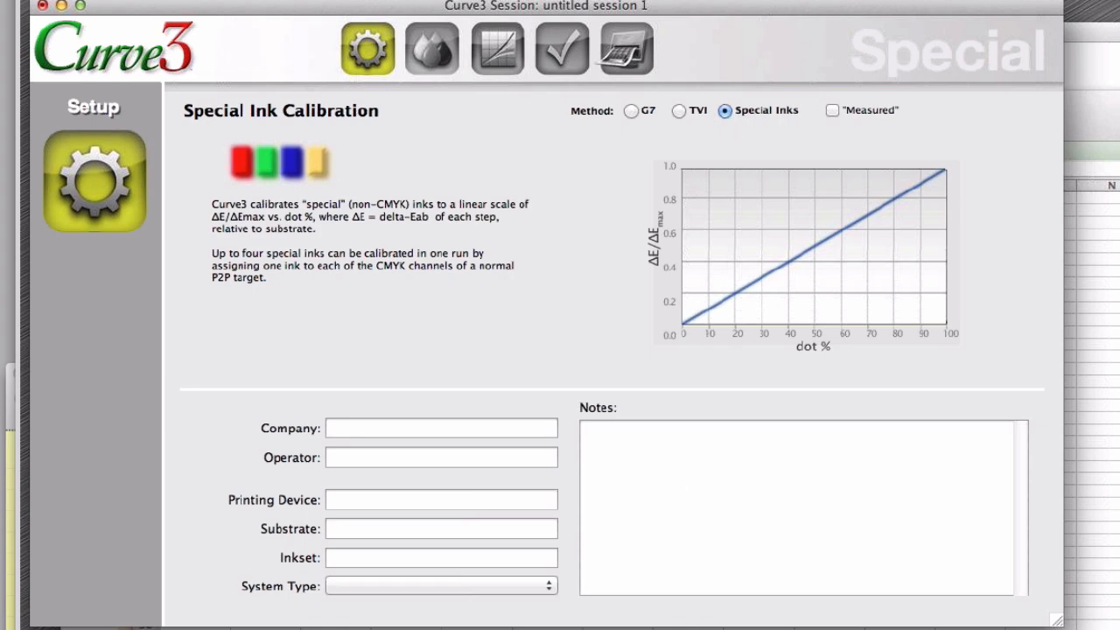
{"action": "key", "text": "super+Tab"}
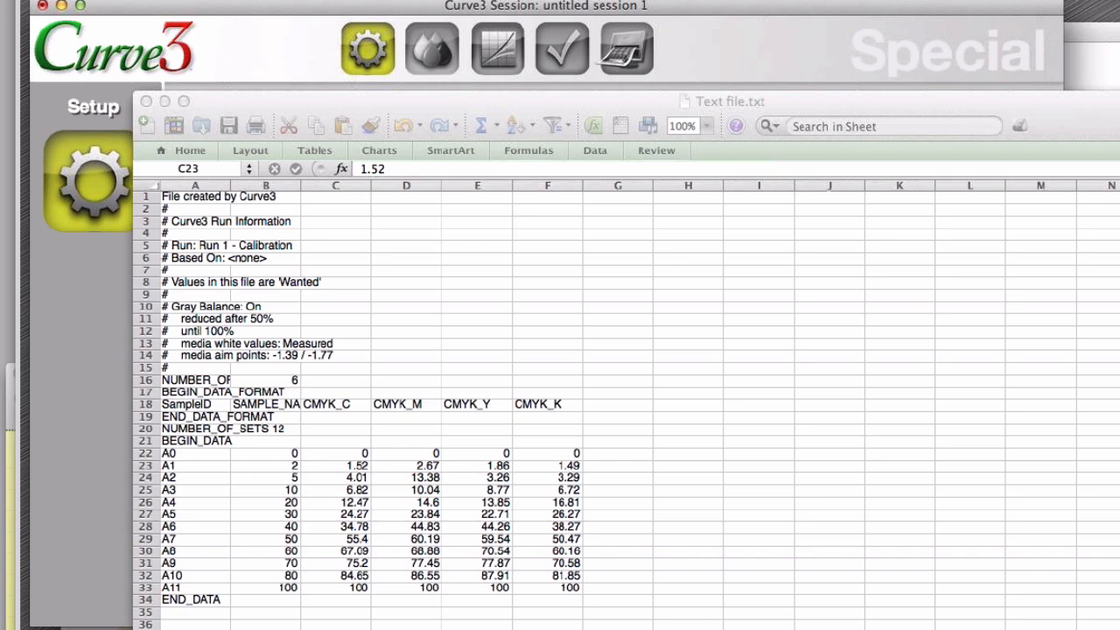
{"action": "left_click", "coordinate": [147, 102]}
Step: Switch to Finder and move the 1 4D smoothing folder window over the middle of the Curve3 session
{"action": "key", "text": "super+Tab"}
{"action": "key", "text": "super+Tab"}
{"action": "key", "text": "super+Tab"}
{"action": "key", "text": "super+Tab"}
{"action": "key", "text": "super+Tab"}
{"action": "key", "text": "super+Tab"}
{"action": "key", "text": "super+Tab"}
{"action": "key", "text": "super+Tab"}
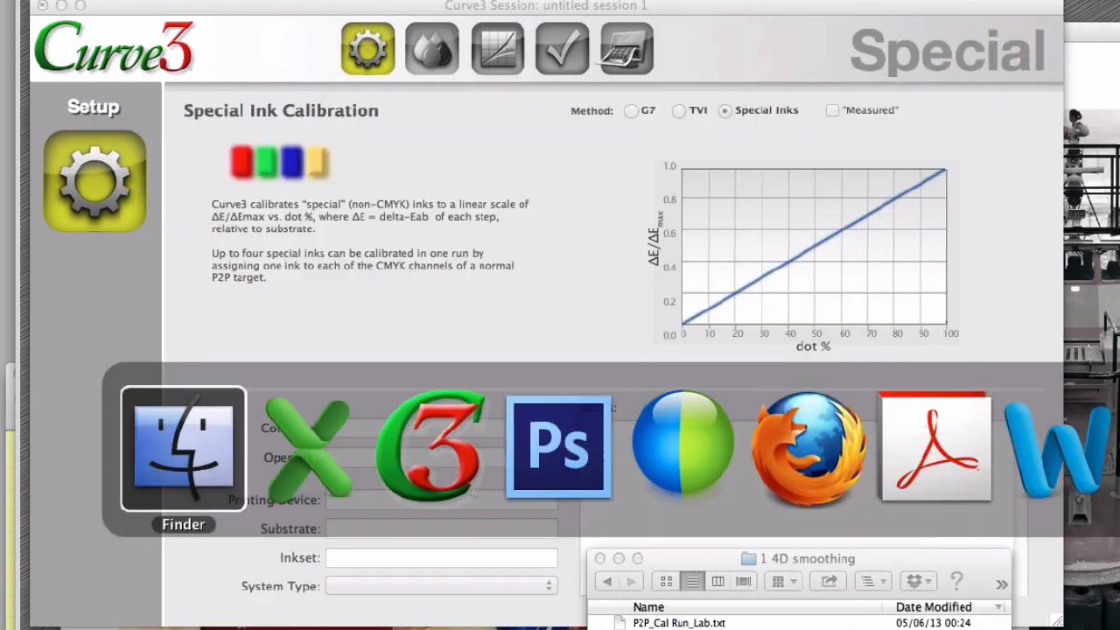
{"action": "left_click_drag", "start_coordinate": [653, 551], "coordinate": [606, 489]}
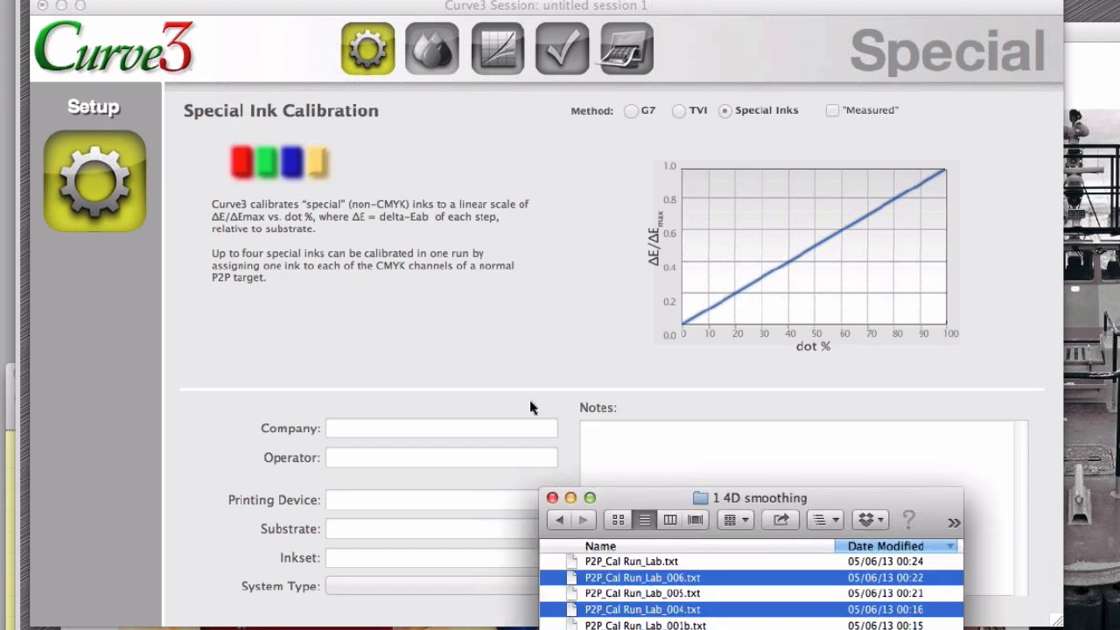
{"action": "left_click_drag", "start_coordinate": [756, 502], "coordinate": [466, 256]}
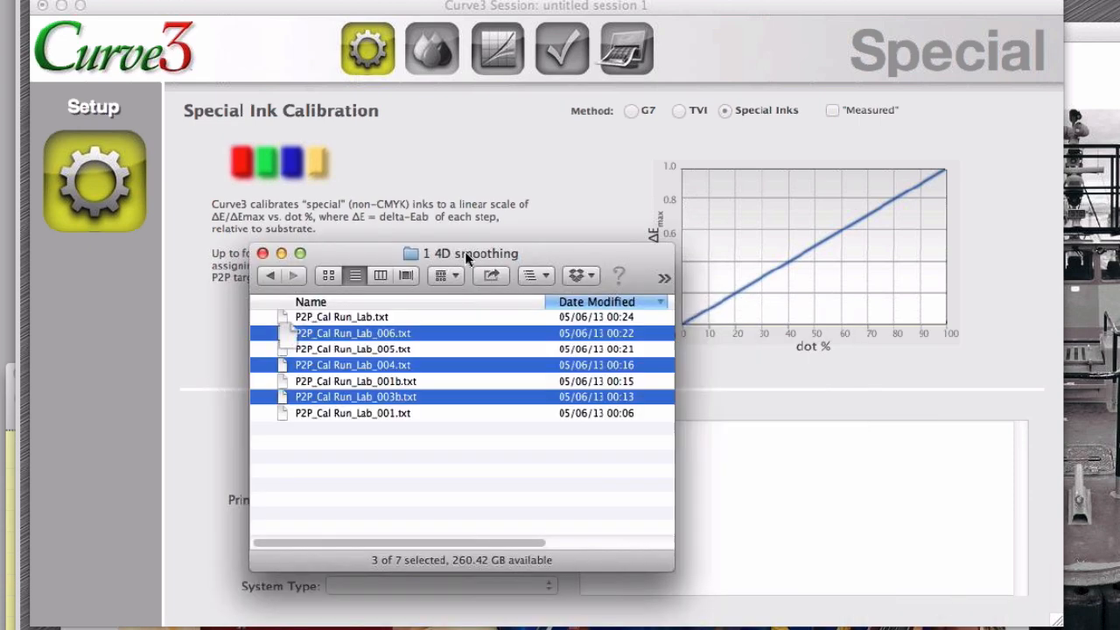
Step: Go up to the Curve3 webinar stuff folder and open CurveGuide.pdf from the 10 linked user guide folder in Acrobat
{"action": "key", "text": "space"}
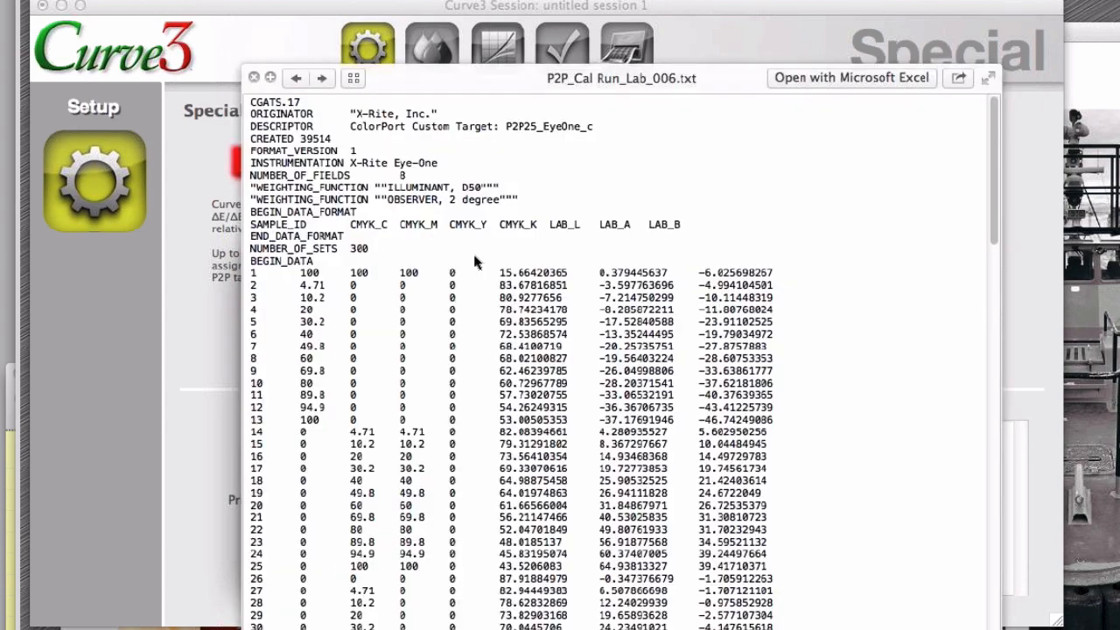
{"action": "key", "text": "space"}
{"action": "left_click", "coordinate": [469, 255], "text": "super"}
{"action": "left_click", "coordinate": [467, 273]}
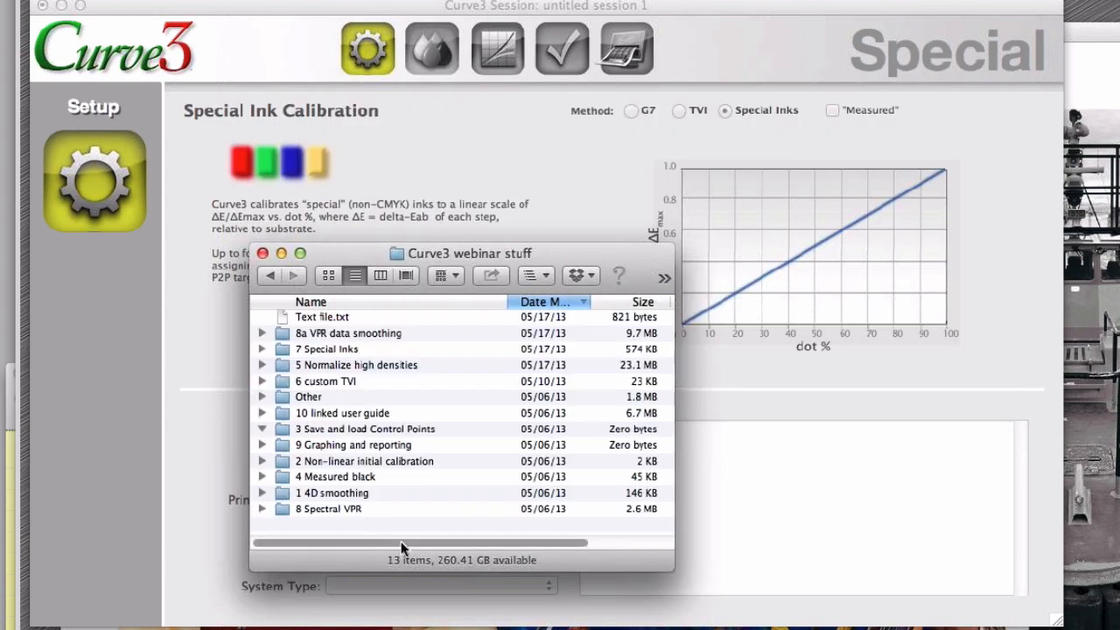
{"action": "double_click", "coordinate": [293, 413]}
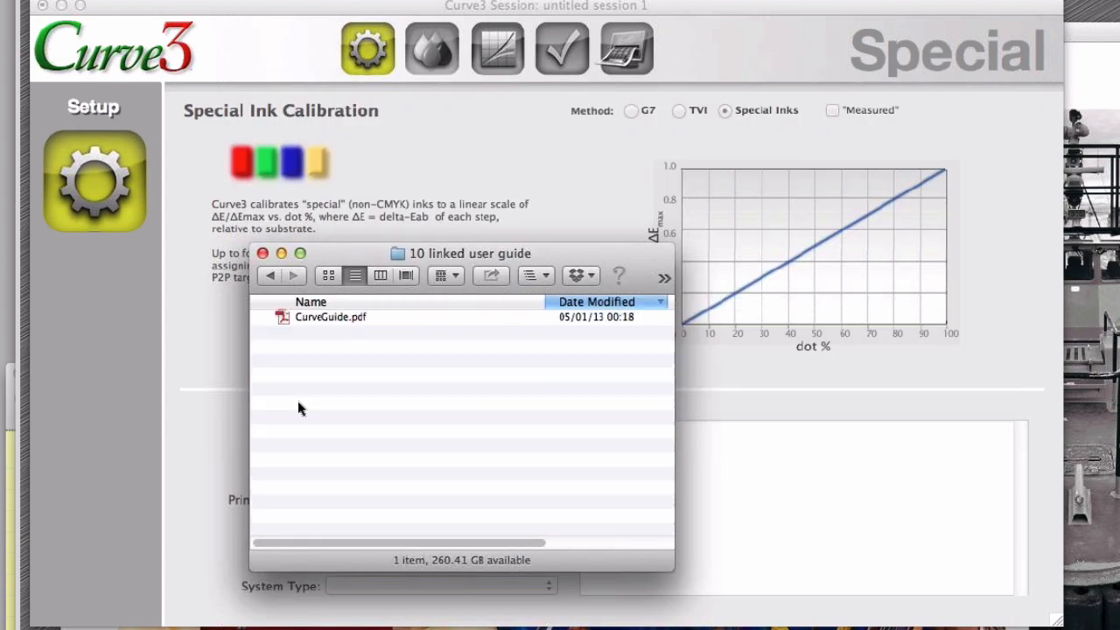
{"action": "double_click", "coordinate": [321, 318]}
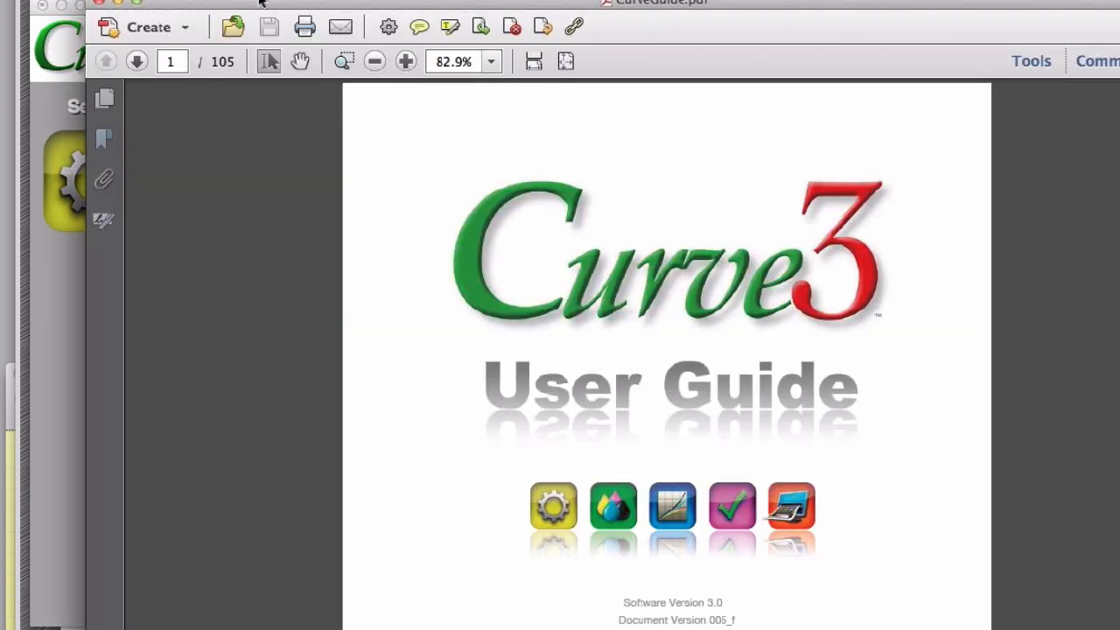
{"action": "left_click_drag", "start_coordinate": [234, 0], "coordinate": [201, 2]}
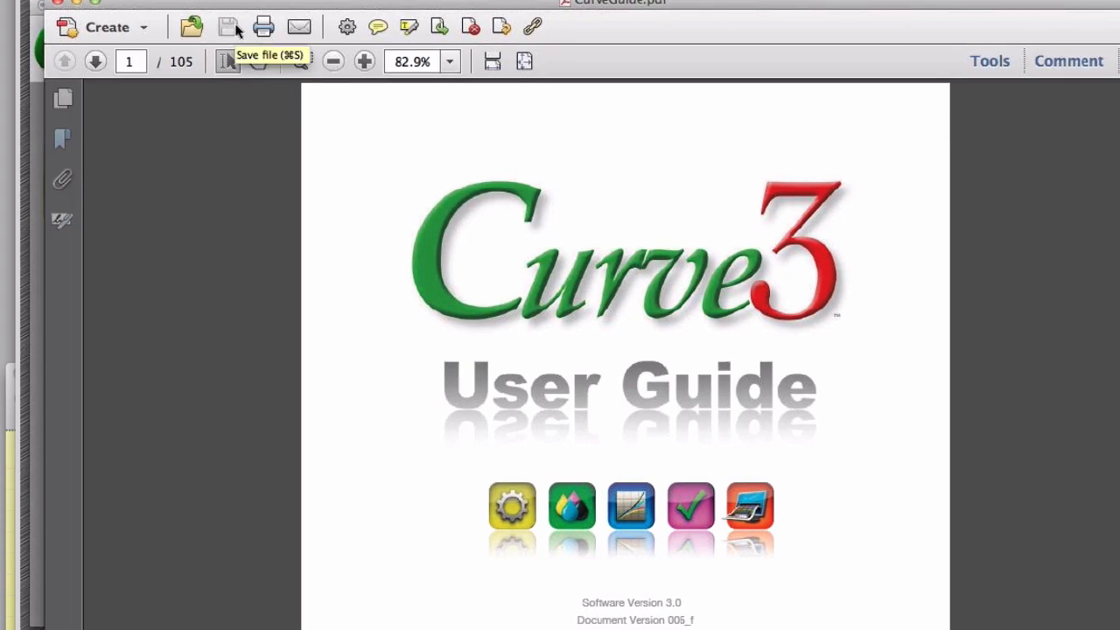
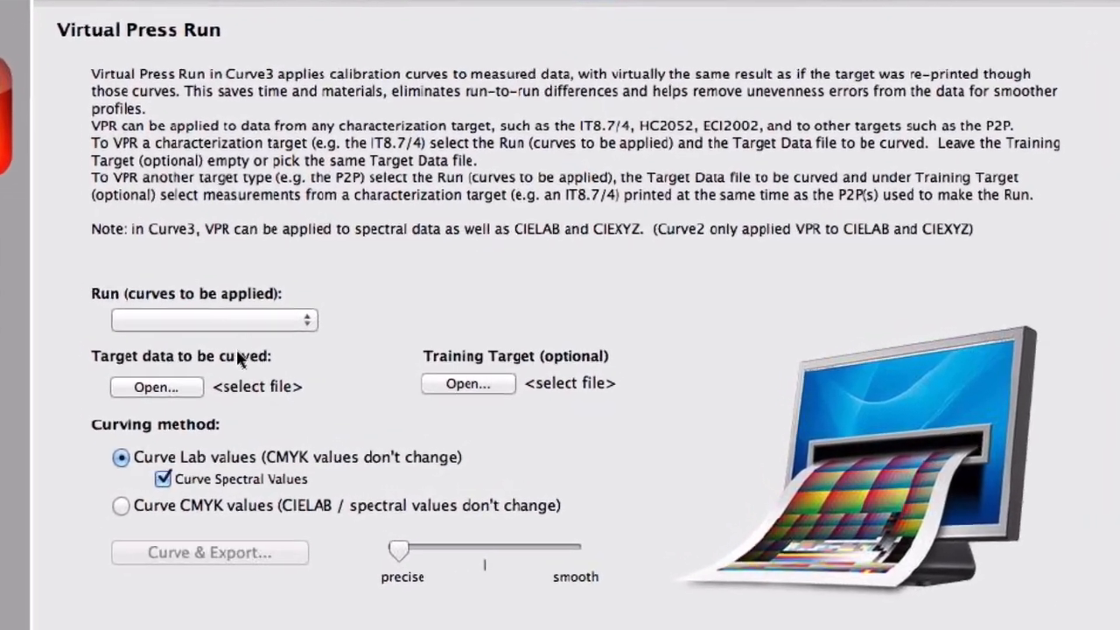
Step: In Curve3's Virtual Press Run, apply the Run 1 - Calibration curves and load IT8_G72_UVCut.txt from 8a VPR data smoothing as target data
{"action": "left_click", "coordinate": [284, 336]}
{"action": "left_click", "coordinate": [188, 314]}
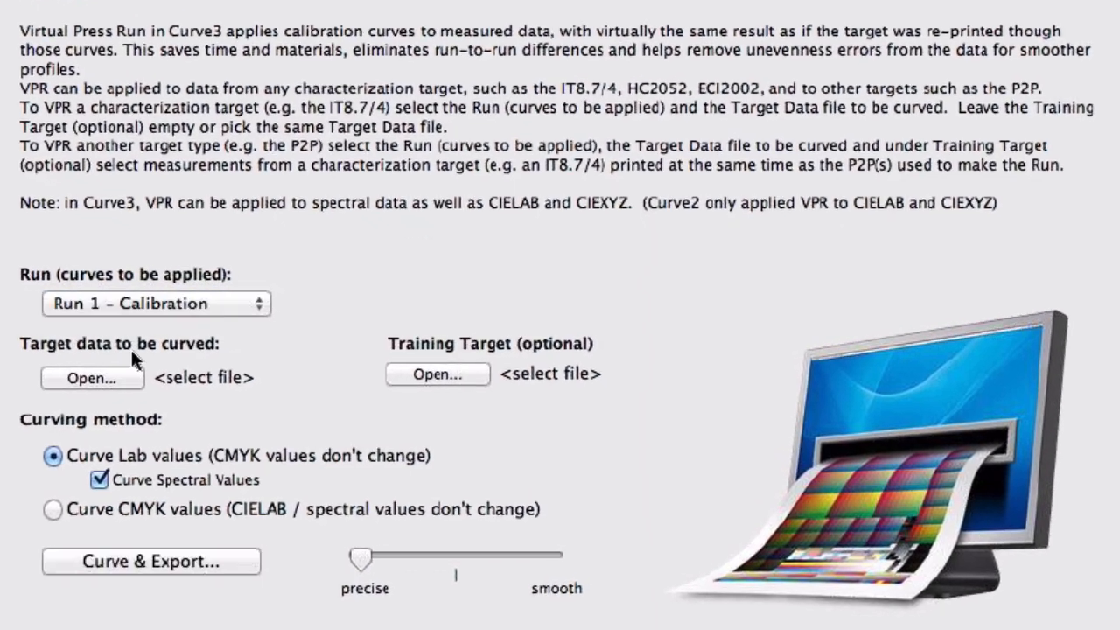
{"action": "left_click", "coordinate": [104, 376]}
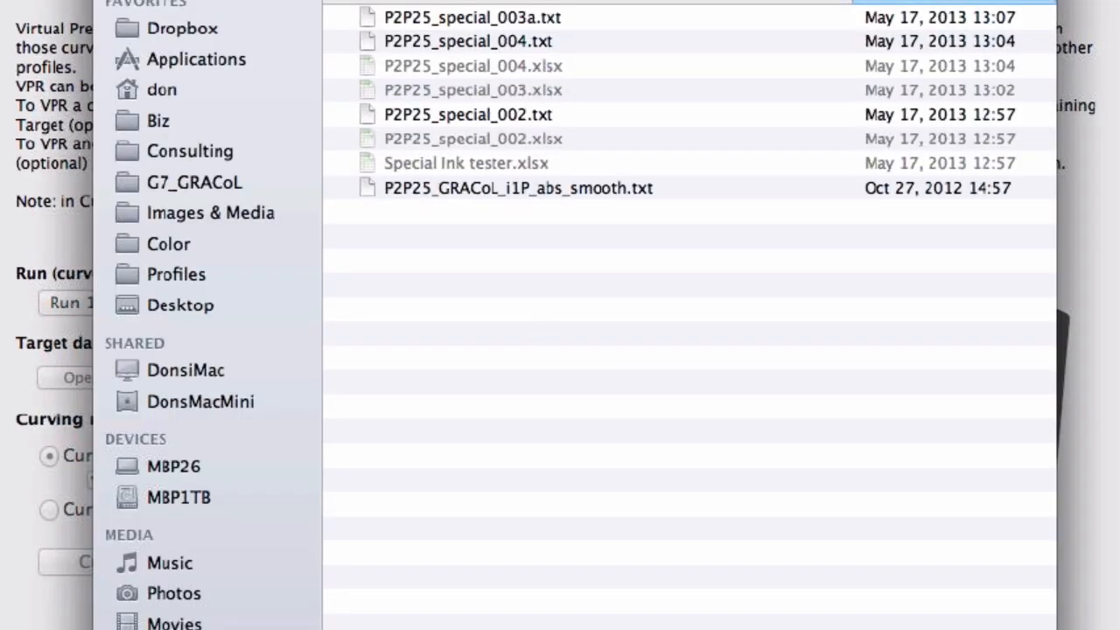
{"action": "left_click", "coordinate": [488, 0]}
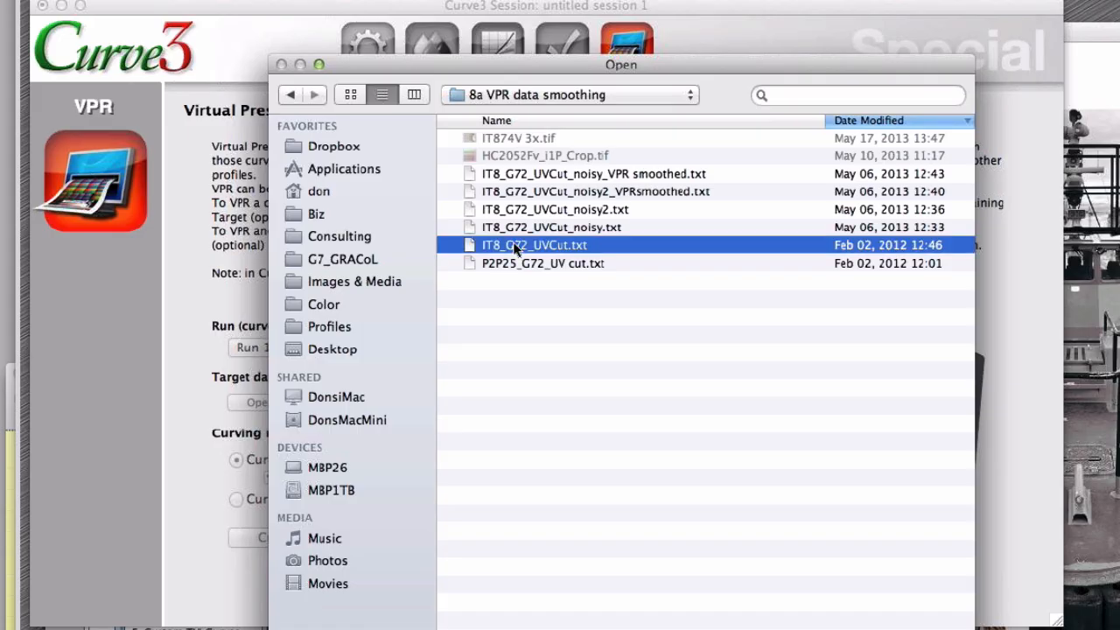
{"action": "double_click", "coordinate": [513, 241]}
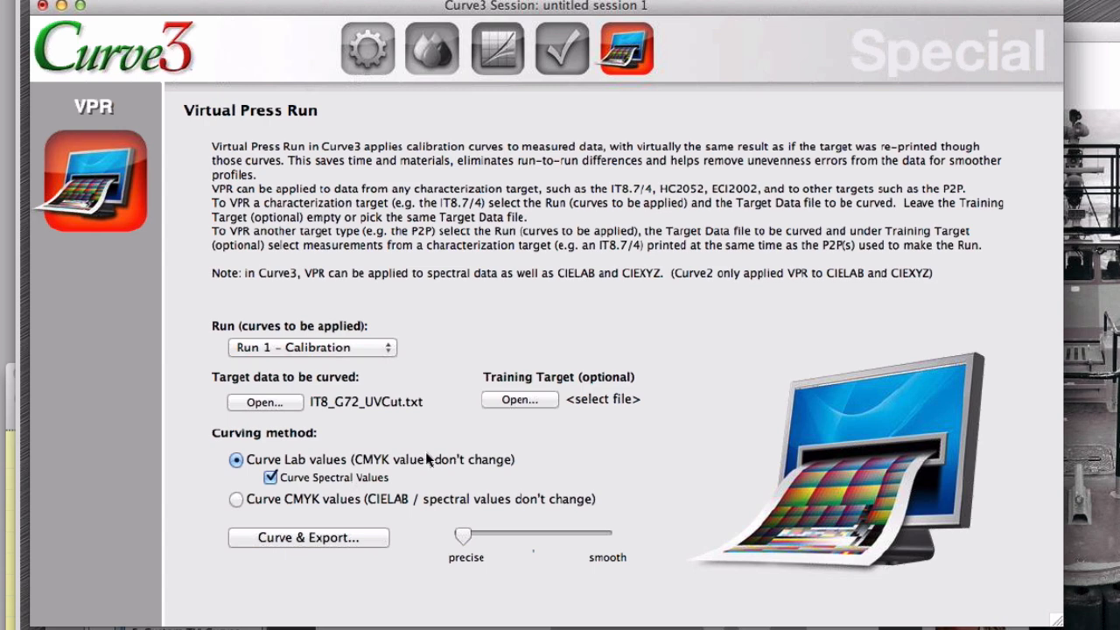
Step: Add a verification run in Calibrate and load P2P_Cal Run_Lab_001.txt from the 1 4D smoothing folder as its measurement
{"action": "left_click", "coordinate": [500, 63]}
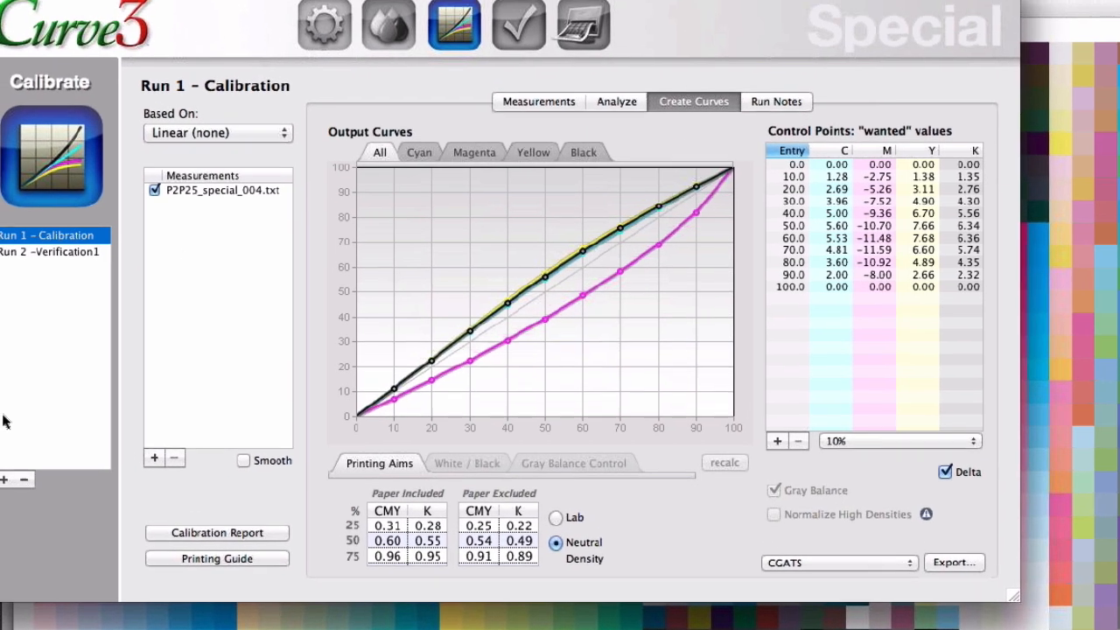
{"action": "left_click", "coordinate": [23, 203]}
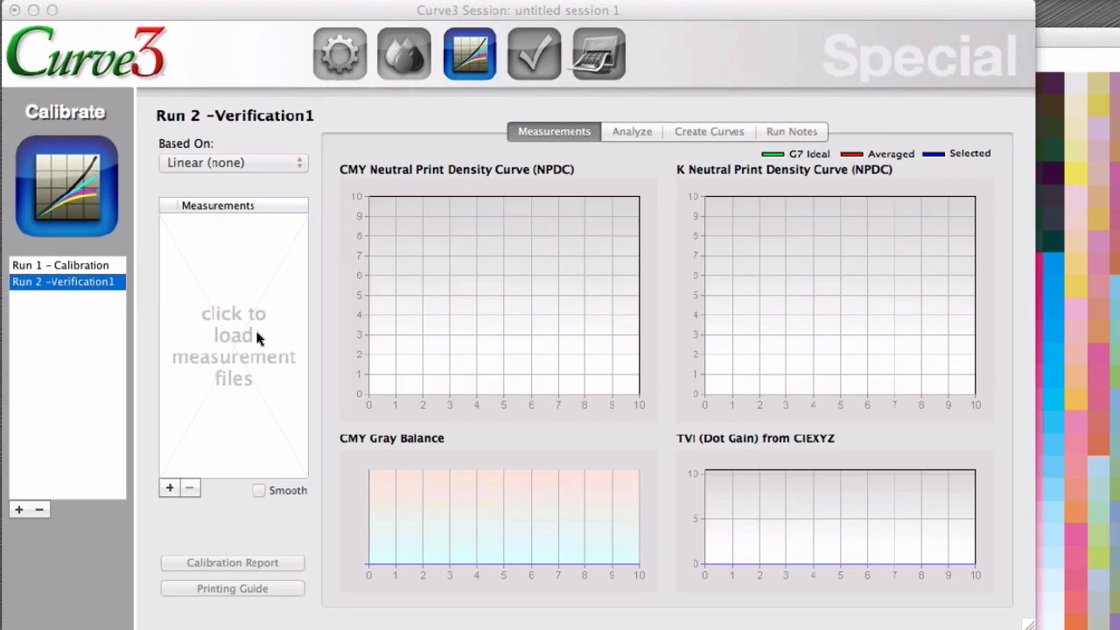
{"action": "left_click", "coordinate": [259, 339]}
{"action": "left_click", "coordinate": [501, 101]}
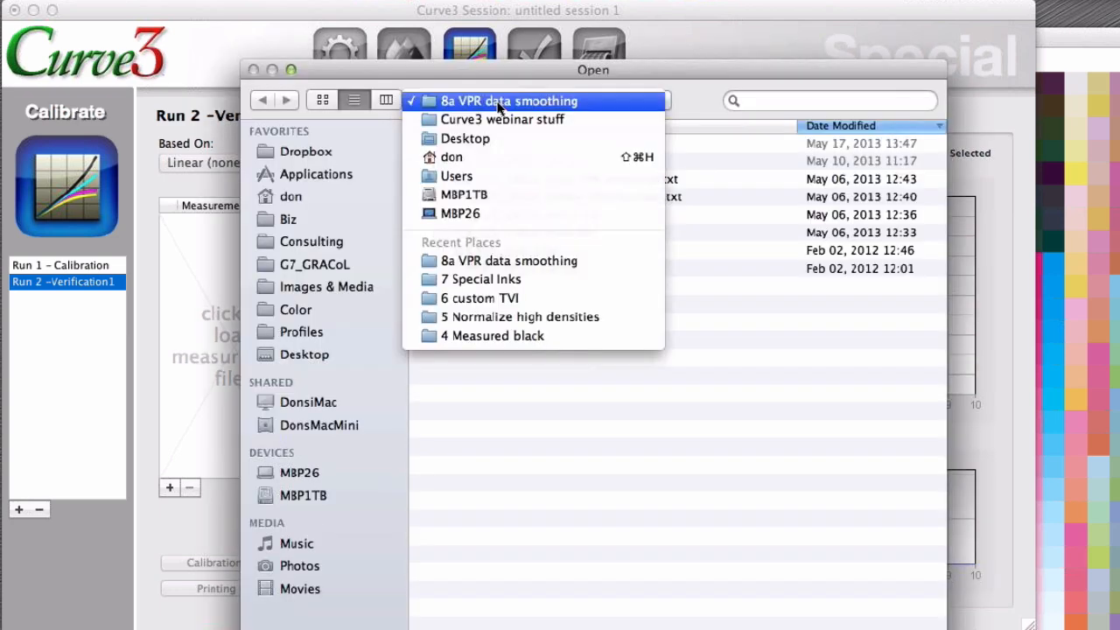
{"action": "left_click", "coordinate": [814, 408]}
{"action": "left_click", "coordinate": [536, 101]}
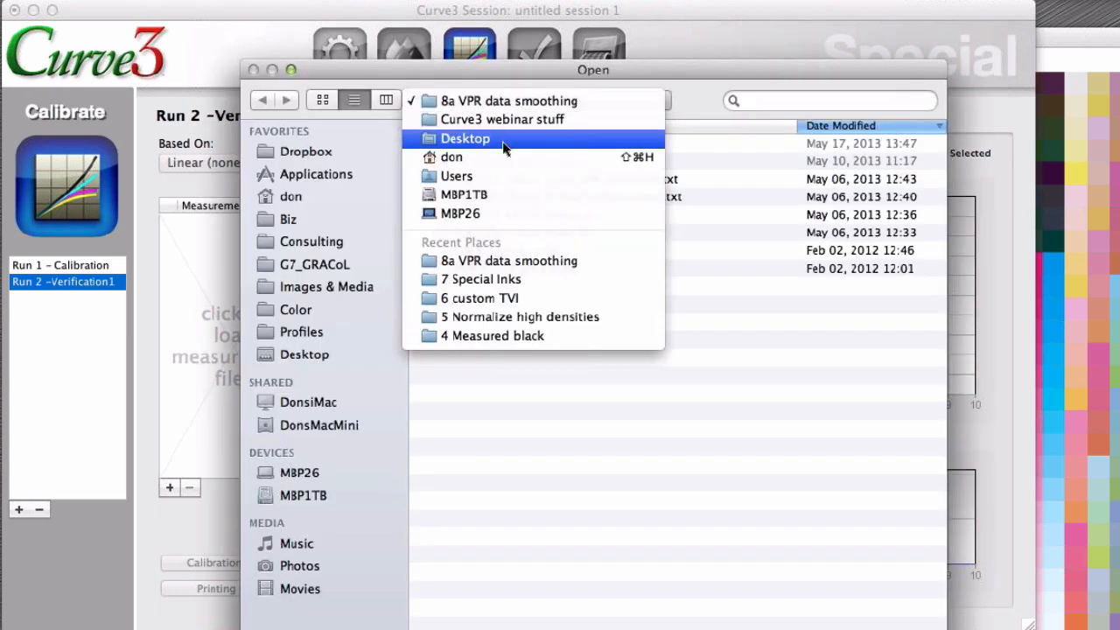
{"action": "left_click", "coordinate": [467, 267]}
{"action": "key", "text": "super+Up"}
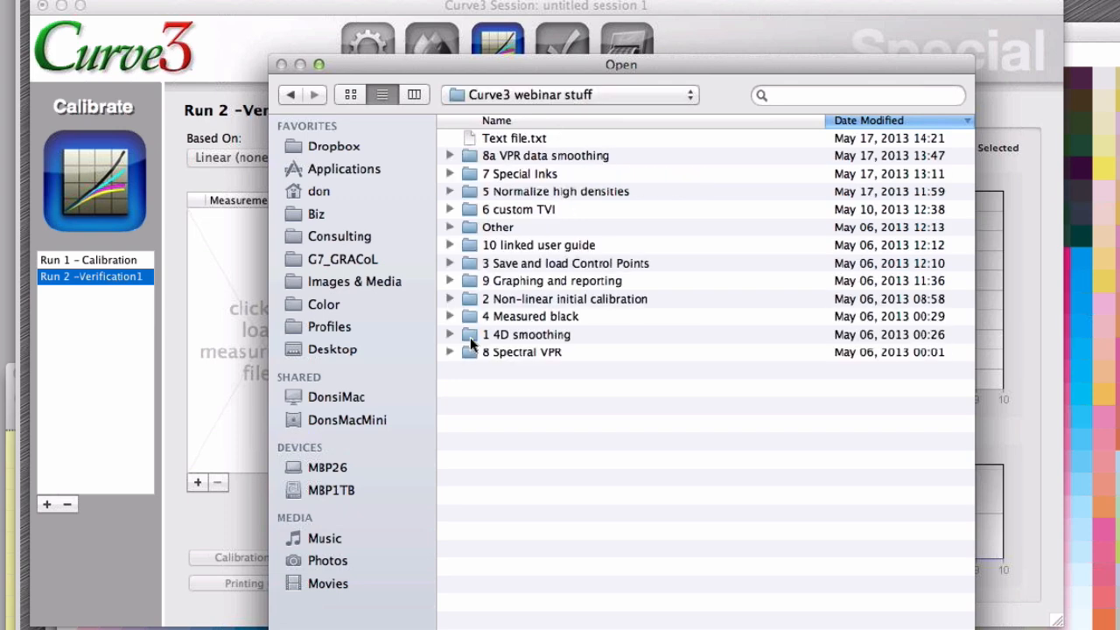
{"action": "left_click", "coordinate": [442, 342]}
{"action": "double_click", "coordinate": [470, 336]}
{"action": "double_click", "coordinate": [535, 248]}
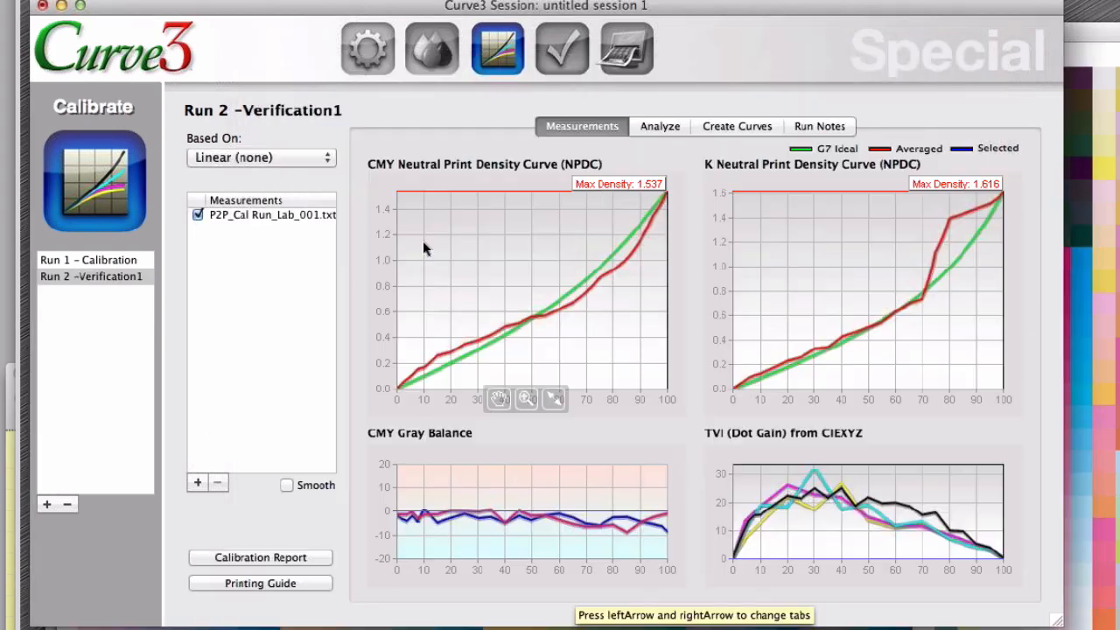
Step: In Create Curves for Run 2, switch to the 50% control point set and remove the midpoint, leaving only 0 and 100
{"action": "left_click", "coordinate": [730, 128]}
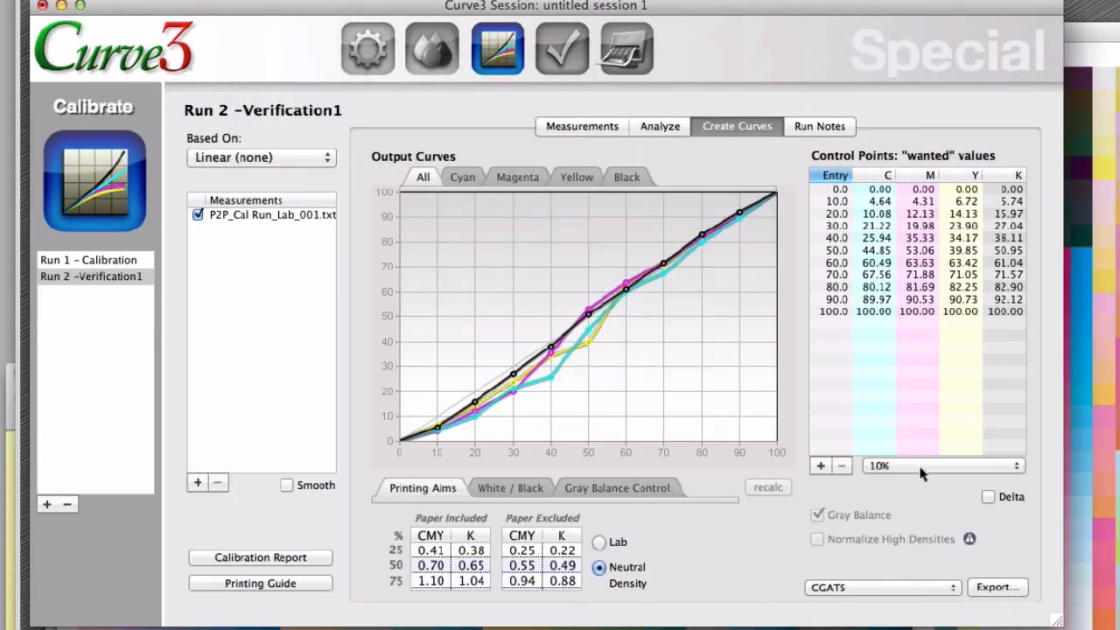
{"action": "left_click", "coordinate": [925, 465]}
{"action": "left_click", "coordinate": [906, 496]}
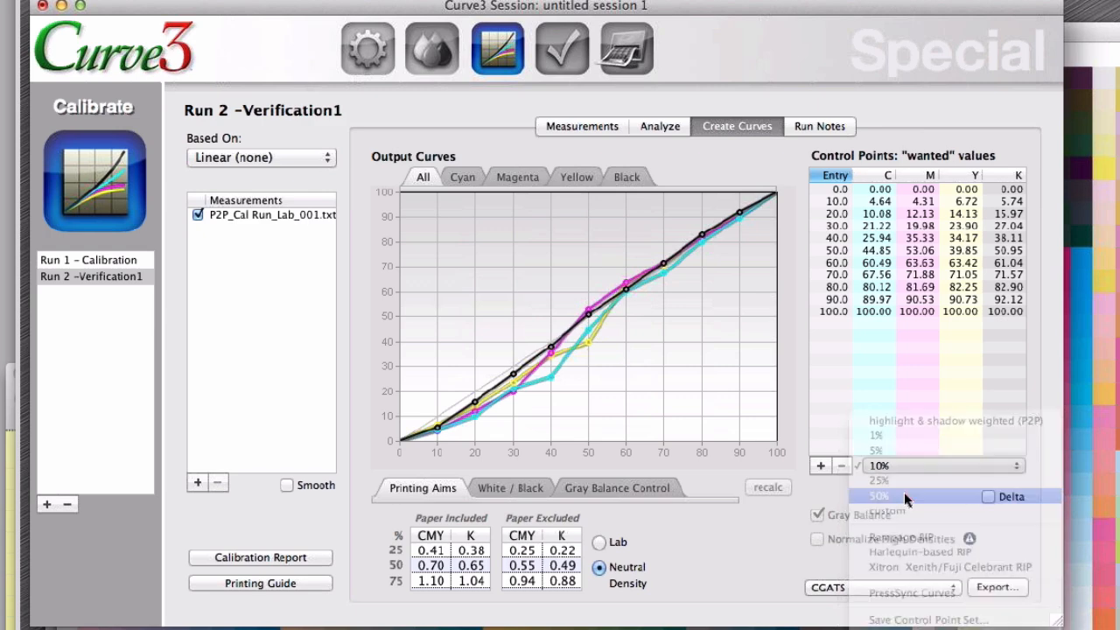
{"action": "left_click", "coordinate": [841, 467]}
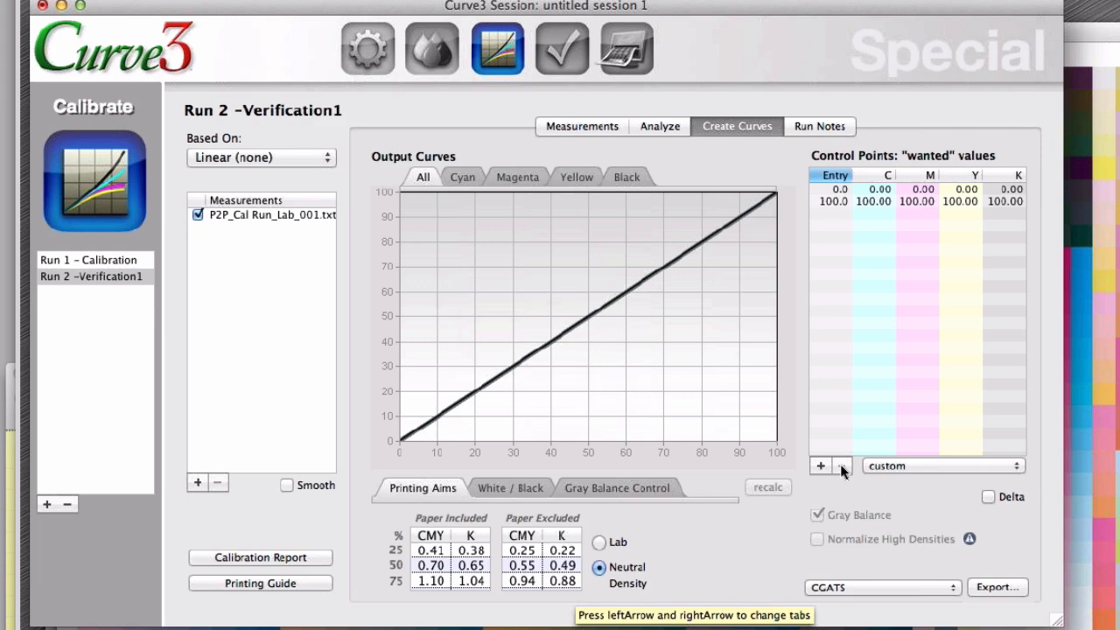
Step: Rename the Run 2 - Verification1 run as Nulll calibration
{"action": "double_click", "coordinate": [65, 278]}
{"action": "type", "text": "Nu"}
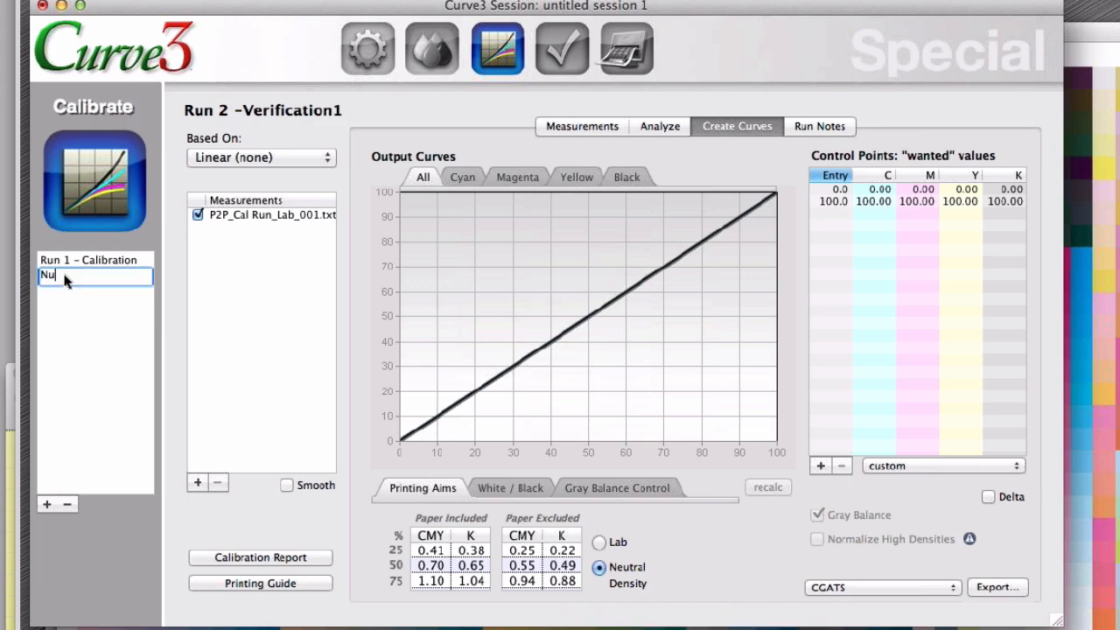
{"action": "type", "text": "lll calibration"}
{"action": "key", "text": "Return"}
Step: In Virtual Press Run, select Nulll calibration as the curves to be applied, keeping IT8_G72_UVCut.txt as target data
{"action": "left_click", "coordinate": [637, 54]}
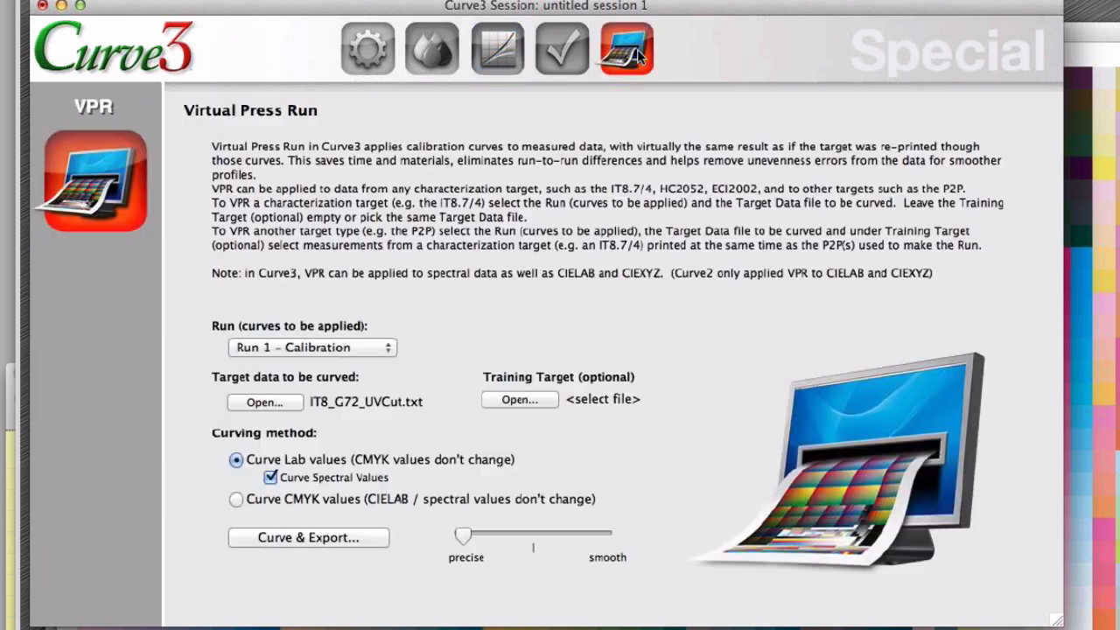
{"action": "left_click", "coordinate": [319, 348]}
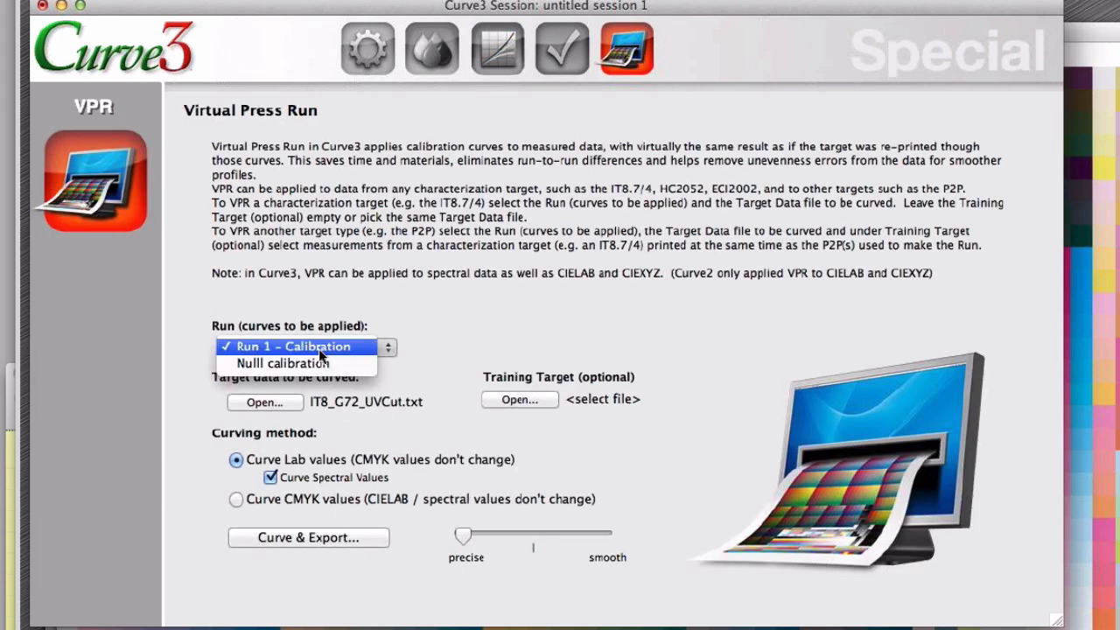
{"action": "left_click", "coordinate": [301, 367]}
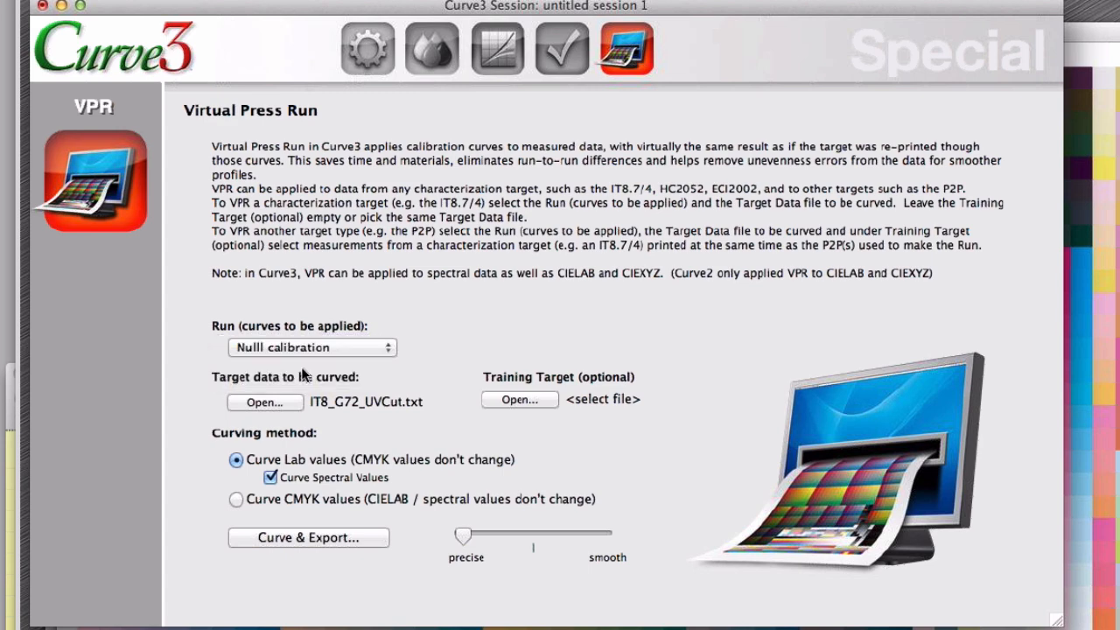
{"action": "left_click", "coordinate": [265, 402]}
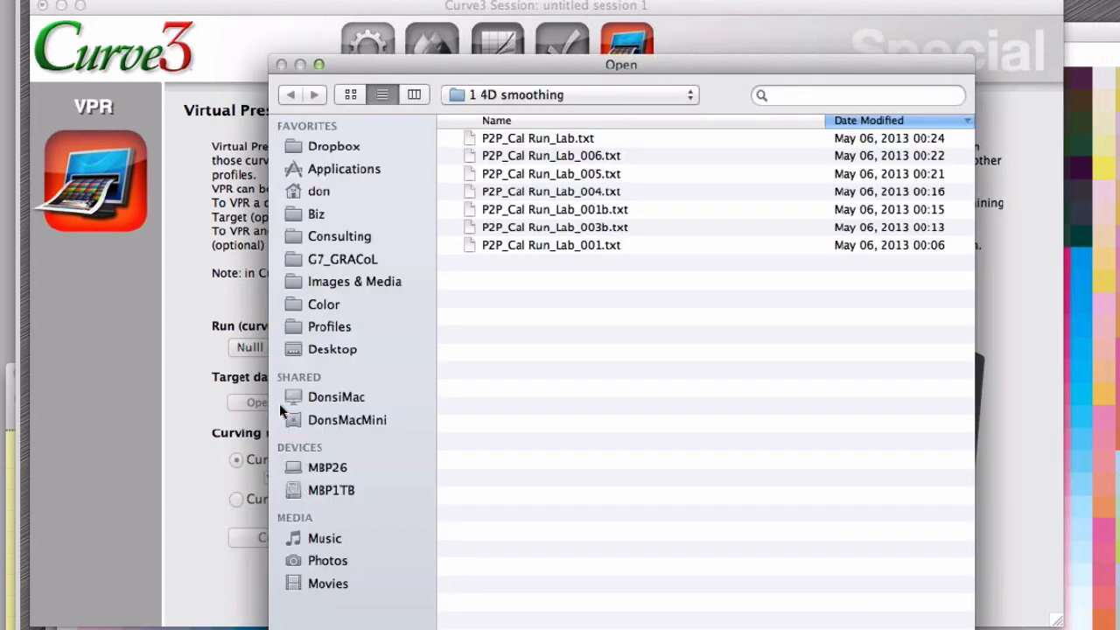
{"action": "key", "text": "Escape"}
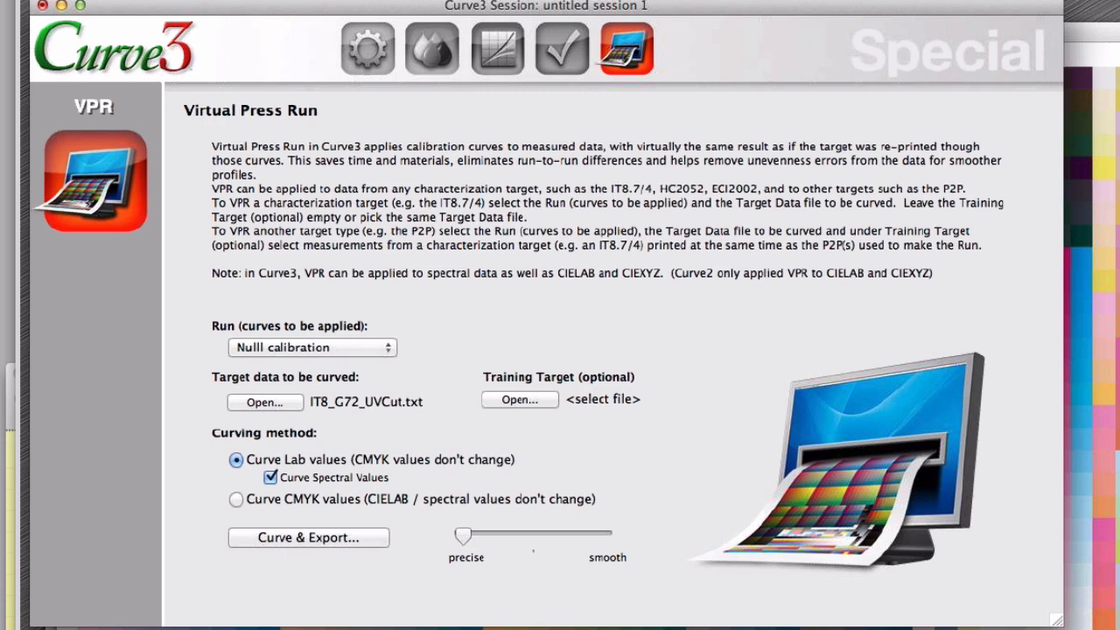
Step: Switch to Photoshop and choose the IT8_G72_UVCut_noisy_VPRsmoothed profile in Assign Profile for IT874V 3x.tif
{"action": "key", "text": "super+Tab"}
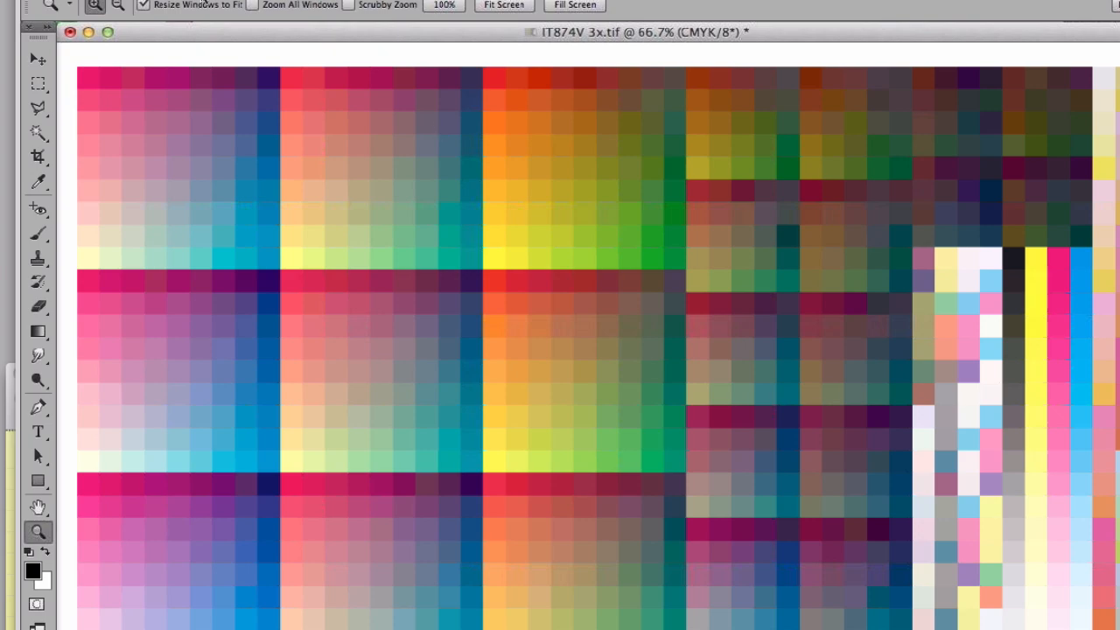
{"action": "left_click", "coordinate": [206, 1]}
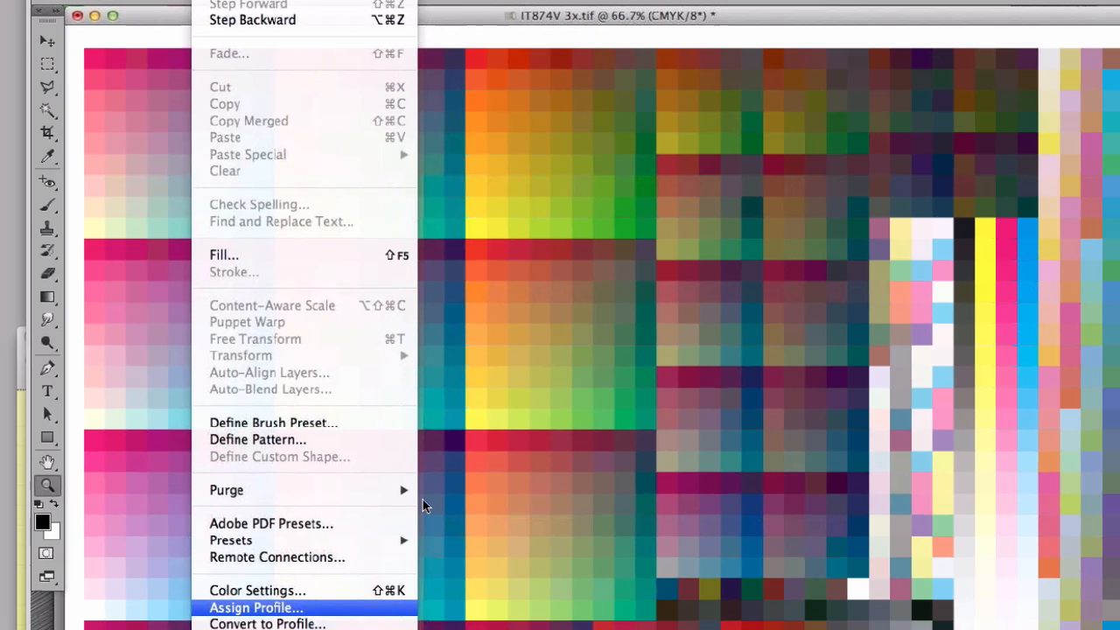
{"action": "left_click", "coordinate": [422, 506]}
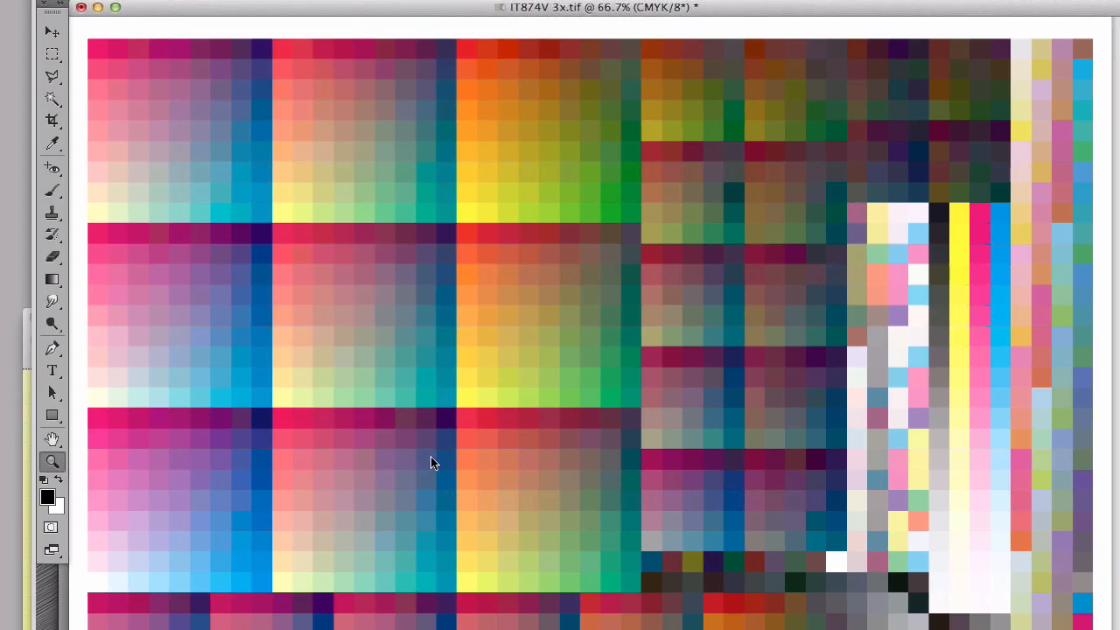
{"action": "key", "text": "i"}
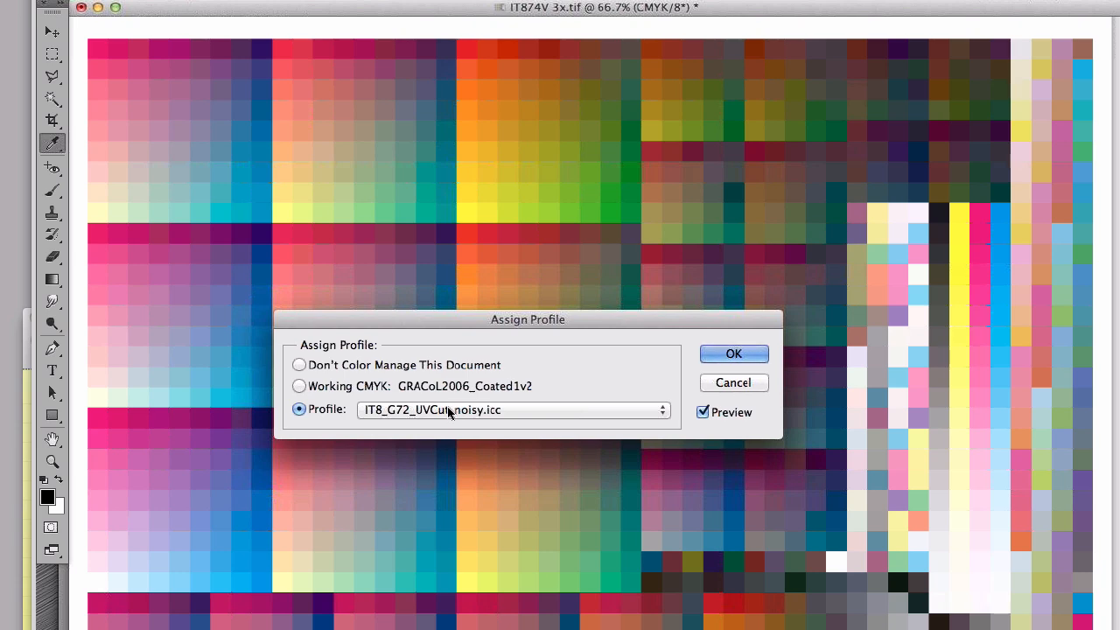
{"action": "left_click", "coordinate": [449, 412]}
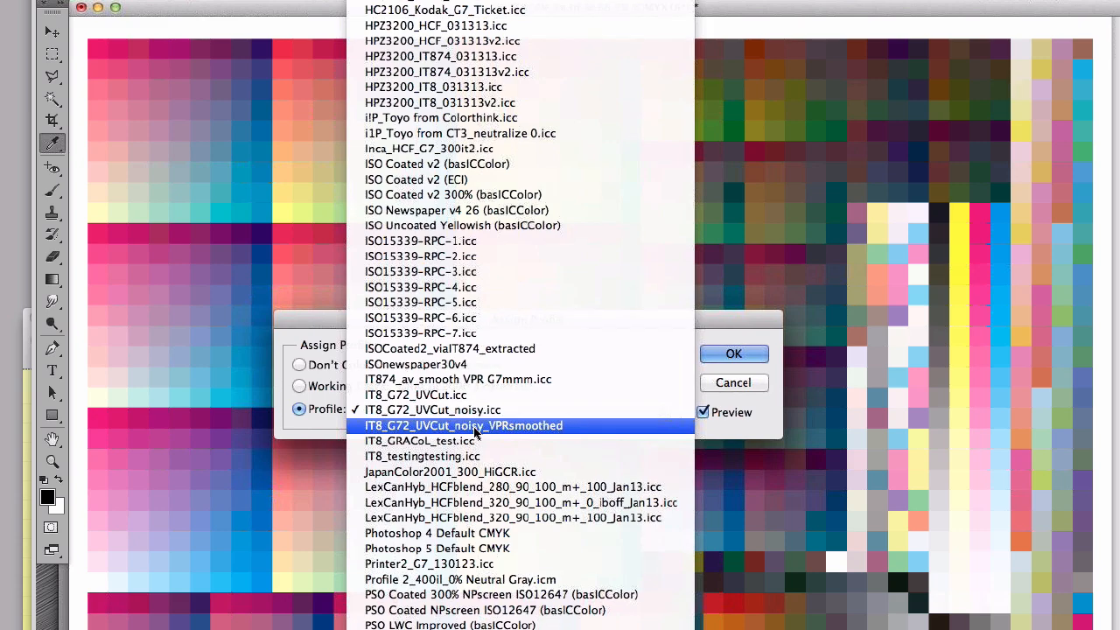
{"action": "left_click", "coordinate": [477, 429]}
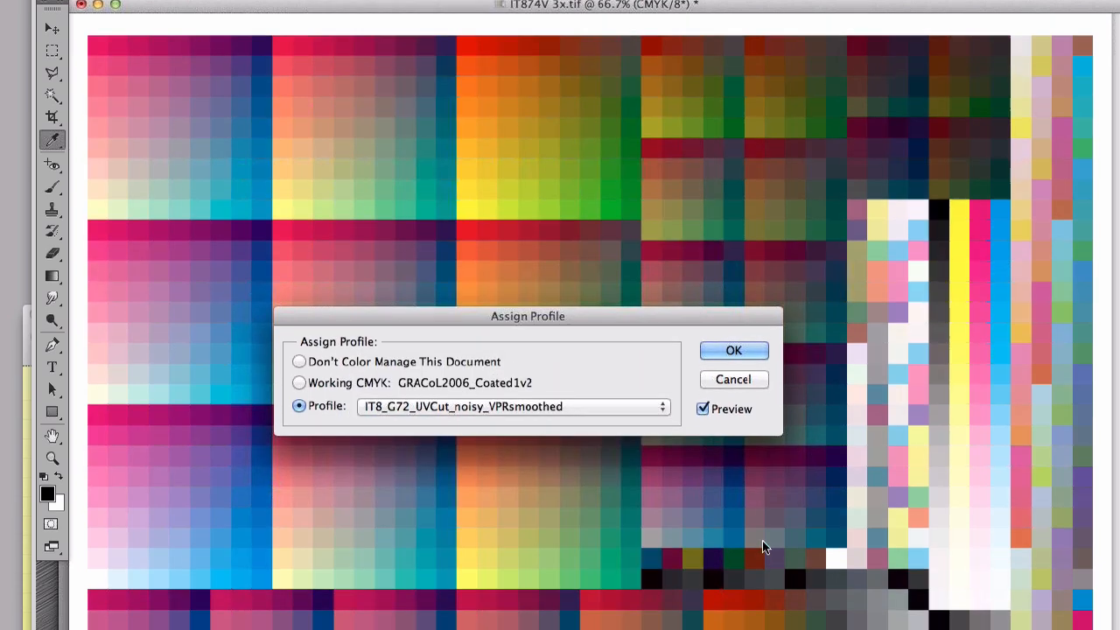
Step: Uncover the target image, compare it with the profile preview off and on, and accept the profile assignment
{"action": "left_click_drag", "start_coordinate": [503, 327], "coordinate": [763, 548]}
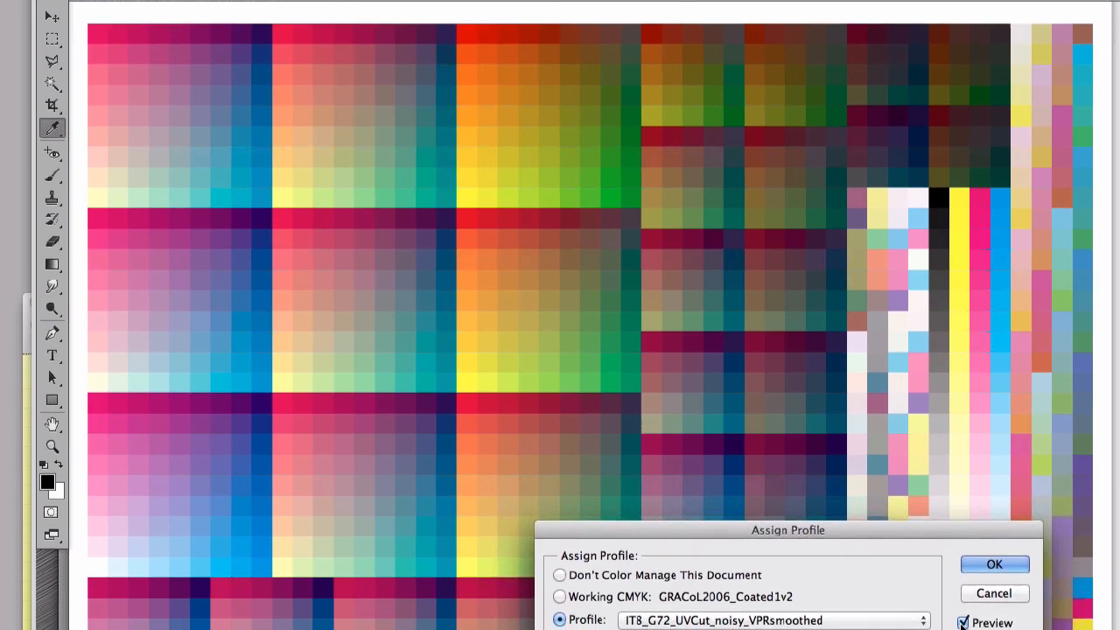
{"action": "left_click", "coordinate": [963, 625]}
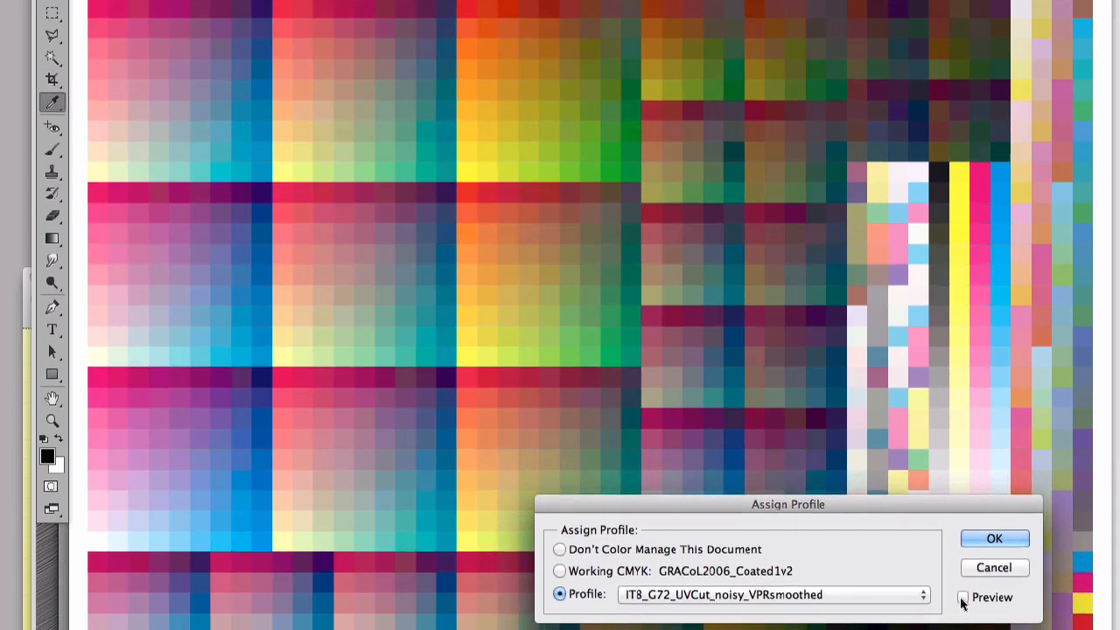
{"action": "left_click", "coordinate": [963, 605]}
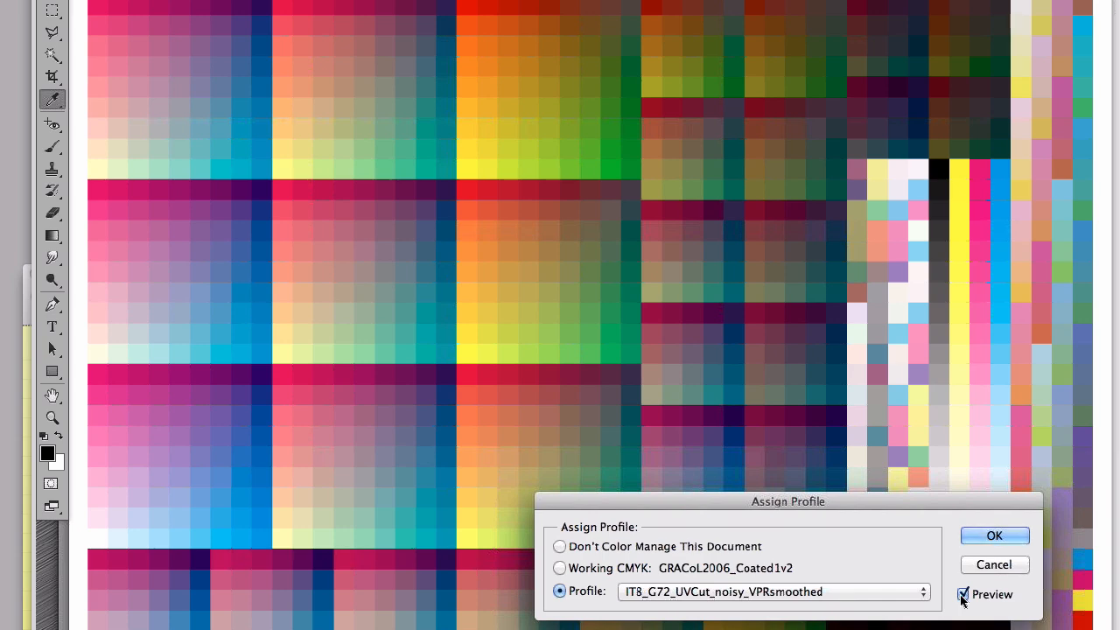
{"action": "left_click", "coordinate": [976, 542]}
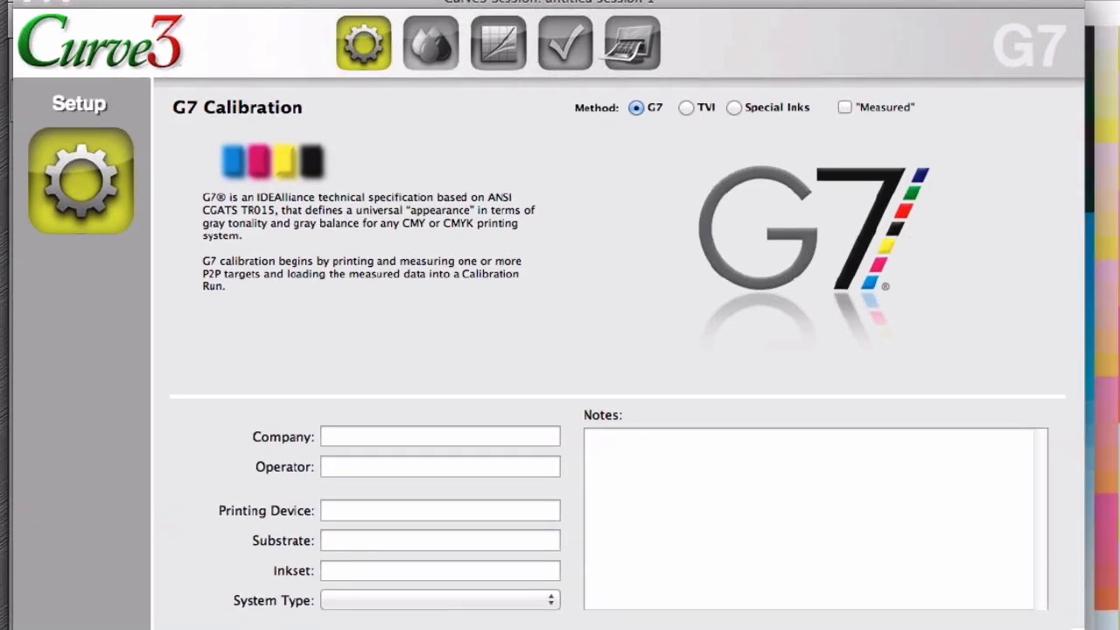
Step: Set Curve3's calibration method to Special Inks and give Nulll calibration the highlight & shadow weighted (P2P) control points
{"action": "left_click", "coordinate": [734, 107]}
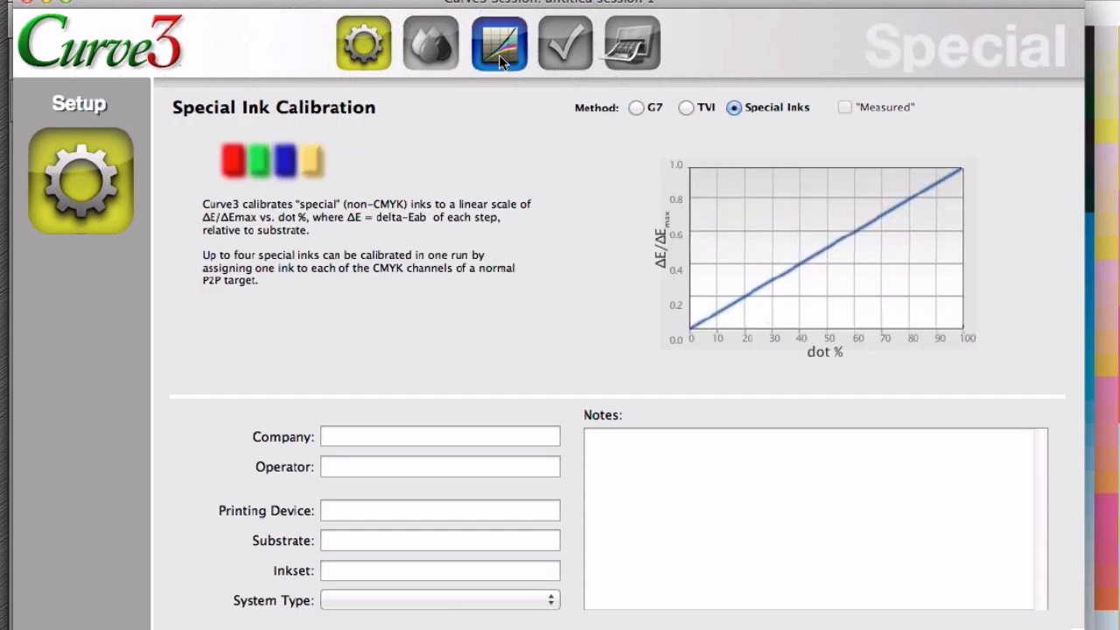
{"action": "left_click", "coordinate": [499, 54]}
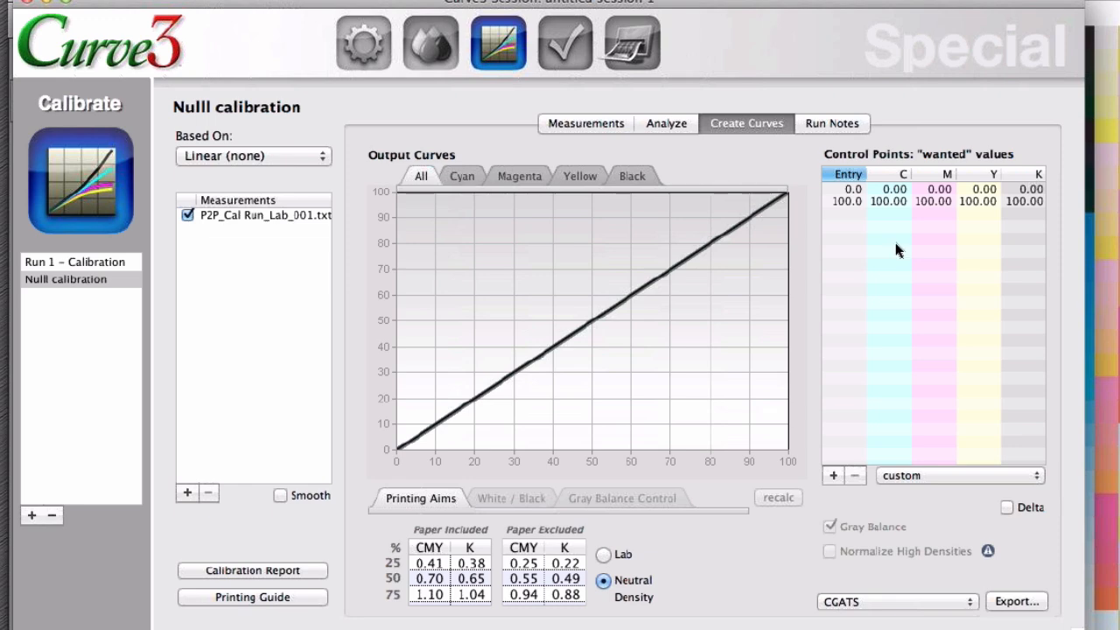
{"action": "left_click", "coordinate": [925, 475]}
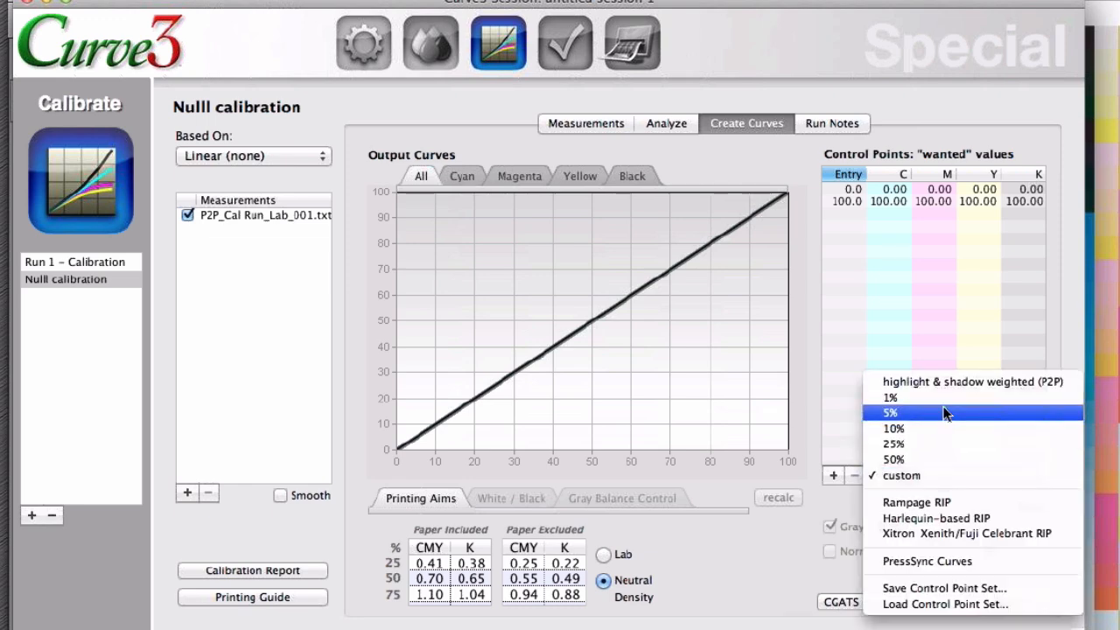
{"action": "left_click", "coordinate": [968, 382]}
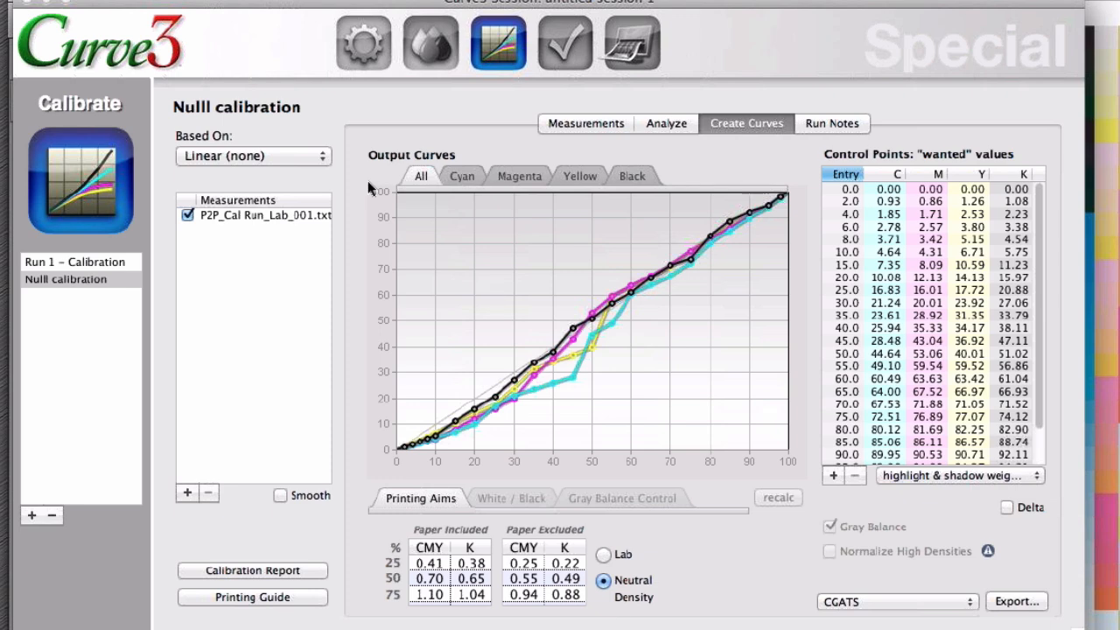
Step: Set the calibration method back to G7 in Setup and show the output curves of Nulll calibration
{"action": "left_click", "coordinate": [353, 37]}
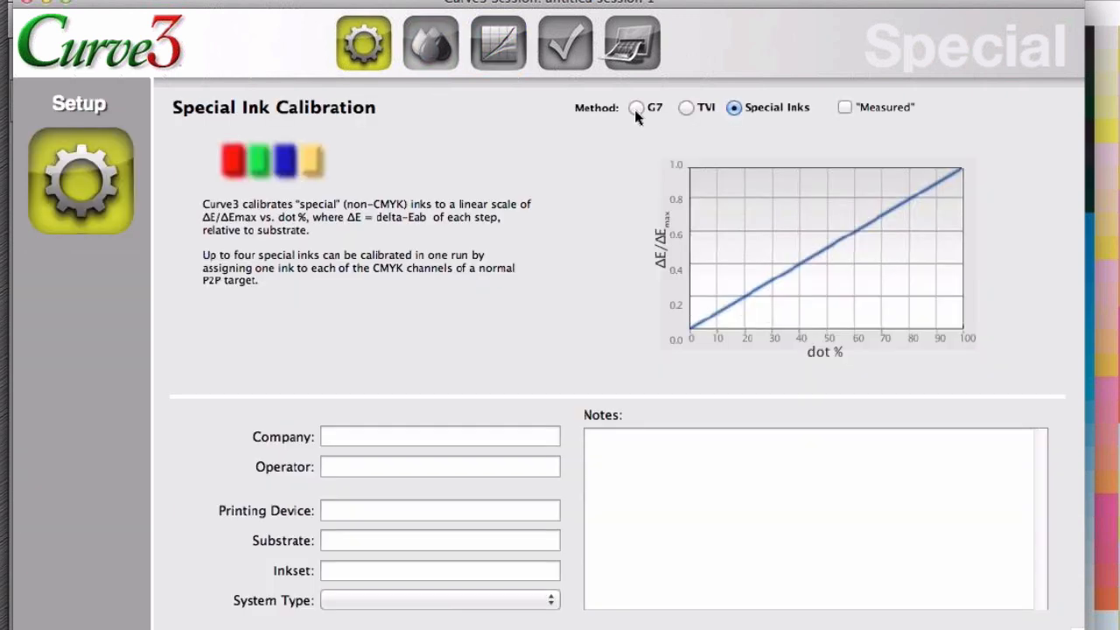
{"action": "left_click", "coordinate": [635, 108]}
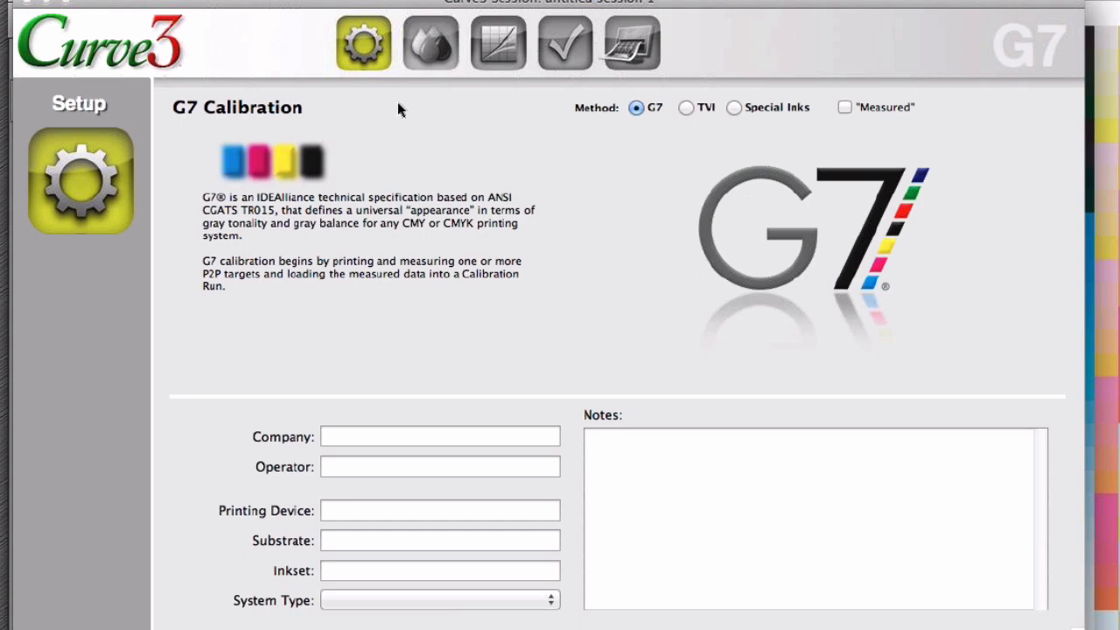
{"action": "left_click", "coordinate": [490, 54]}
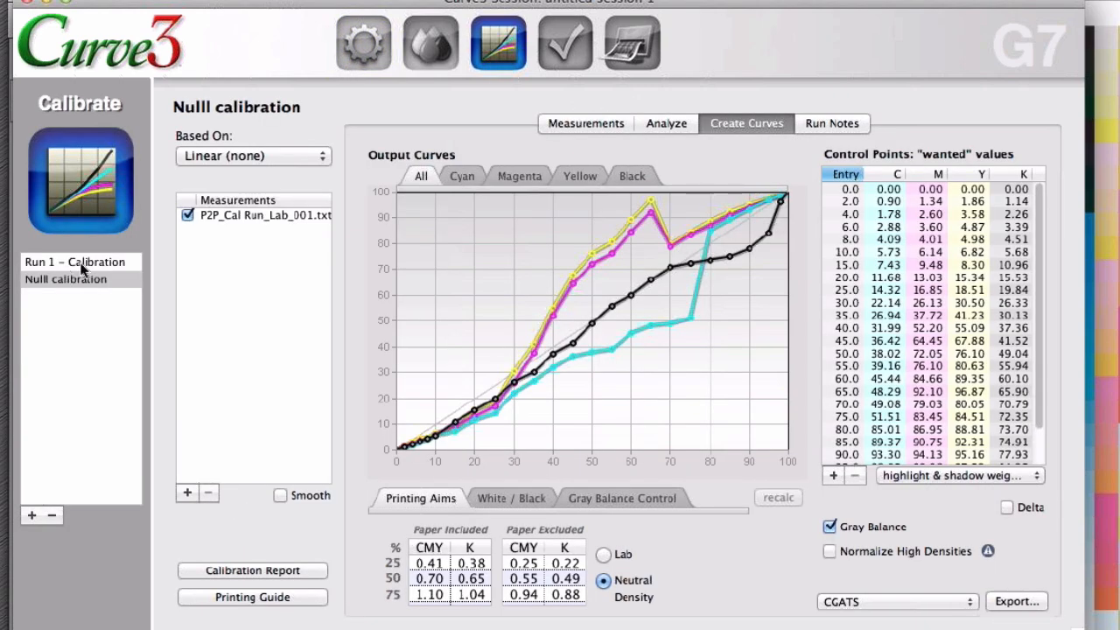
Step: Add a third calibration run and load P2P_4800 Raw HK.txt from the 5 Normalize high densities folder as its measurement
{"action": "left_click", "coordinate": [30, 517]}
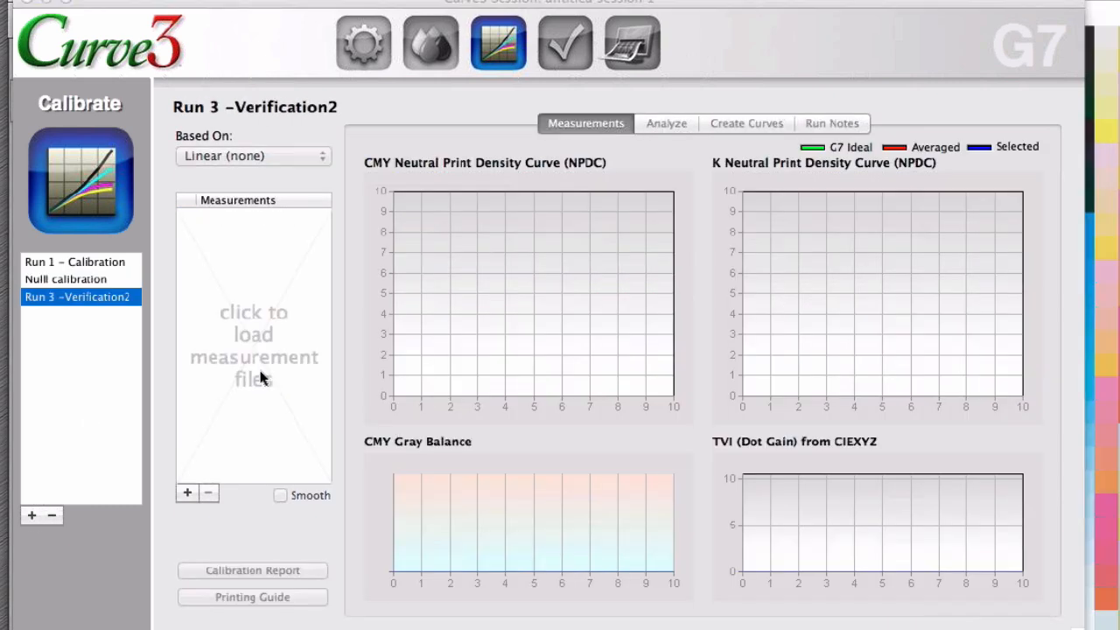
{"action": "left_click", "coordinate": [263, 378]}
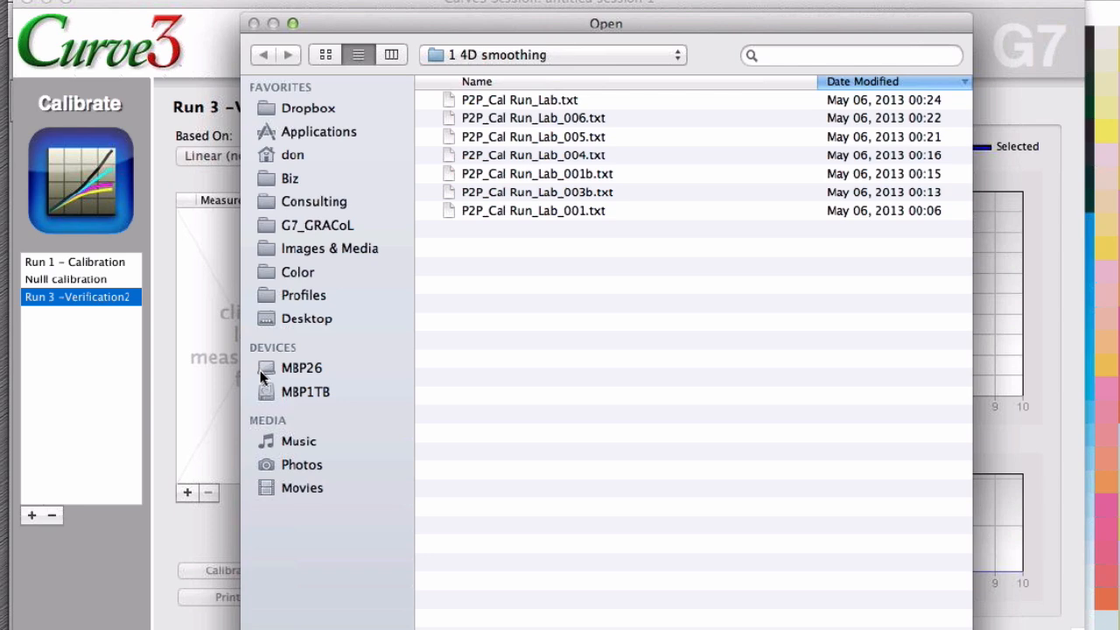
{"action": "left_click", "coordinate": [491, 56]}
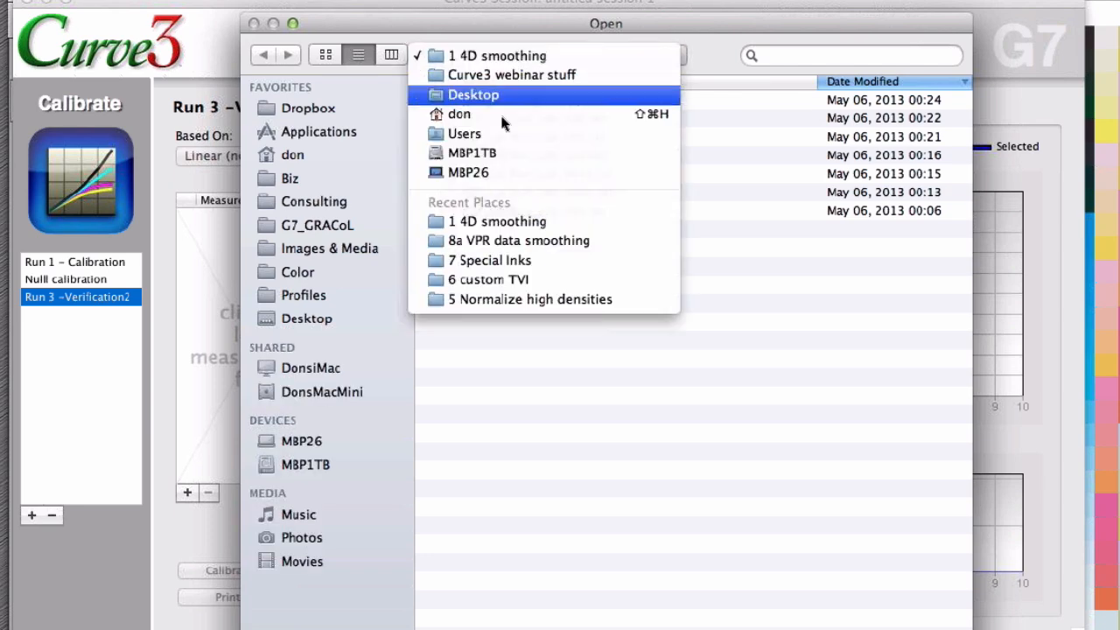
{"action": "left_click", "coordinate": [488, 300]}
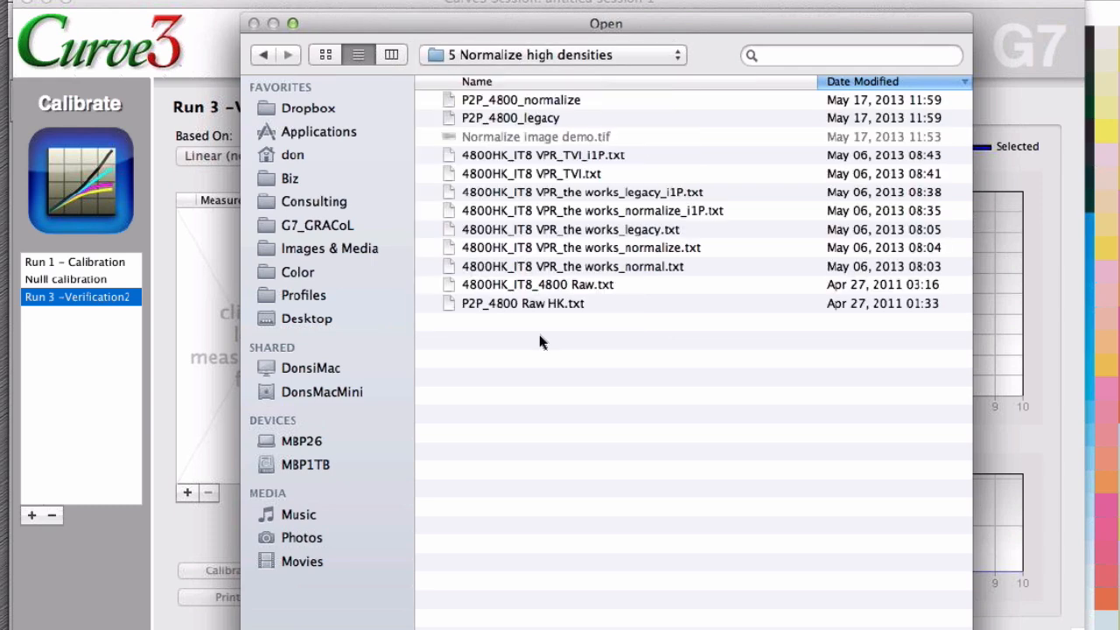
{"action": "double_click", "coordinate": [528, 301]}
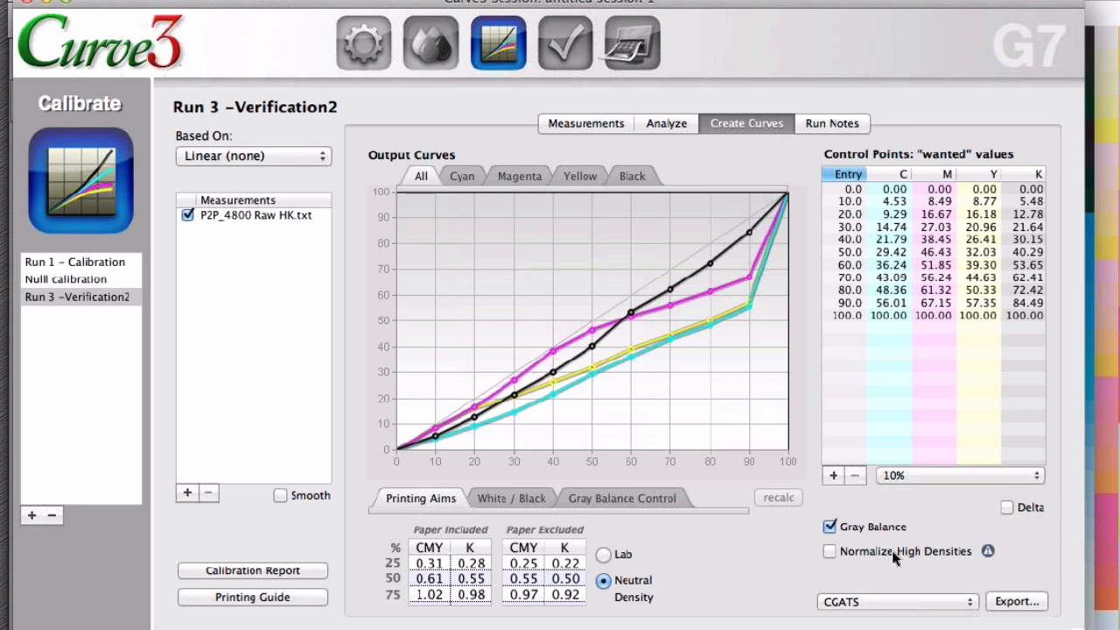
Step: Give the new run highlight & shadow weighted (P2P) control points, then compare its measured density curves with the output curves
{"action": "left_click", "coordinate": [931, 476]}
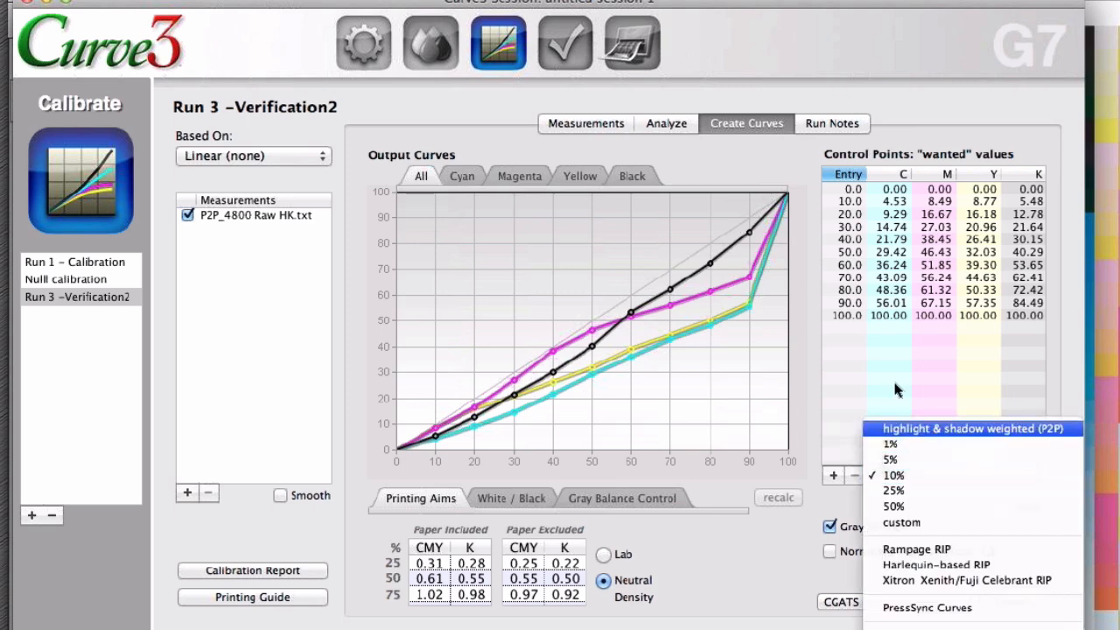
{"action": "key", "text": "Return"}
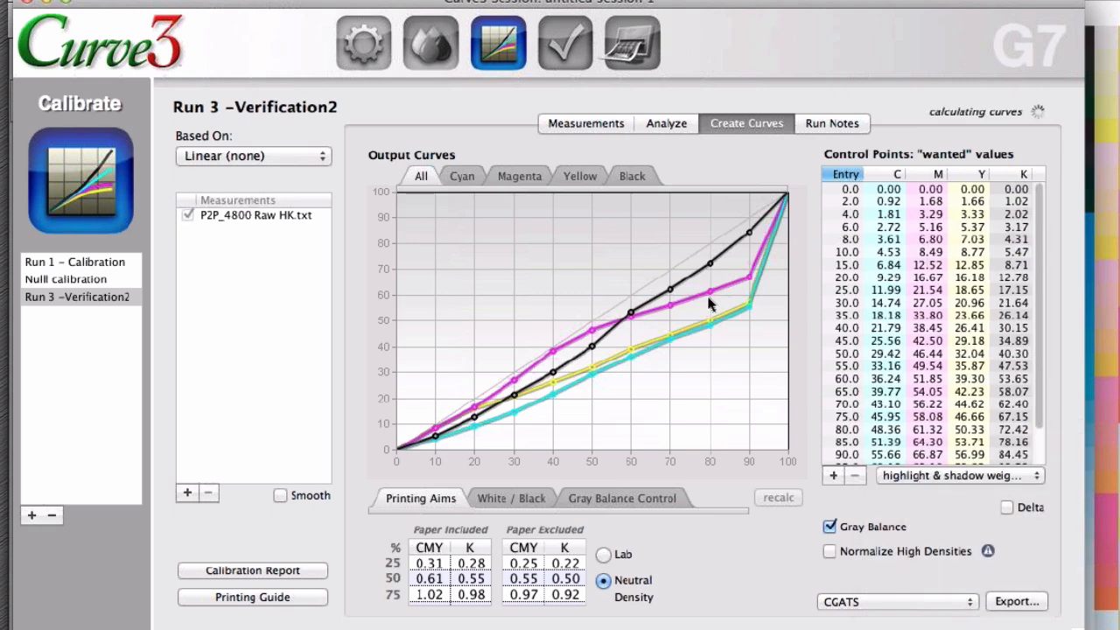
{"action": "left_click", "coordinate": [569, 123]}
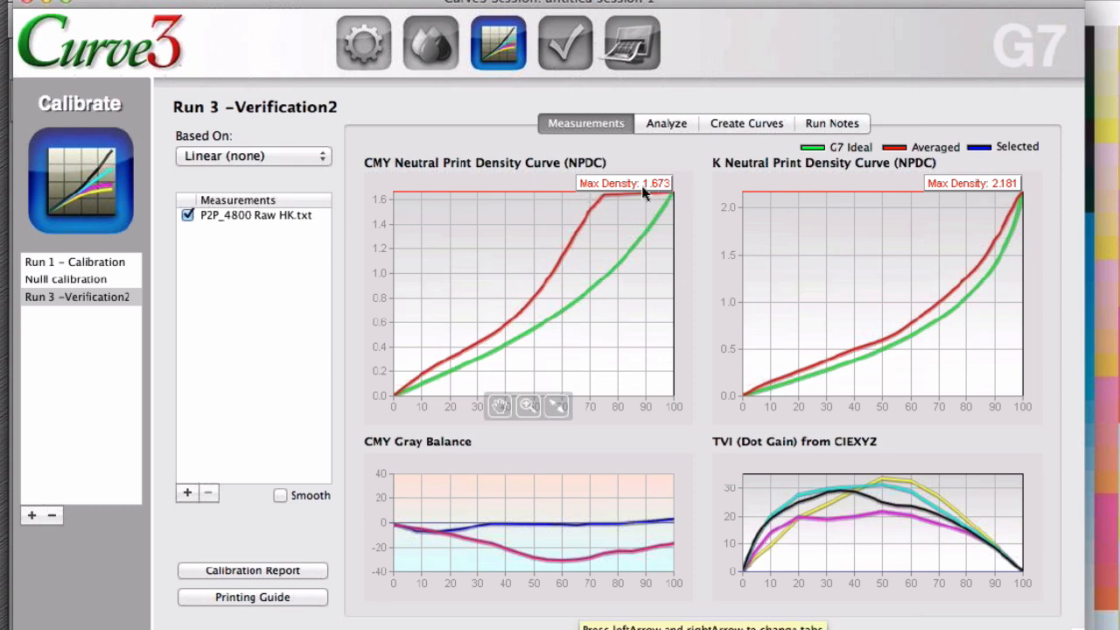
{"action": "left_click", "coordinate": [744, 125]}
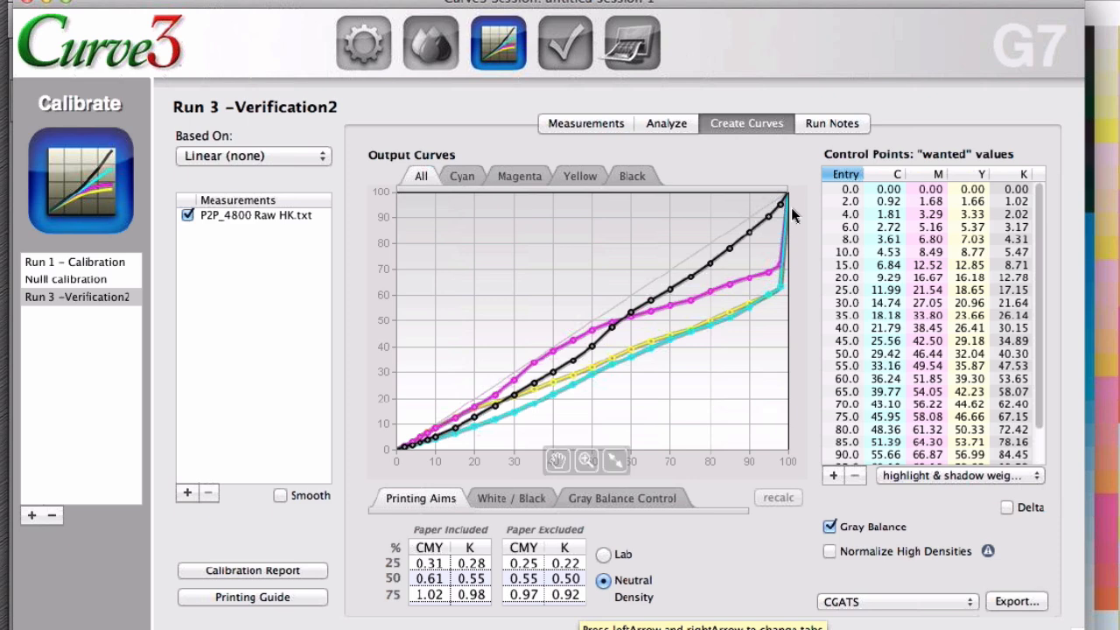
Step: Try Normalize High Densities on the output curves, check the measured CMY density curve, and turn the option off again
{"action": "left_click", "coordinate": [829, 552]}
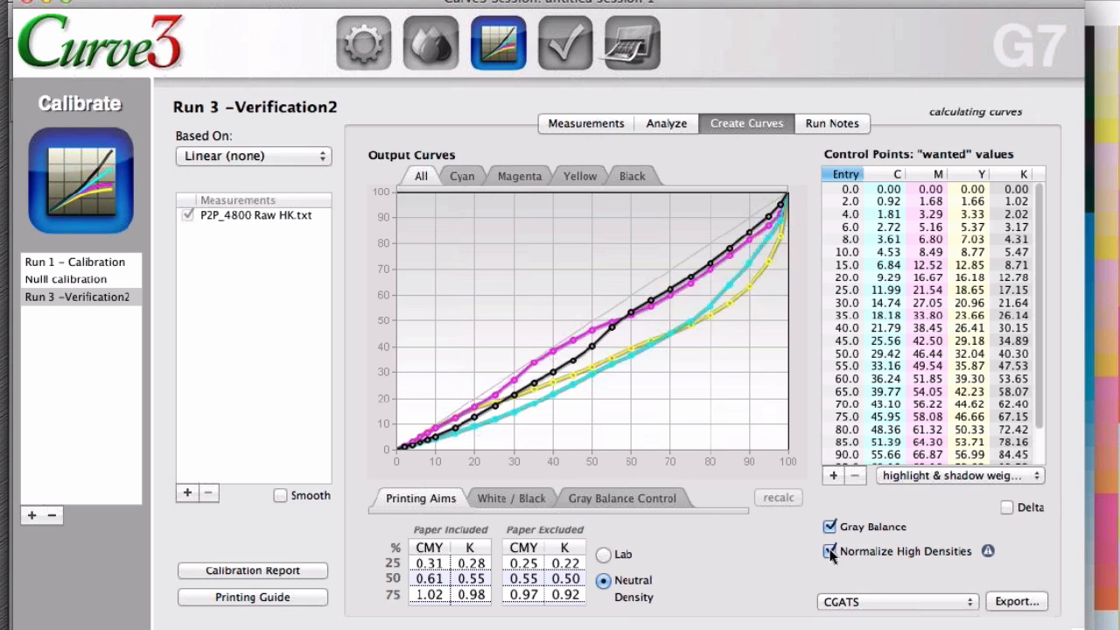
{"action": "left_click", "coordinate": [596, 123]}
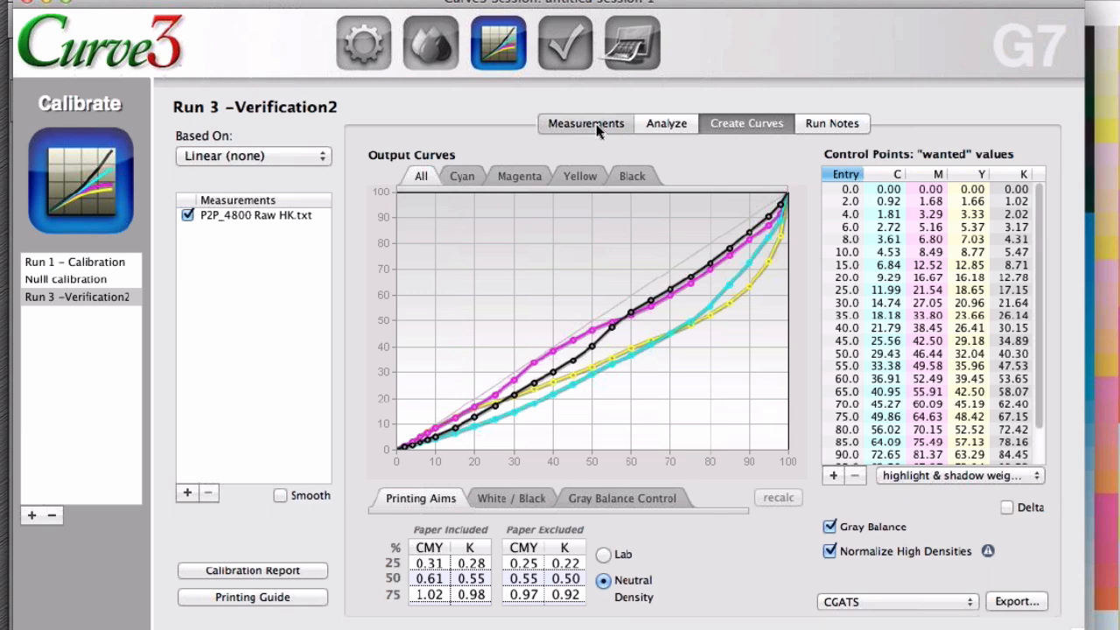
{"action": "mouse_move", "coordinate": [627, 191]}
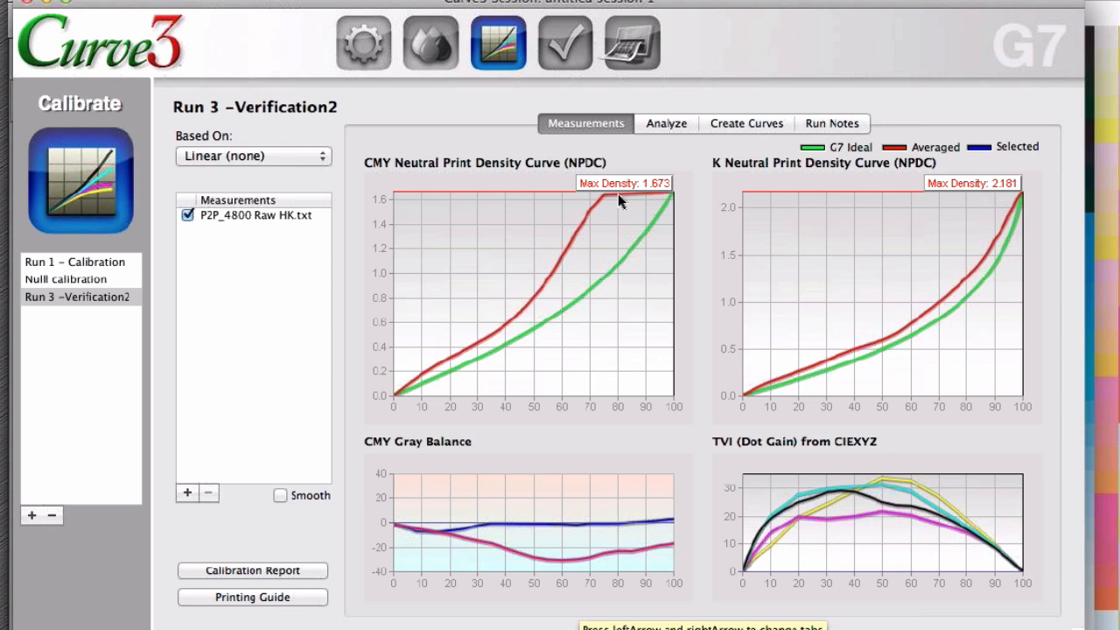
{"action": "left_click", "coordinate": [733, 126]}
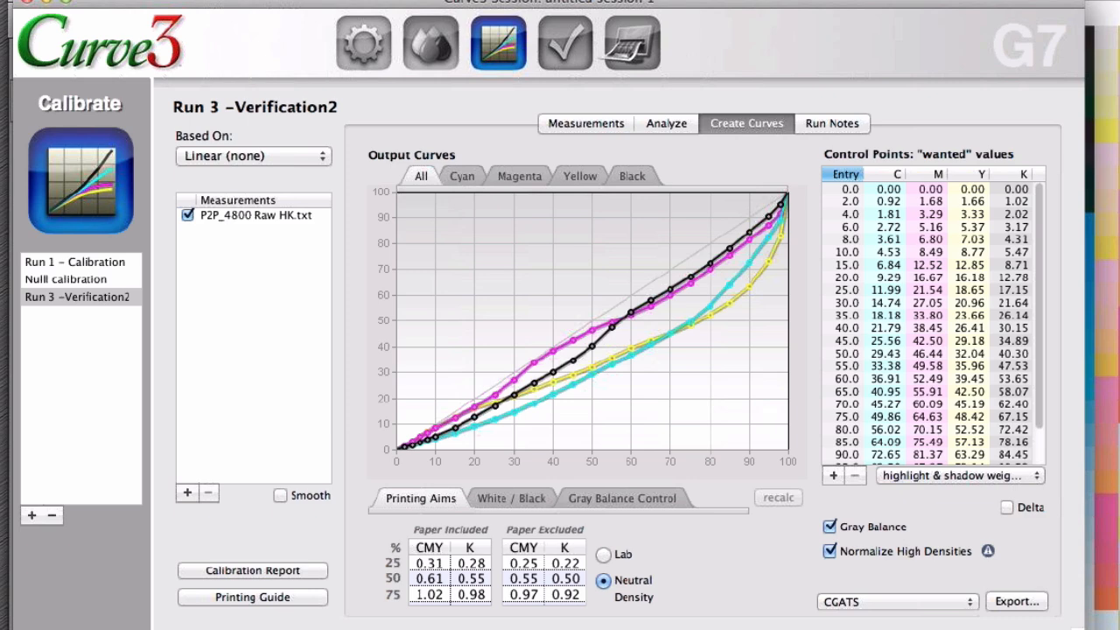
{"action": "left_click", "coordinate": [831, 551]}
Step: Review the available curve export formats and keep CGATS selected
{"action": "left_click", "coordinate": [866, 602]}
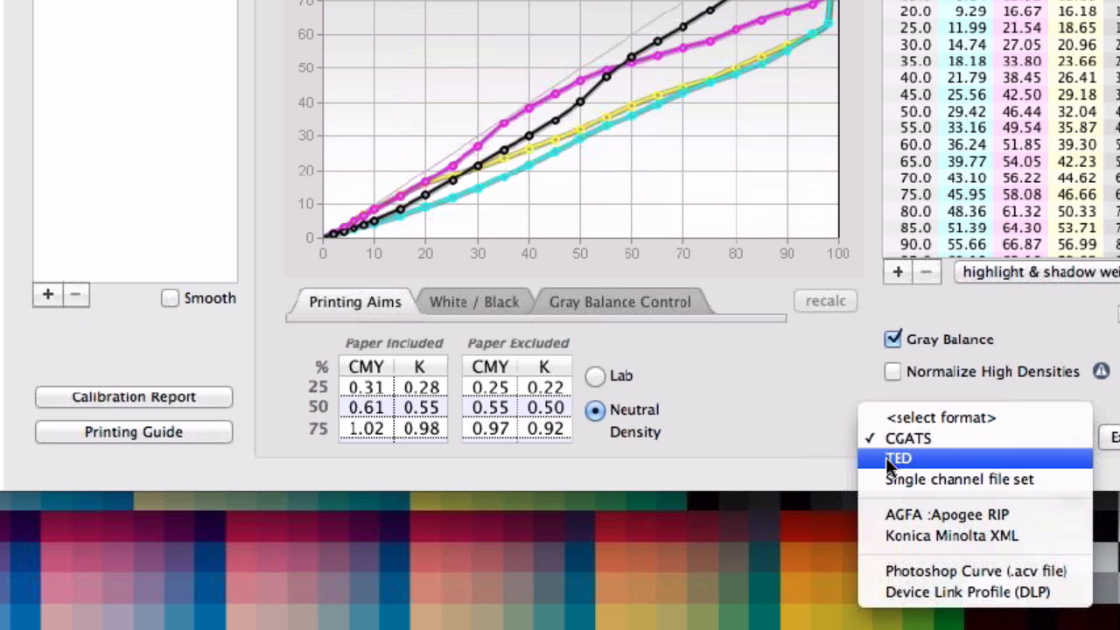
{"action": "left_click", "coordinate": [758, 398]}
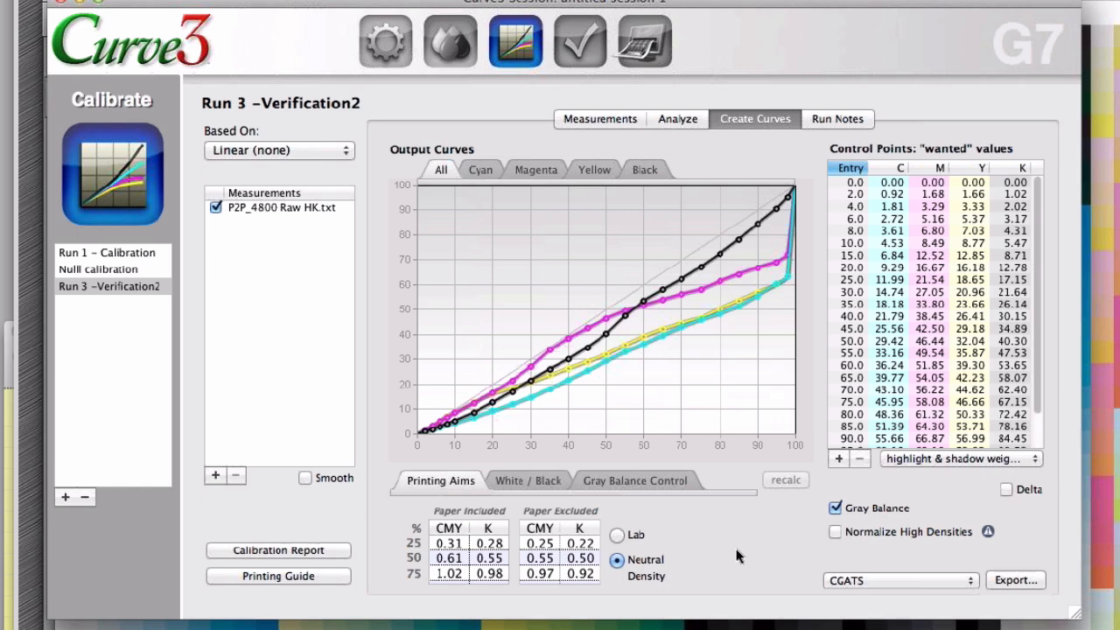
{"action": "left_click", "coordinate": [903, 581]}
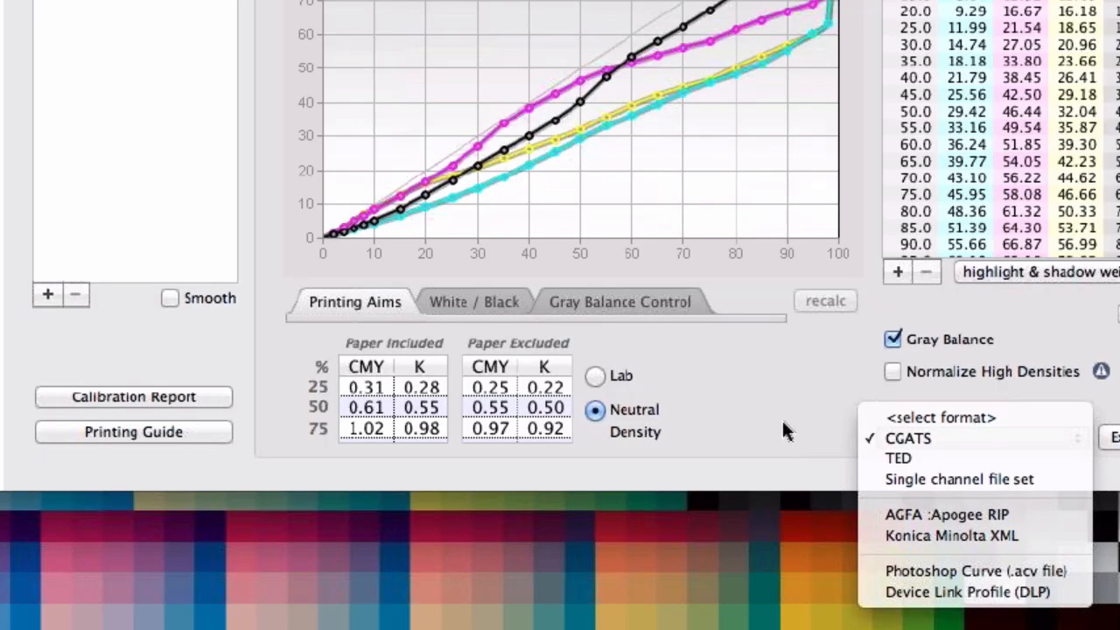
{"action": "left_click", "coordinate": [755, 569]}
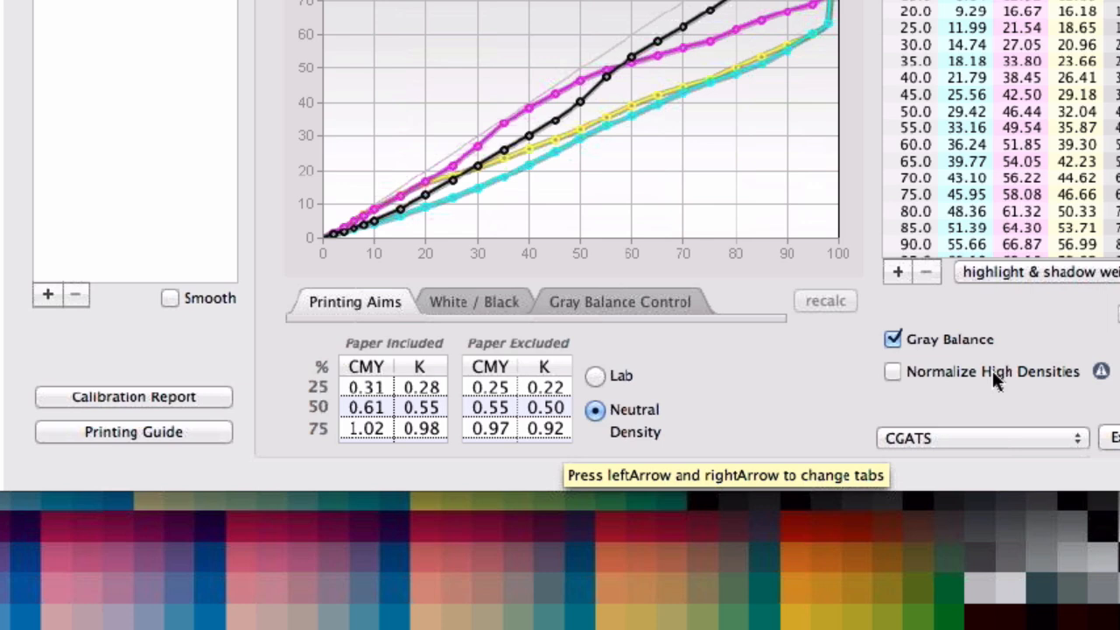
{"action": "left_click", "coordinate": [987, 437]}
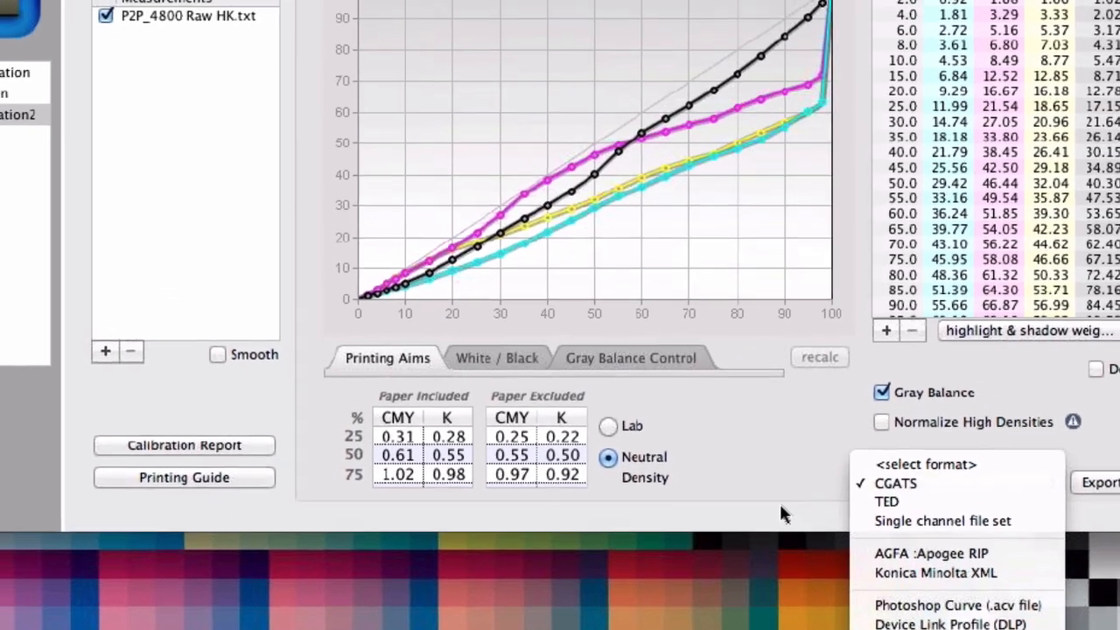
{"action": "left_click", "coordinate": [780, 506]}
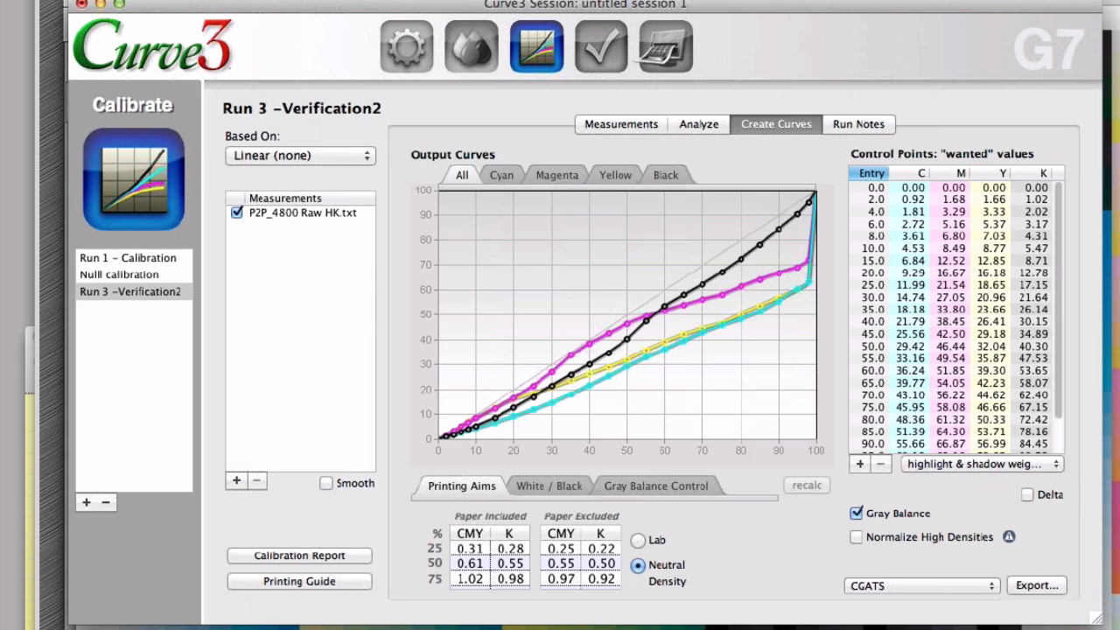
Step: Switch to the CurveGuide.pdf cover page, open its linked Curve3 User Guide web page, and return to the Curve3 session
{"action": "key", "text": "super+Tab"}
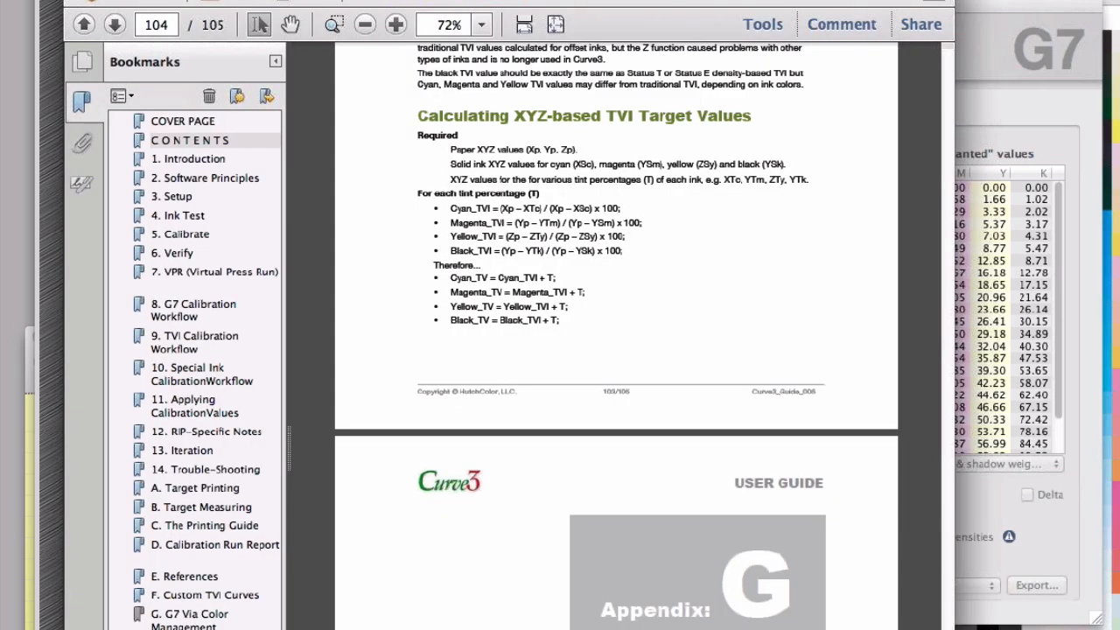
{"action": "left_click", "coordinate": [183, 120]}
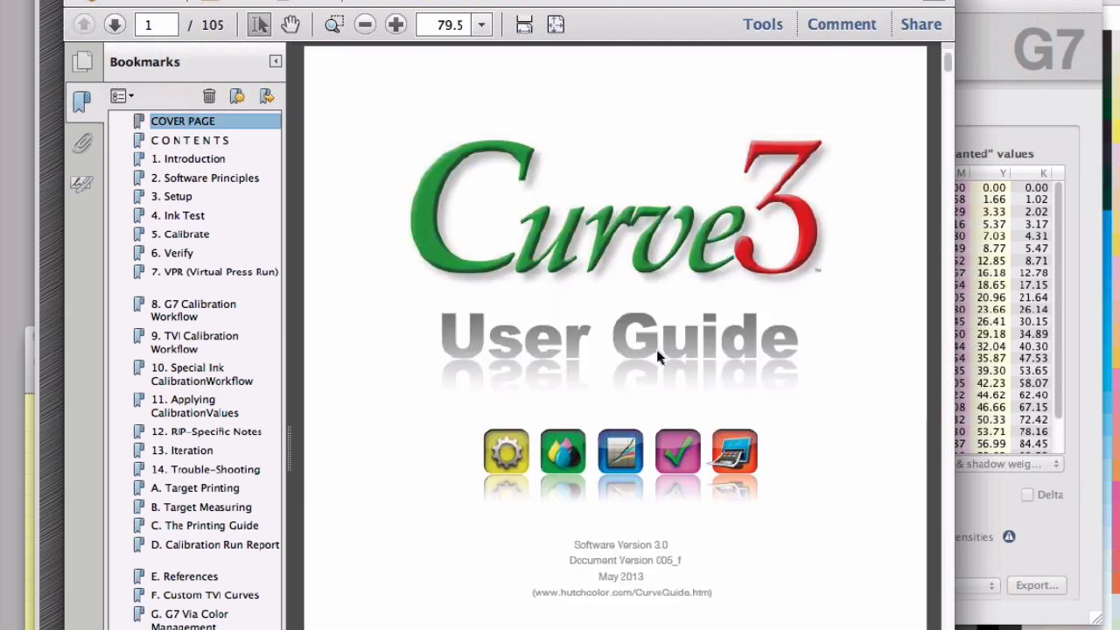
{"action": "left_click", "coordinate": [647, 595]}
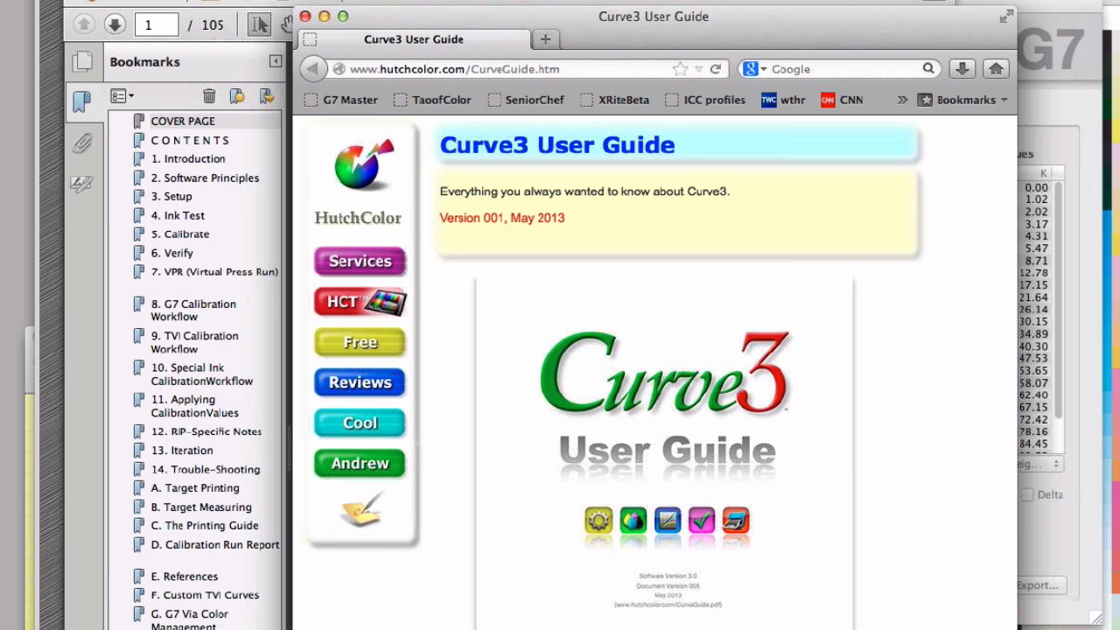
{"action": "left_click", "coordinate": [1054, 15]}
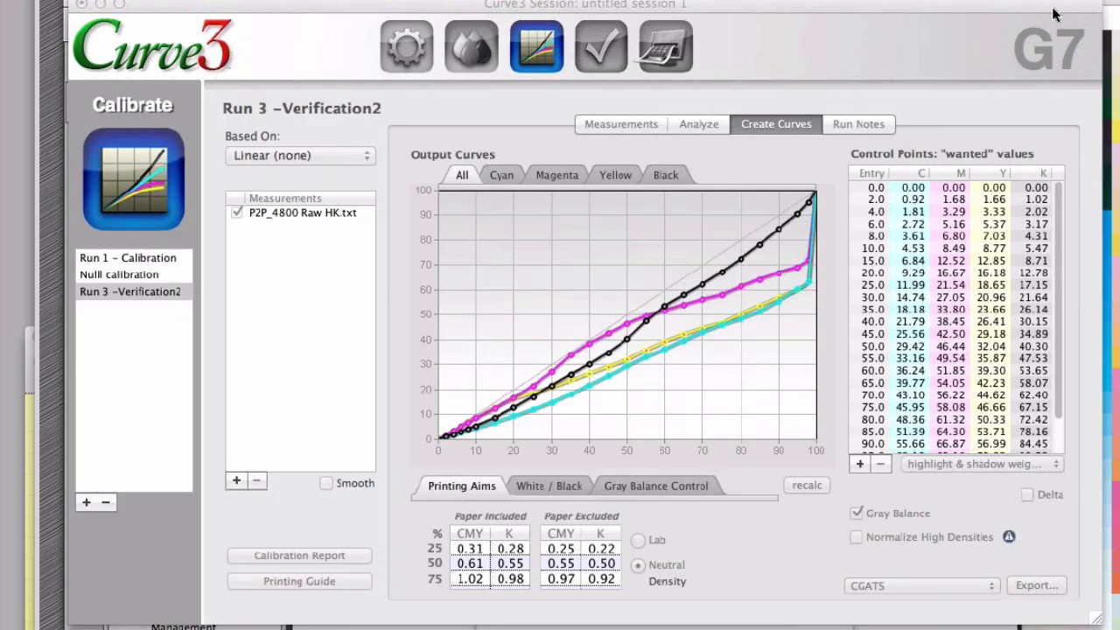
{"action": "left_click", "coordinate": [1054, 15]}
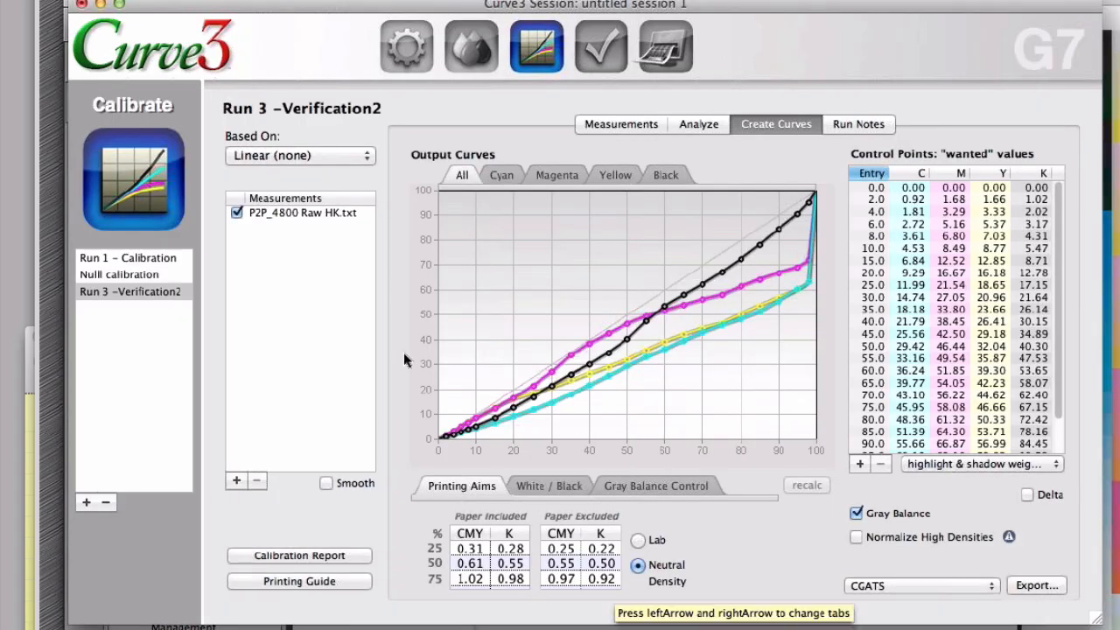
Step: Show the Virtual Press Run page, open the Feedback System and set the new feedback item's type to Feature Request
{"action": "left_click", "coordinate": [669, 57]}
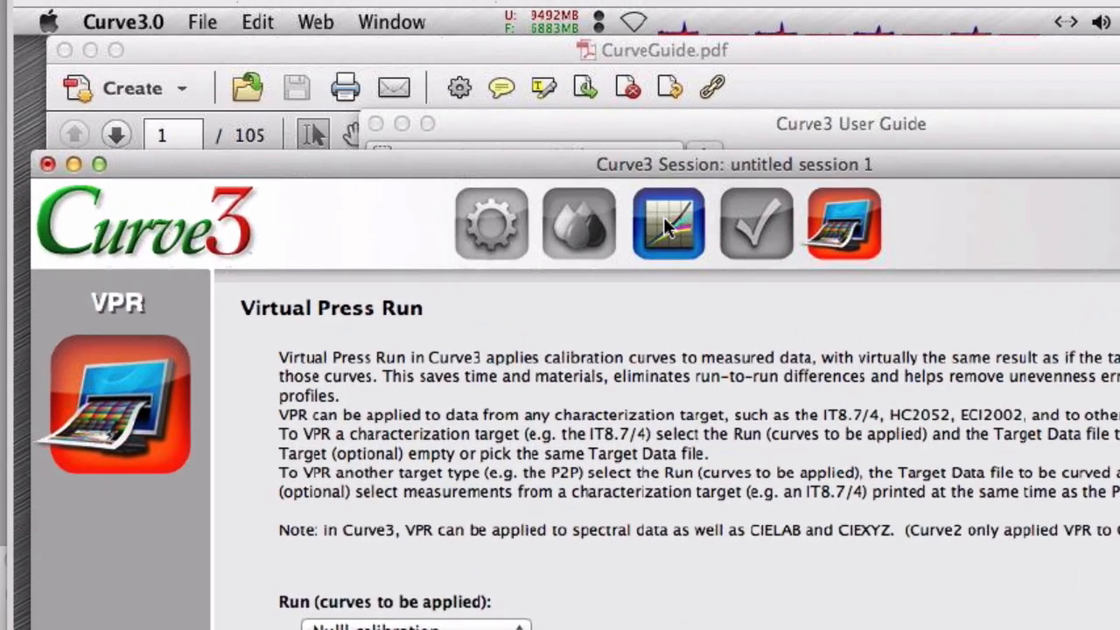
{"action": "left_click", "coordinate": [122, 24]}
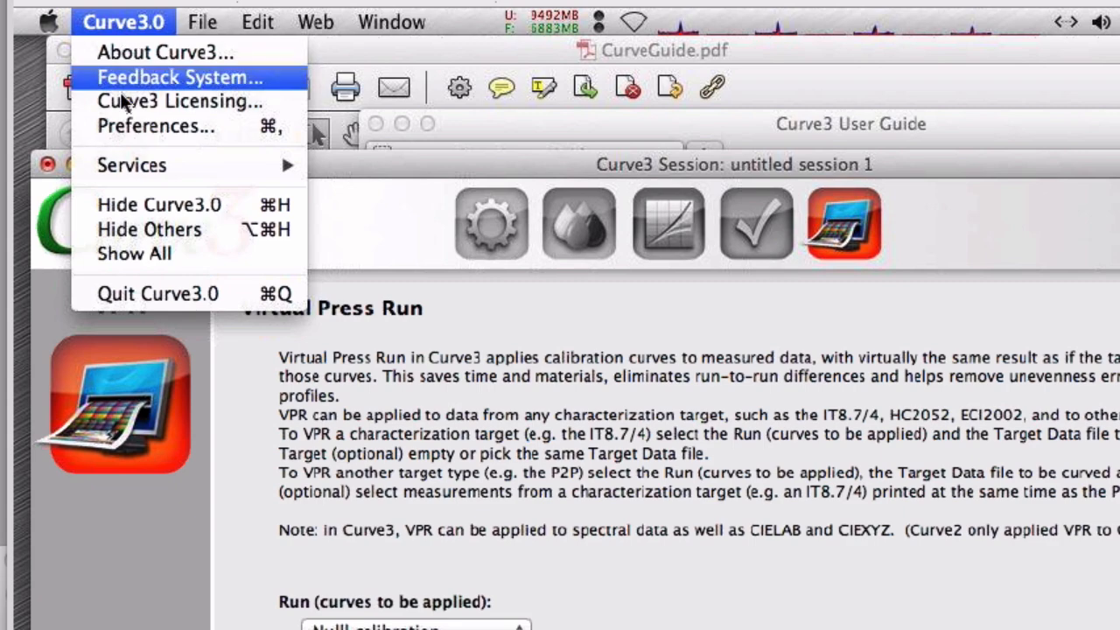
{"action": "left_click", "coordinate": [263, 130]}
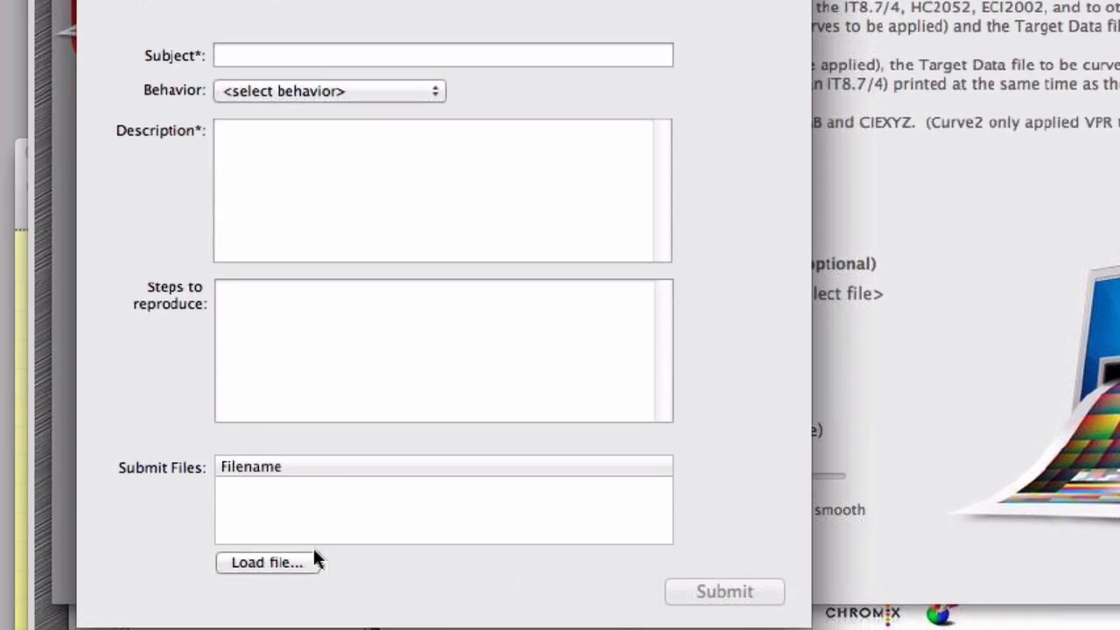
{"action": "left_click", "coordinate": [289, 91]}
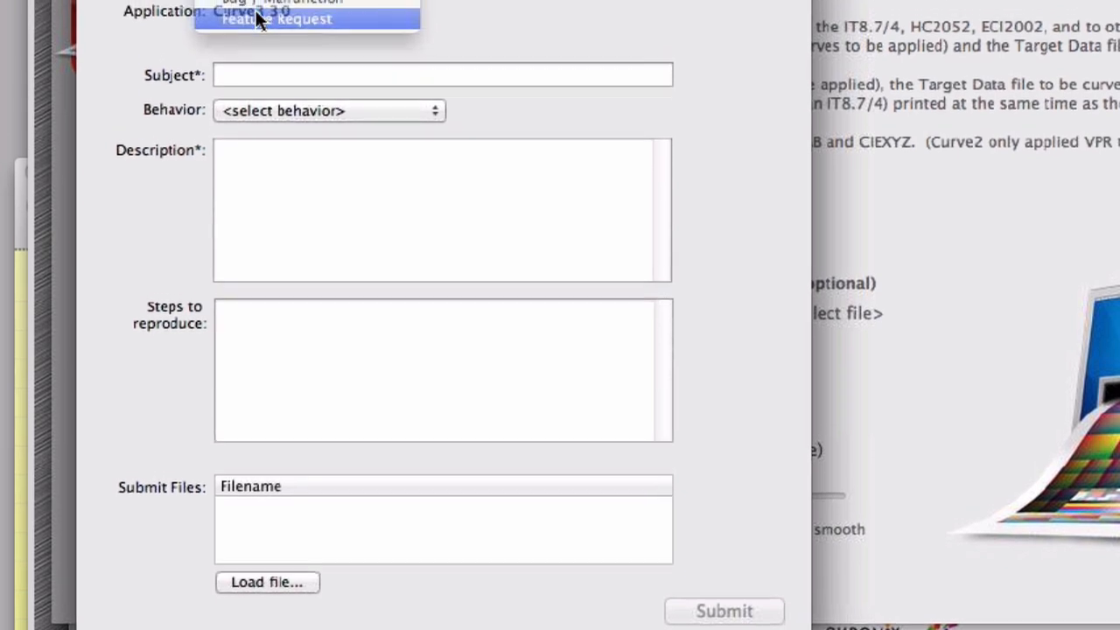
{"action": "left_click", "coordinate": [258, 2]}
Step: Enter "Free beer" as the feedback subject and "Send me some beer" as the description
{"action": "left_click", "coordinate": [257, 96]}
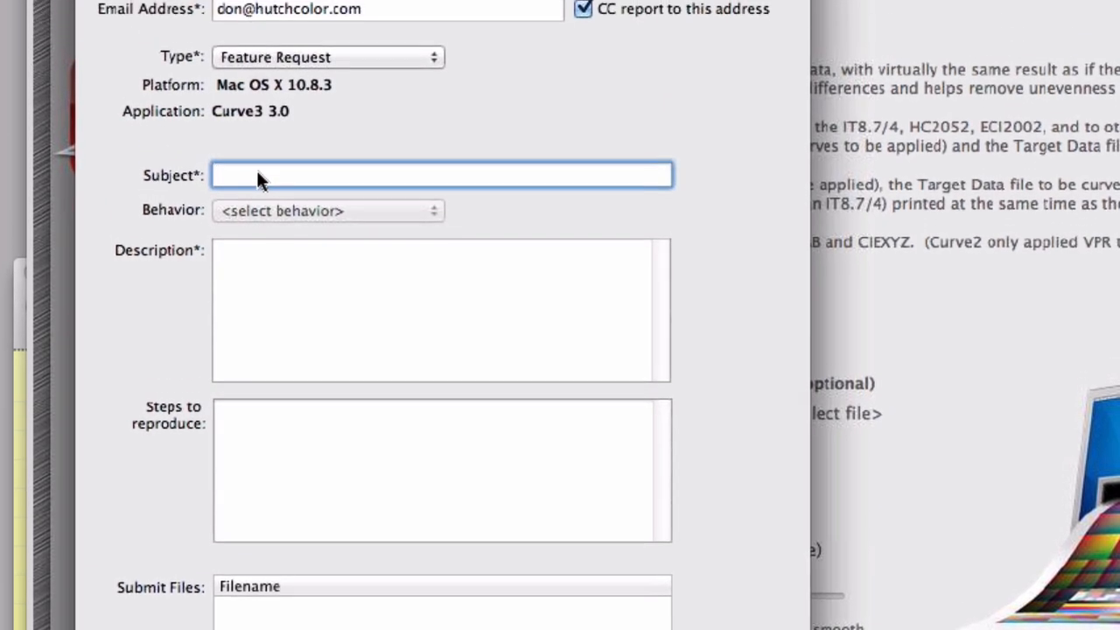
{"action": "type", "text": "Free beer"}
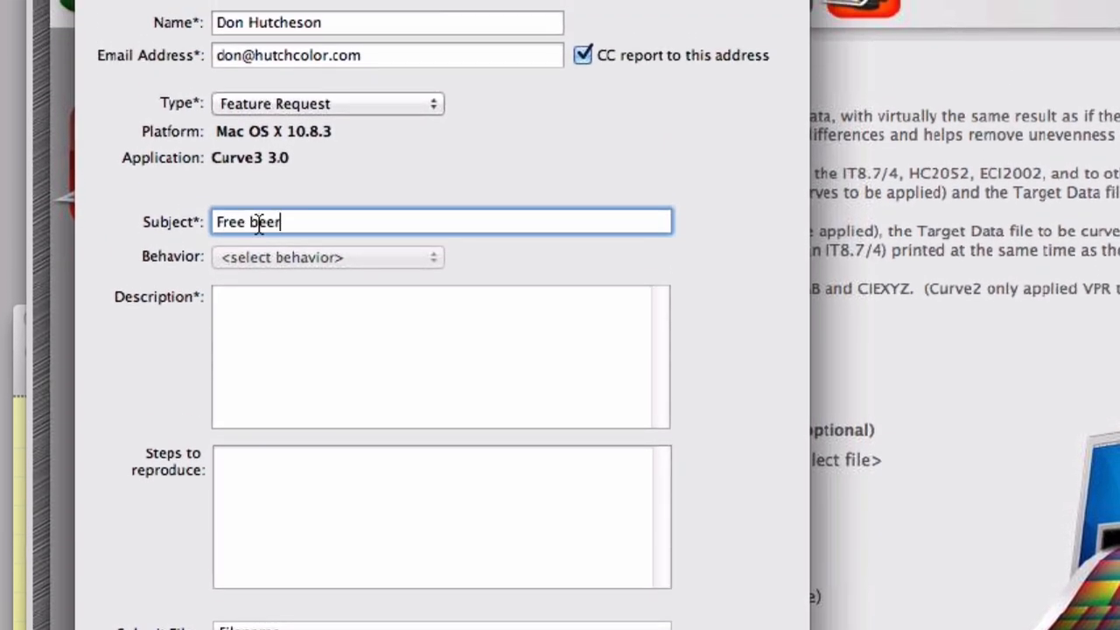
{"action": "left_click", "coordinate": [259, 309]}
{"action": "type", "text": "S"}
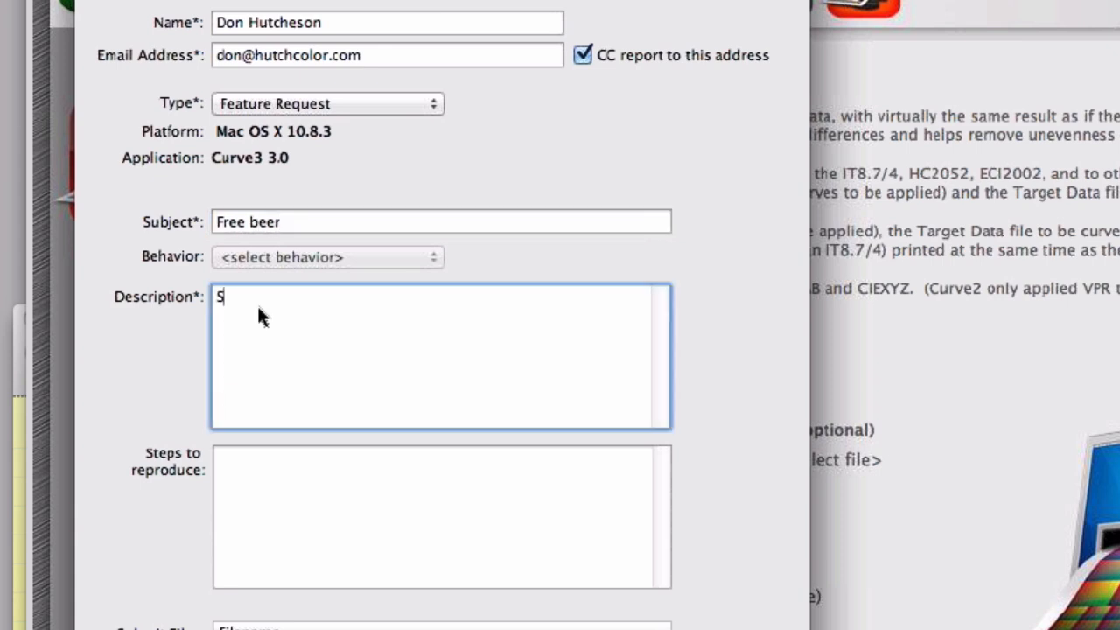
{"action": "type", "text": "end me some n=beer"}
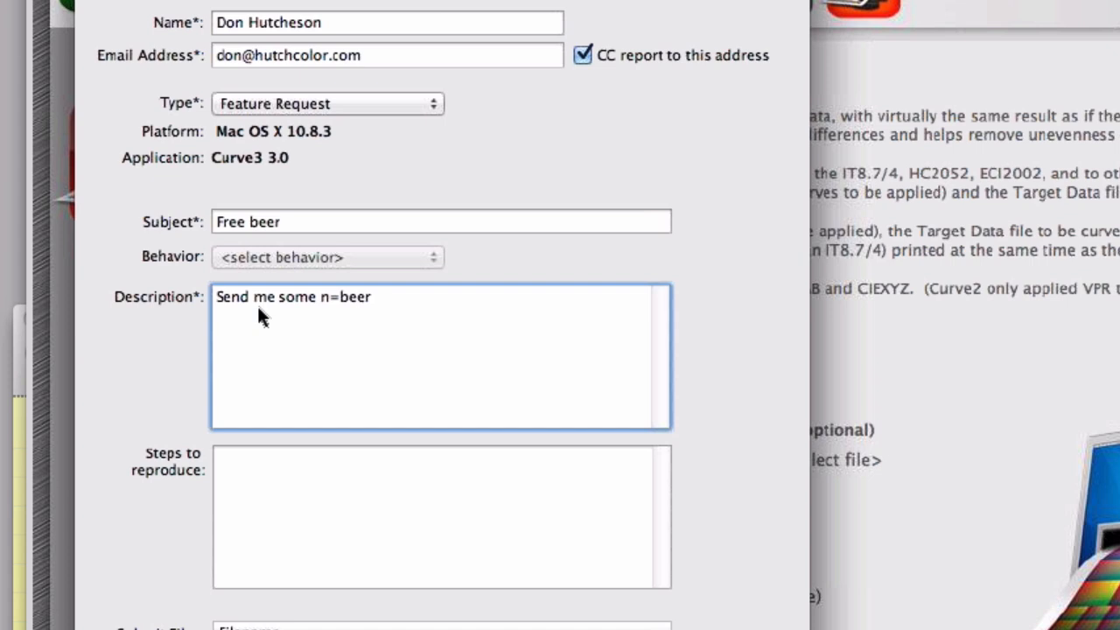
{"action": "left_click", "coordinate": [340, 299]}
{"action": "key", "text": "BackSpace"}
{"action": "key", "text": "BackSpace"}
Step: Enter "Buy beer", "Go to FedEx" and "Send beer" on separate lines as the feedback item's steps to reproduce
{"action": "left_click", "coordinate": [499, 480]}
{"action": "type", "text": "B"}
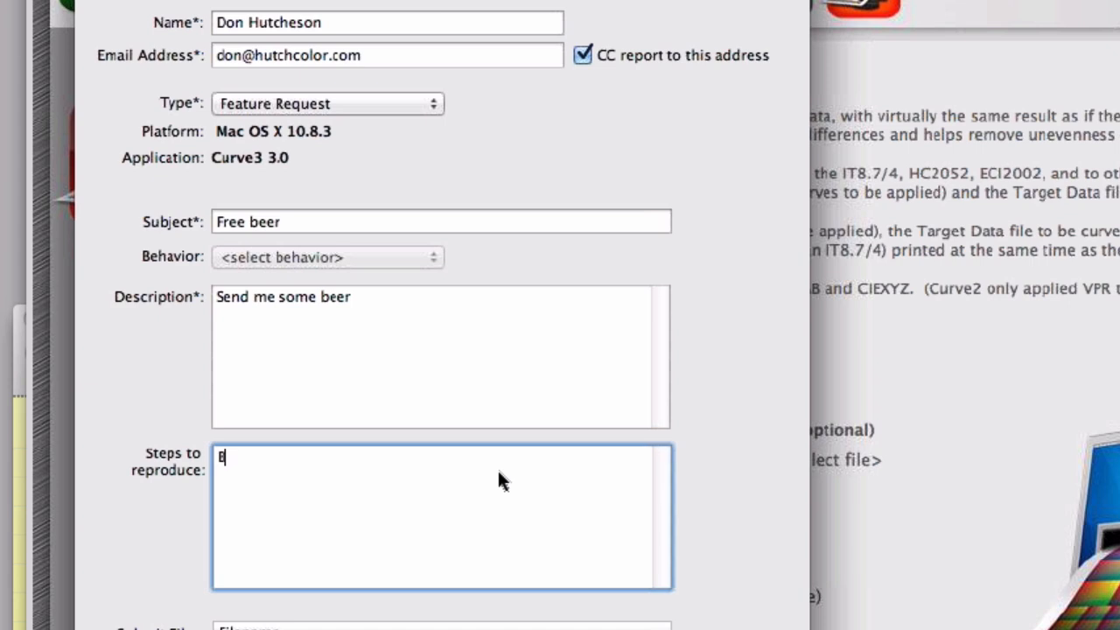
{"action": "type", "text": "uy beer"}
{"action": "key", "text": "Return"}
{"action": "type", "text": "Go to FedEx"}
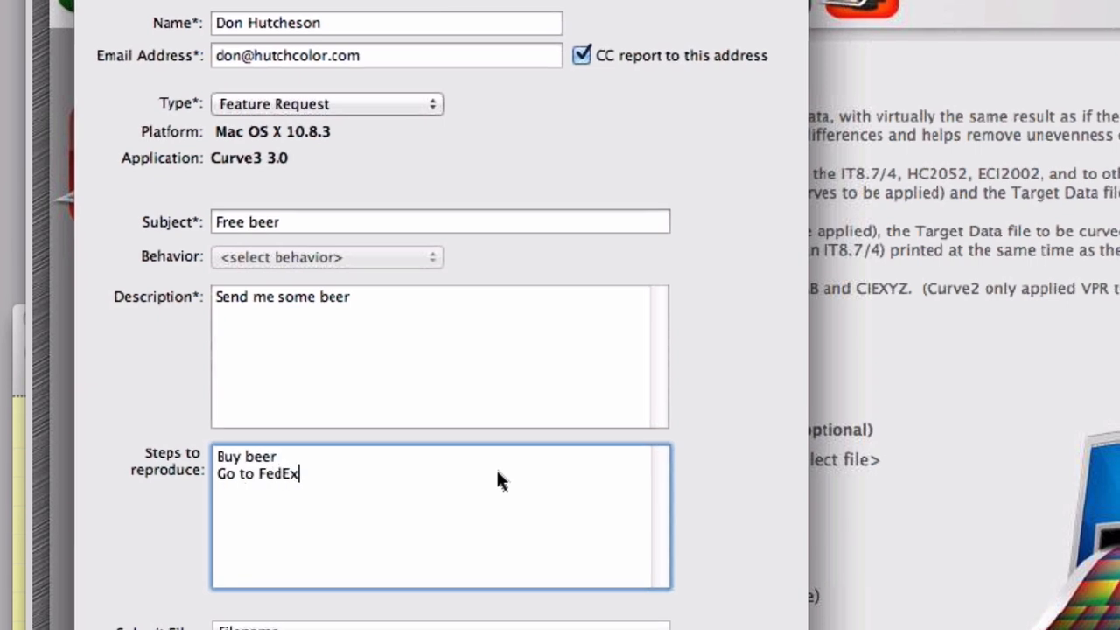
{"action": "key", "text": "Return"}
{"action": "type", "text": "Se"}
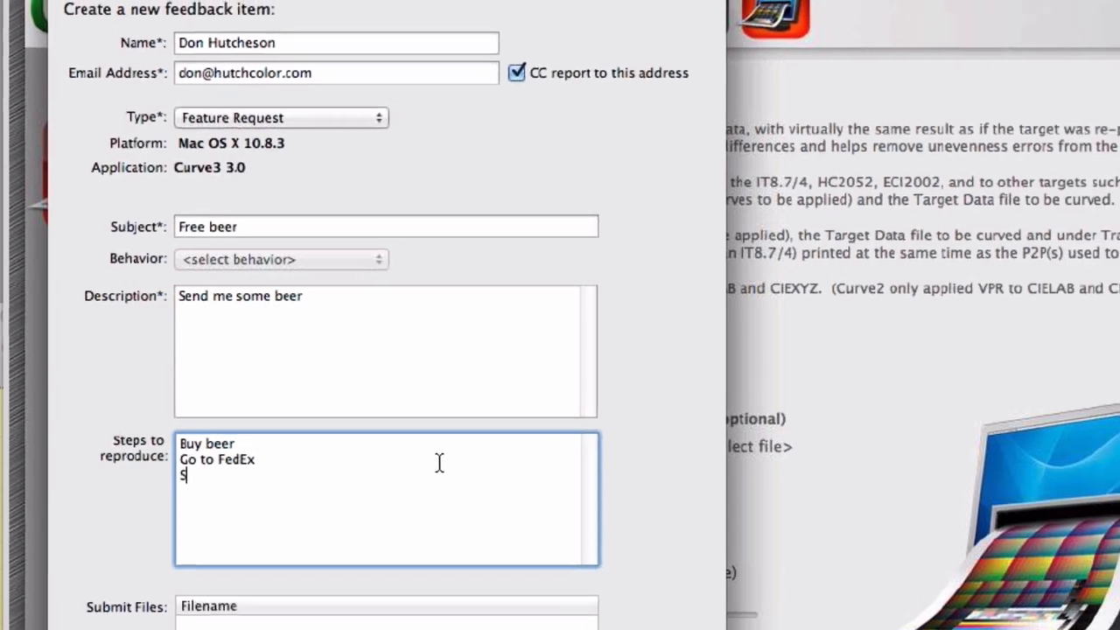
{"action": "type", "text": "nd beer"}
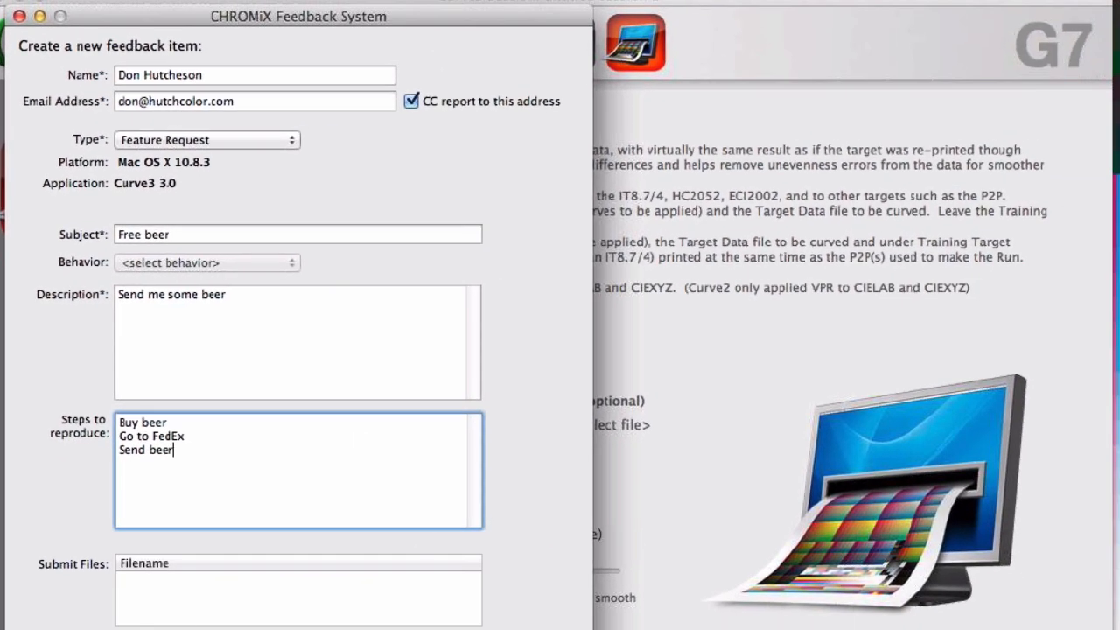
Step: Attach P2P_4800 Raw HK.txt to the feedback item, submit it and close the feedback window
{"action": "left_click", "coordinate": [162, 599]}
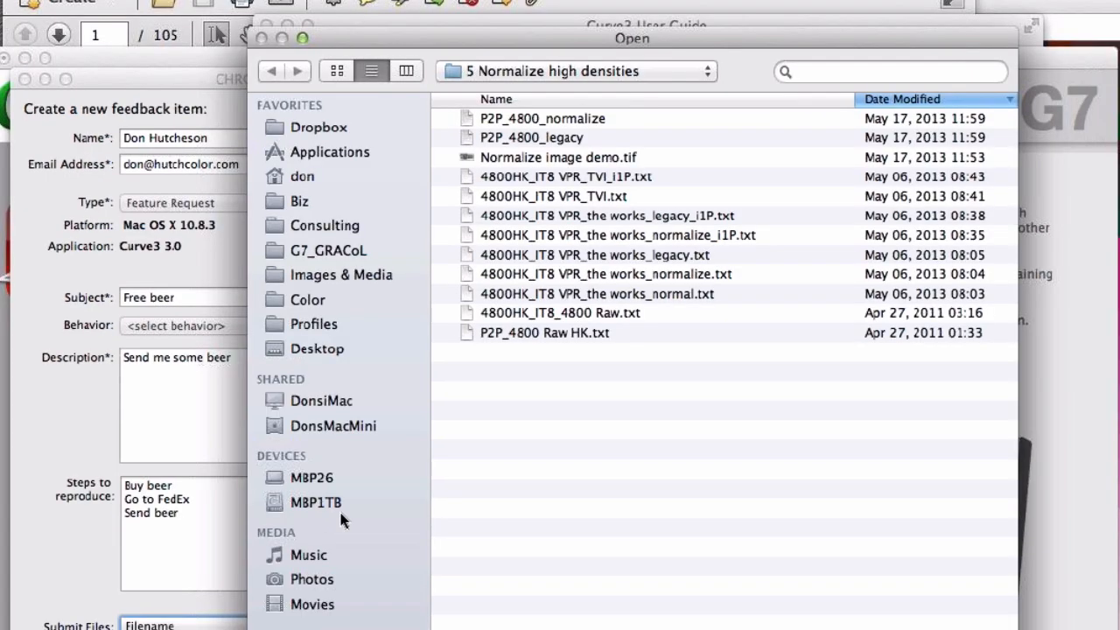
{"action": "double_click", "coordinate": [585, 336]}
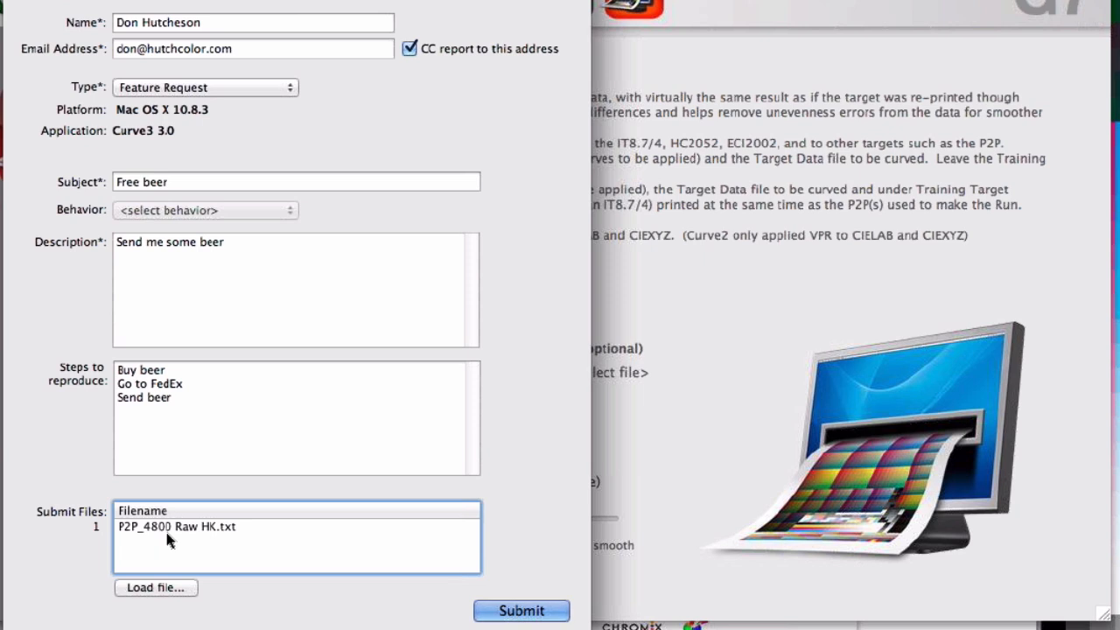
{"action": "left_click", "coordinate": [525, 610]}
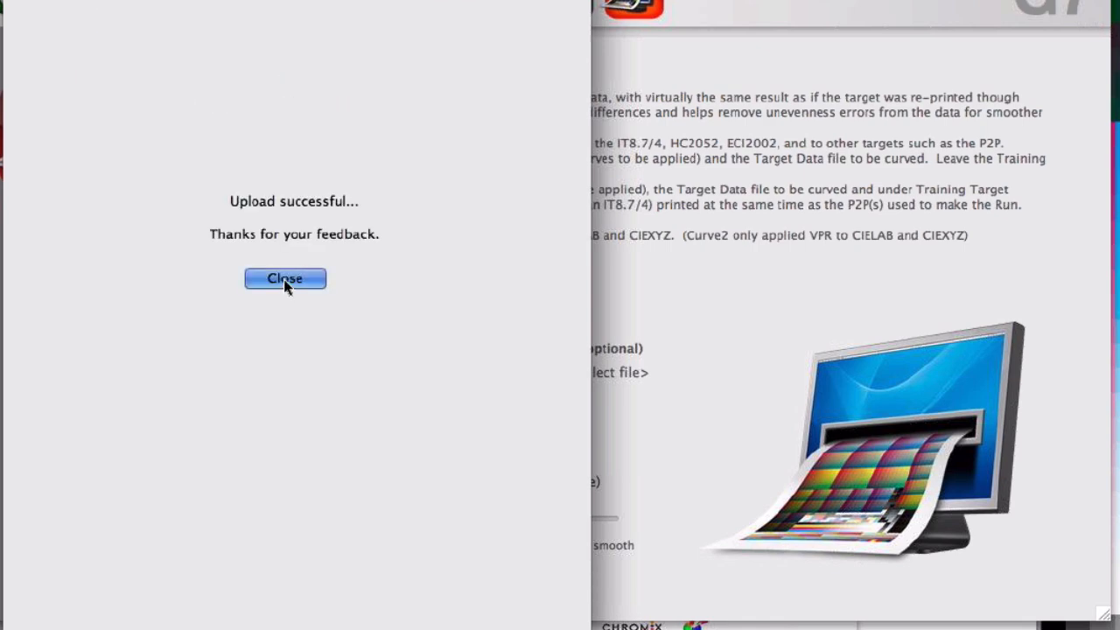
{"action": "left_click", "coordinate": [284, 279]}
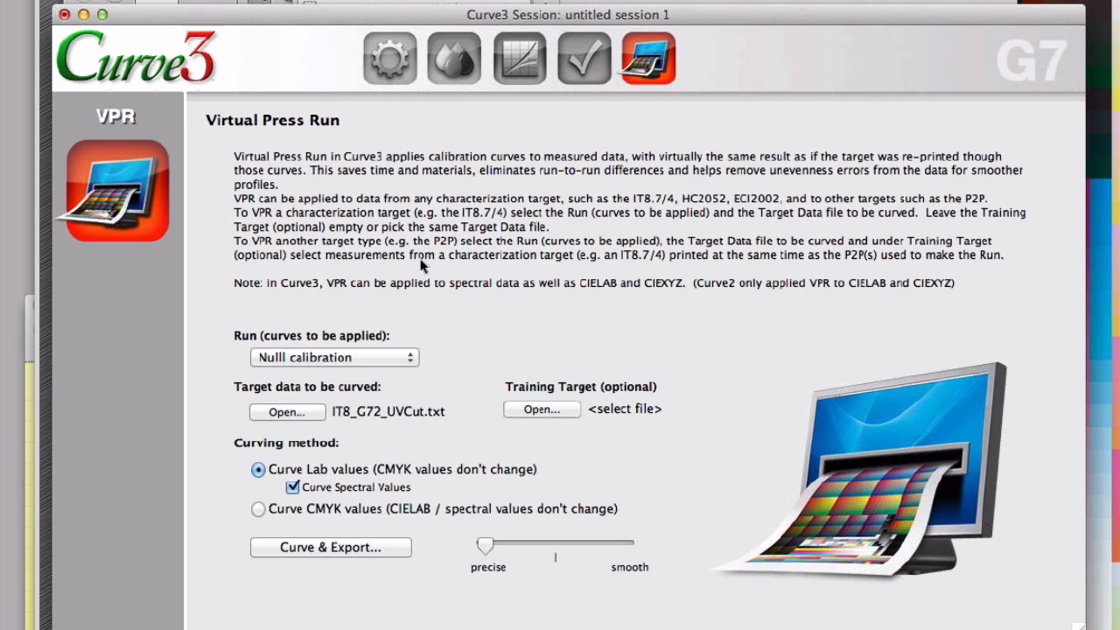
Step: Show the Create Curves page for Run 3 and review its Based On options, keeping Linear (none)
{"action": "left_click", "coordinate": [521, 61]}
{"action": "left_click", "coordinate": [239, 169]}
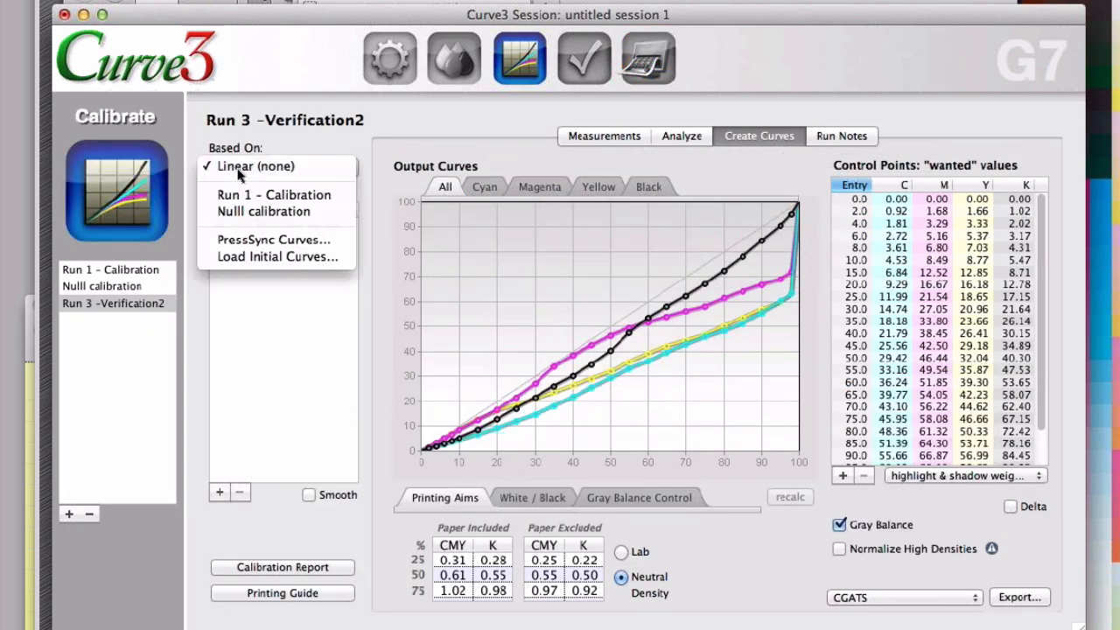
{"action": "left_click", "coordinate": [258, 166]}
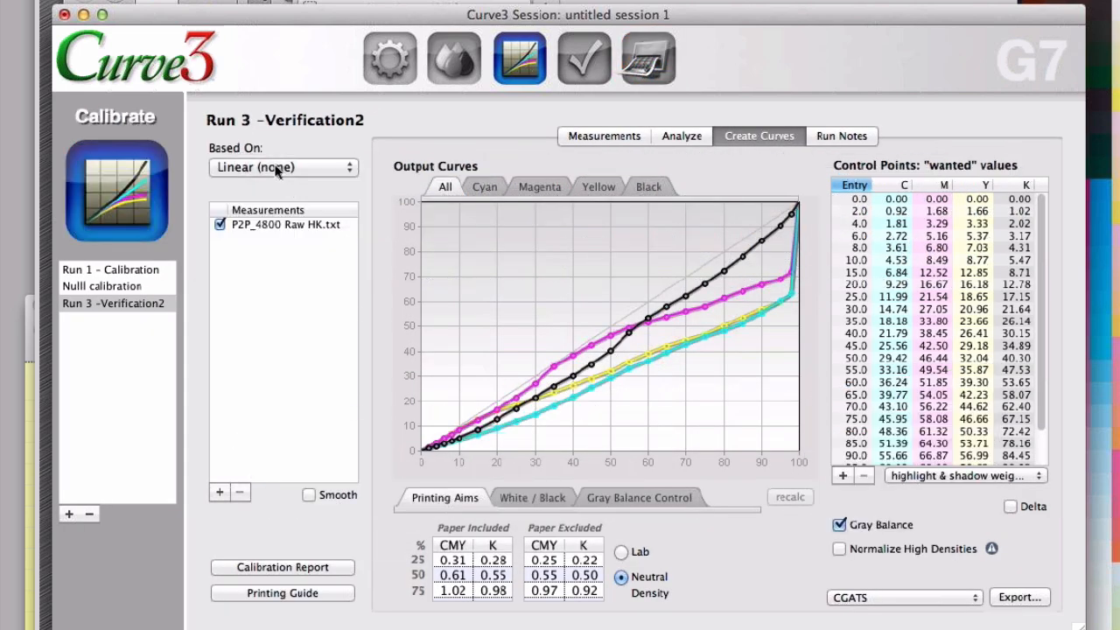
{"action": "left_click", "coordinate": [276, 168]}
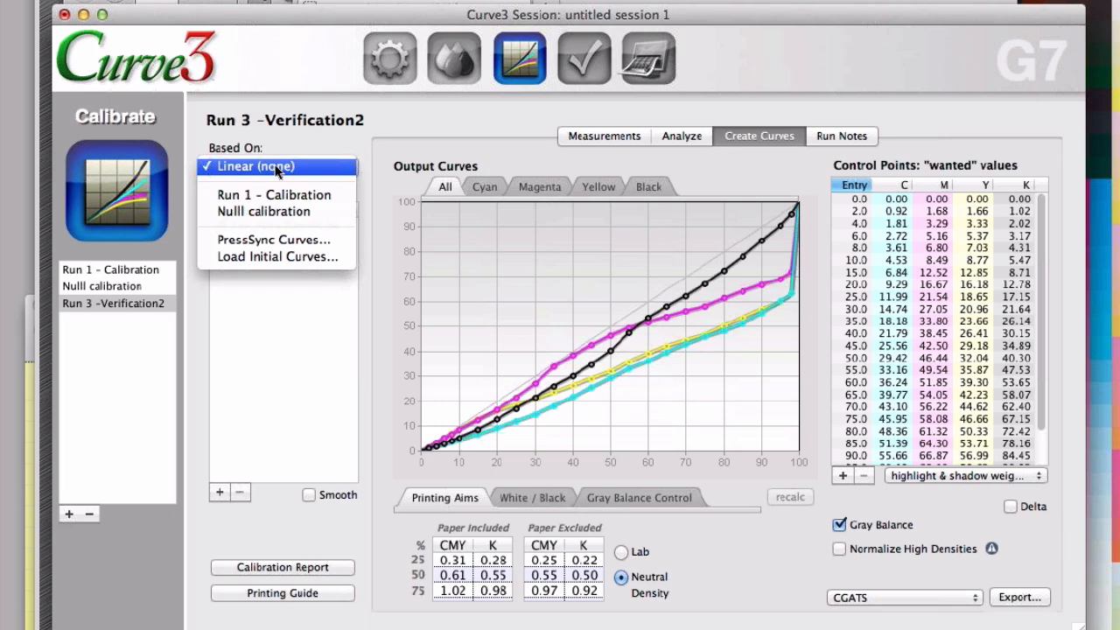
{"action": "key", "text": "Escape"}
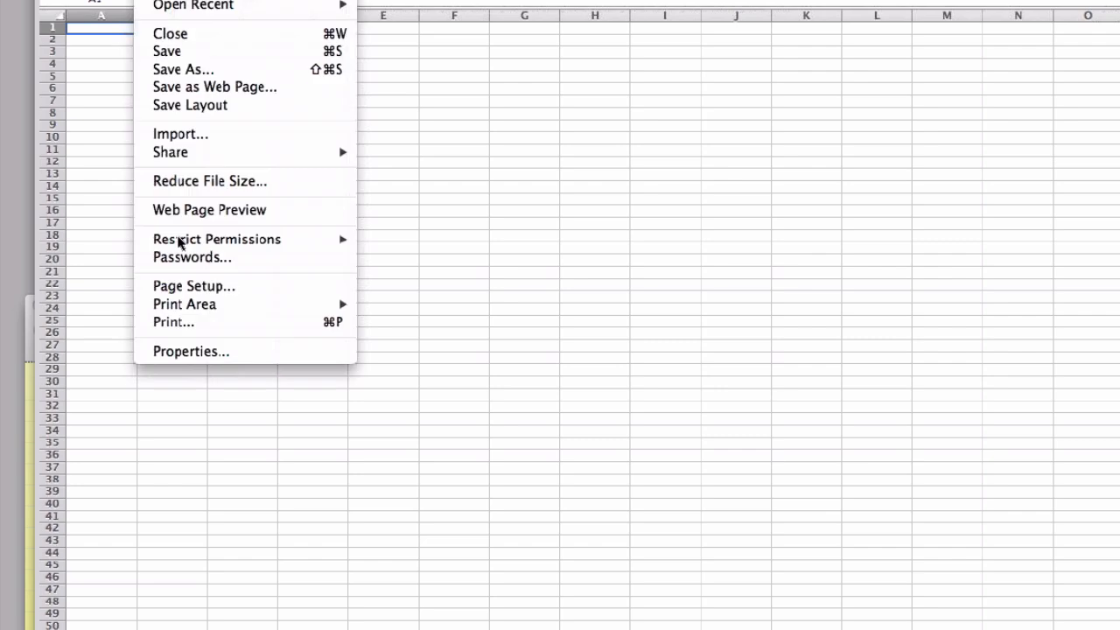
Step: Switch to Excel and import the recent document Text file.txt as delimited text with the default settings
{"action": "mouse_move", "coordinate": [186, 7]}
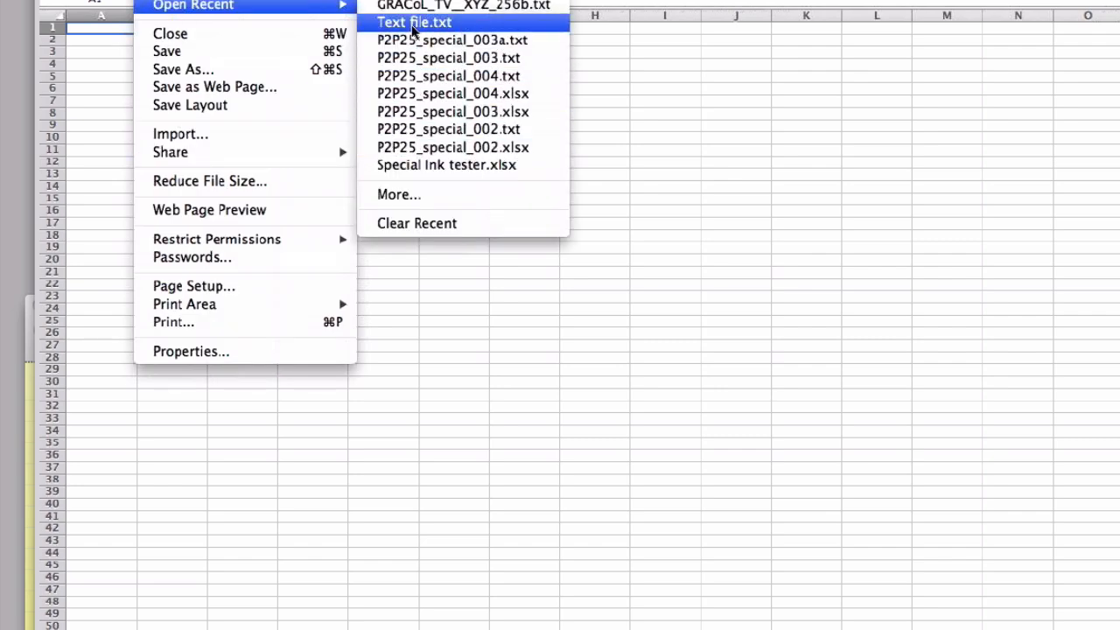
{"action": "left_click", "coordinate": [412, 28]}
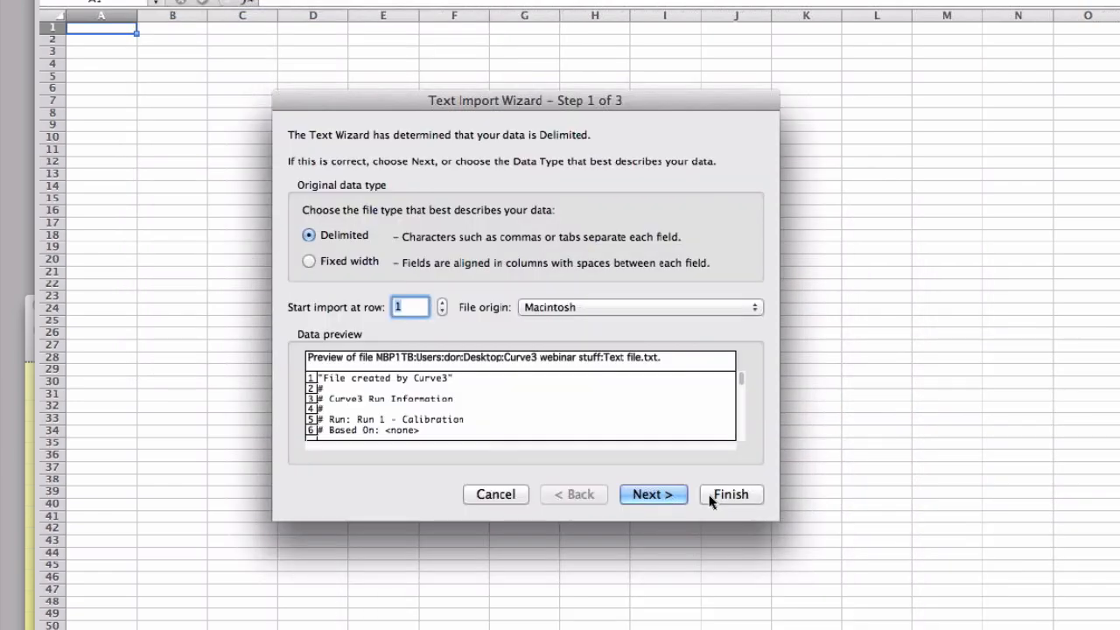
{"action": "left_click", "coordinate": [716, 494]}
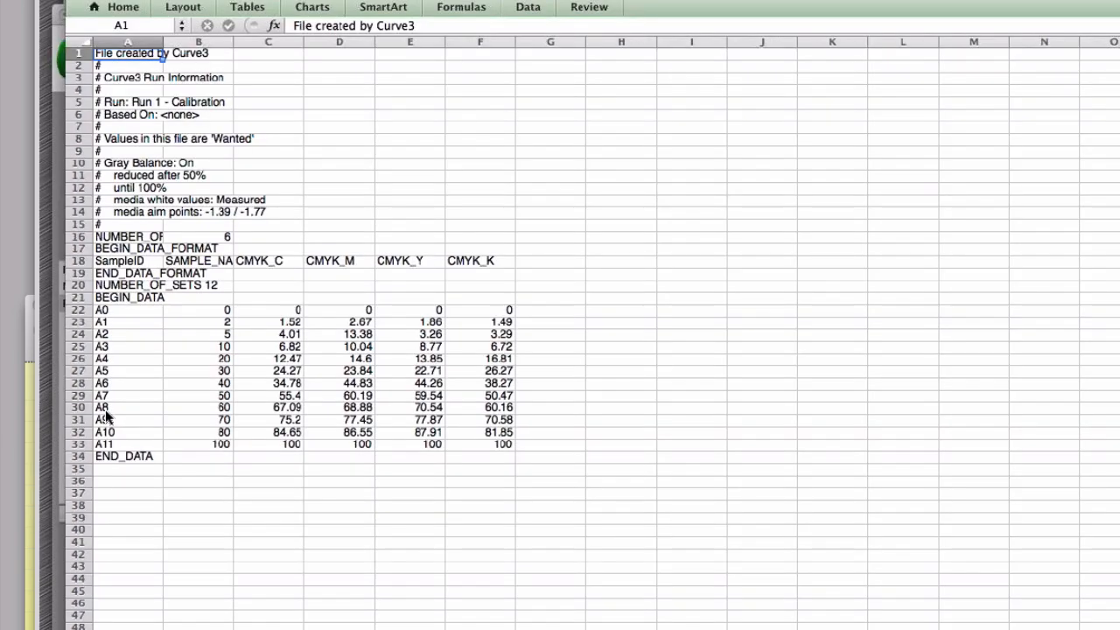
Step: Set the A1 sample's entry value in cell B23 to 1 and delete rows 24 to 32
{"action": "left_click", "coordinate": [222, 322]}
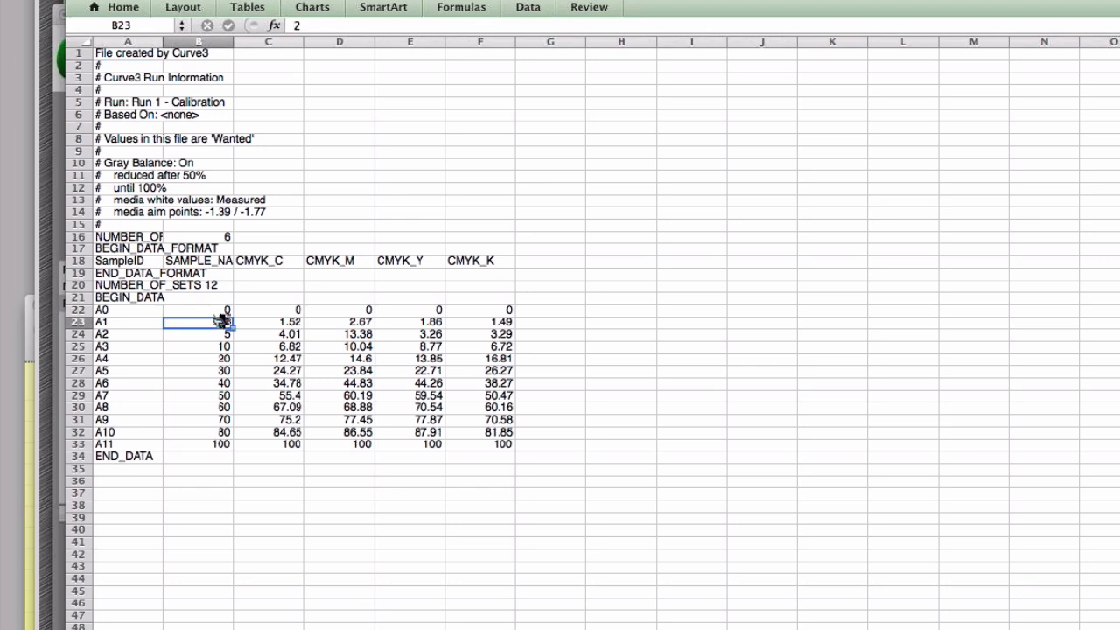
{"action": "type", "text": "1"}
{"action": "key", "text": "Return"}
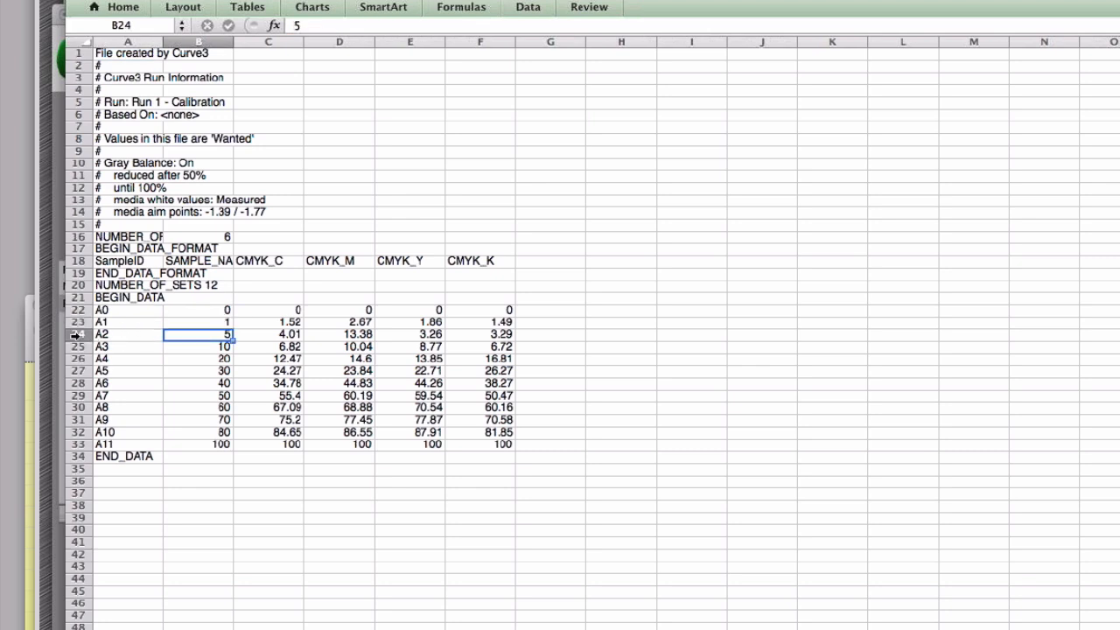
{"action": "left_click_drag", "start_coordinate": [77, 334], "coordinate": [74, 432]}
{"action": "left_click", "coordinate": [187, 1]}
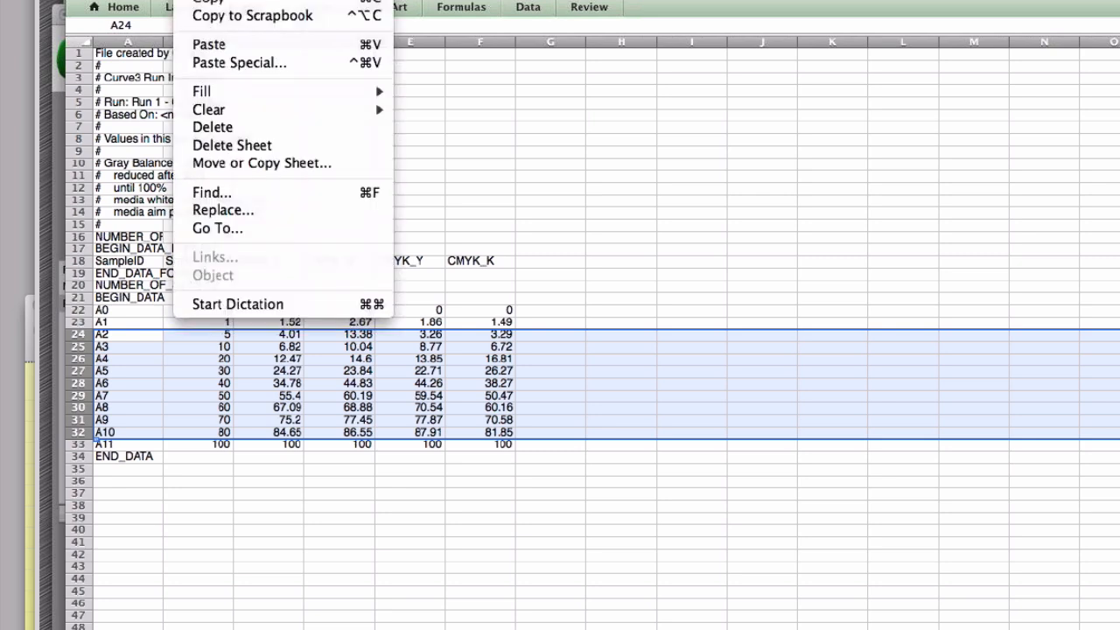
{"action": "left_click", "coordinate": [214, 127]}
Step: Change the NUMBER_OF_SETS value in cell A20 to 3
{"action": "left_click", "coordinate": [219, 285]}
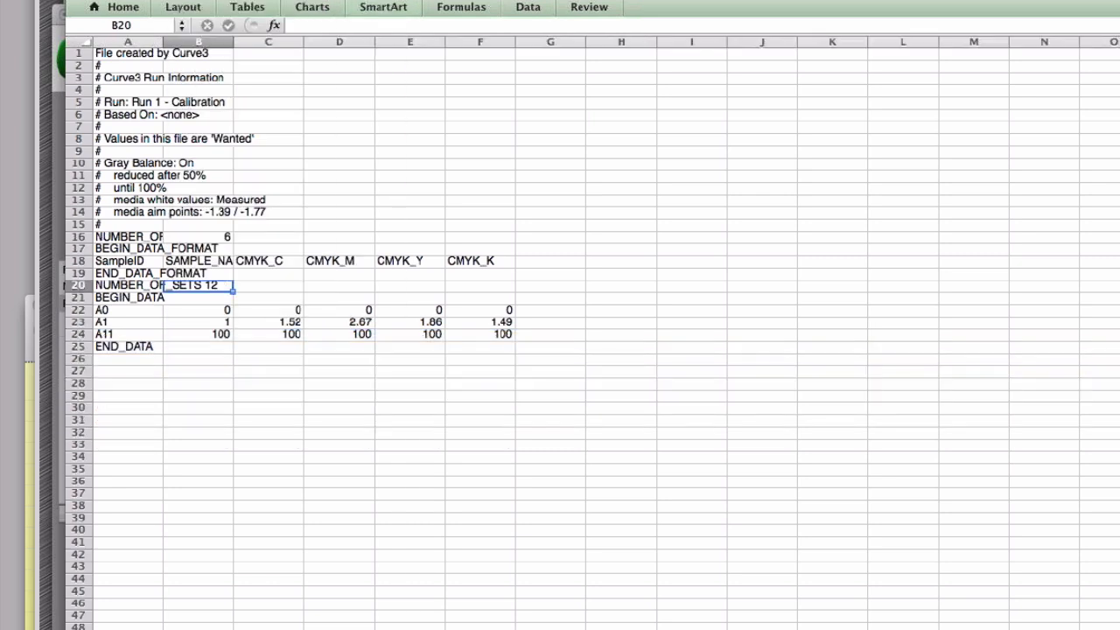
{"action": "left_click", "coordinate": [137, 284]}
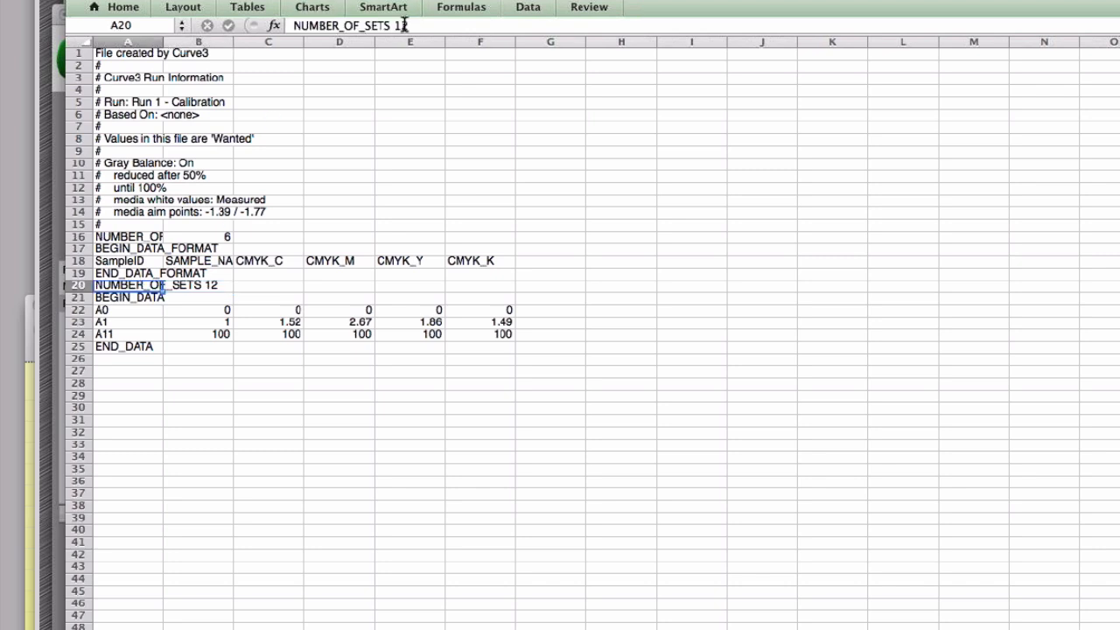
{"action": "left_click_drag", "start_coordinate": [408, 26], "coordinate": [399, 27]}
{"action": "type", "text": "3"}
{"action": "key", "text": "Return"}
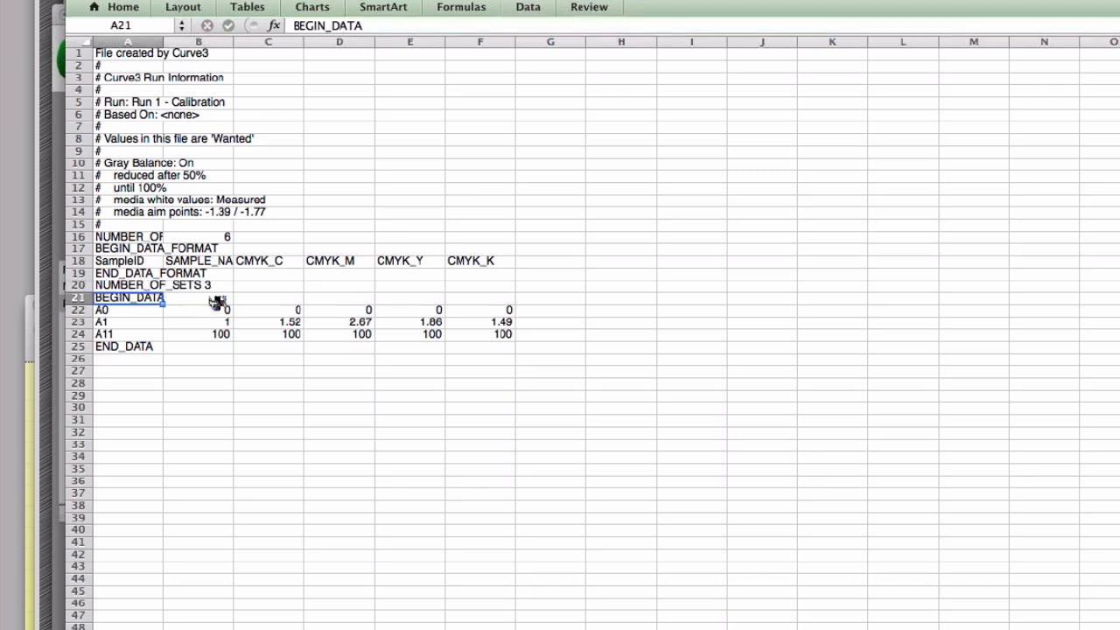
Step: Set the C, M, Y and K values of sample A1 in cells C23 to F23 to 7
{"action": "left_click", "coordinate": [296, 322]}
{"action": "type", "text": "7"}
{"action": "key", "text": "Return"}
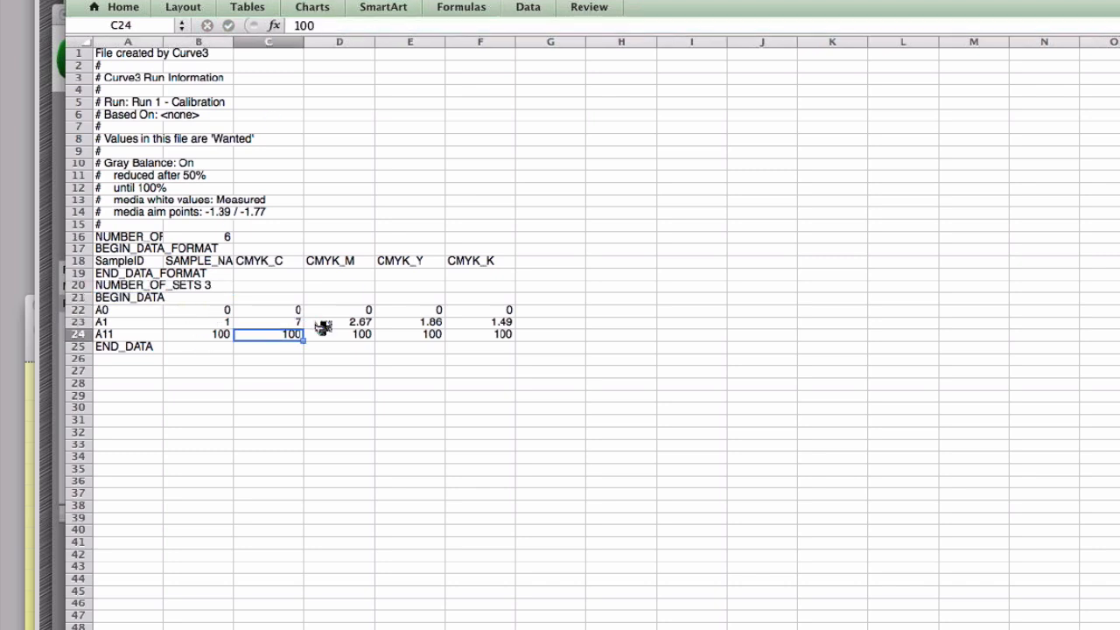
{"action": "left_click", "coordinate": [366, 322]}
{"action": "type", "text": "7"}
{"action": "key", "text": "Return"}
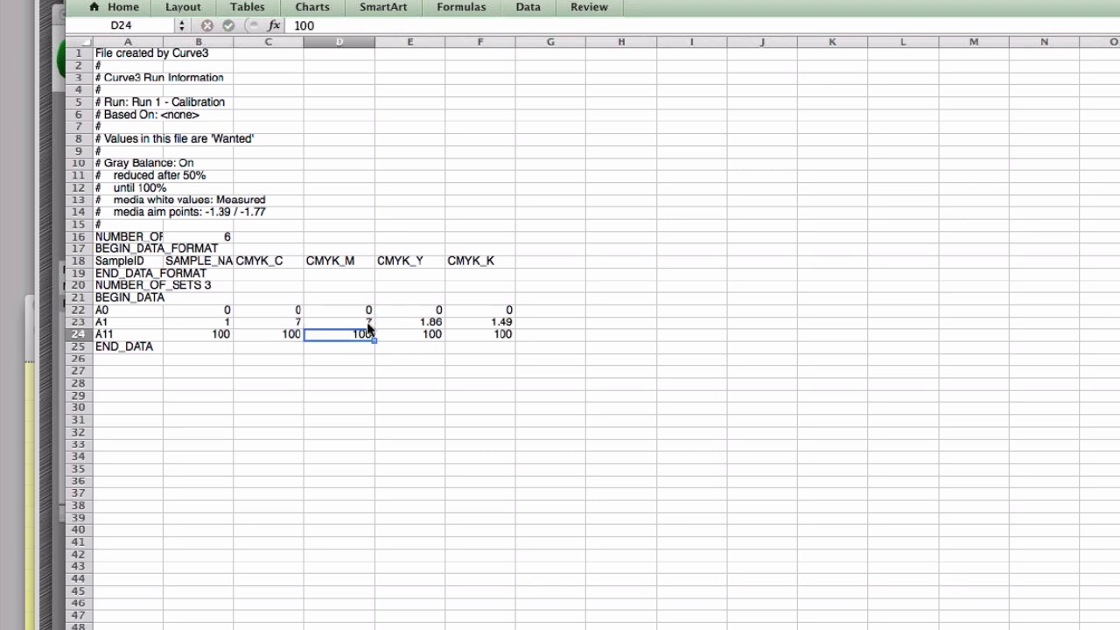
{"action": "left_click", "coordinate": [435, 320]}
{"action": "type", "text": "7"}
{"action": "key", "text": "Return"}
{"action": "left_click", "coordinate": [504, 320]}
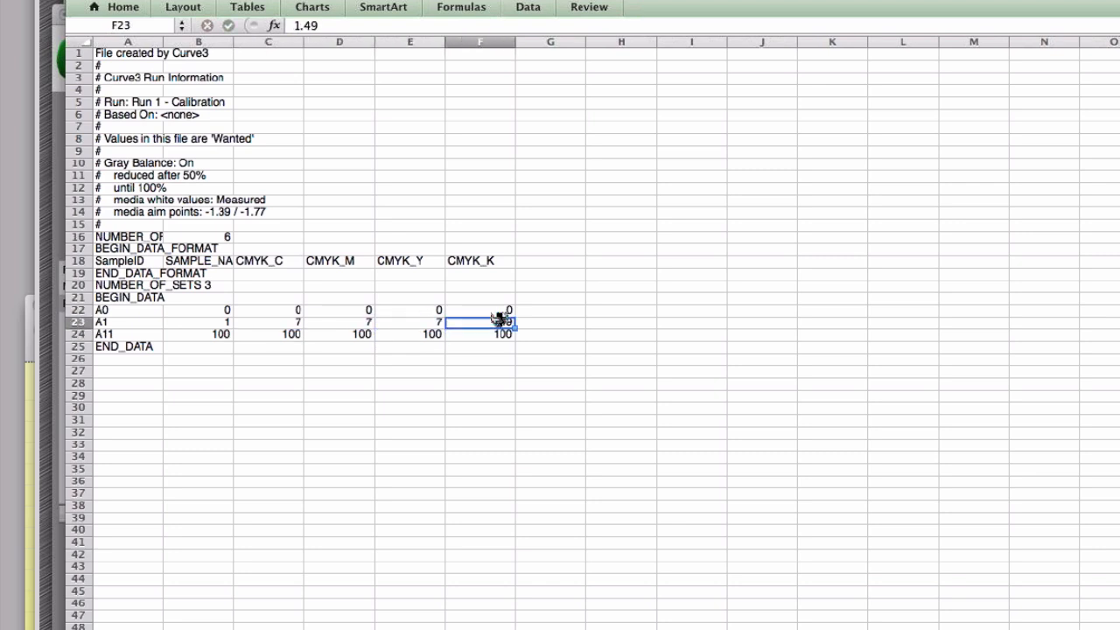
{"action": "type", "text": "7"}
{"action": "key", "text": "Return"}
Step: Save a tab-delimited text copy as 1to7.txt in the "2 Non-linear initial calibration" folder
{"action": "left_click", "coordinate": [144, 0]}
{"action": "left_click", "coordinate": [176, 70]}
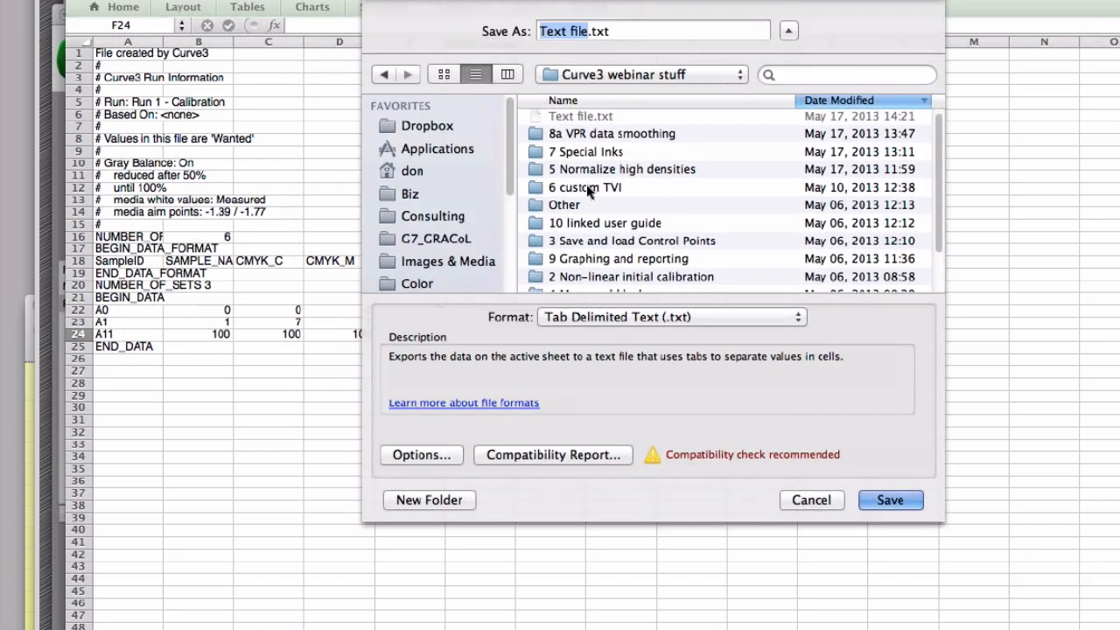
{"action": "scroll", "coordinate": [588, 185], "scroll_direction": "down", "scroll_amount": 3}
{"action": "double_click", "coordinate": [580, 232]}
{"action": "type", "text": "1to7"}
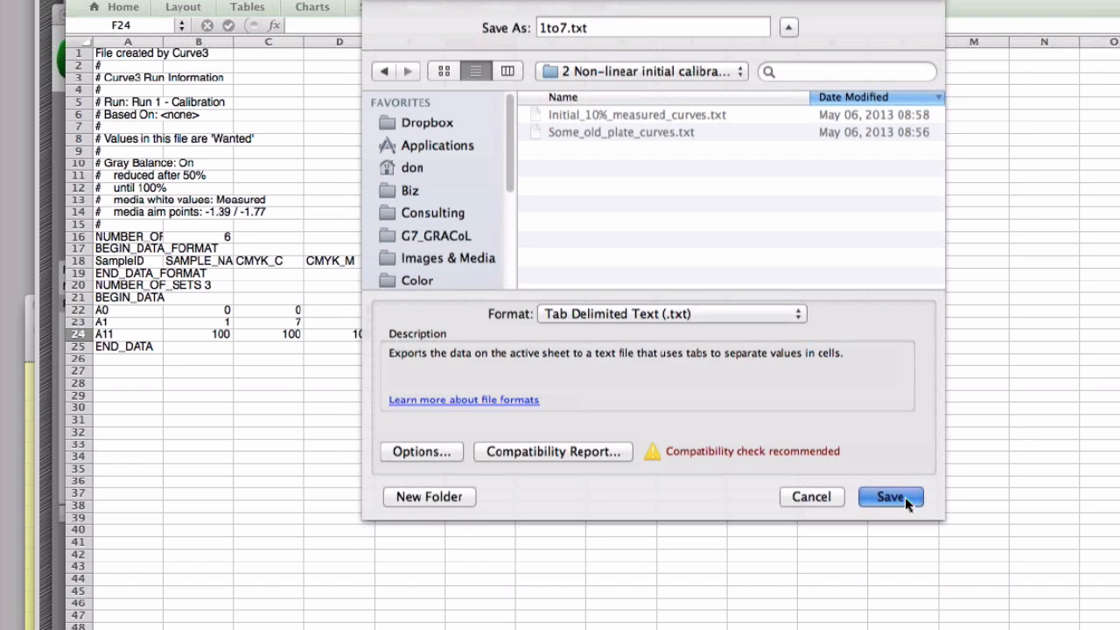
{"action": "left_click", "coordinate": [905, 499]}
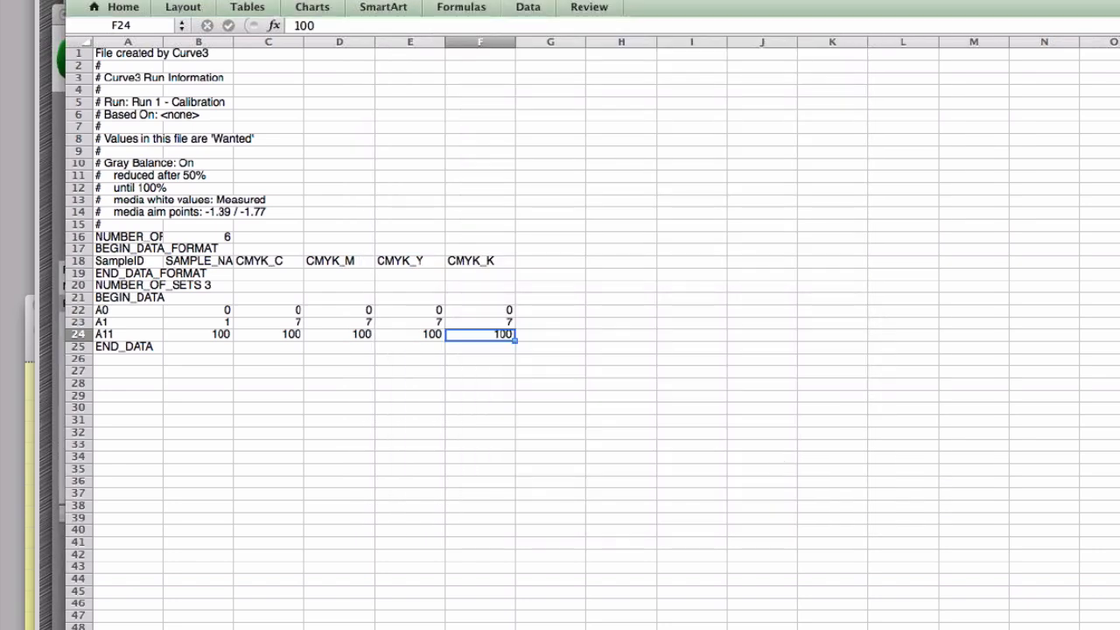
Step: Switch to Curve3, load 1to7.txt as Run 3's initial curves and set its control points to 10%
{"action": "key", "text": "super+Tab"}
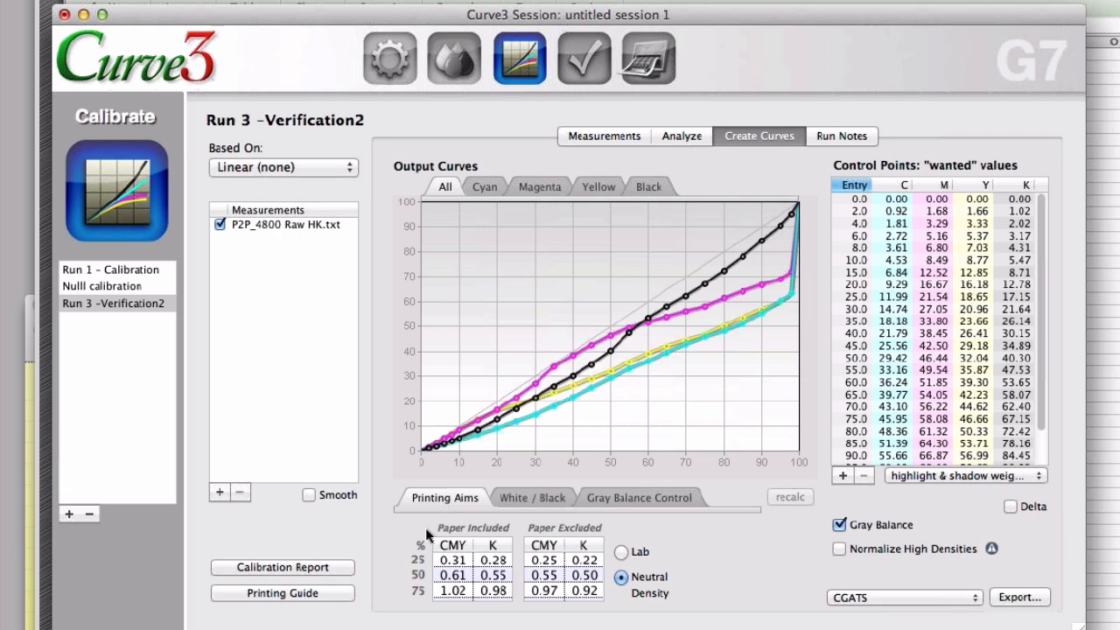
{"action": "left_click", "coordinate": [246, 169]}
{"action": "left_click", "coordinate": [365, 241]}
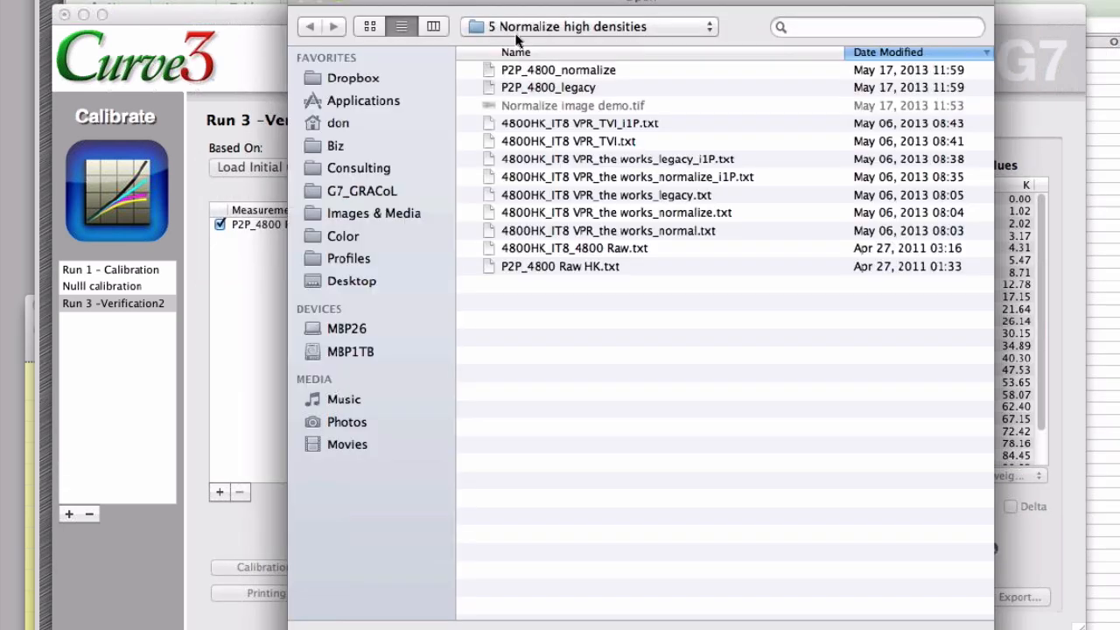
{"action": "left_click", "coordinate": [560, 28]}
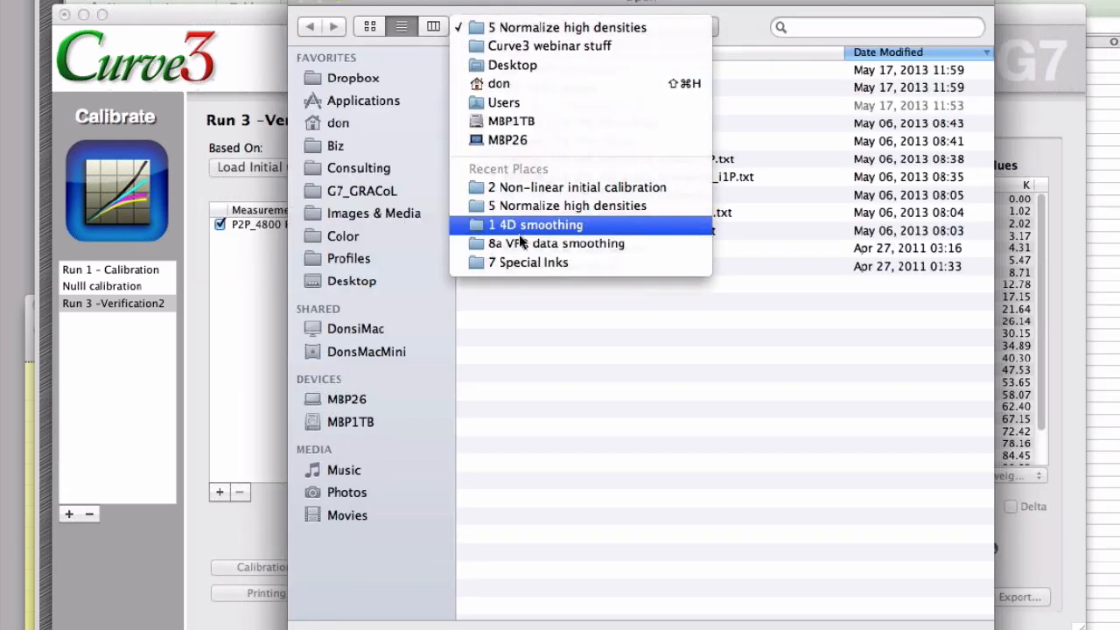
{"action": "double_click", "coordinate": [548, 67]}
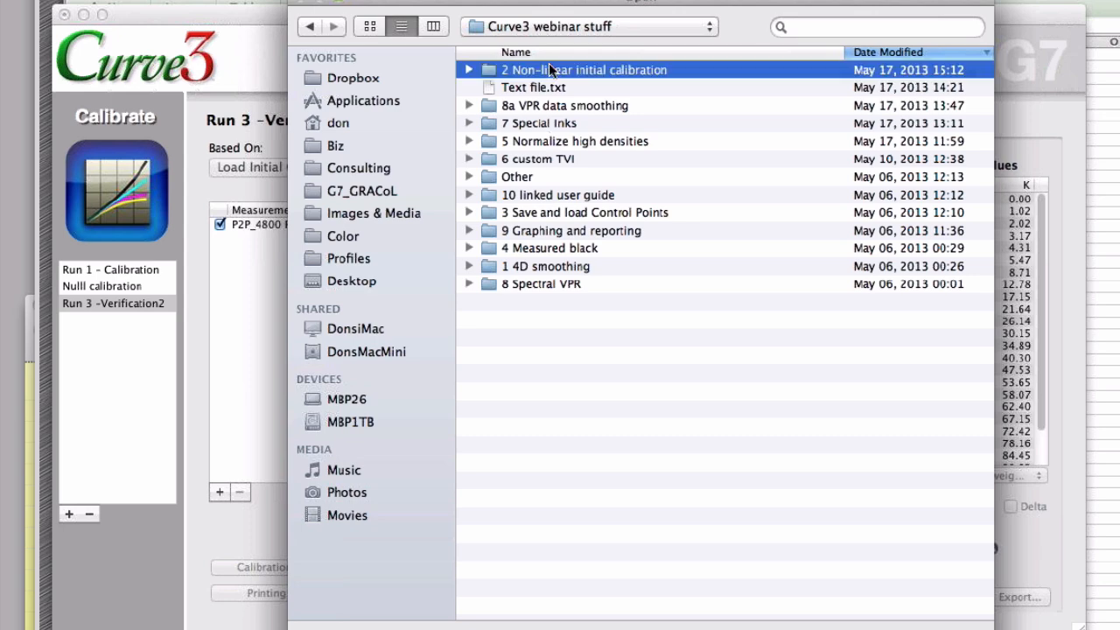
{"action": "left_click", "coordinate": [928, 629]}
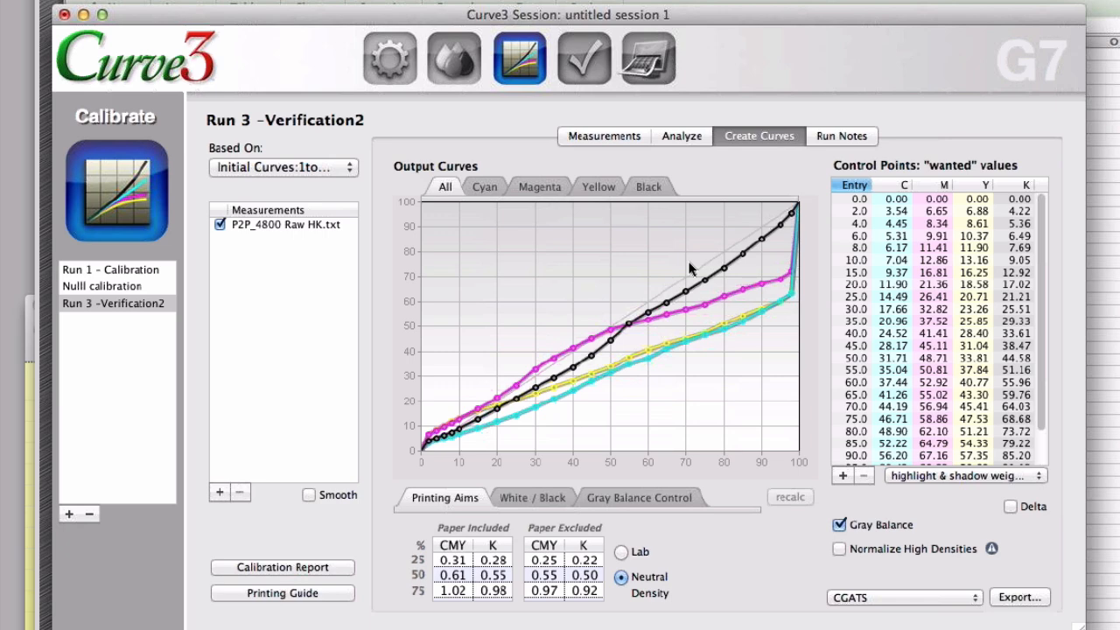
{"action": "left_click", "coordinate": [934, 482]}
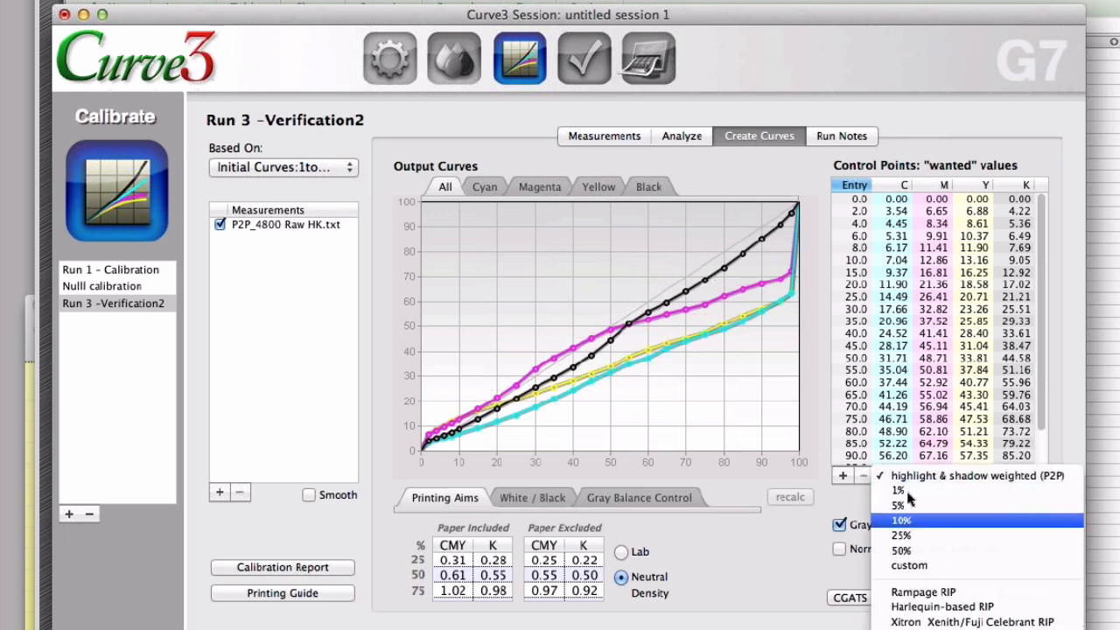
{"action": "key", "text": "Return"}
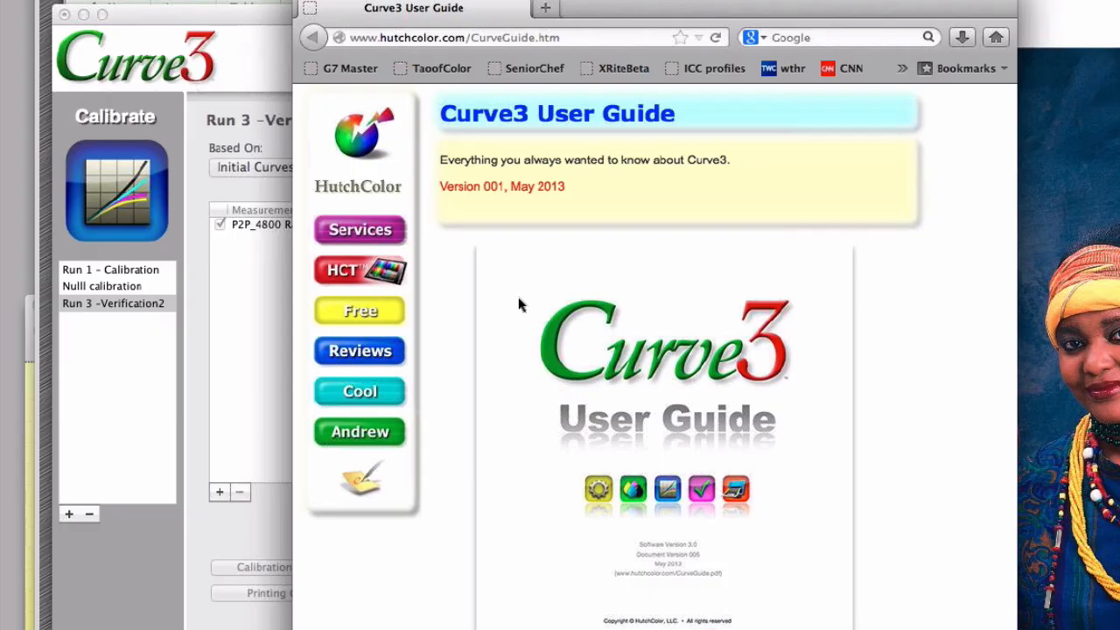
Step: Browse HutchColor's free Images and targets web page, go back to the Curve3 User Guide page and return to the Curve3 session
{"action": "left_click", "coordinate": [526, 501]}
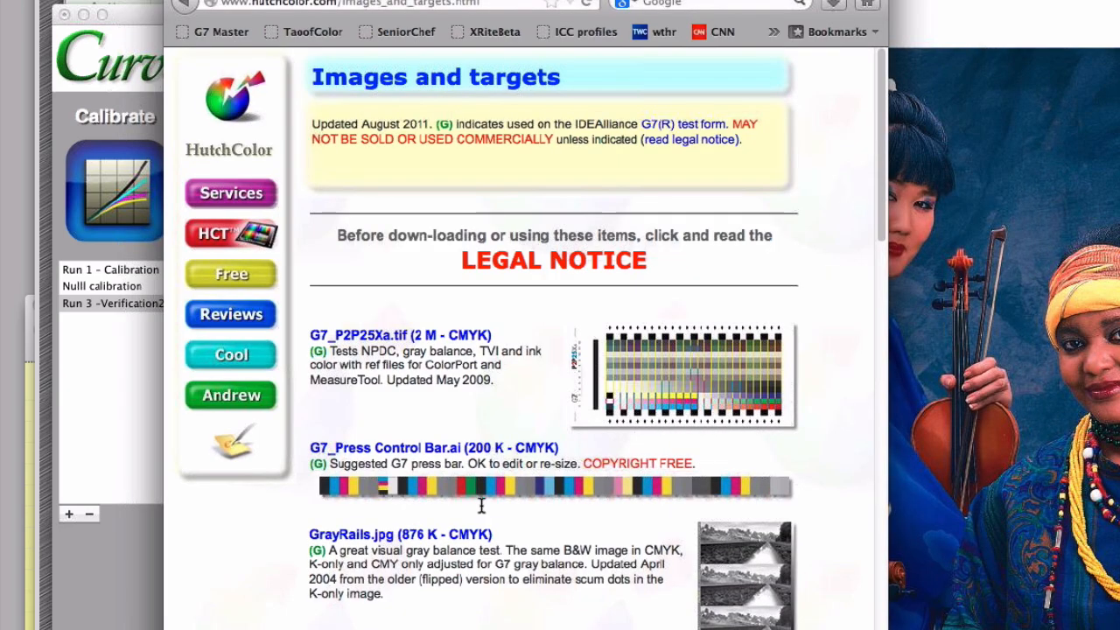
{"action": "scroll", "coordinate": [482, 505], "scroll_direction": "down", "scroll_amount": 6}
{"action": "scroll", "coordinate": [482, 505], "scroll_direction": "up", "scroll_amount": 12}
{"action": "left_click", "coordinate": [182, 4]}
{"action": "left_click", "coordinate": [411, 272]}
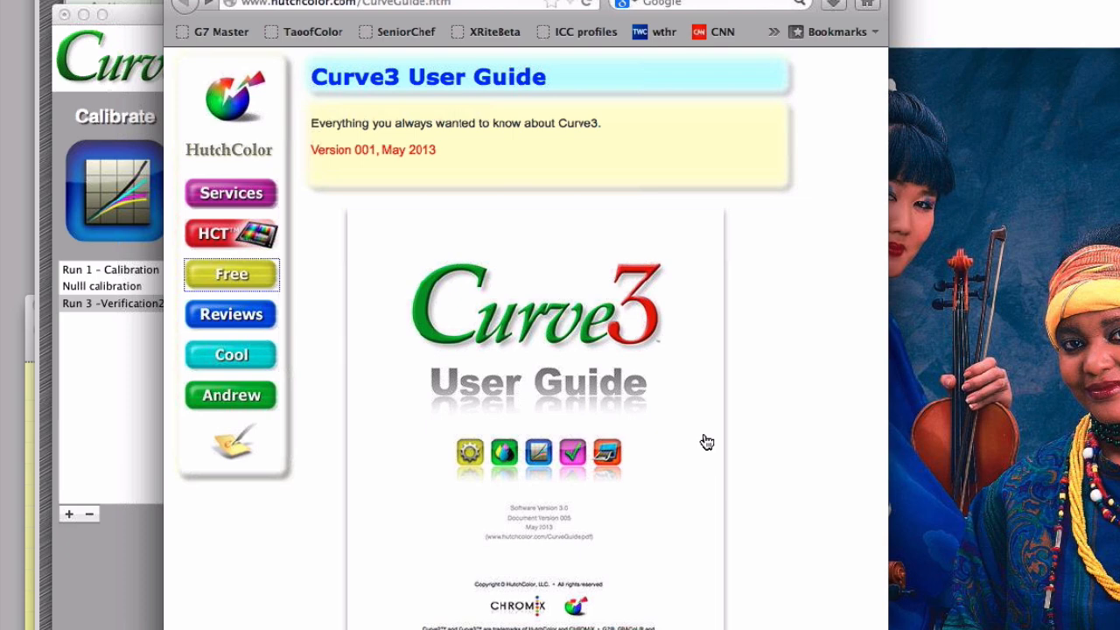
{"action": "left_click", "coordinate": [145, 20]}
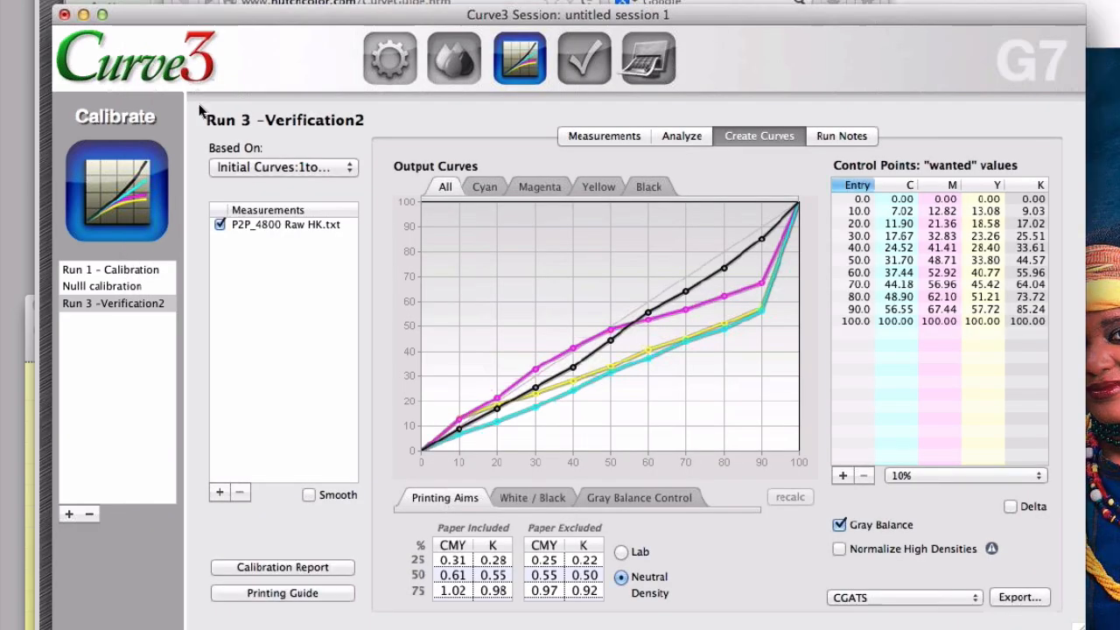